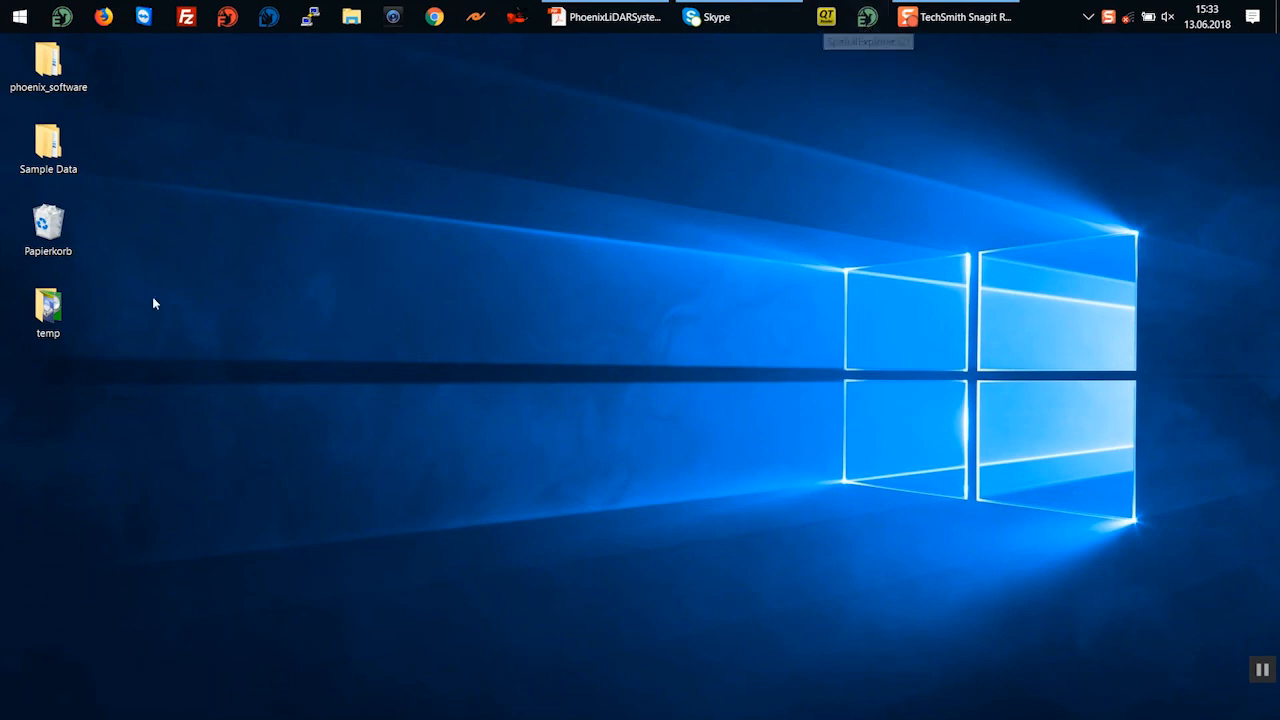
double_click(61, 146)
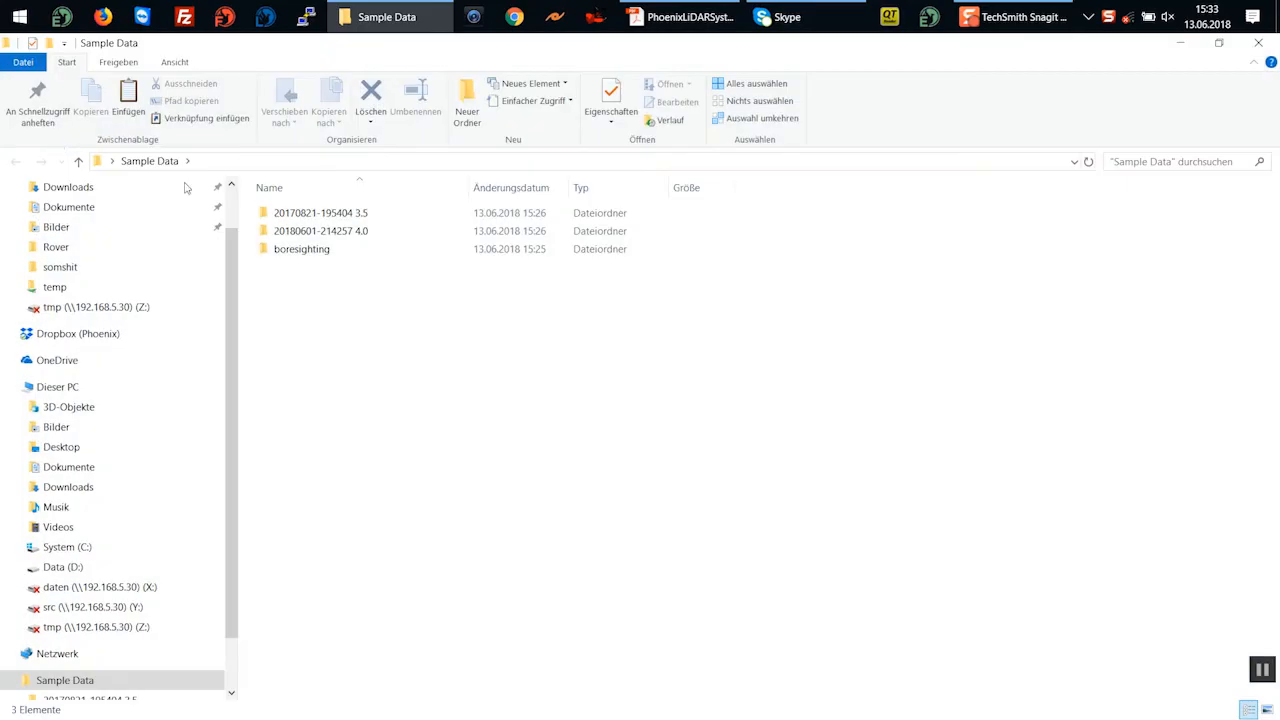
double_click(345, 213)
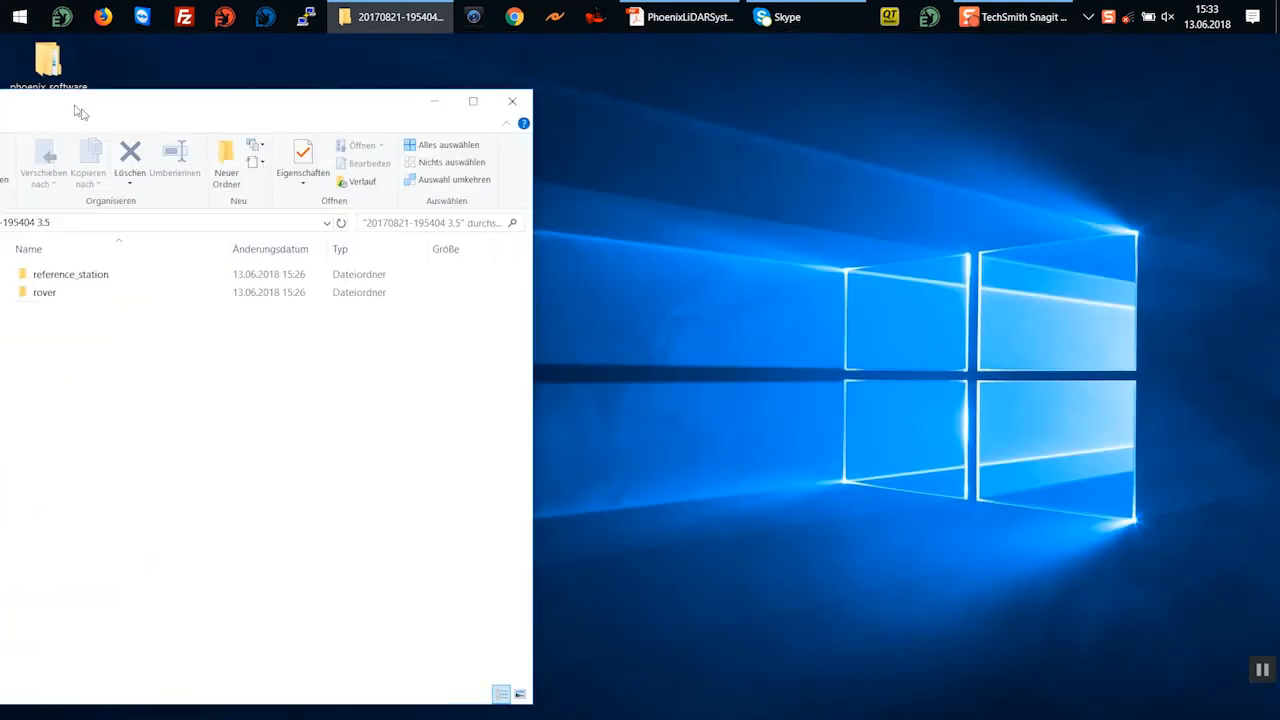
left_click_drag(330, 48, 2, 40)
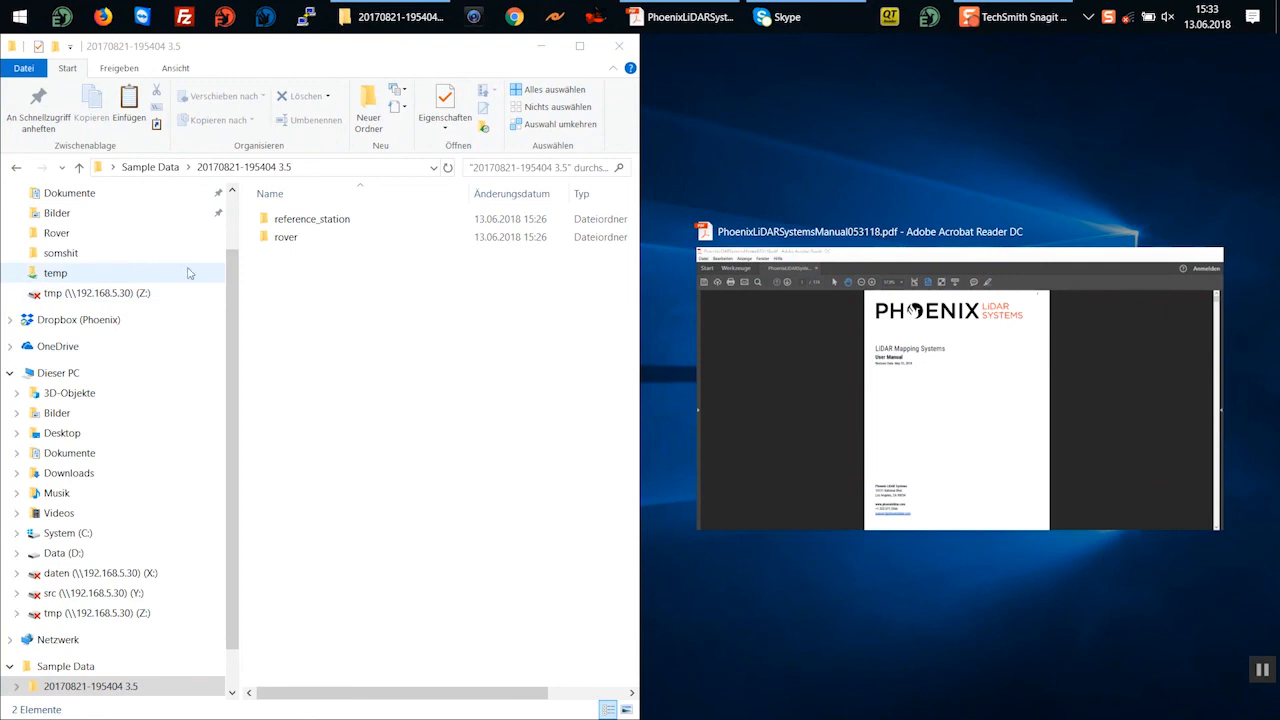
left_click(322, 277)
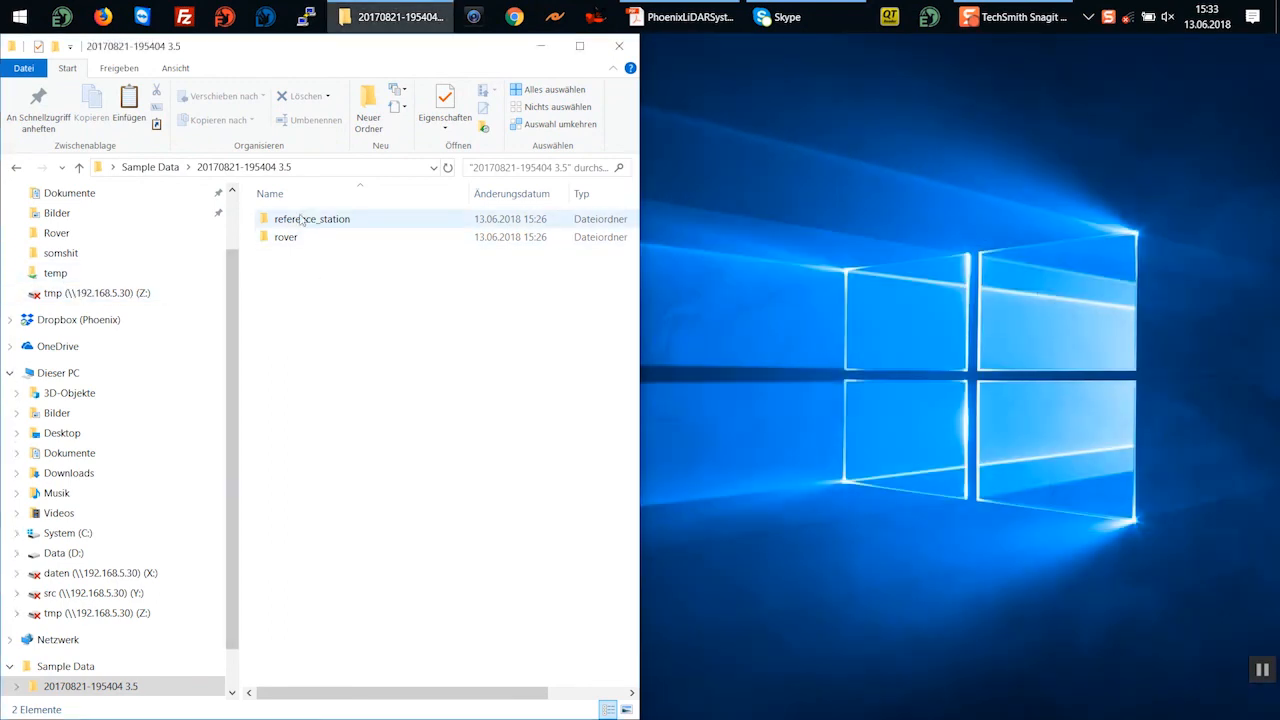
left_click_drag(274, 53, 604, 50)
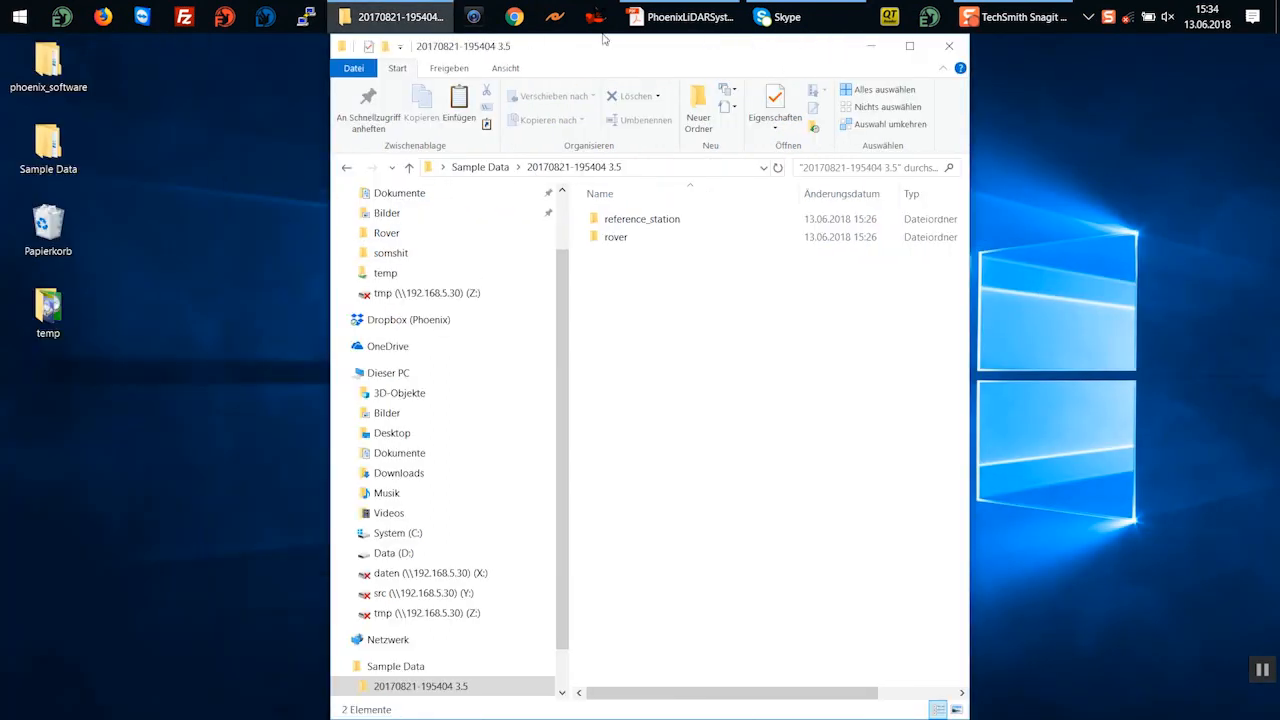
double_click(48, 150)
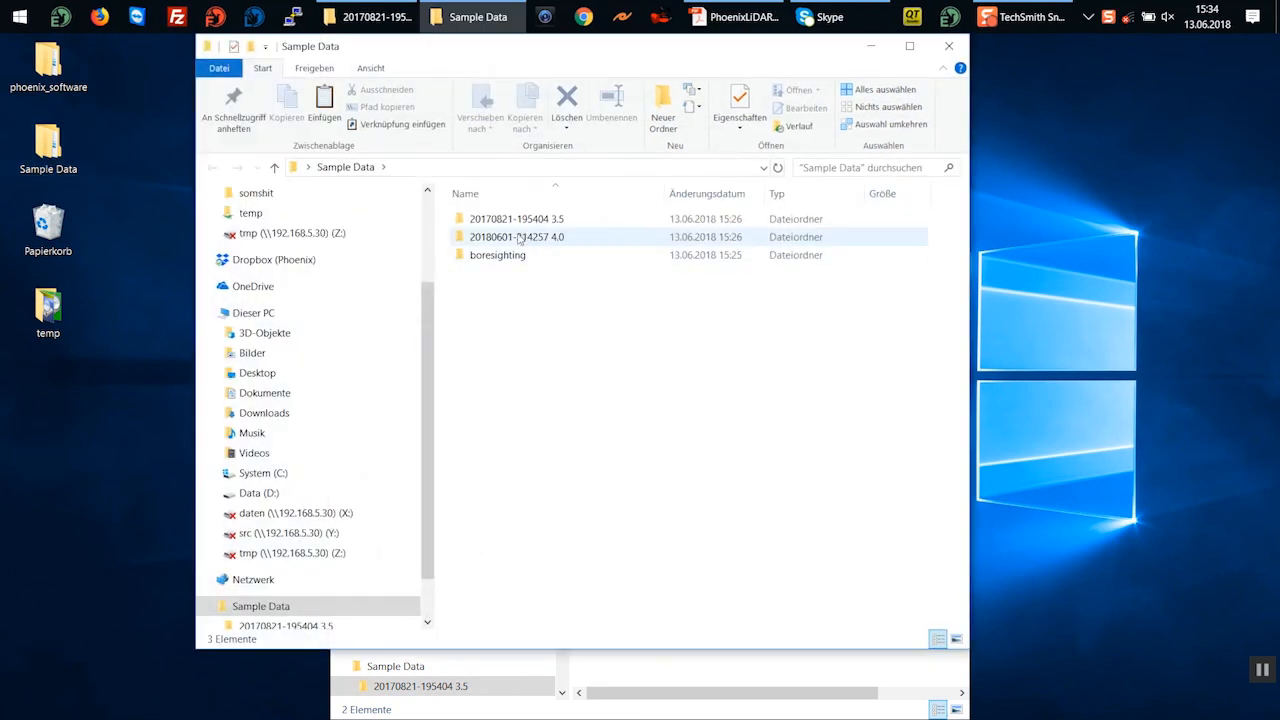
double_click(520, 237)
left_click(505, 240)
double_click(490, 238)
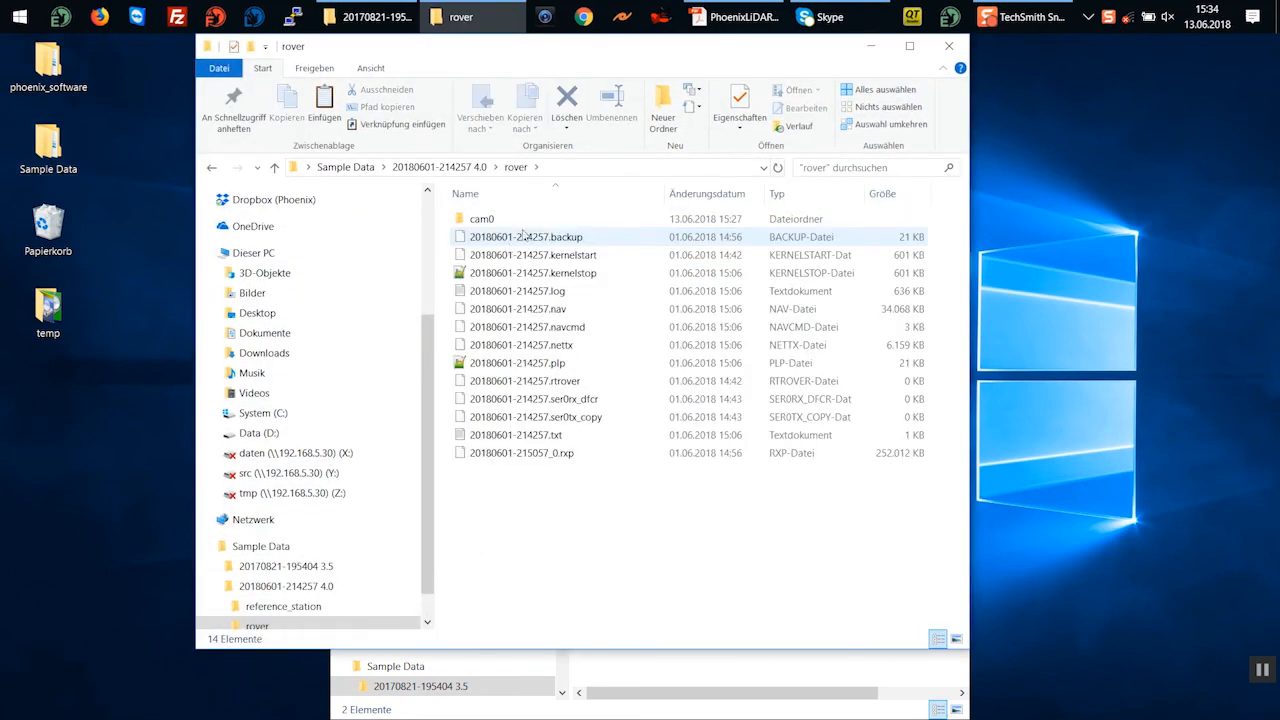
left_click_drag(450, 46, 1278, 24)
left_click(390, 165)
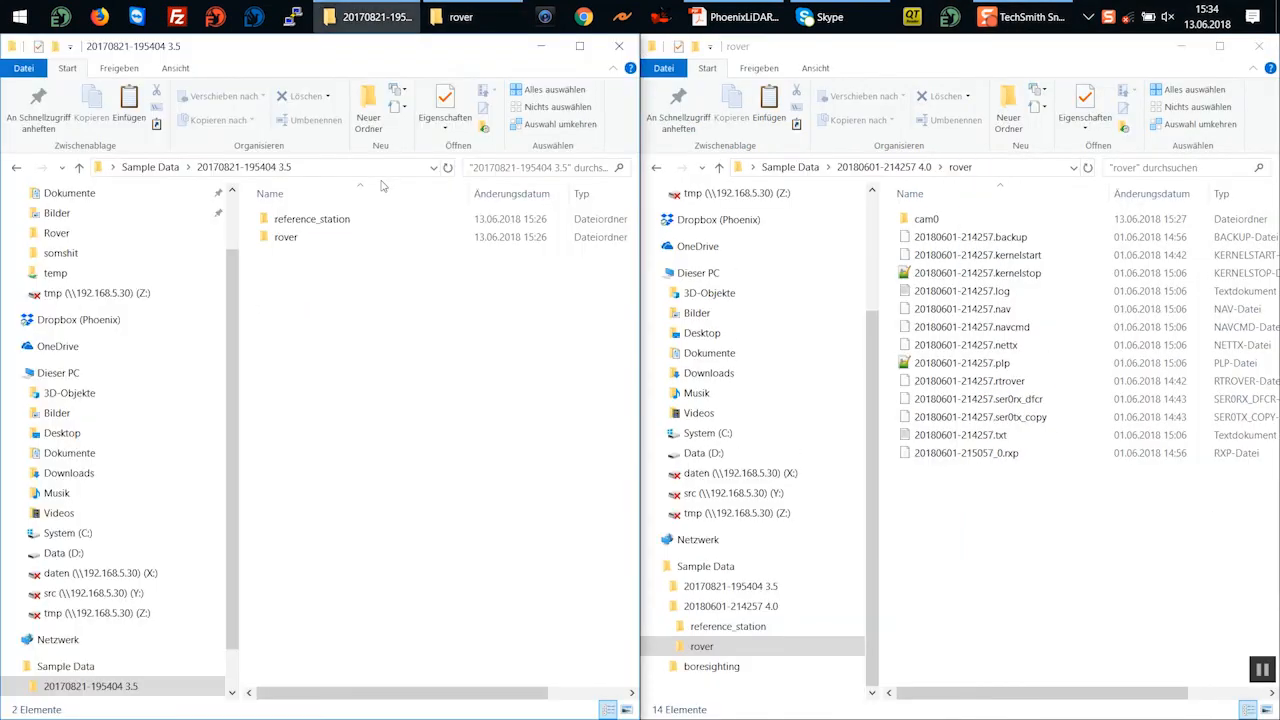
double_click(288, 238)
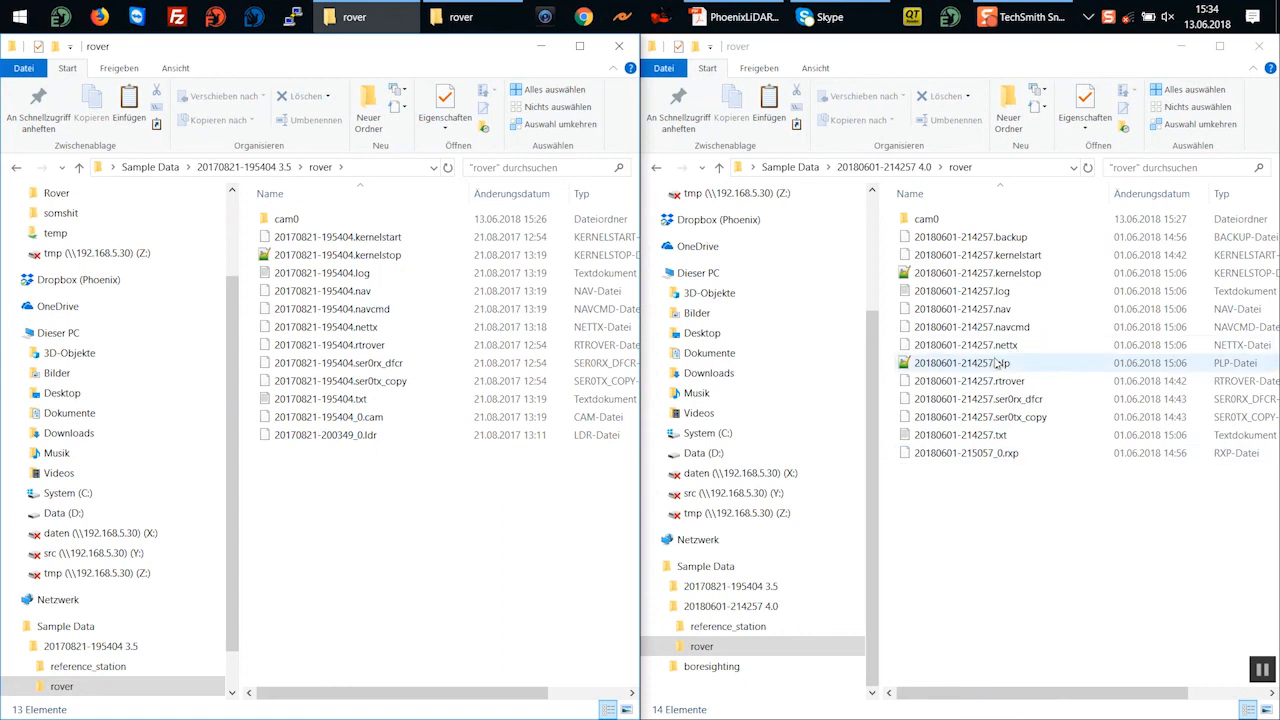
Compare the raw data files of both rover folders: LDR and CAM in 3.5, and PLP, RXP, NAVCMD and NAV in 4.0
left_click(348, 436)
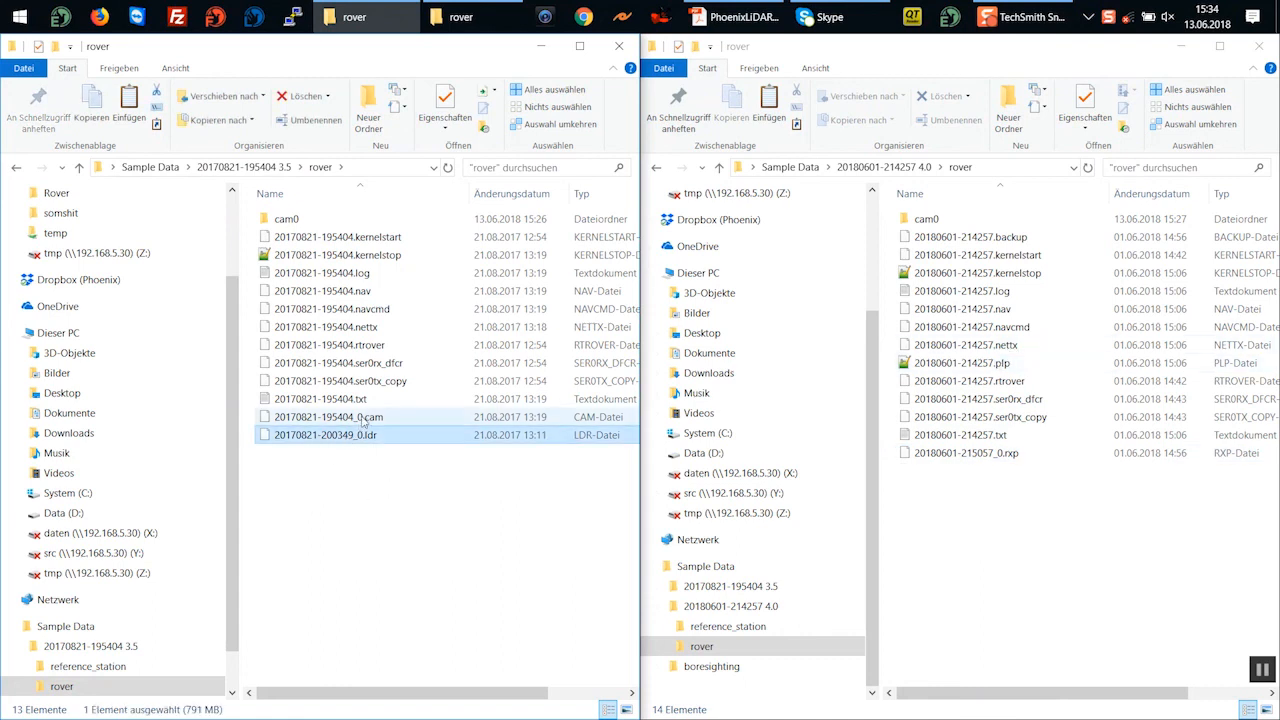
left_click(366, 420)
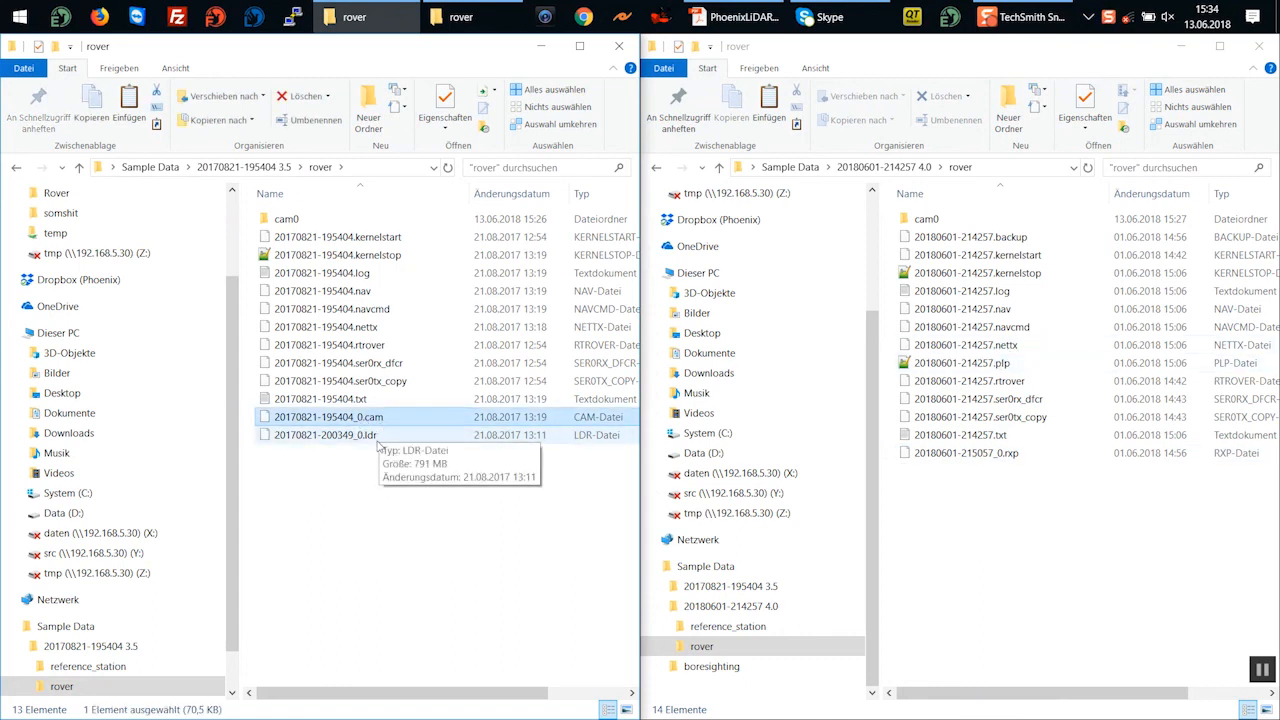
left_click(377, 441)
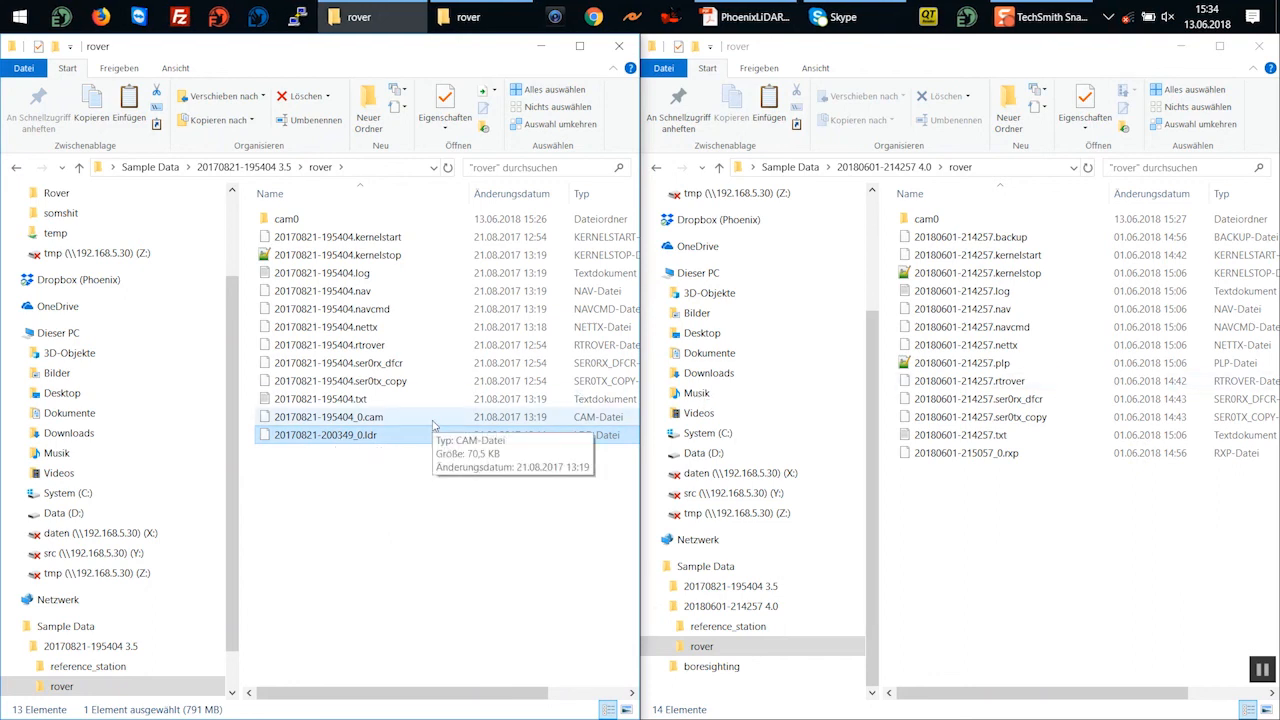
left_click(990, 363)
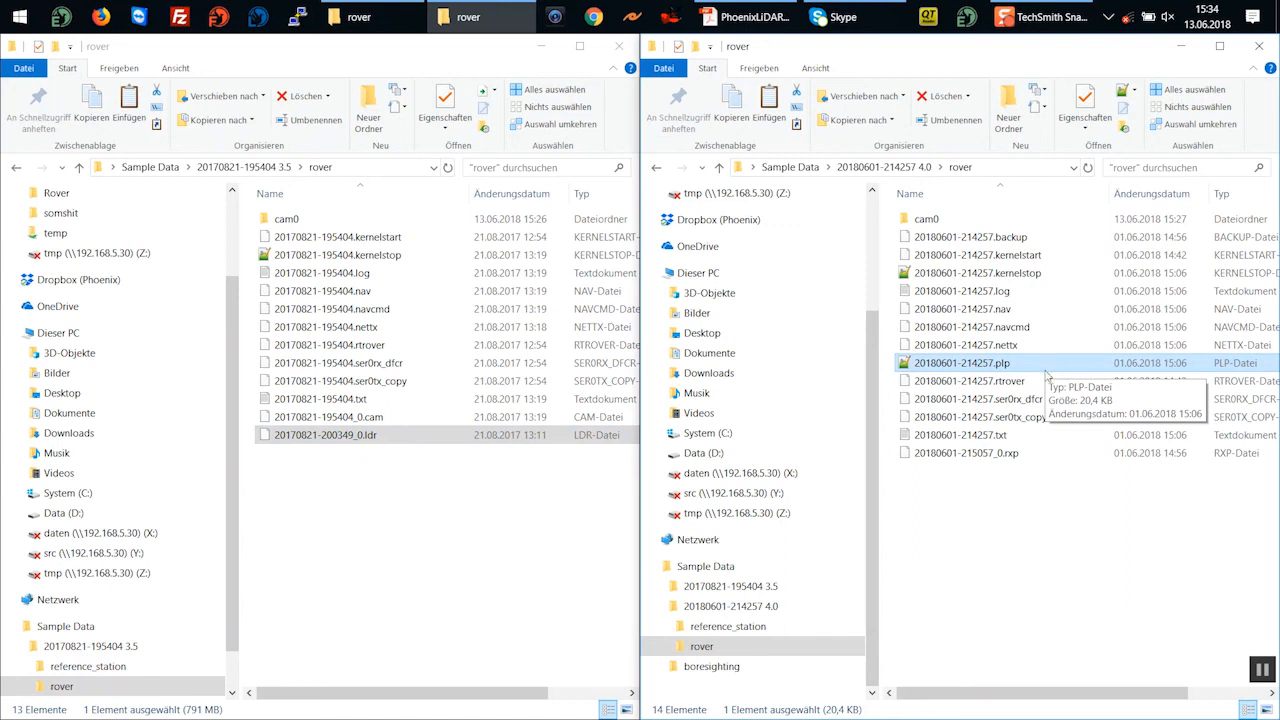
left_click(1014, 454)
left_click(1000, 327)
left_click(1000, 309)
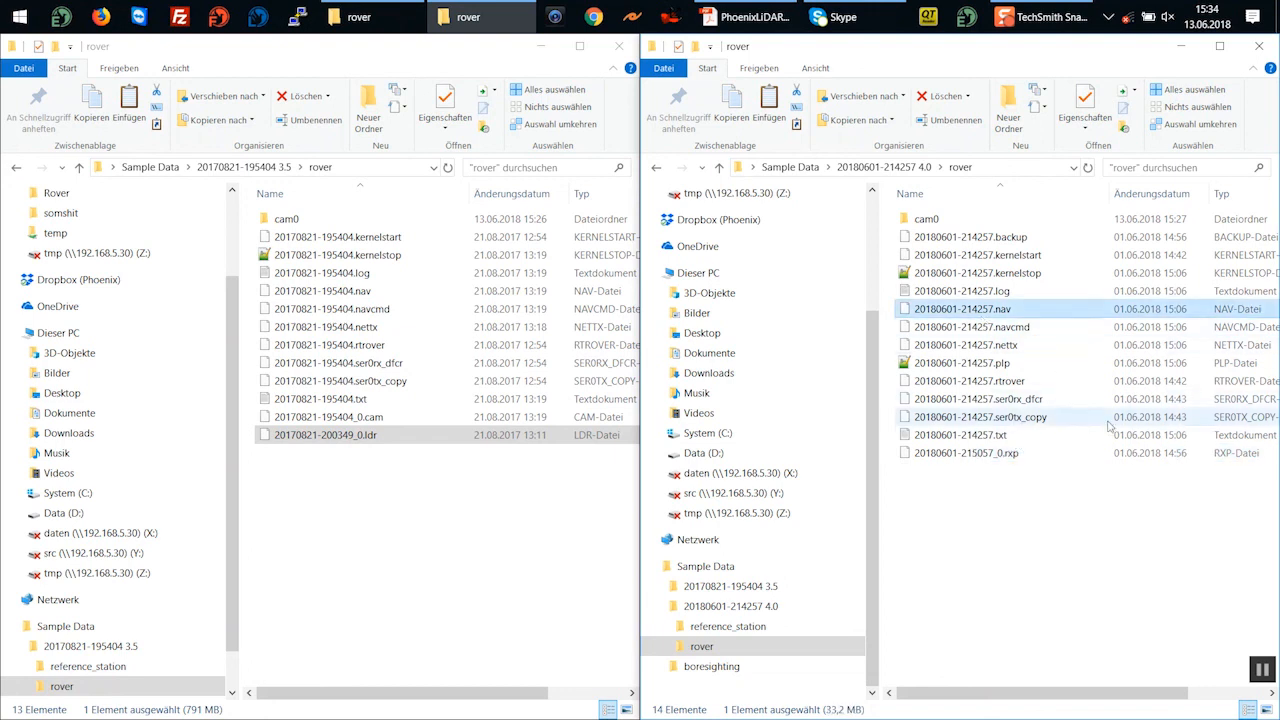
left_click(1072, 366)
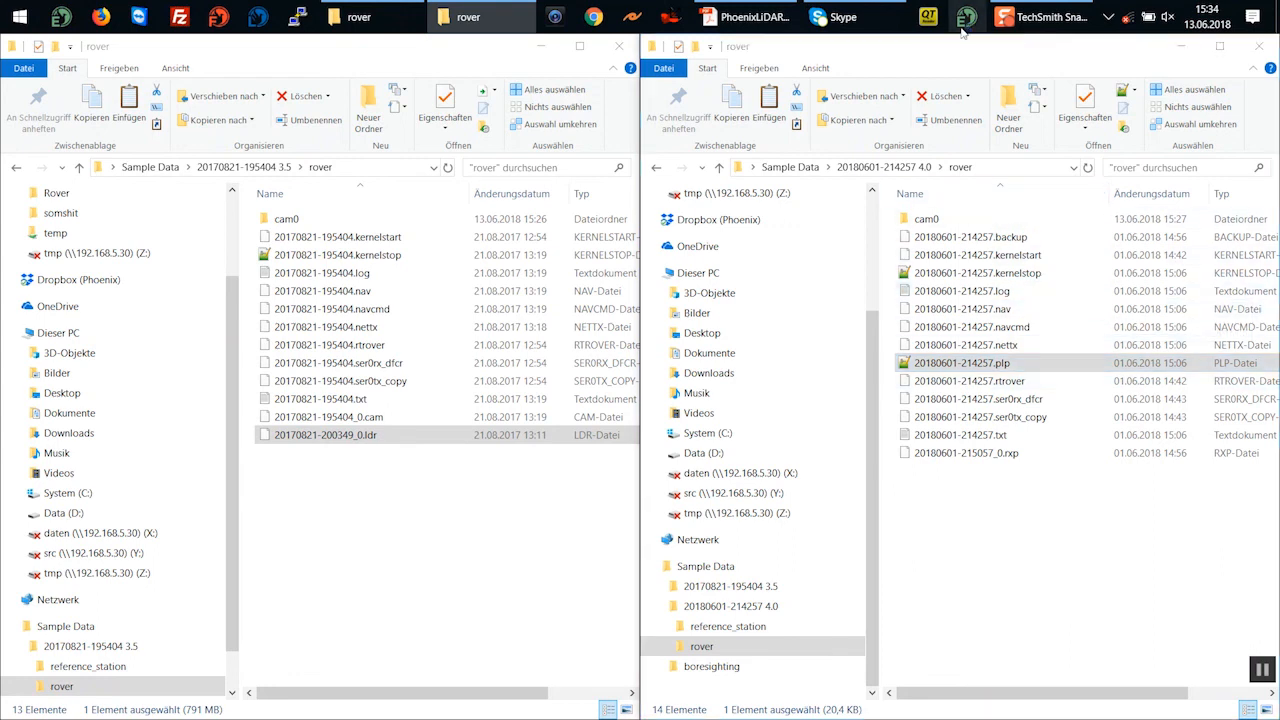
Start Phoenix LiDAR Systems SpatialExplorer in Work Offline mode and bring up its data-loading dialog
left_click(966, 18)
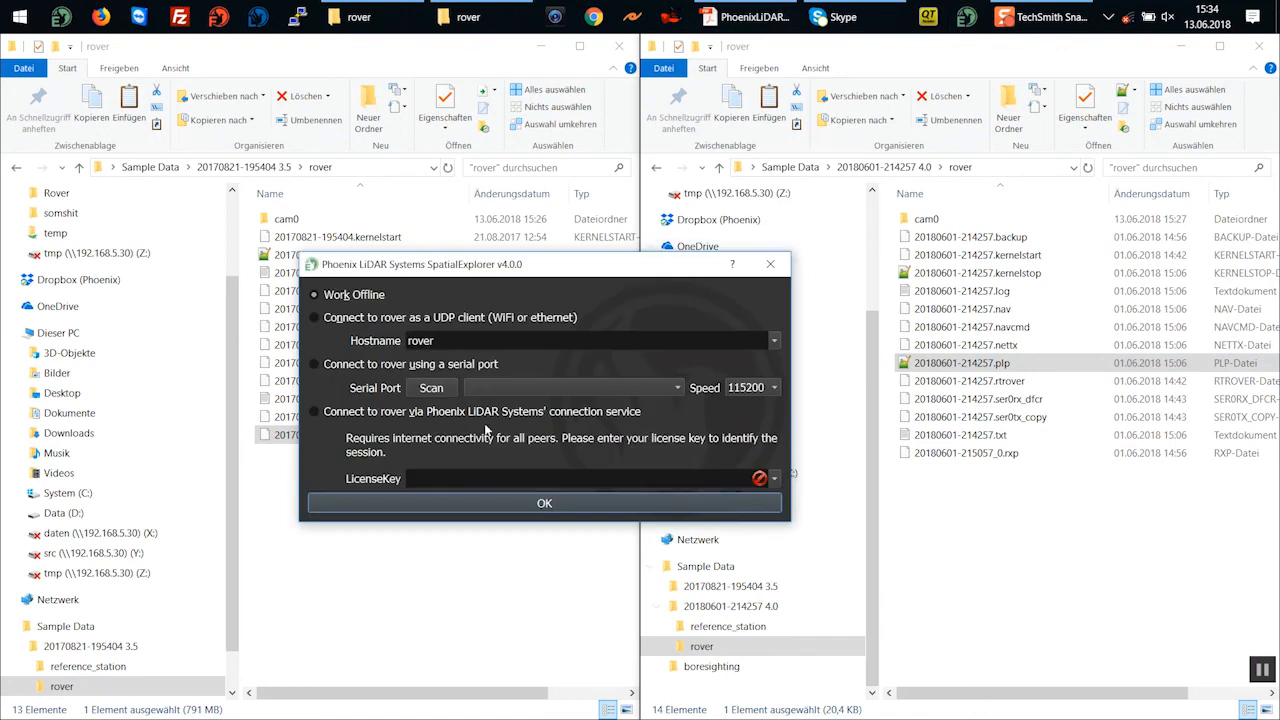
left_click(557, 506)
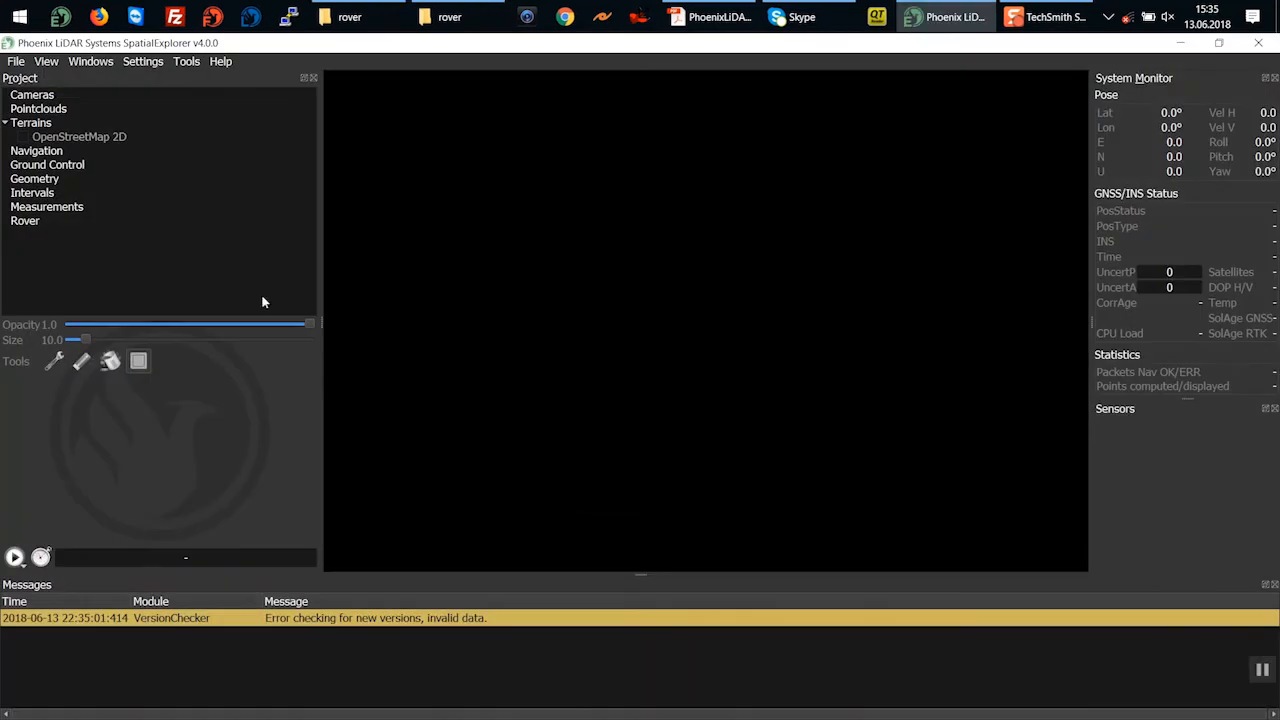
left_click(16, 62)
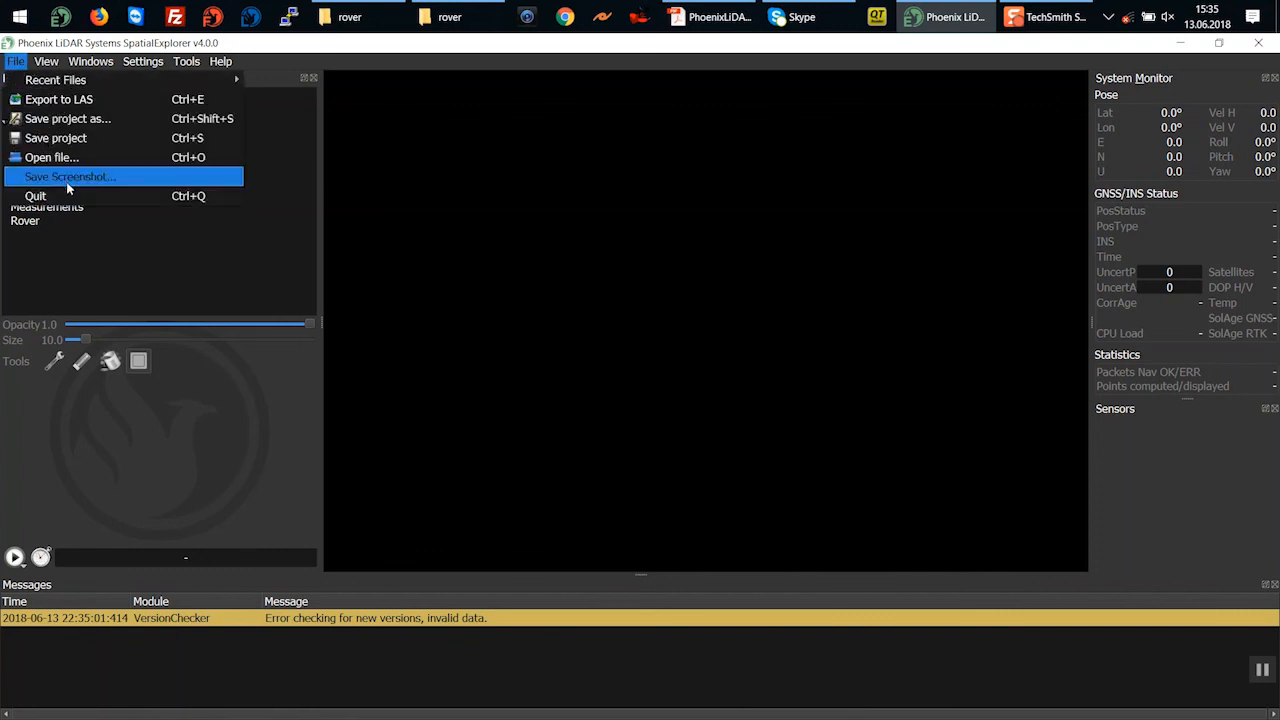
left_click(64, 160)
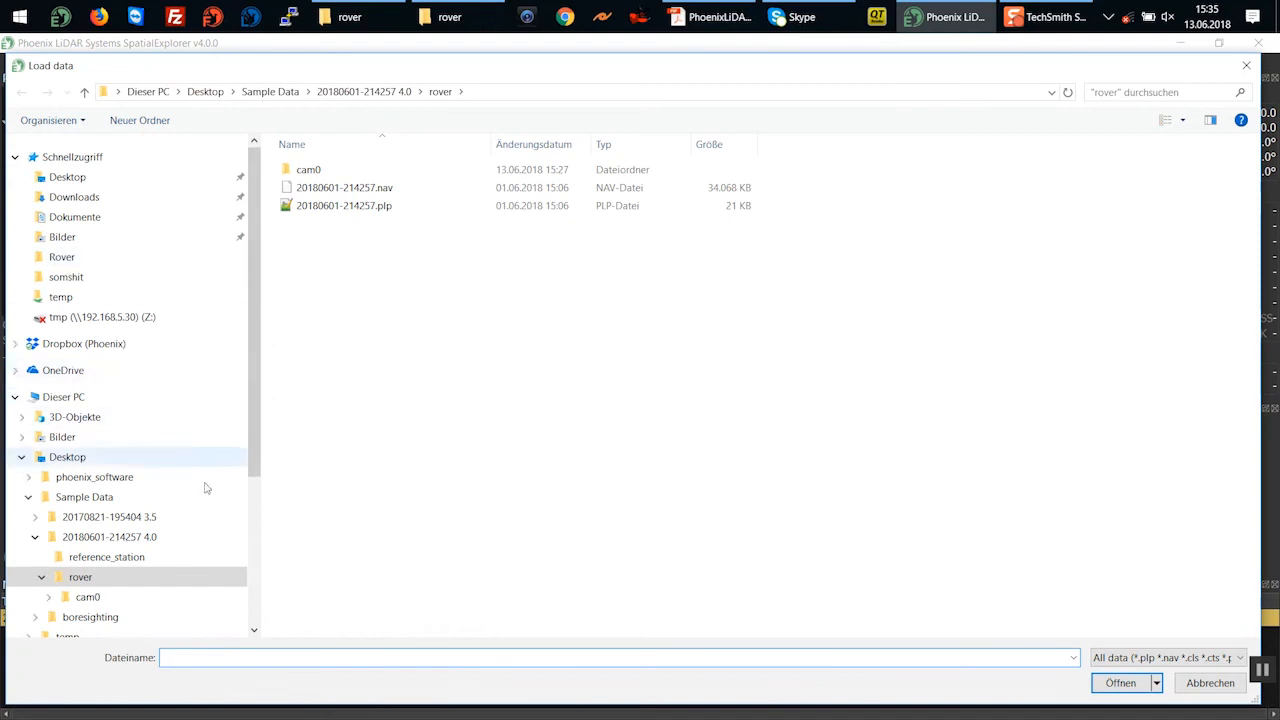
left_click(89, 461)
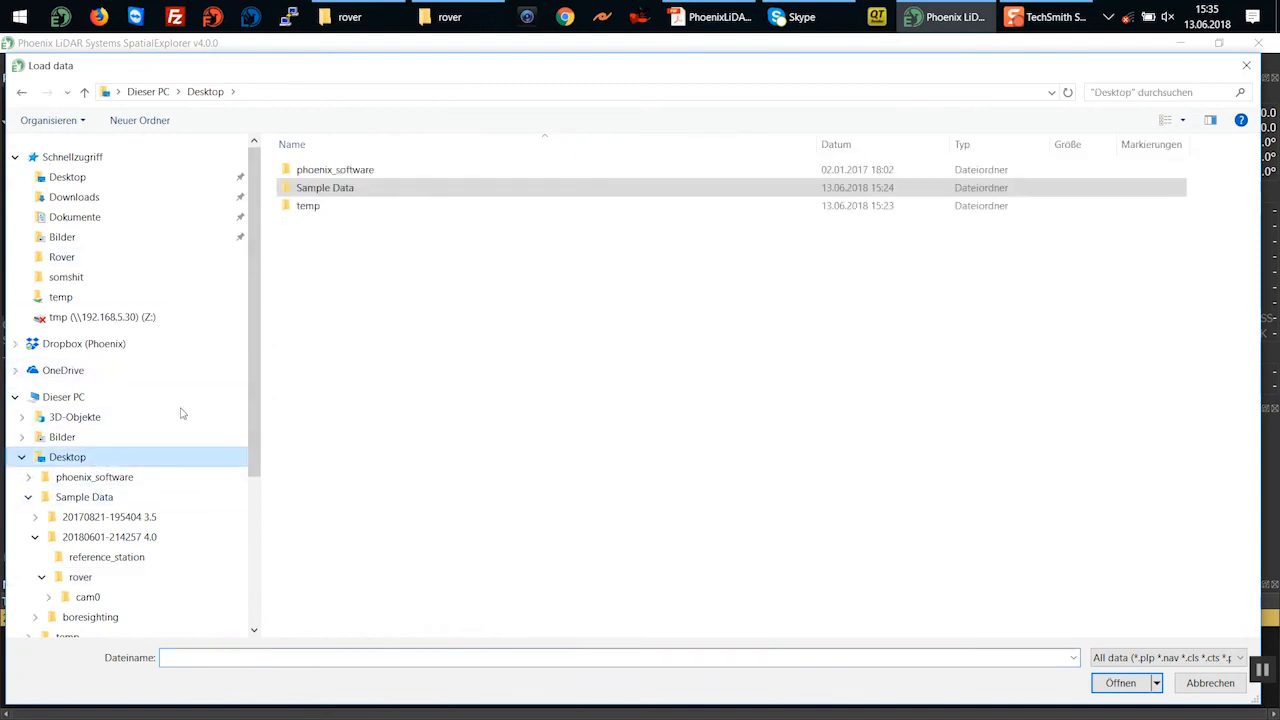
double_click(313, 196)
double_click(344, 190)
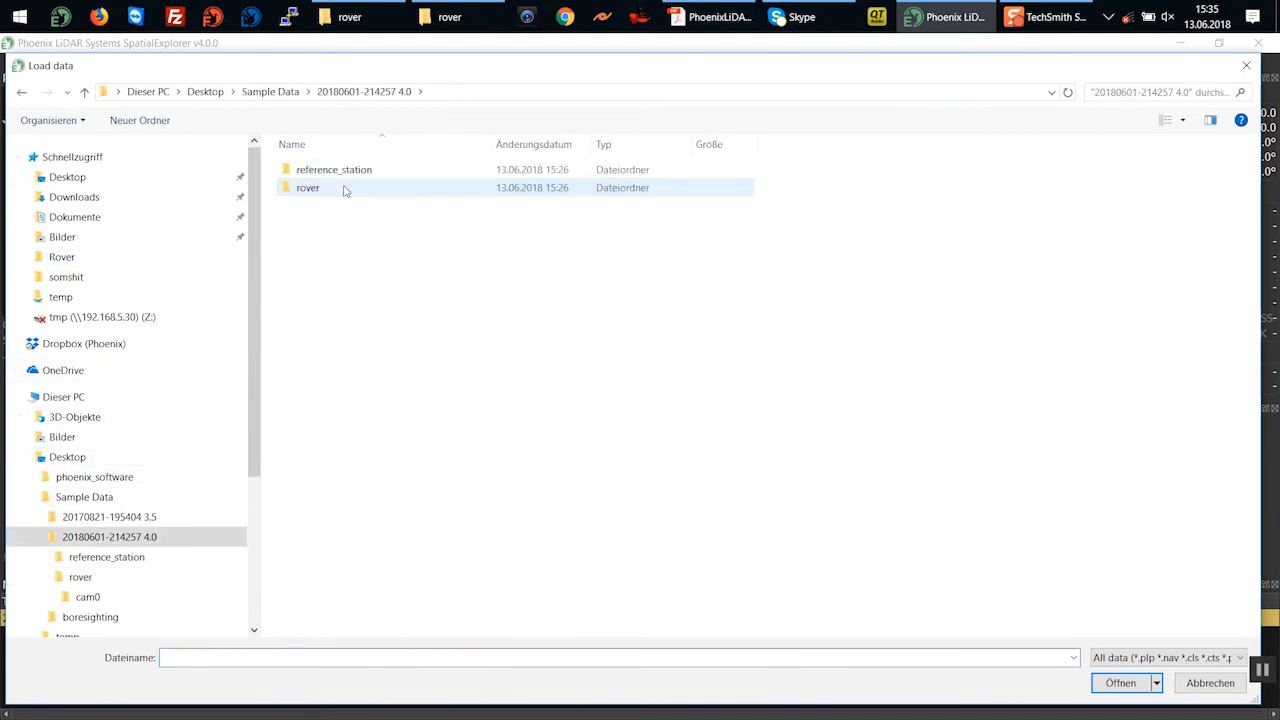
left_click(269, 91)
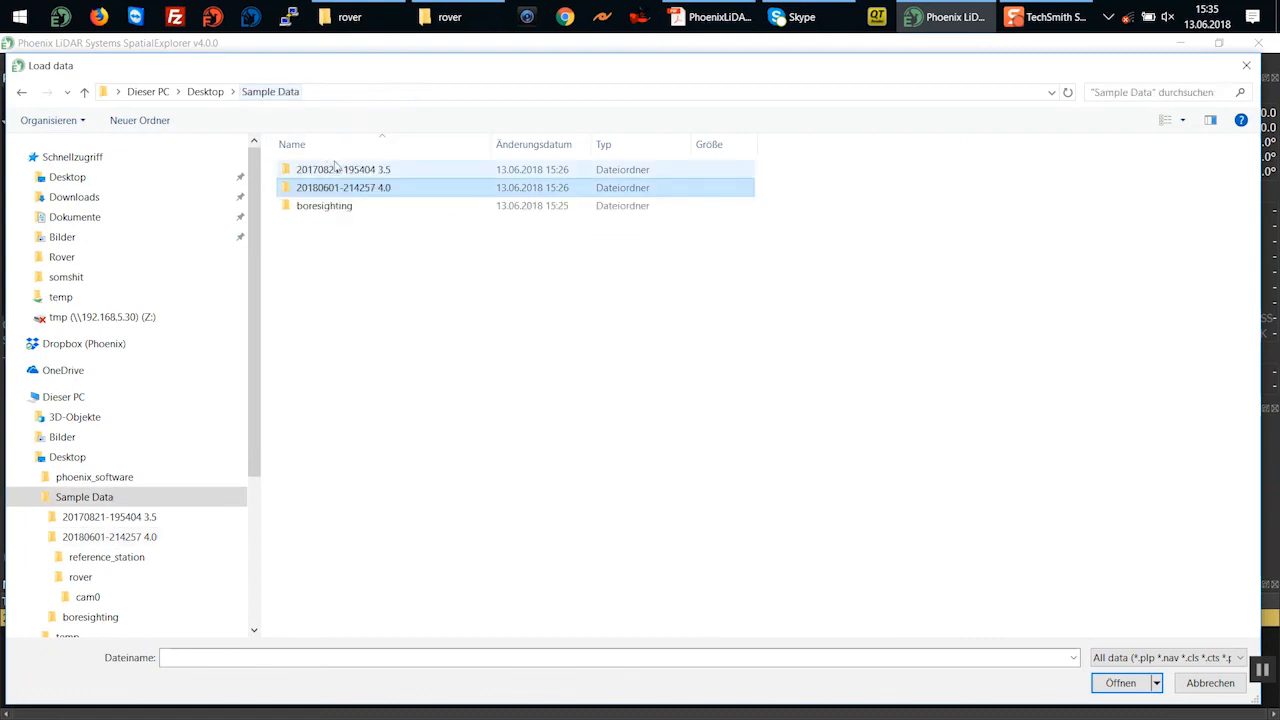
double_click(336, 168)
double_click(338, 188)
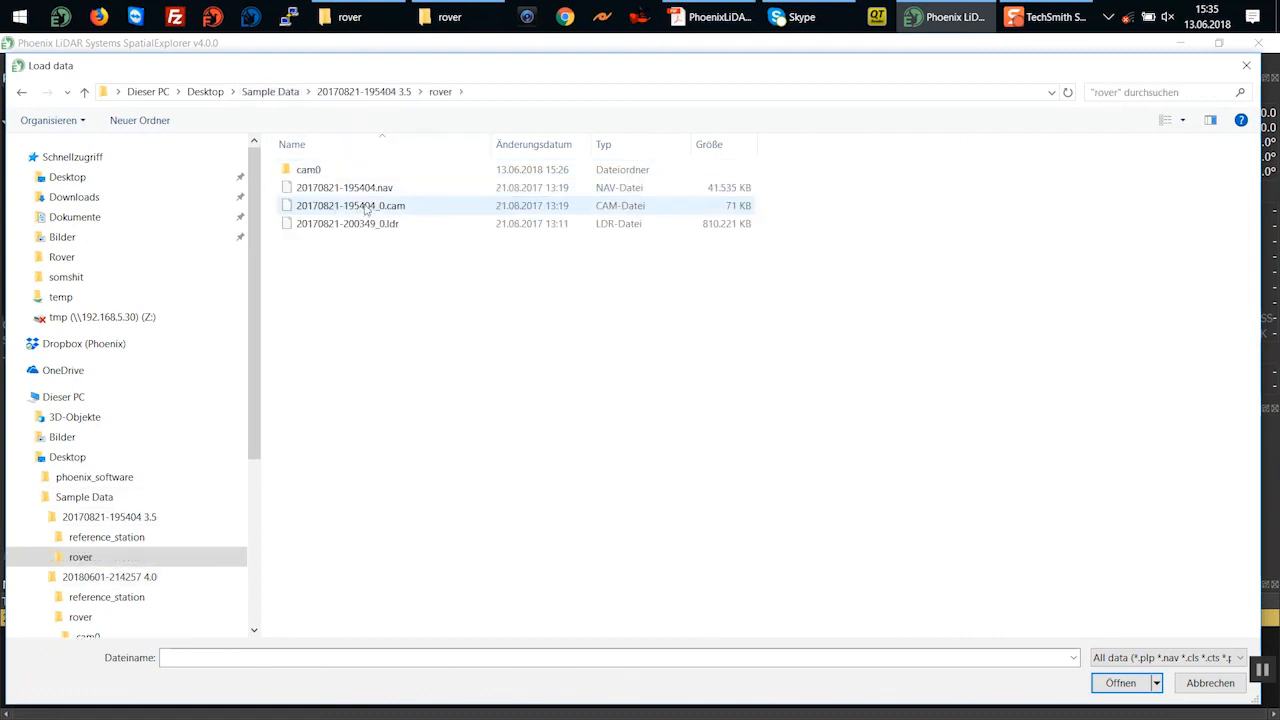
left_click(365, 193)
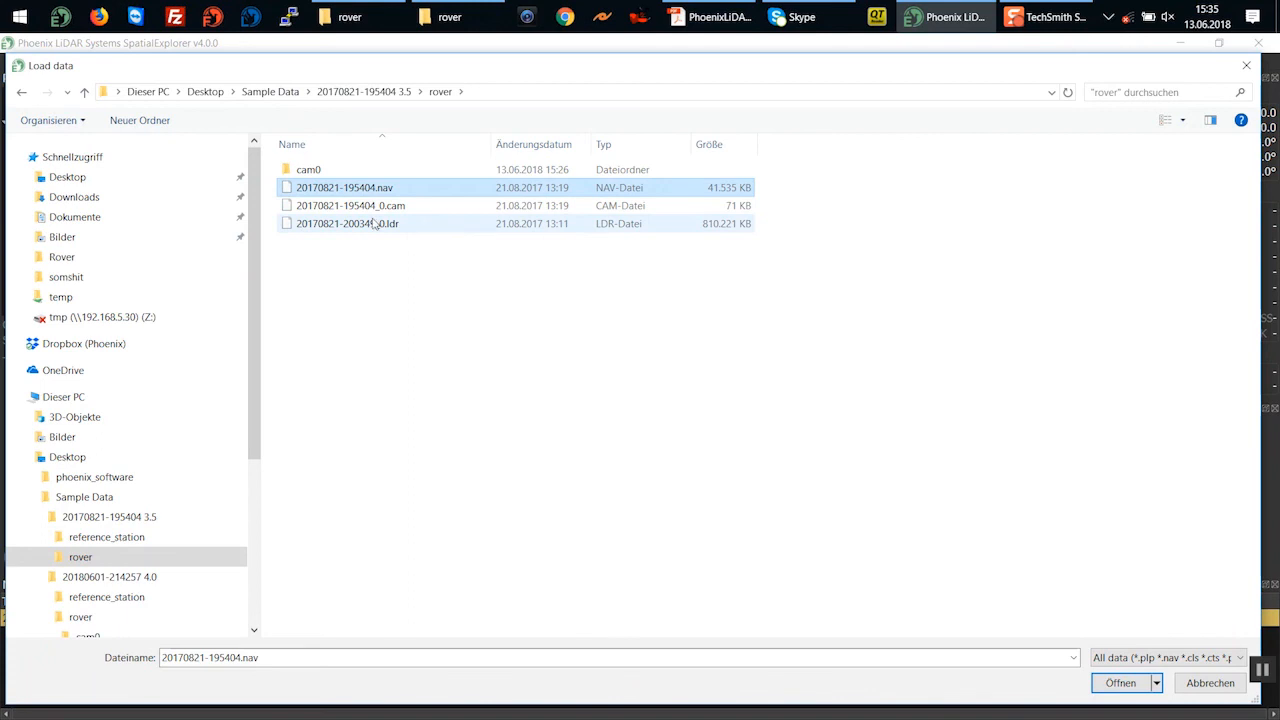
left_click(366, 206, "ctrl")
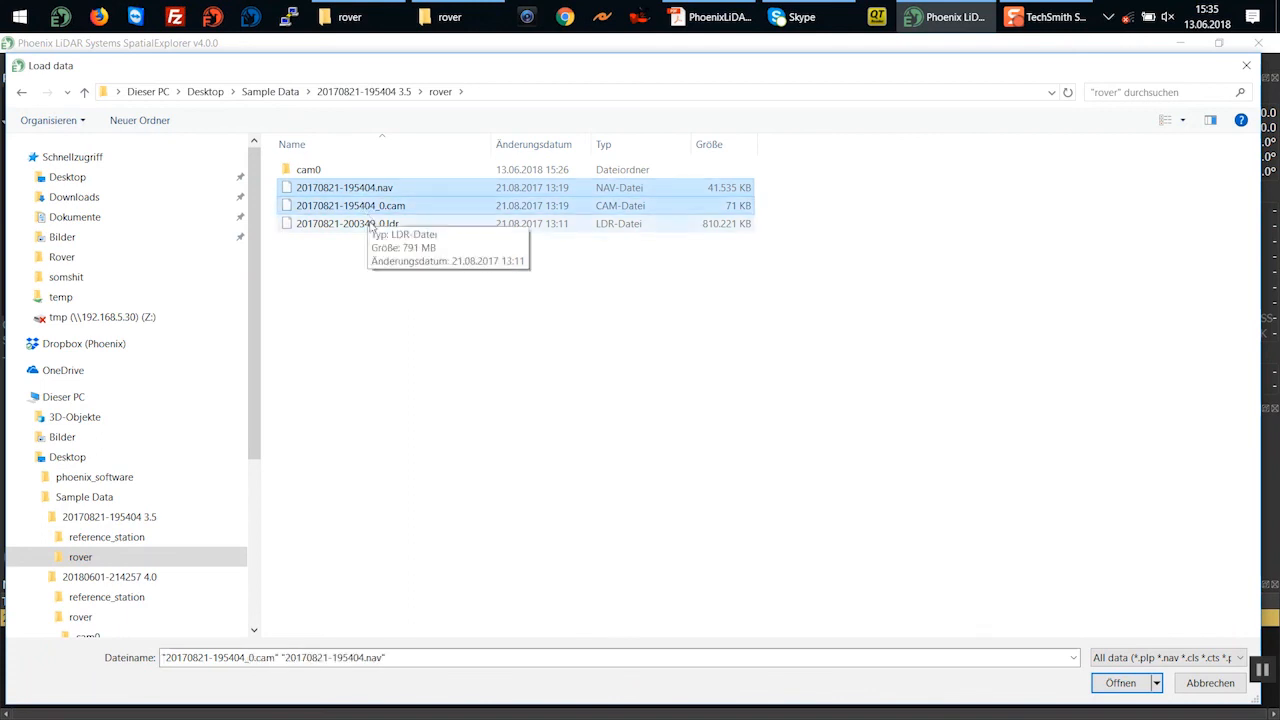
left_click(370, 224, "ctrl")
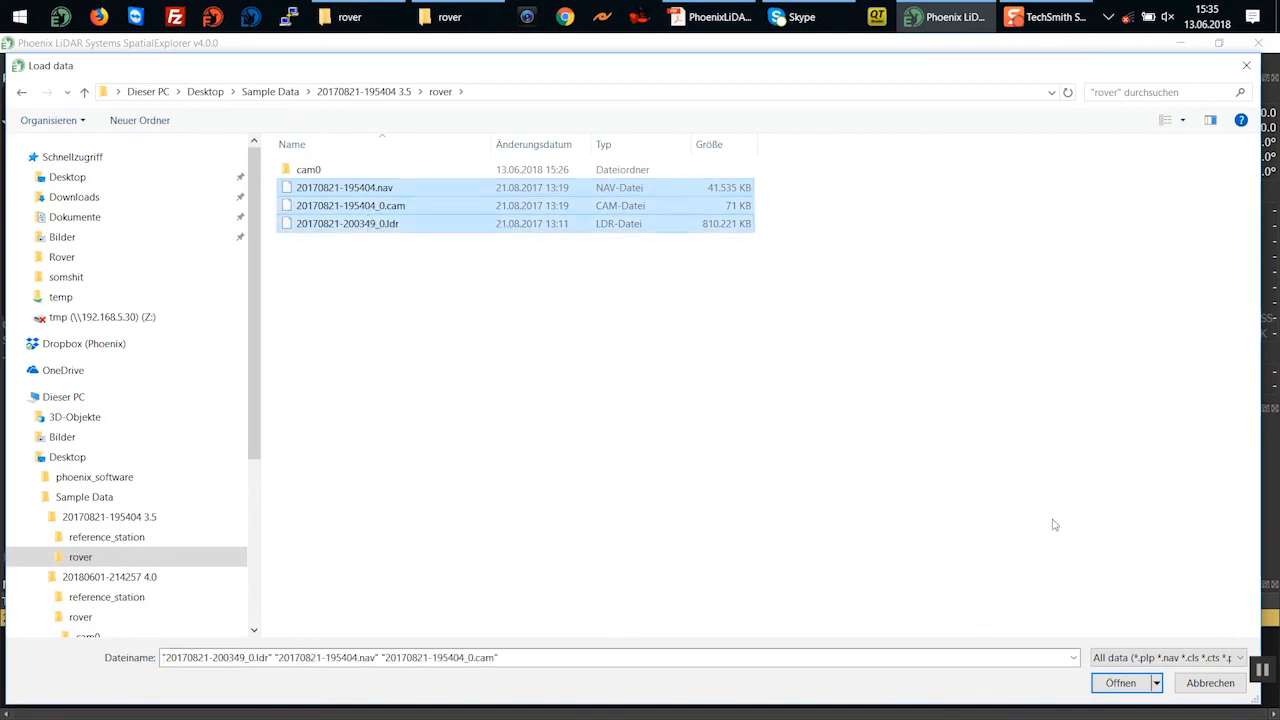
left_click(1122, 684)
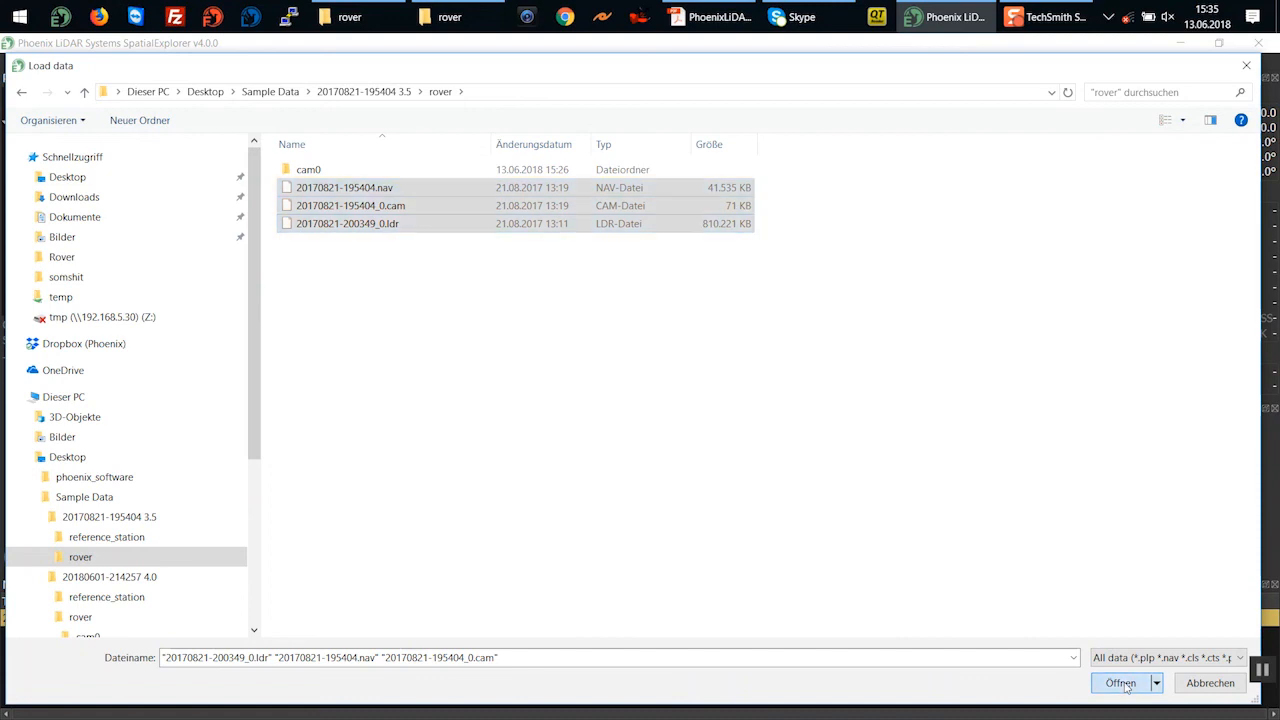
left_click(1170, 657)
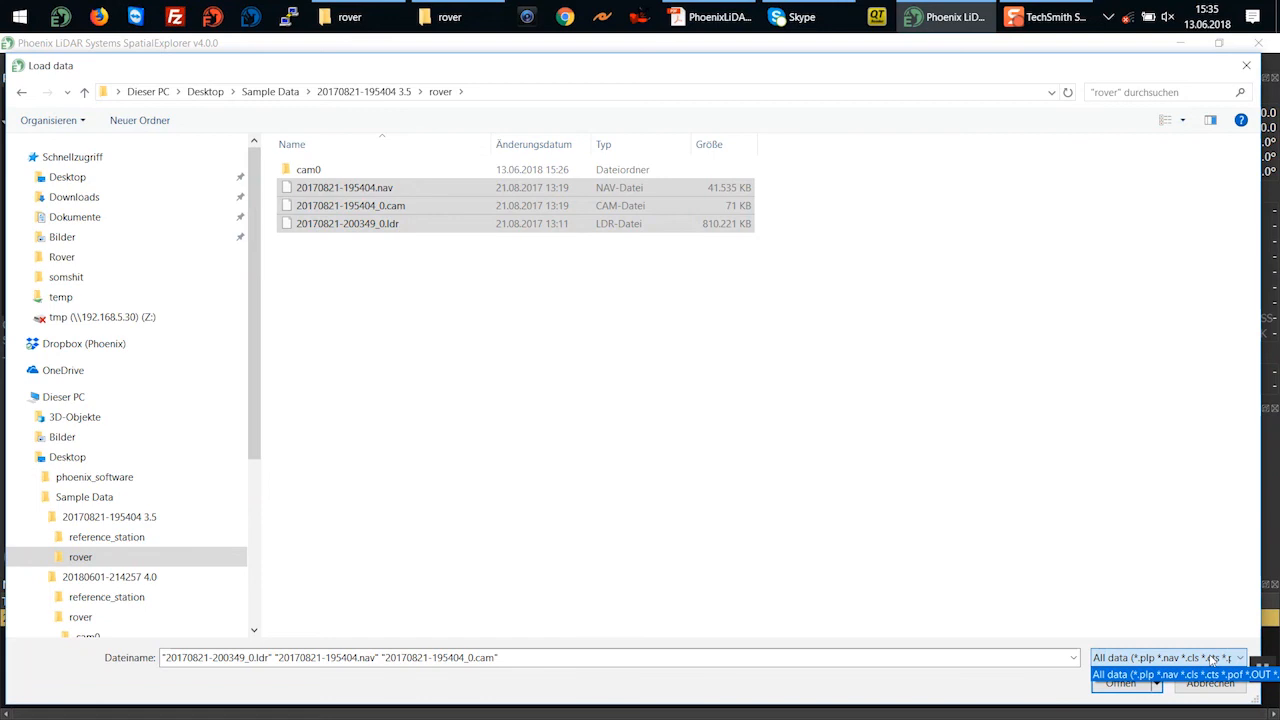
left_click(1152, 657)
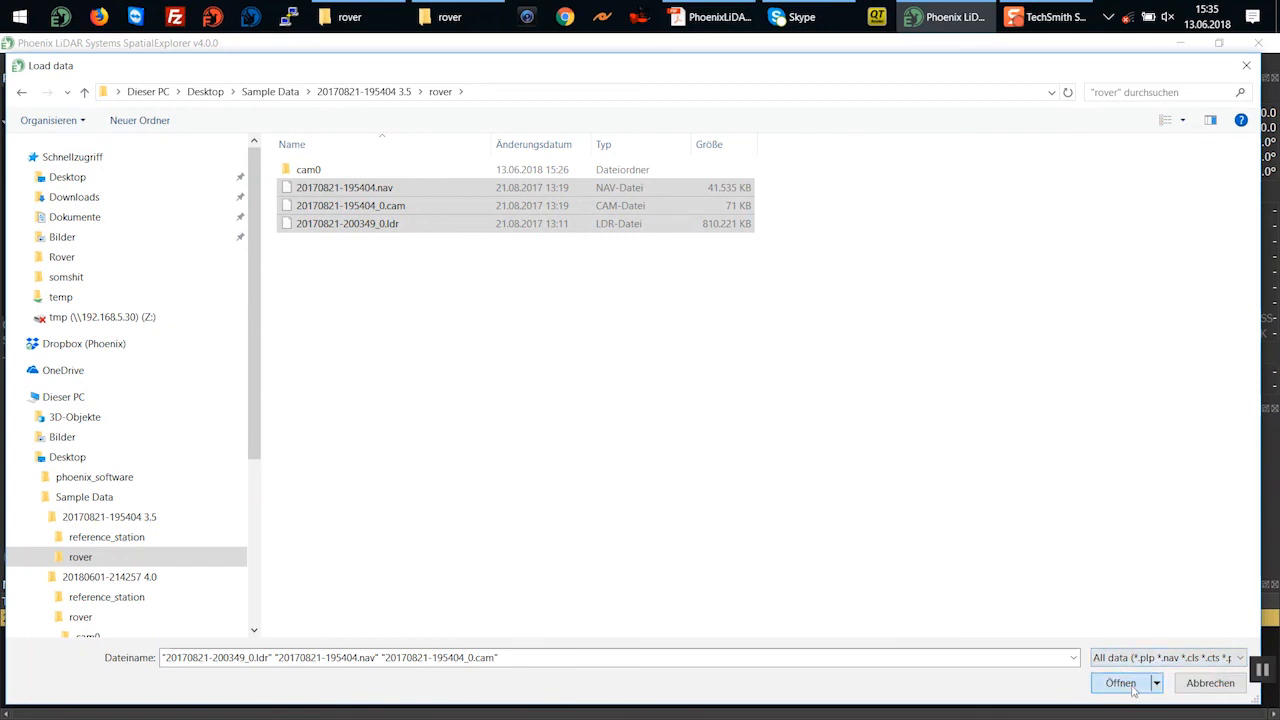
left_click(1122, 683)
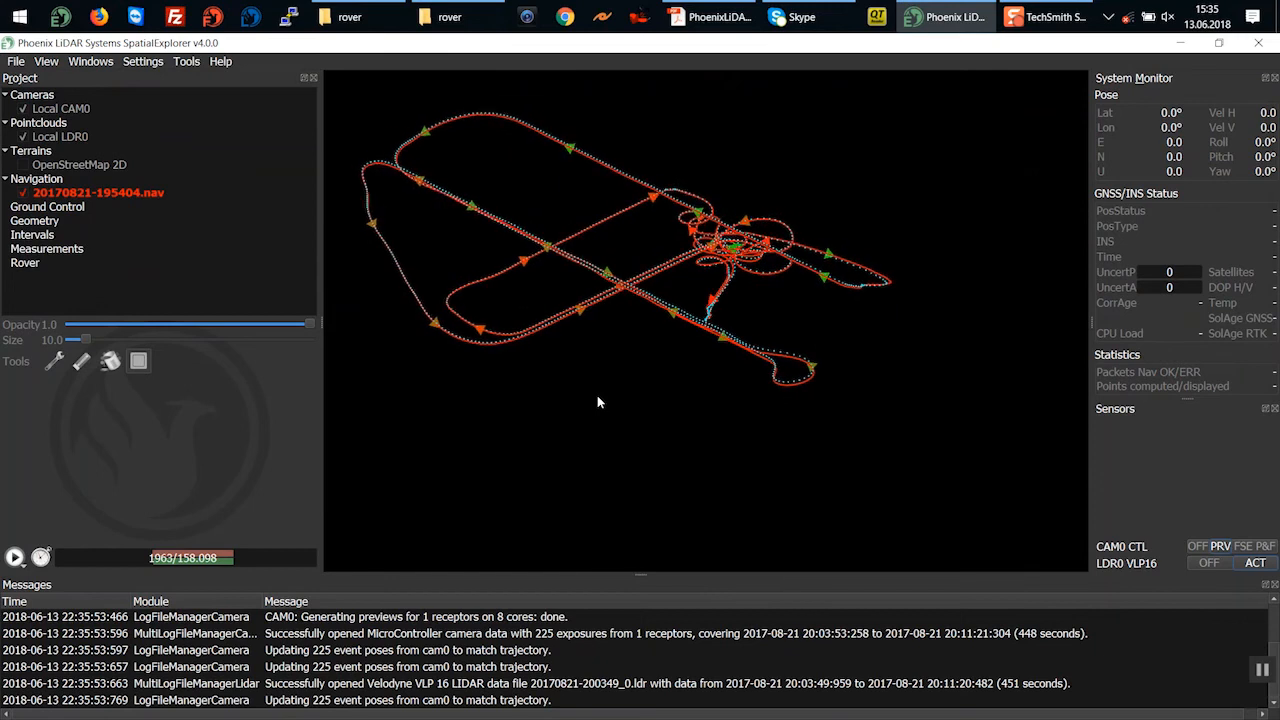
Change the display color of the 20170821-195404.nav trajectory to orange (#ff5500)
left_click_drag(563, 386, 642, 436)
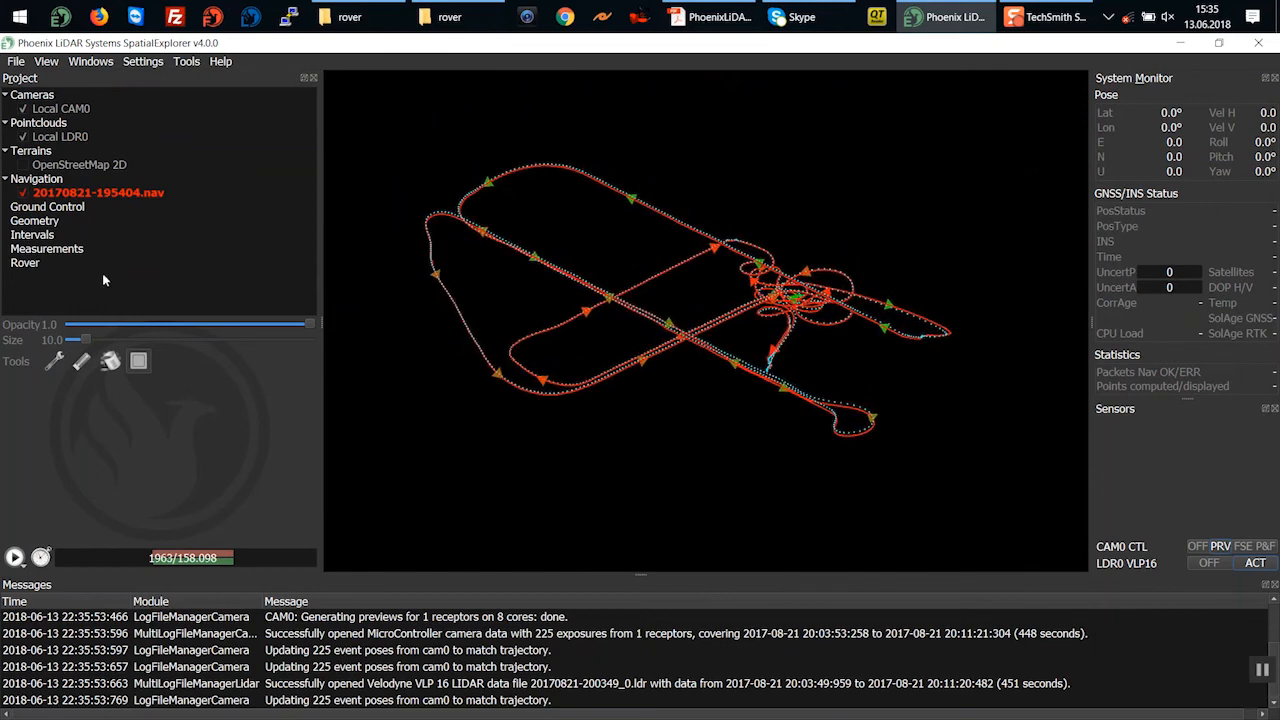
left_click(84, 197)
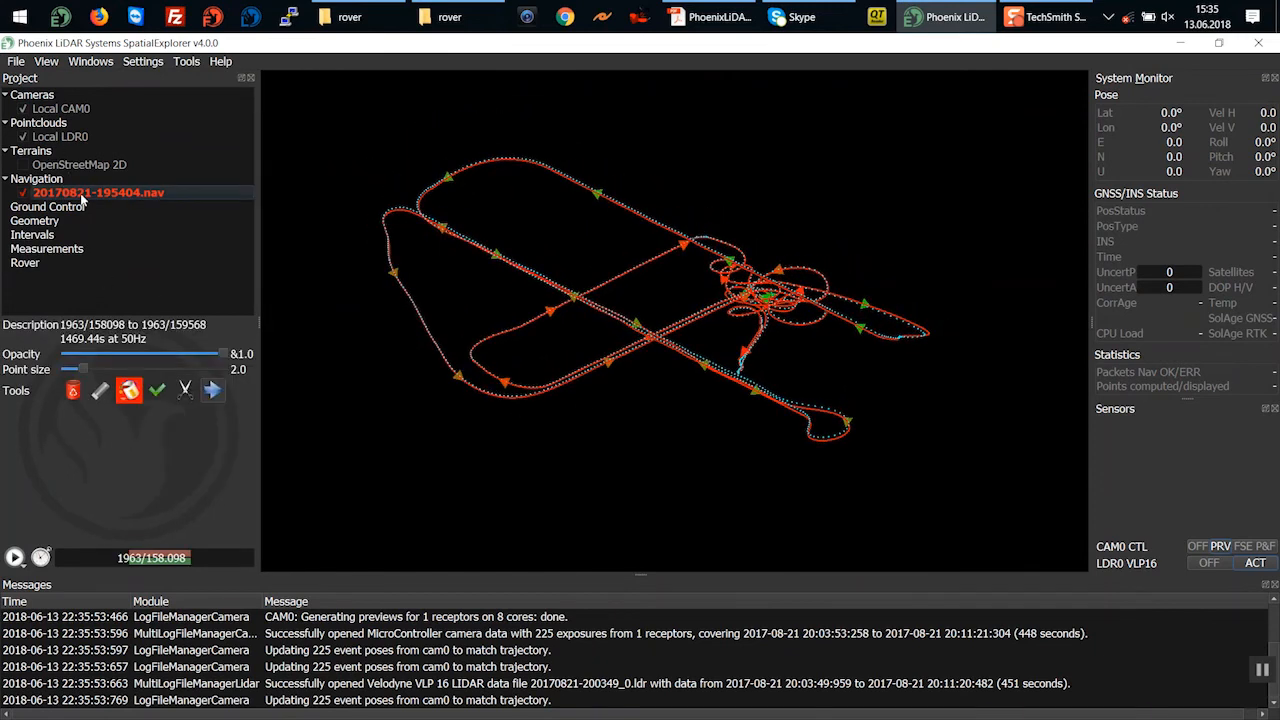
left_click(129, 390)
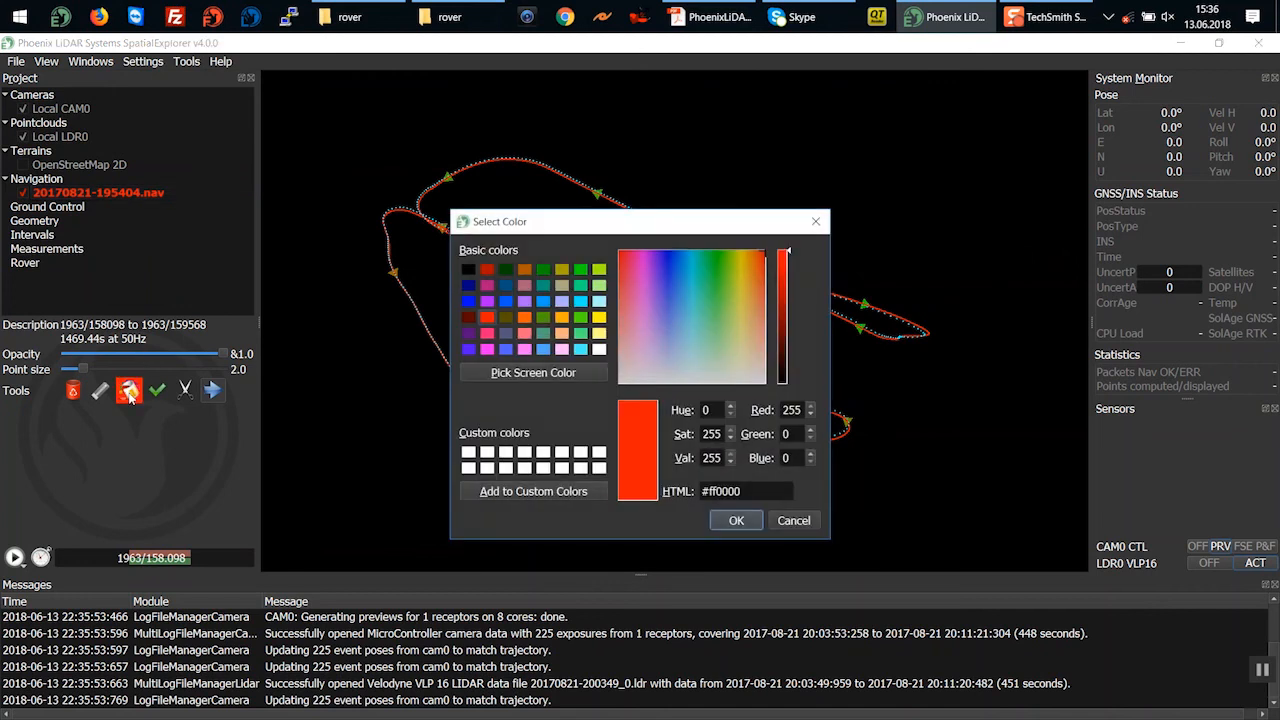
left_click(524, 318)
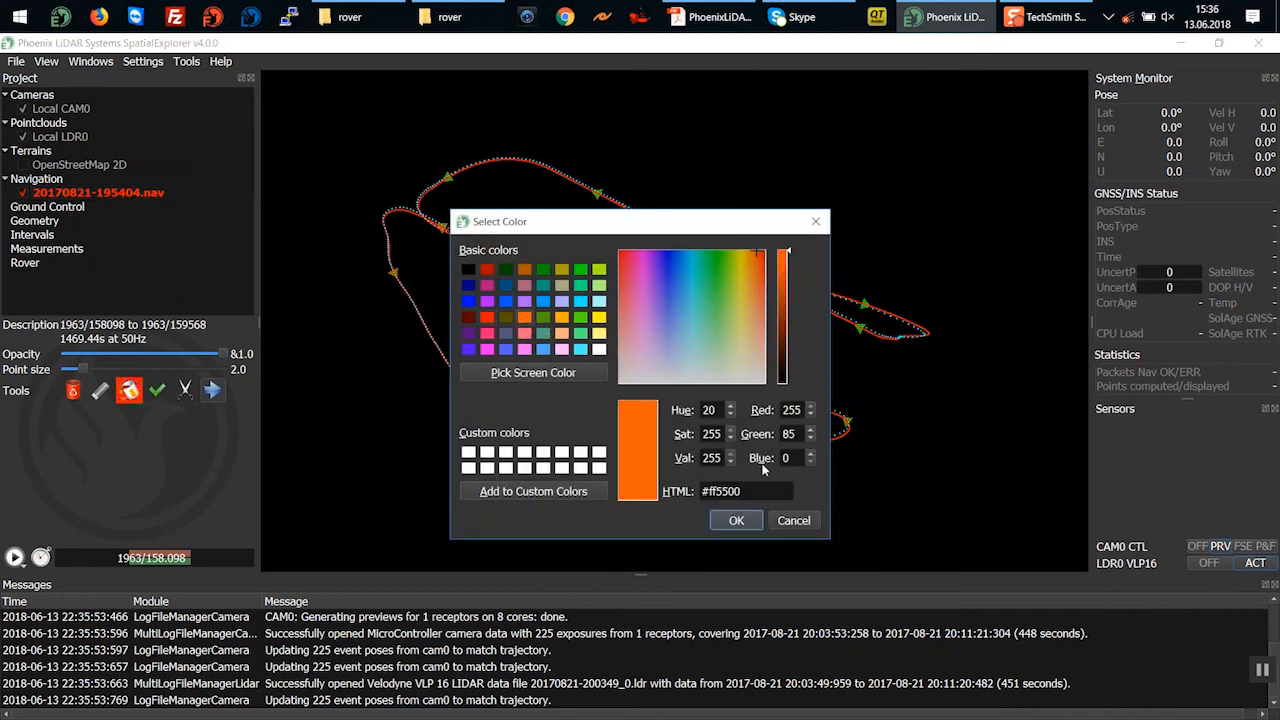
left_click(737, 521)
scroll(613, 387, "up", 5)
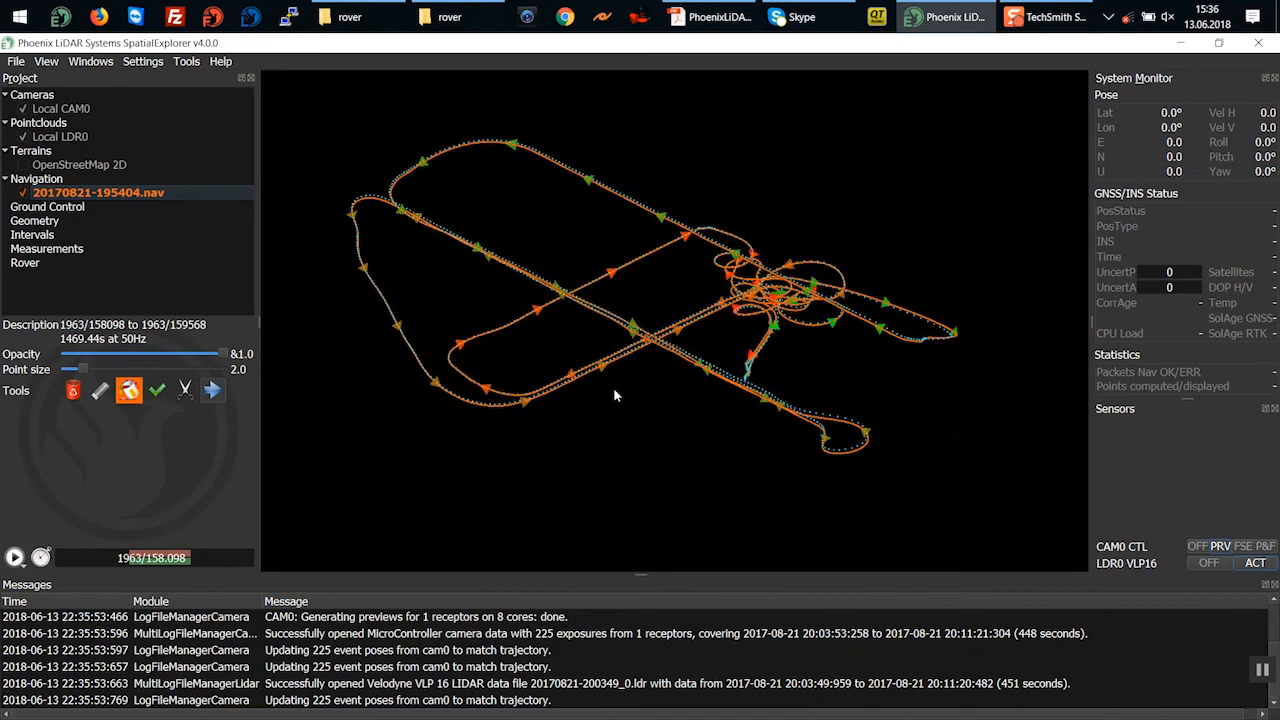
Set the playback position to 1963/158.678 at the start of the LiDAR and camera coverage, play the data briefly and pause
scroll(615, 395, "up", 5)
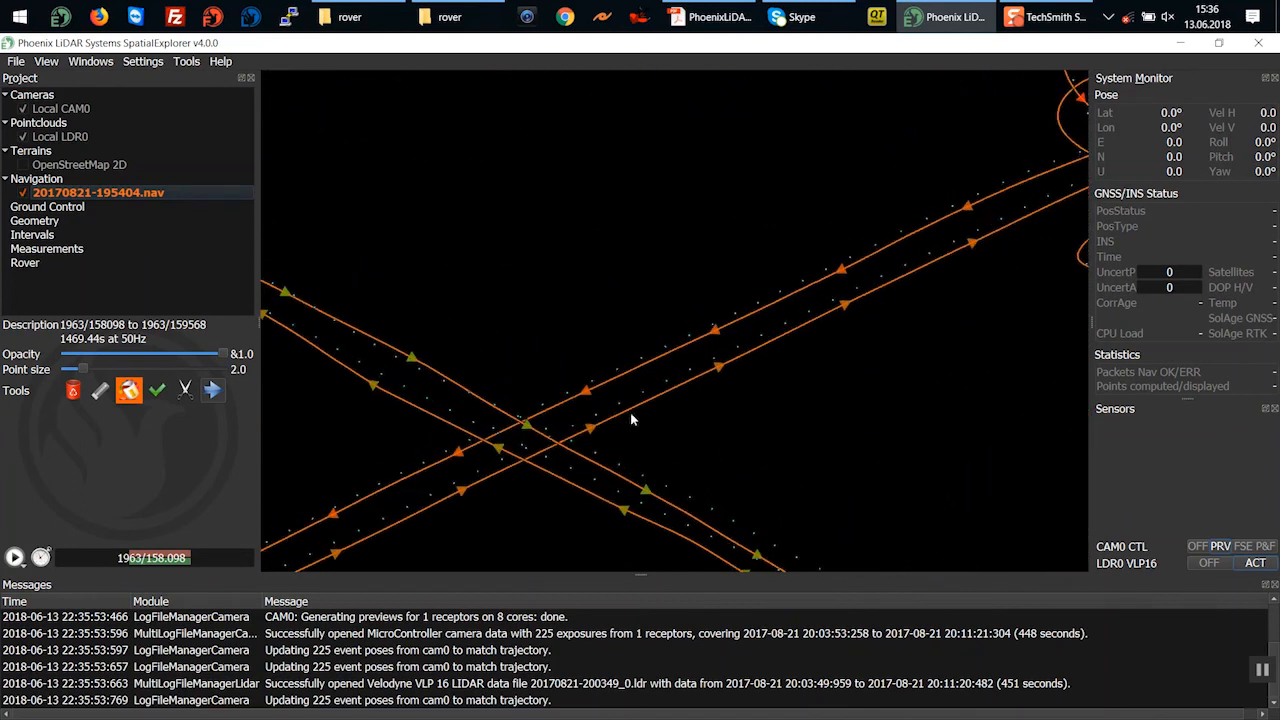
mouse_move(643, 412)
left_mouse_down()
mouse_move(659, 362)
mouse_move(651, 400)
mouse_move(640, 387)
left_mouse_up()
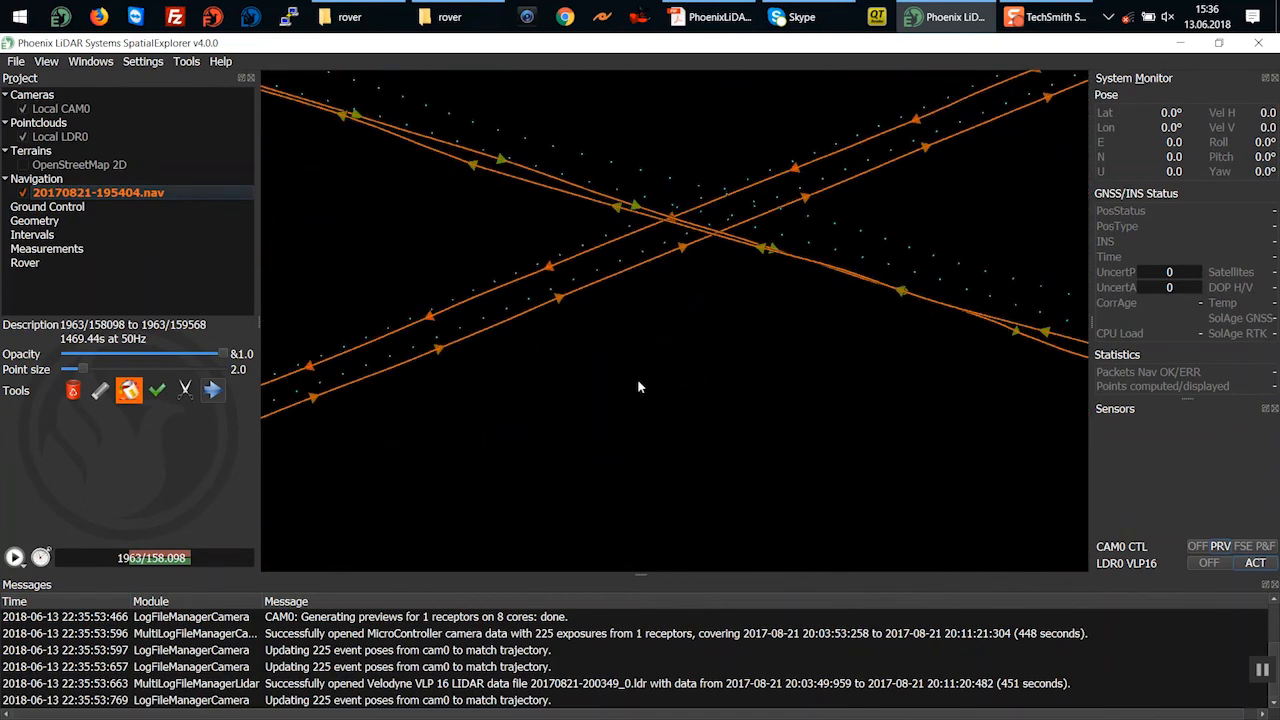
scroll(618, 371, "down", 10)
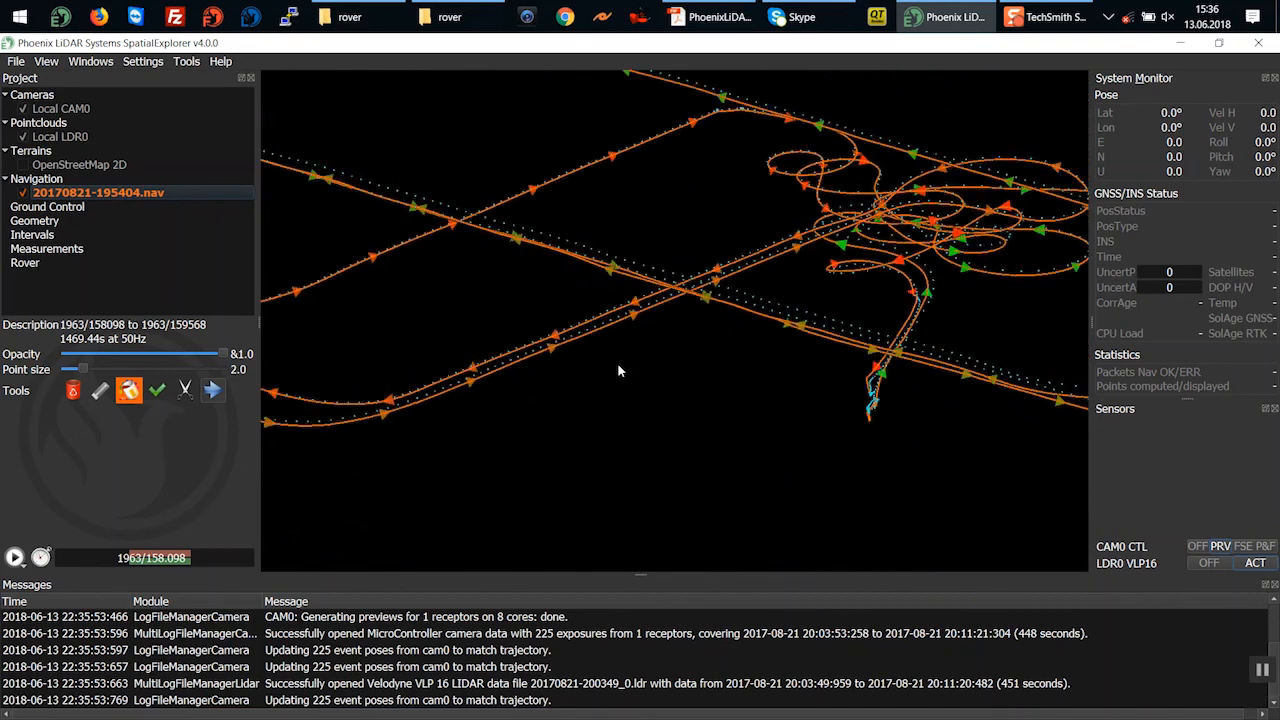
scroll(618, 371, "up", 4)
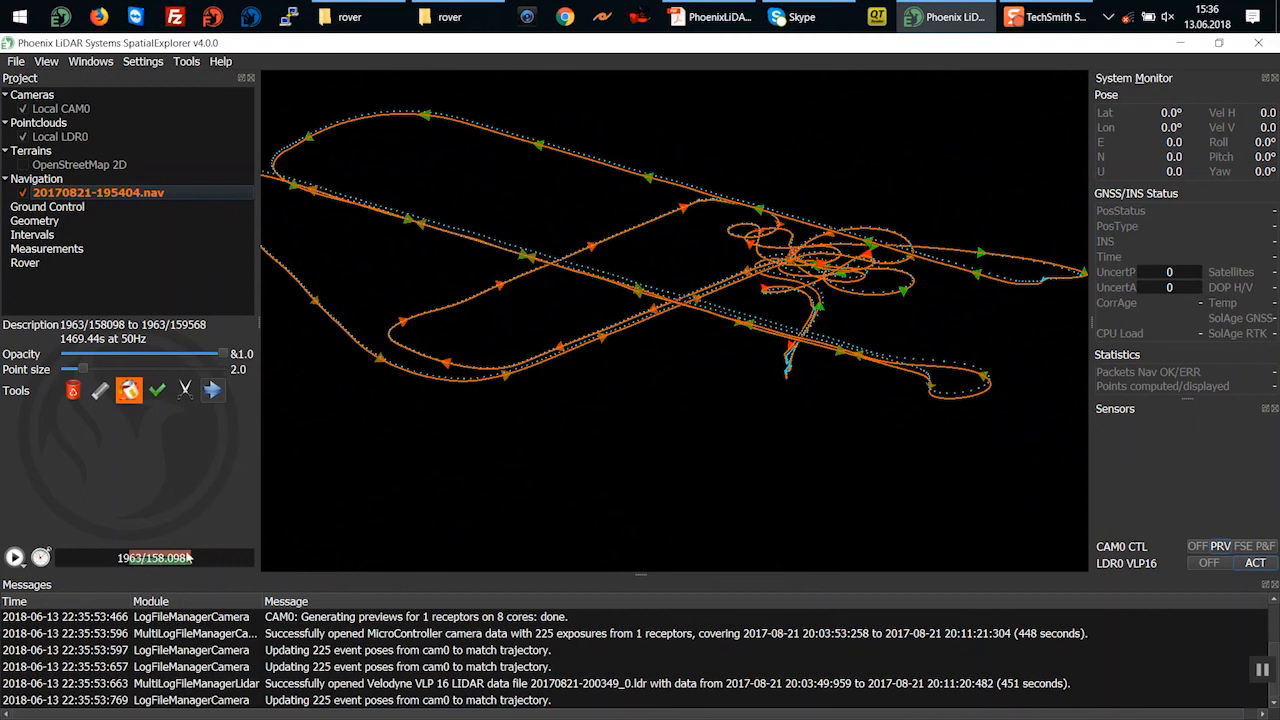
left_click(134, 557)
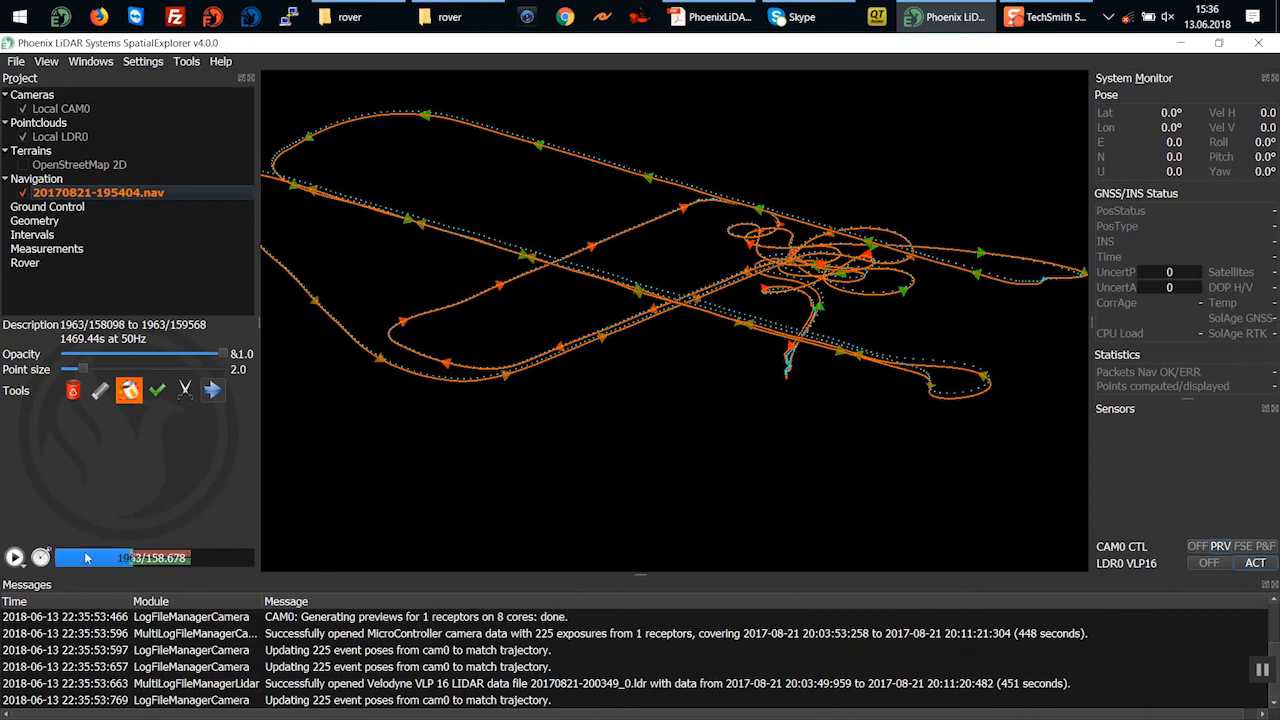
left_click(15, 557)
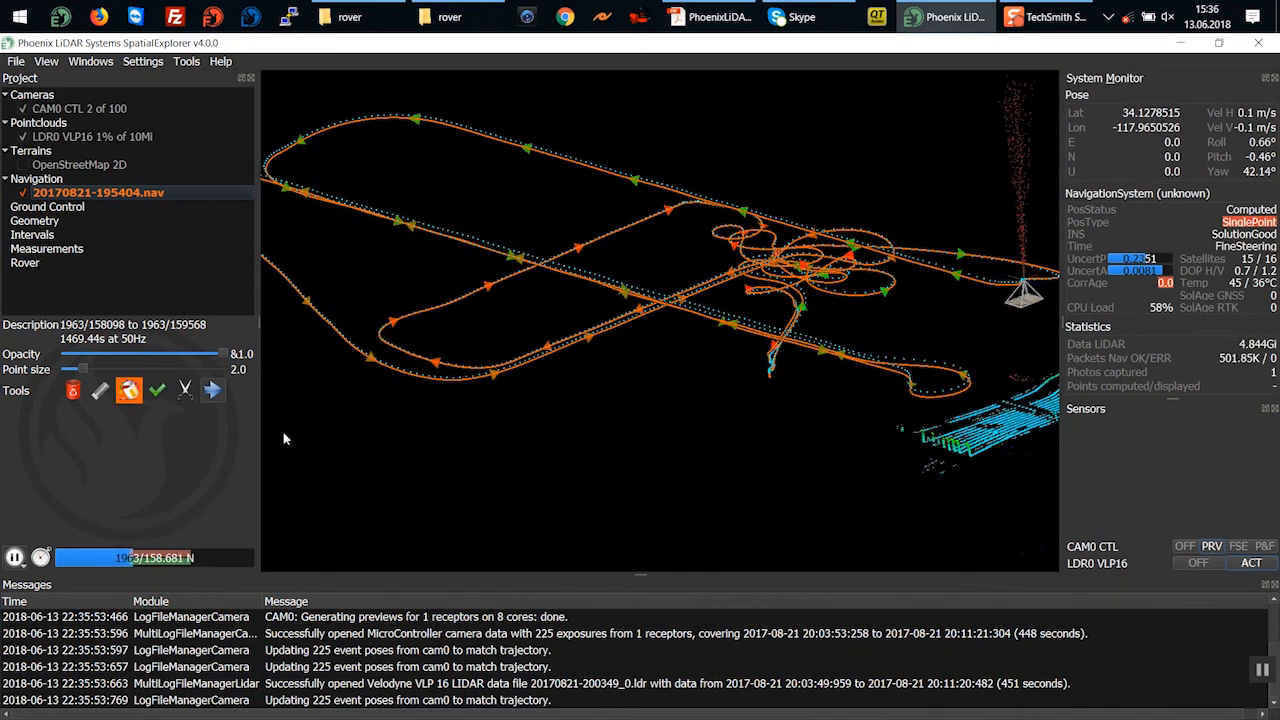
left_click_drag(686, 412, 450, 380)
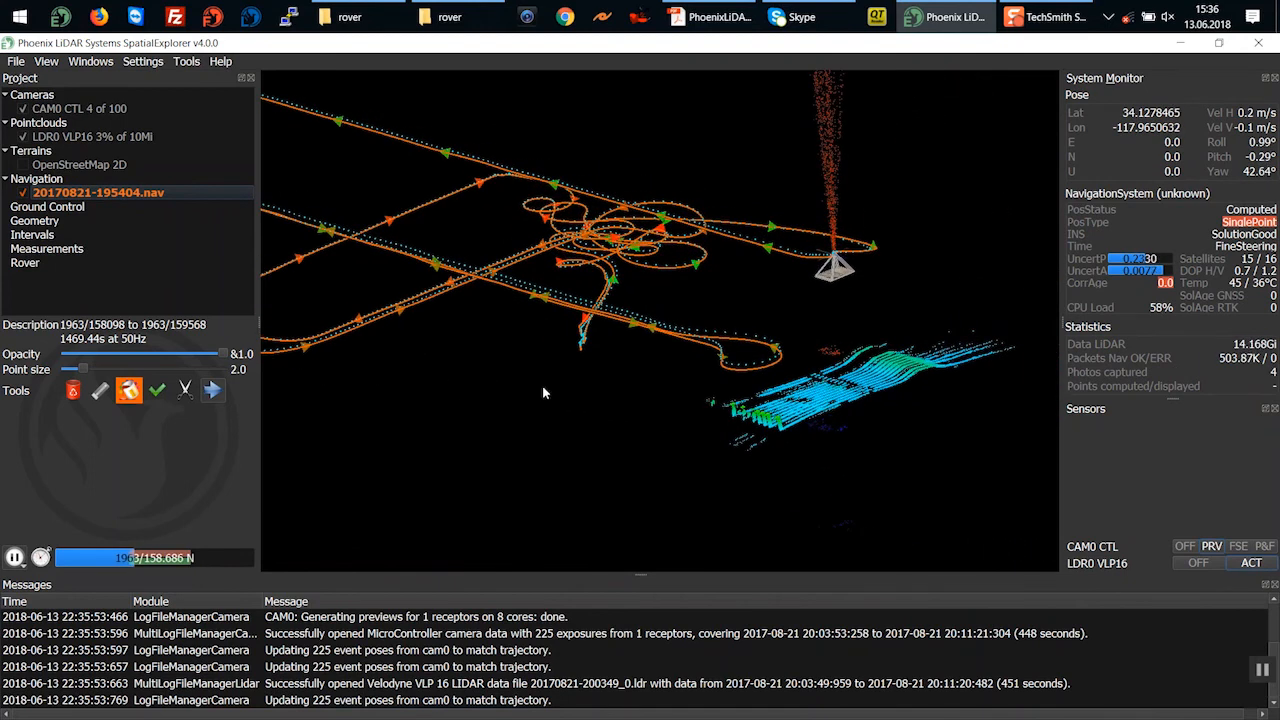
left_click(15, 557)
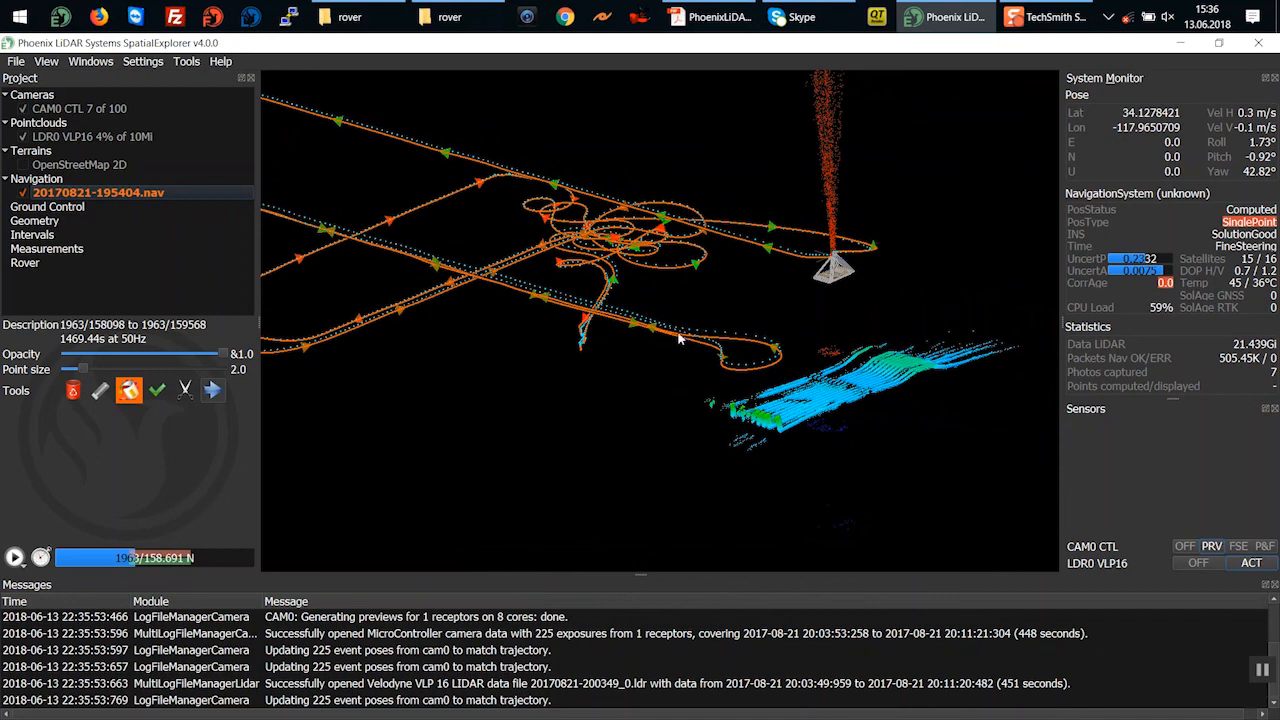
Take a position measurement on the trajectory leg just beyond the first camera frustum and bring its TIME value into view
left_click(58, 248)
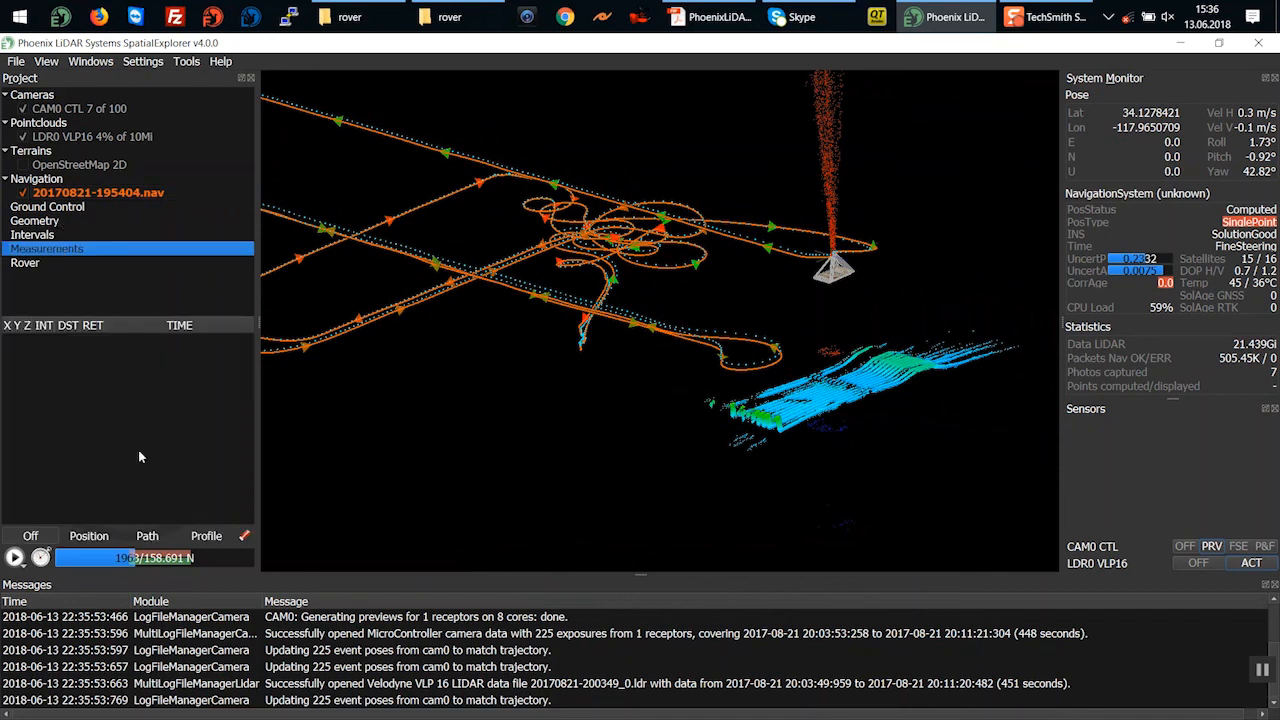
left_click(101, 538)
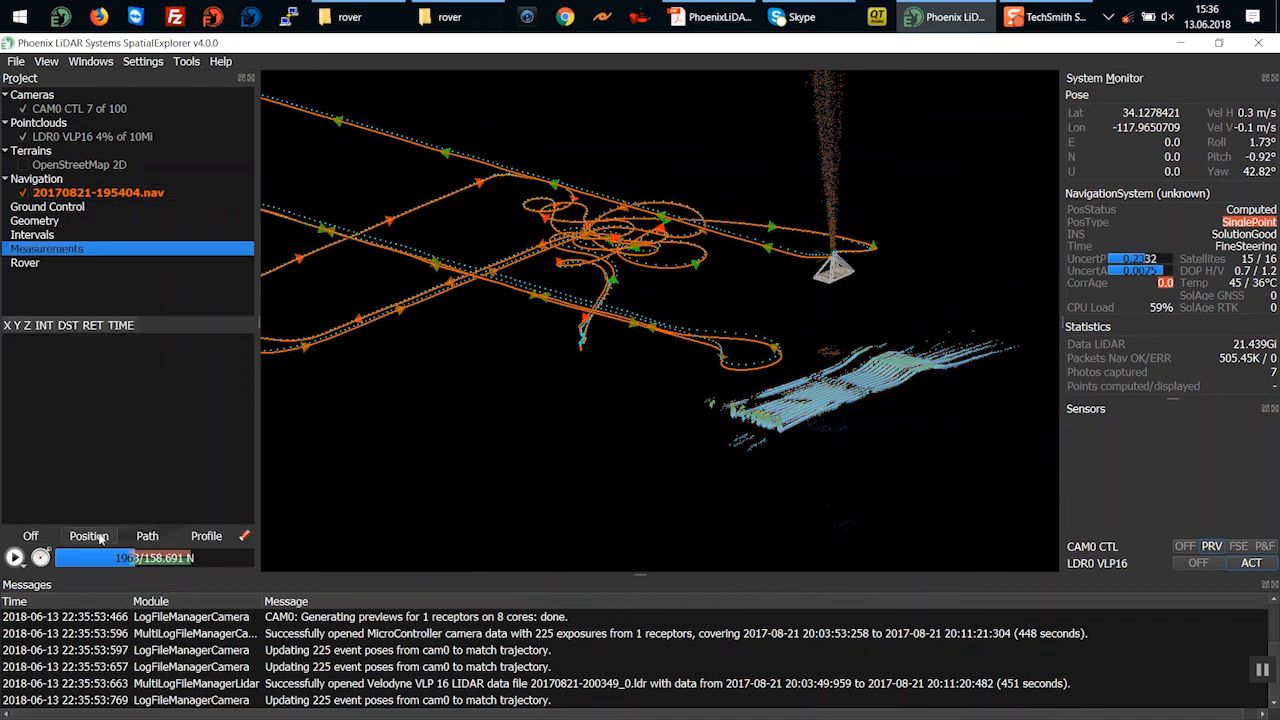
left_click(740, 238)
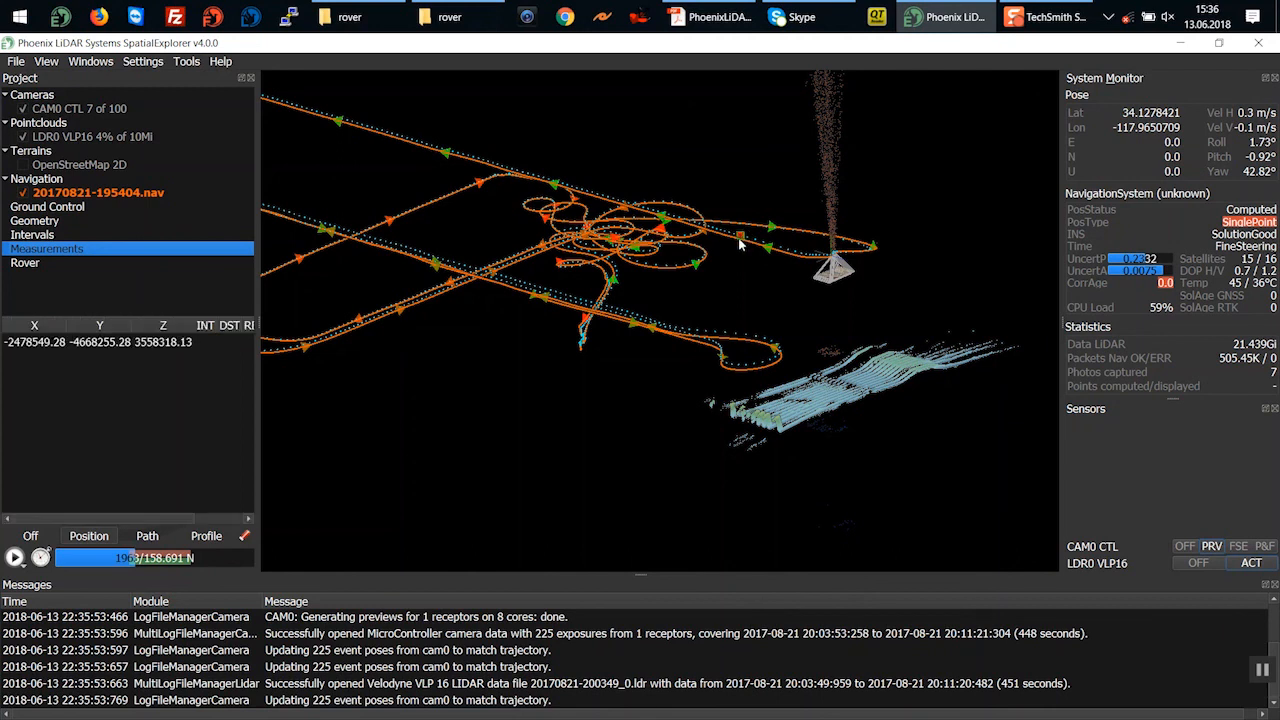
left_click_drag(178, 518, 233, 513)
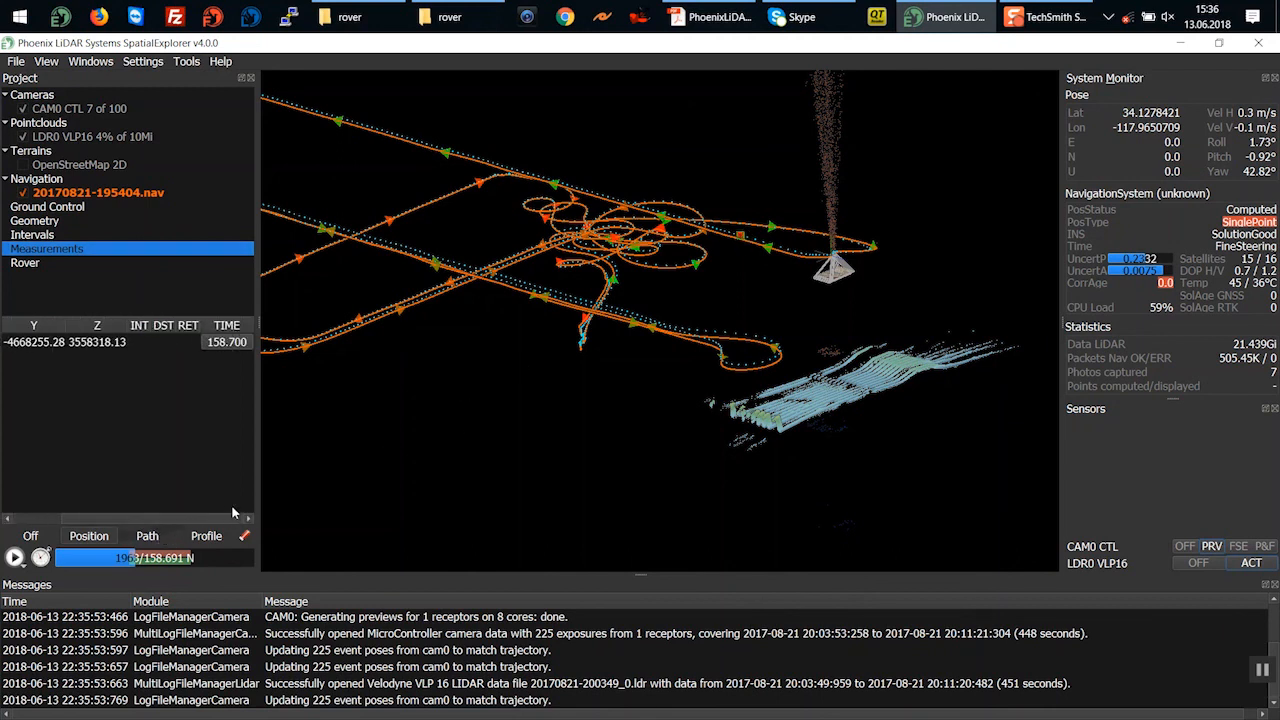
Jump playback to the measured position's time of 158.700, play the data briefly and pause
left_click(217, 345)
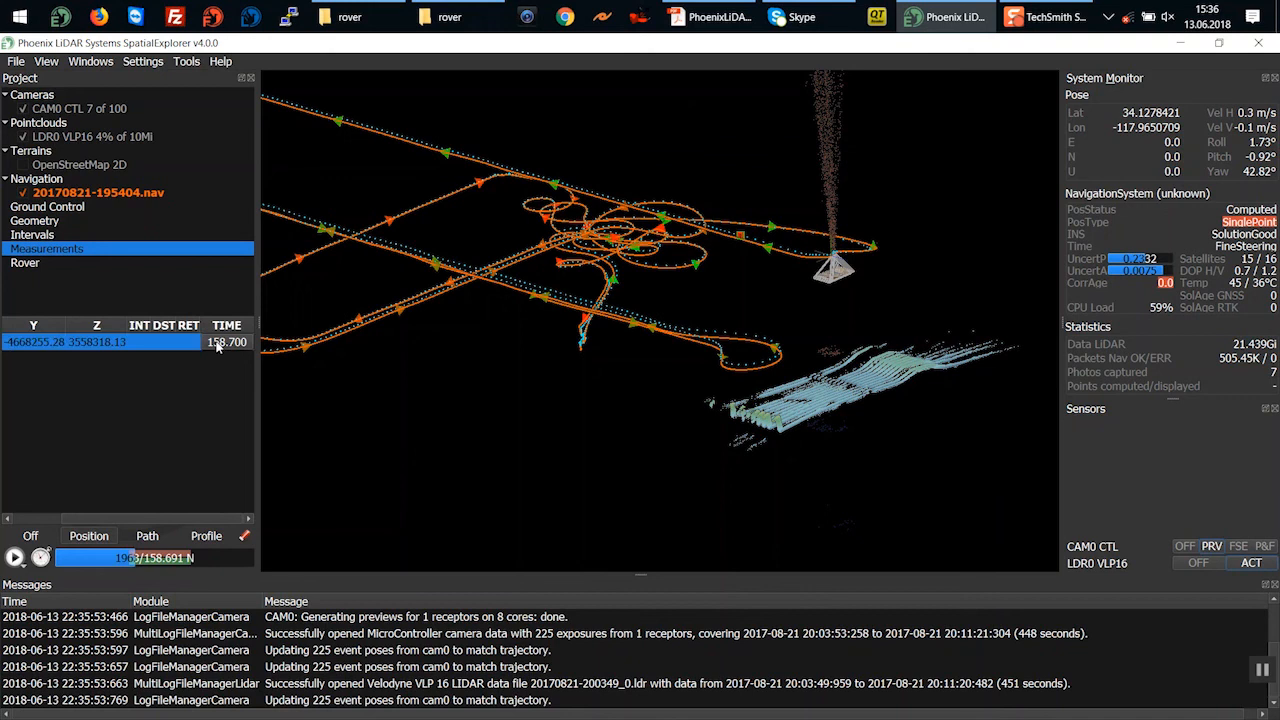
double_click(222, 345)
left_click(14, 557)
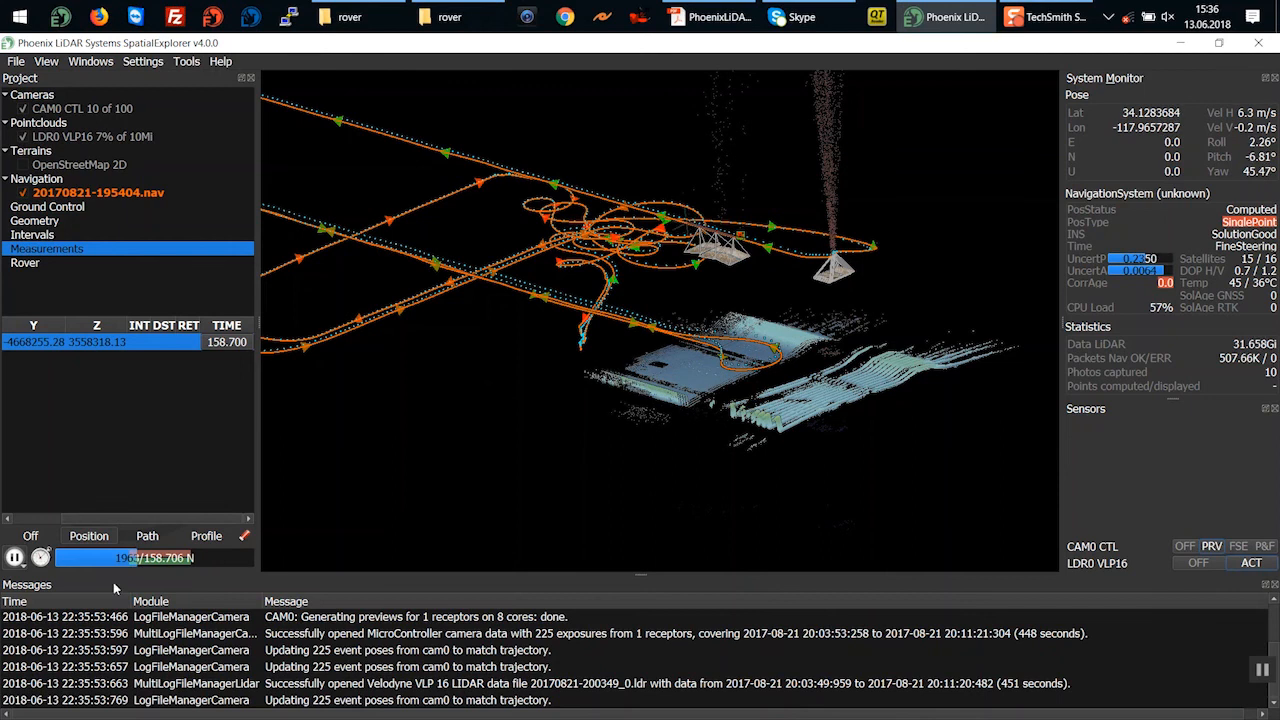
left_click(14, 558)
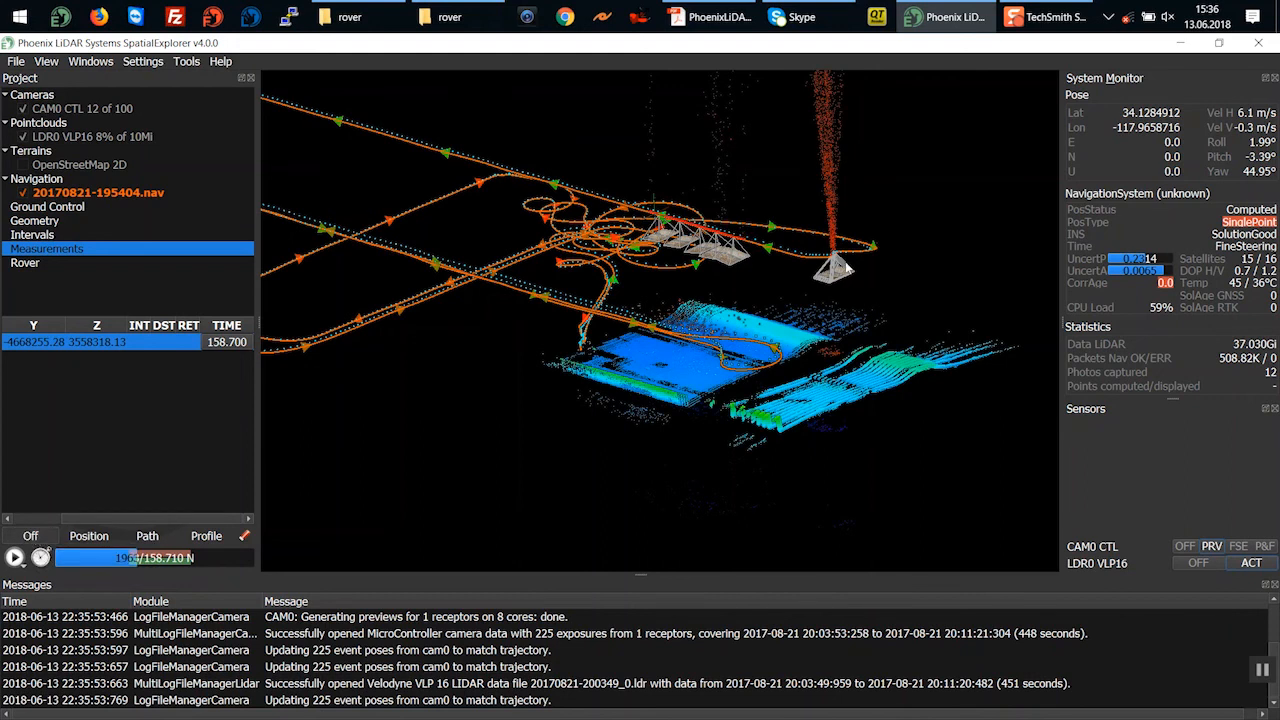
Switch the CAM0 CTL camera mode to P&F and inspect the camera frustums along the trajectory
left_click(1265, 547)
scroll(826, 284, "up", 5)
left_click_drag(824, 282, 771, 315)
scroll(842, 437, "down", 5)
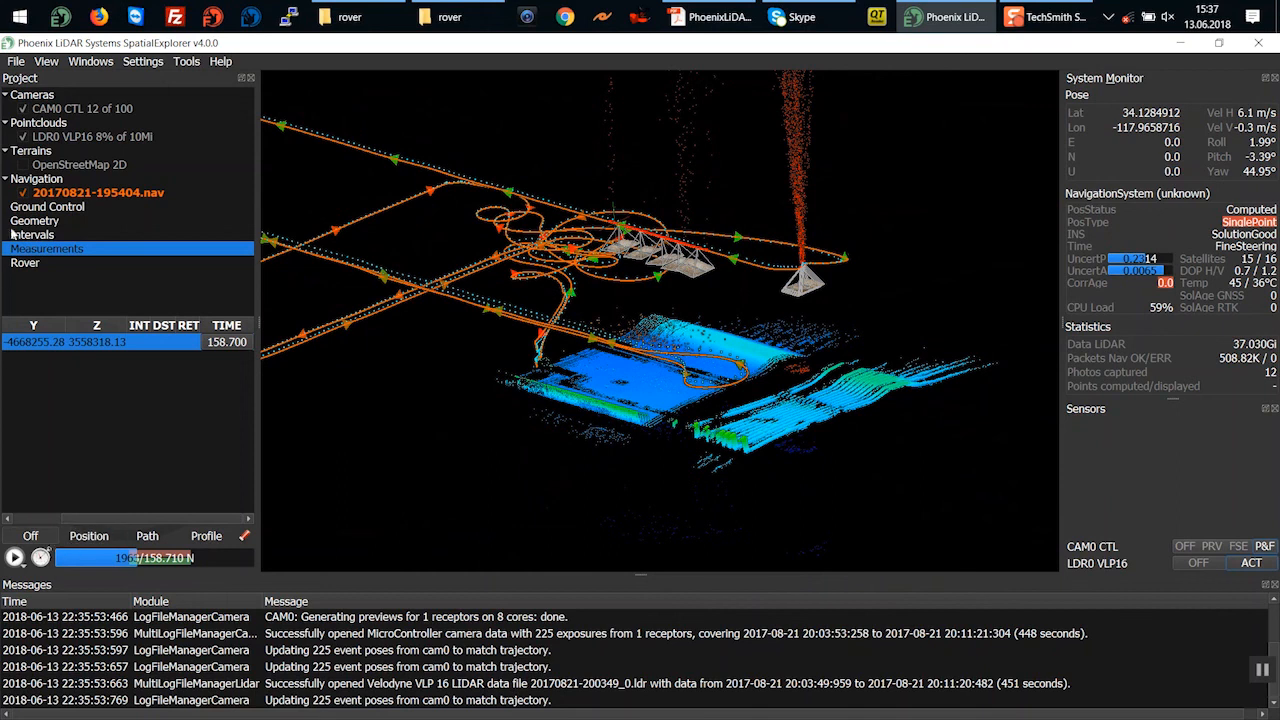
Clear the LDR0 VLP16 point cloud and play the data briefly to generate new points, pausing at 158.715
left_click(77, 139)
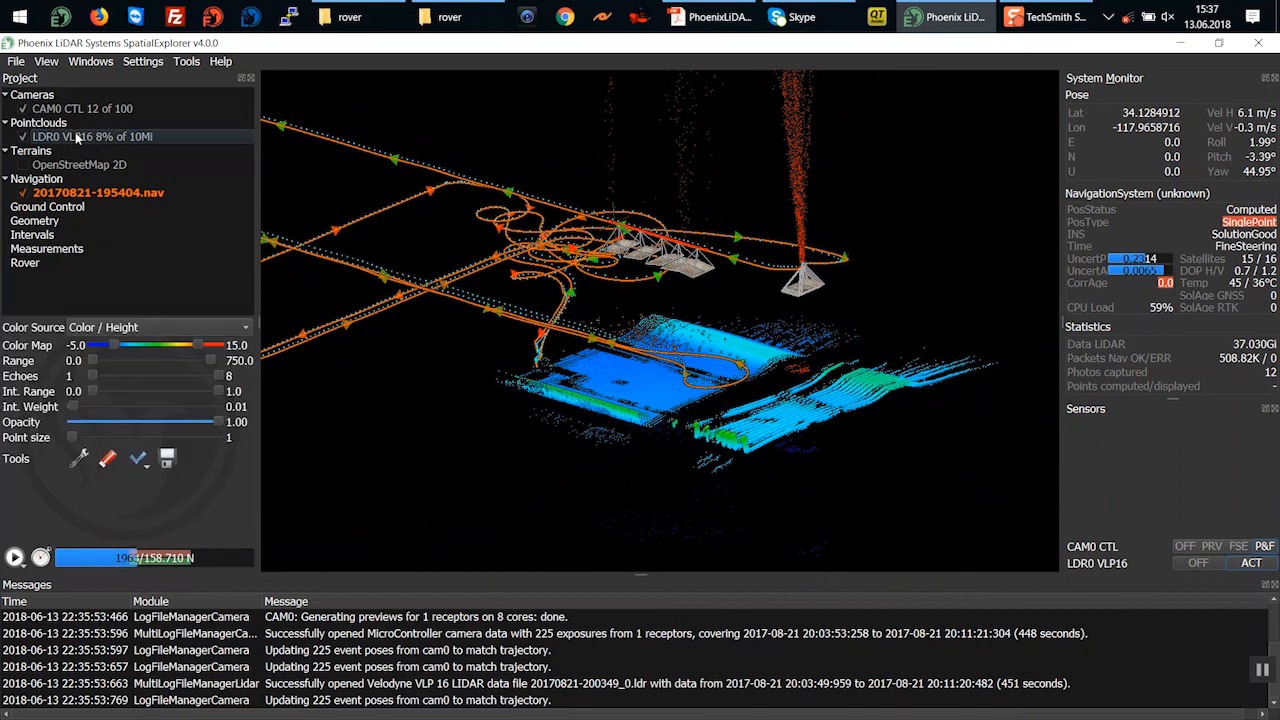
left_click(107, 459)
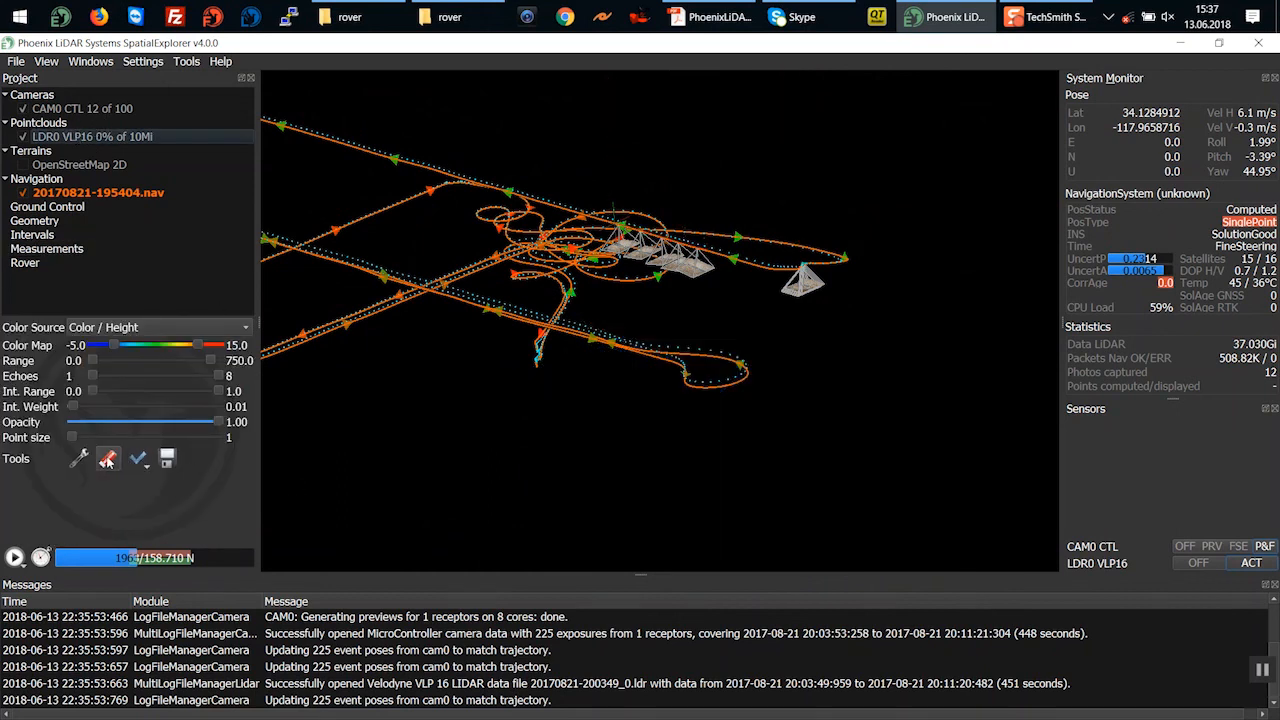
left_click(15, 558)
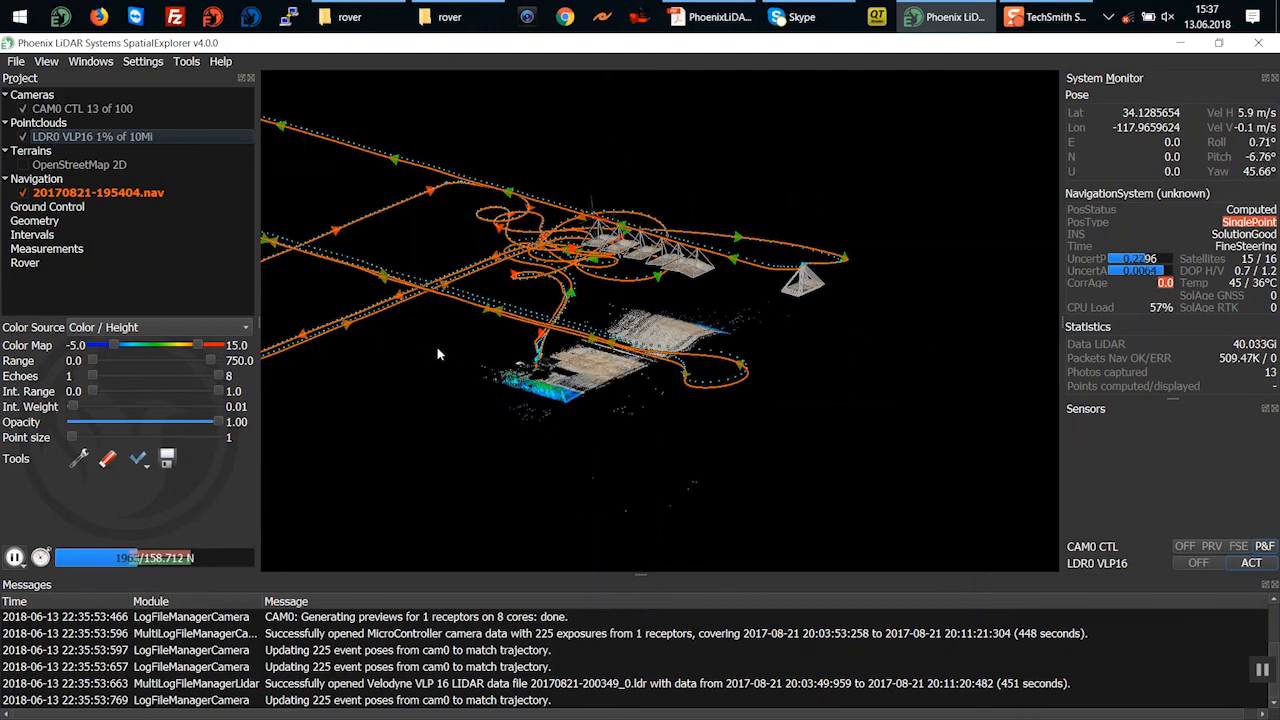
left_click(14, 557)
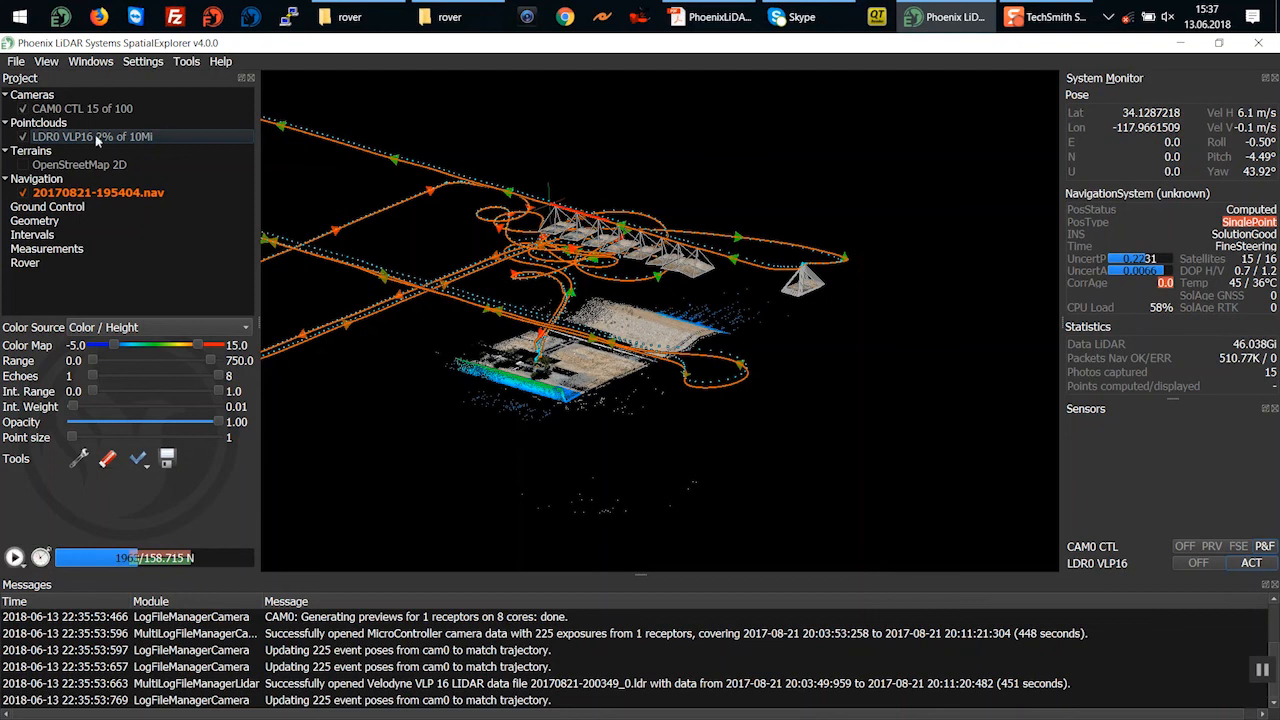
Open the LDR0 VLP16 sensor settings and examine the calibration's IMU-to-sensor transform and per-laser corrections
left_click(78, 458)
left_click(378, 181)
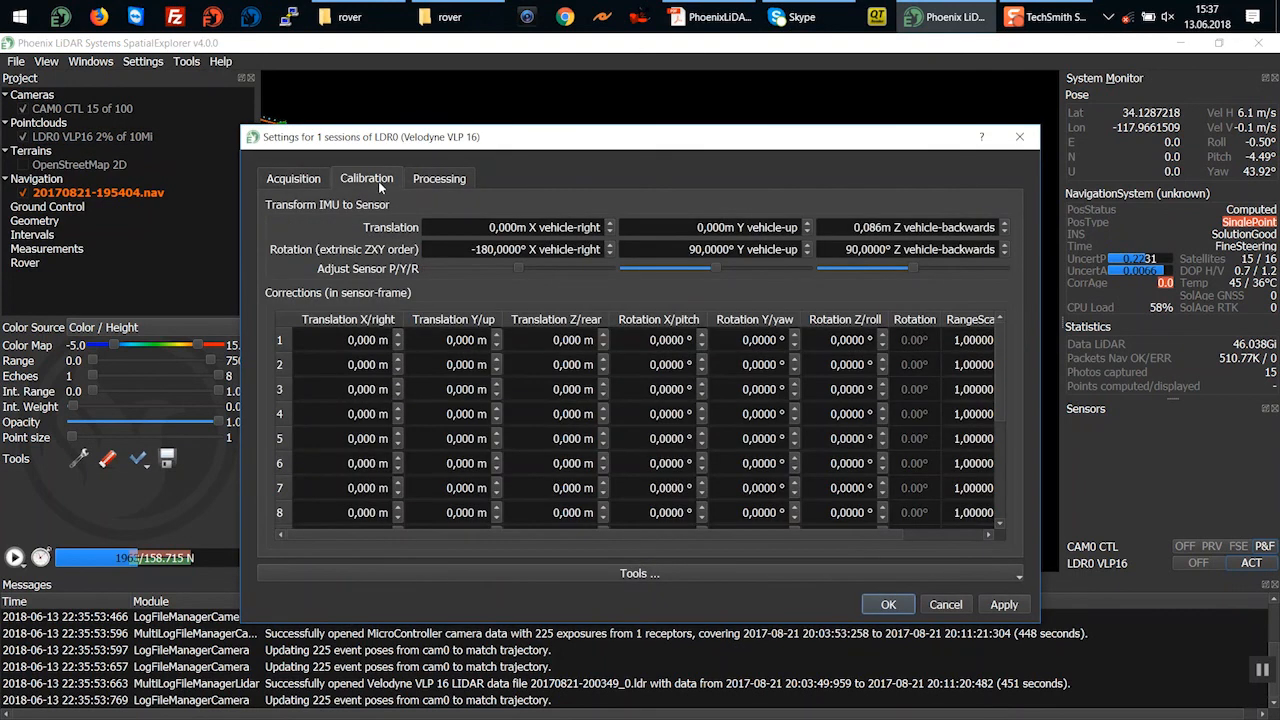
left_click_drag(505, 145, 490, 131)
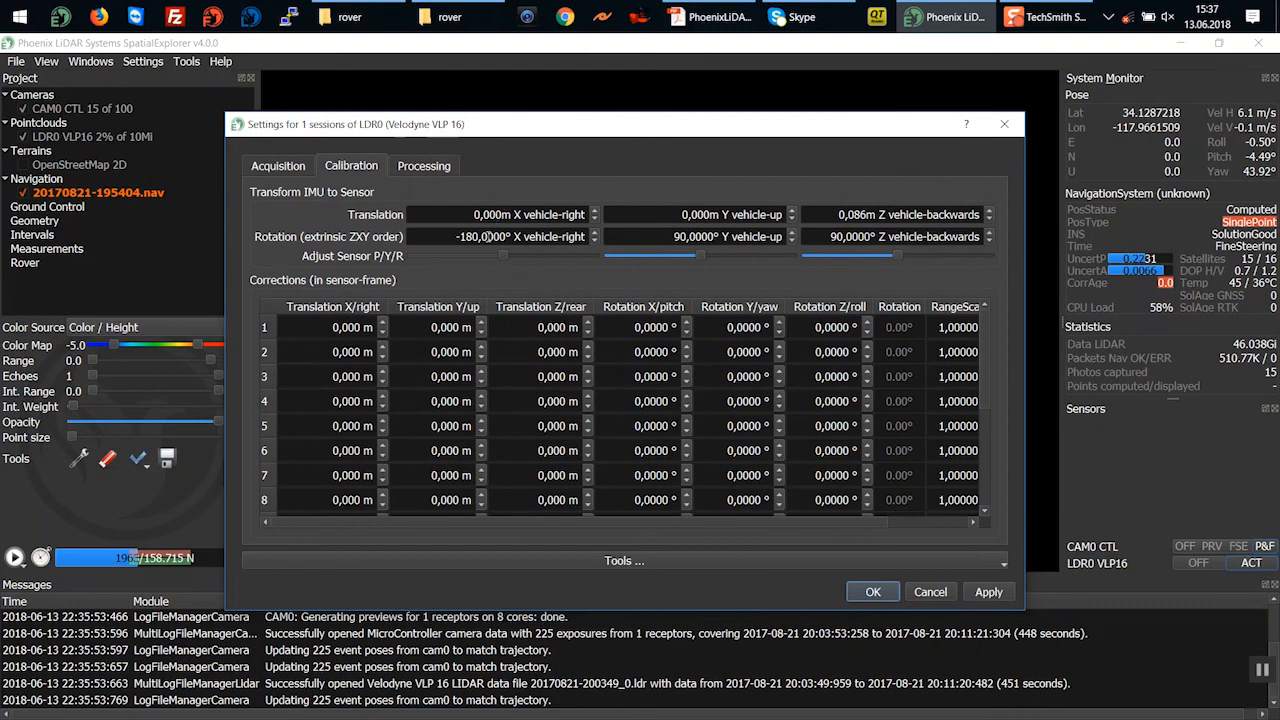
left_click(340, 322)
left_click(421, 333)
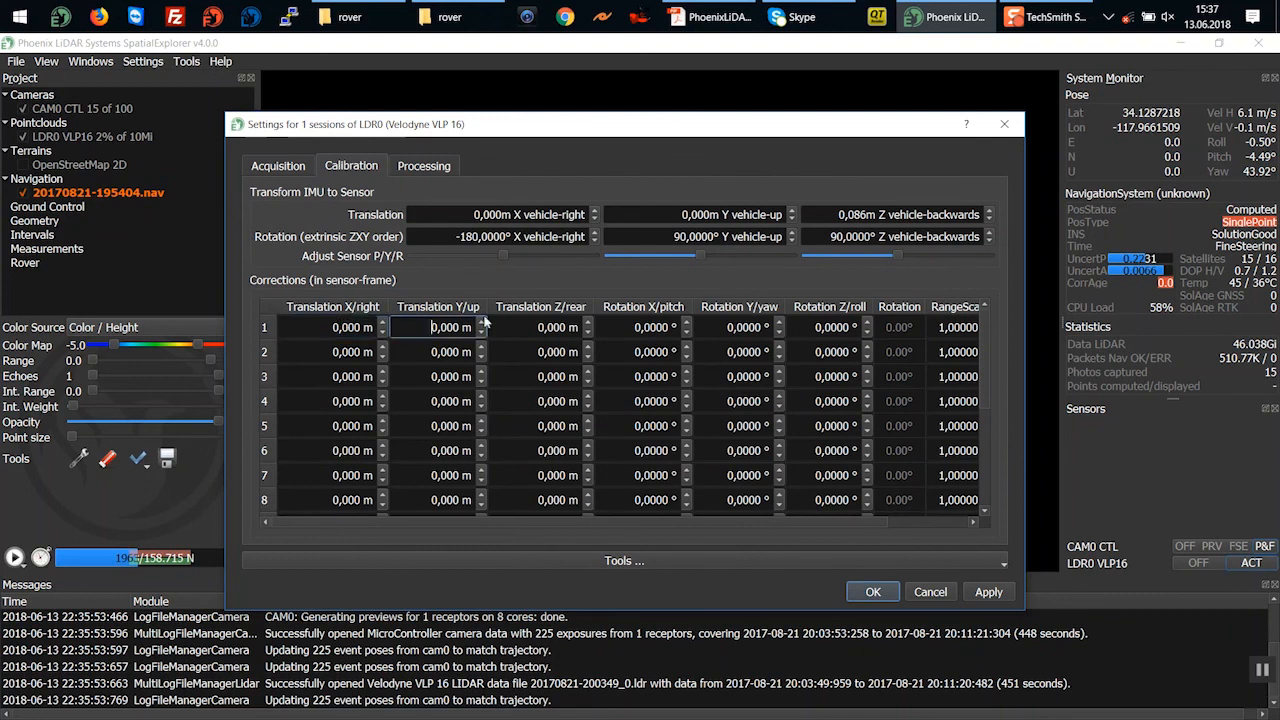
left_click(542, 327)
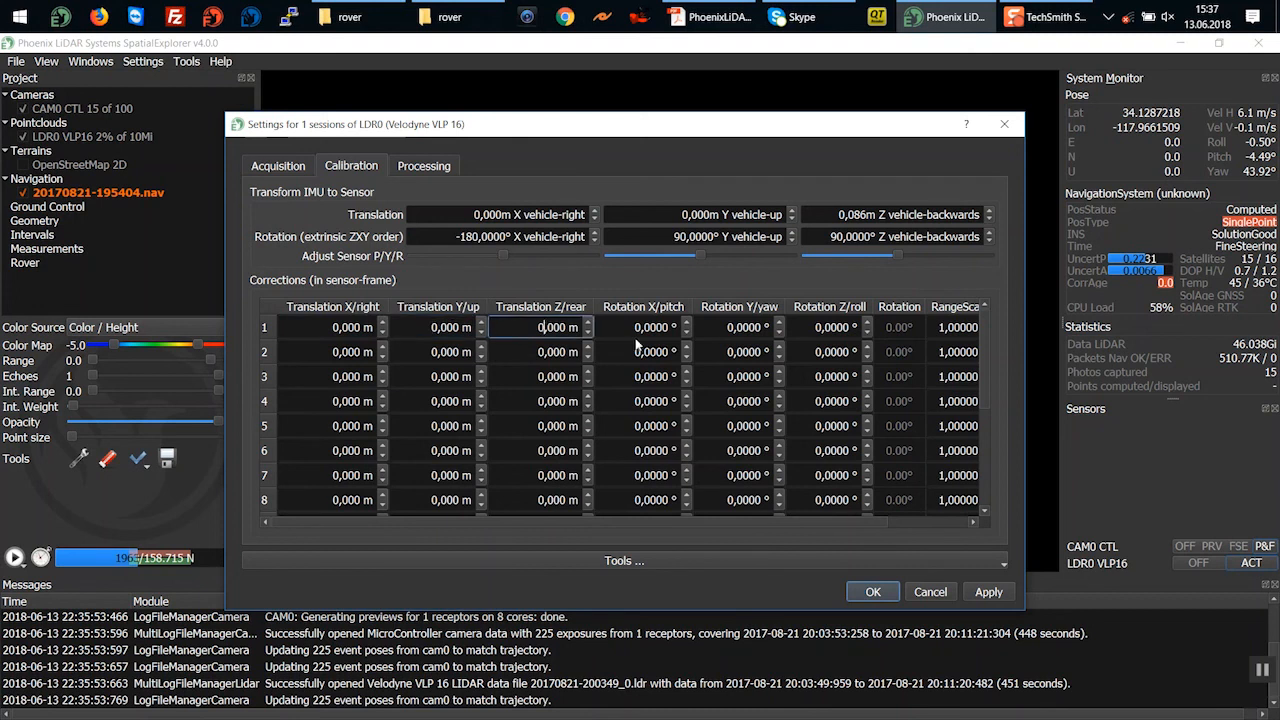
left_click(343, 330)
left_click(353, 374)
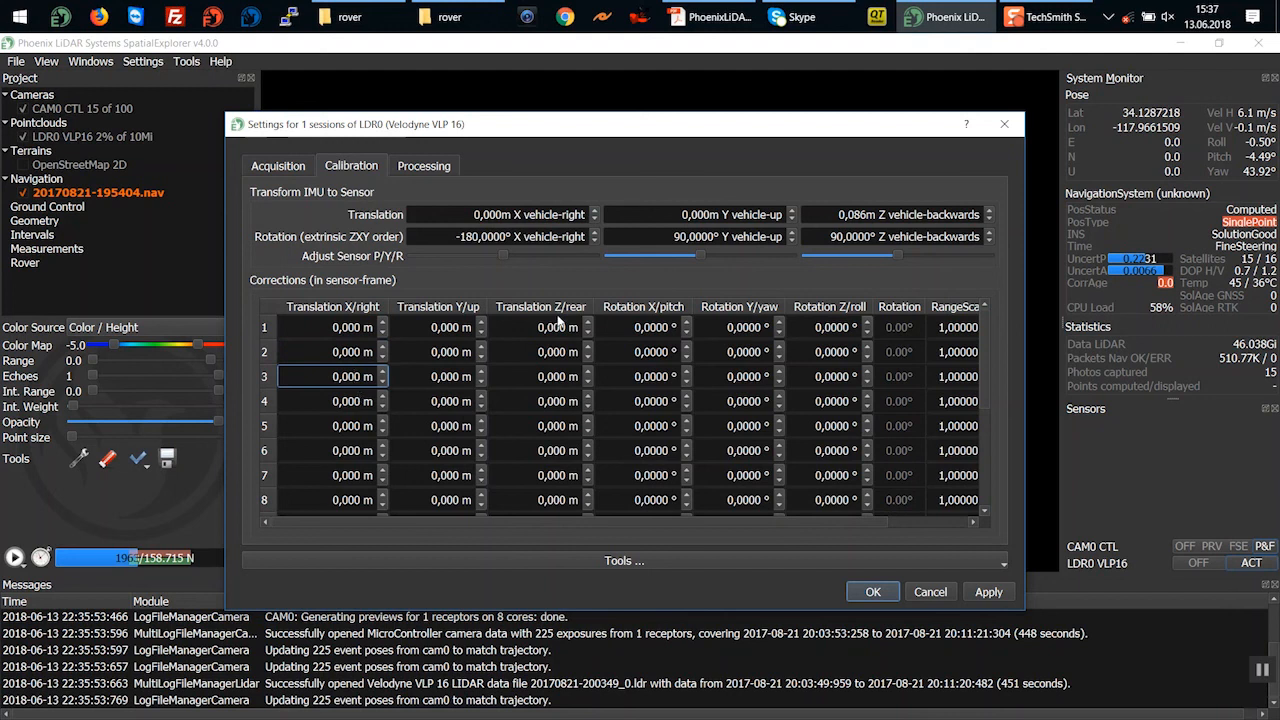
left_click(493, 240)
In the LDR0 processing settings, check the frustum-blocking help, then apply a 60-degree downward FoV and a 2.00 m near range
left_click(420, 167)
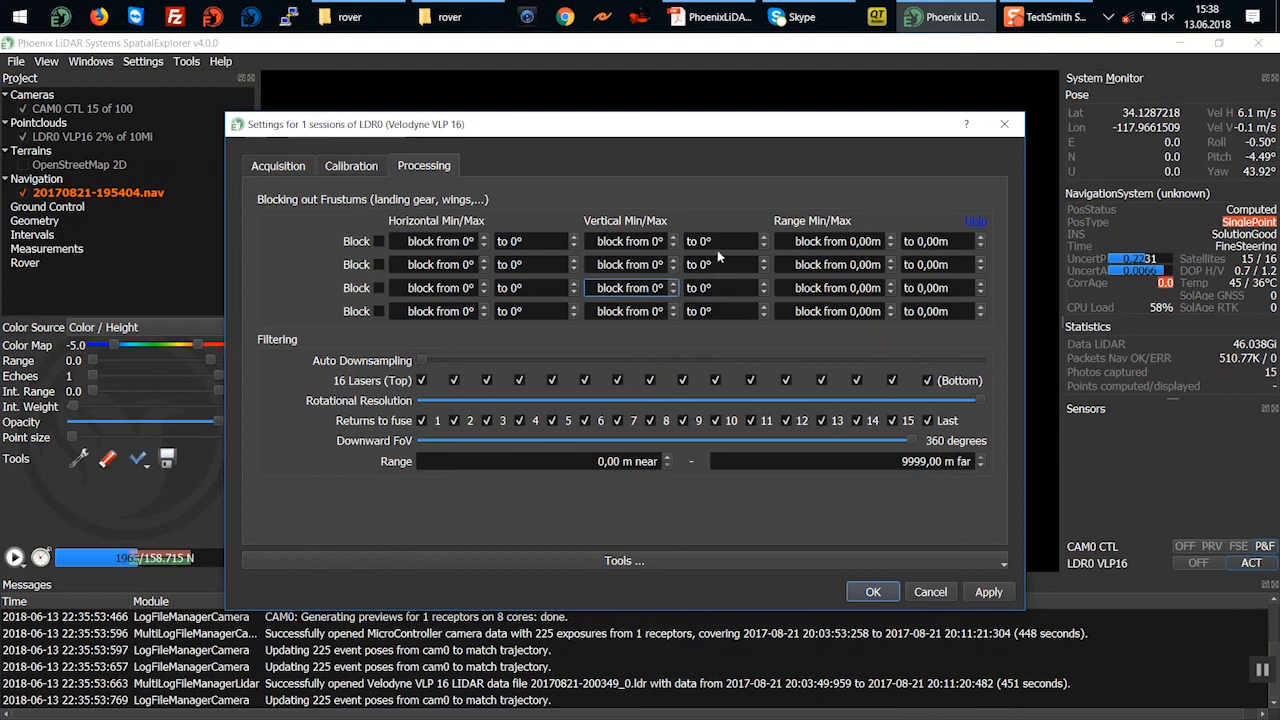
left_click(975, 221)
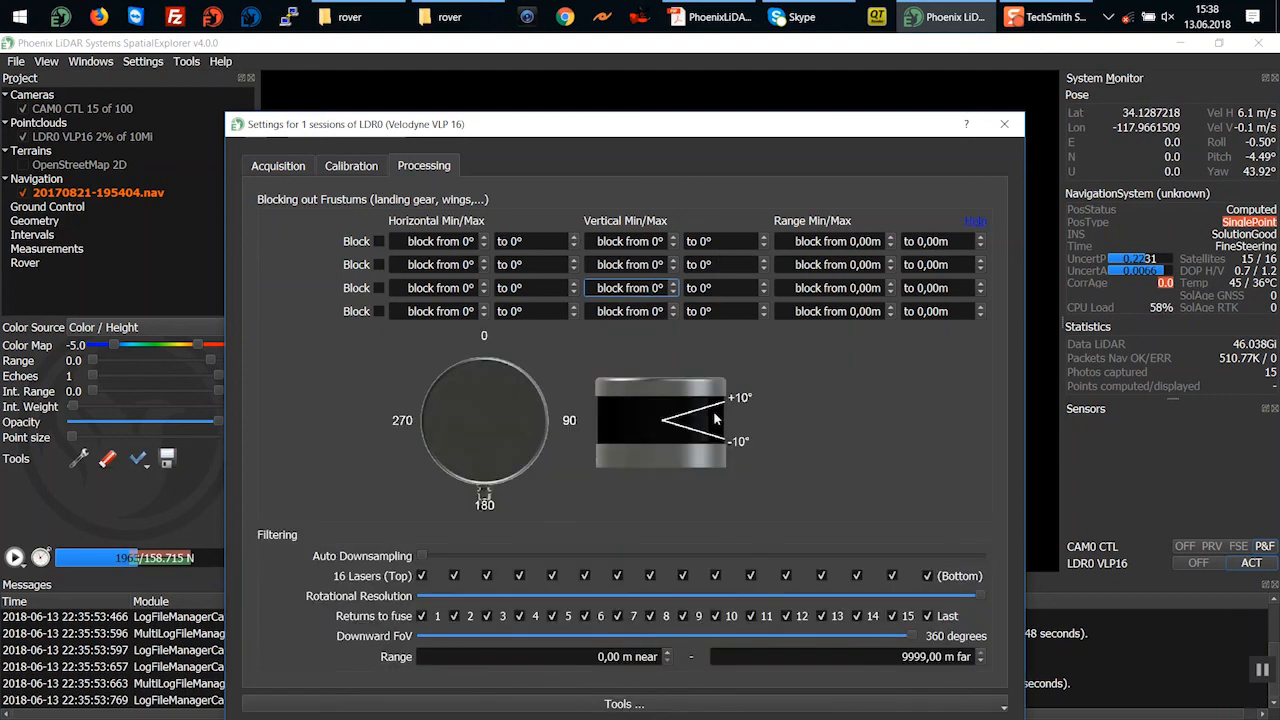
left_click(974, 224)
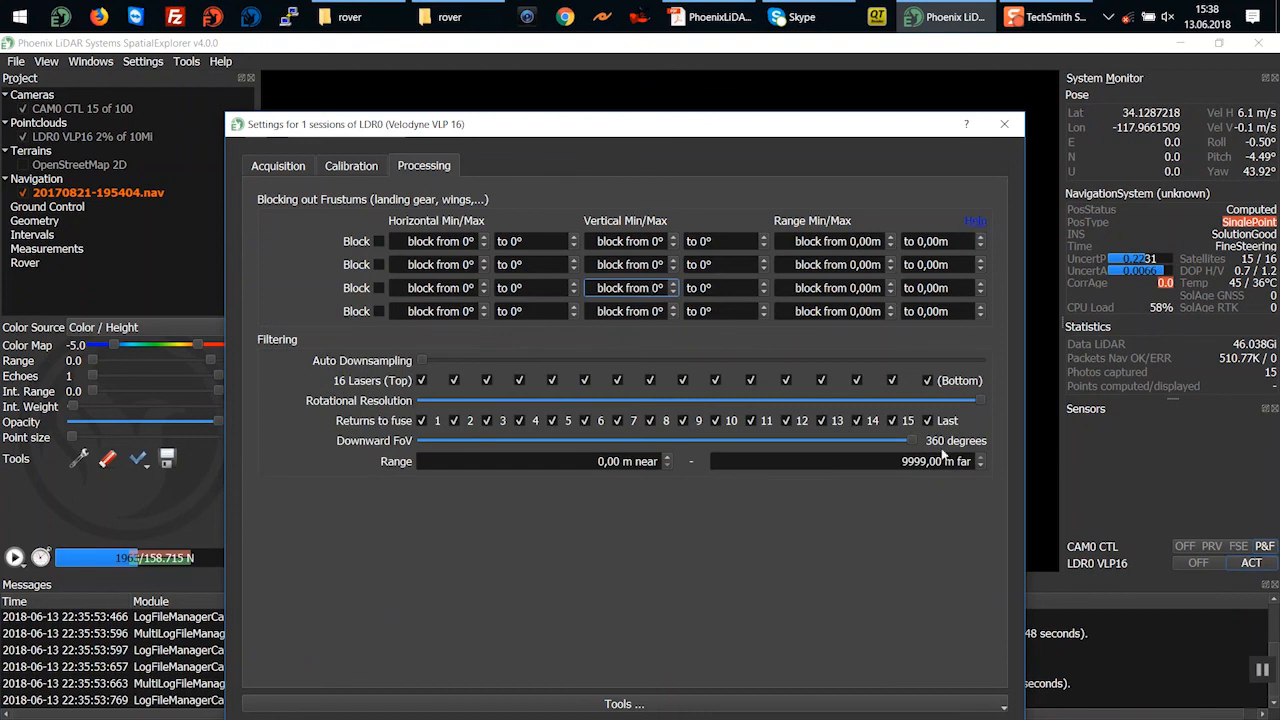
left_click_drag(909, 441, 502, 458)
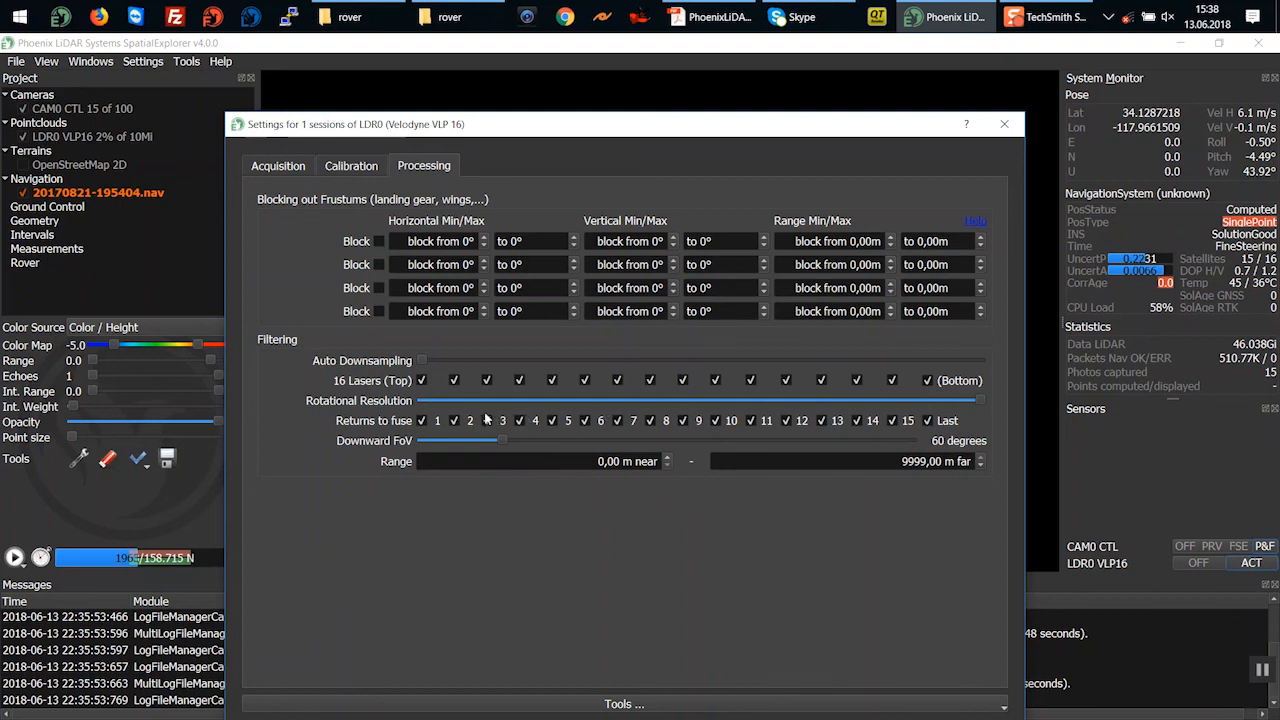
left_click(603, 461)
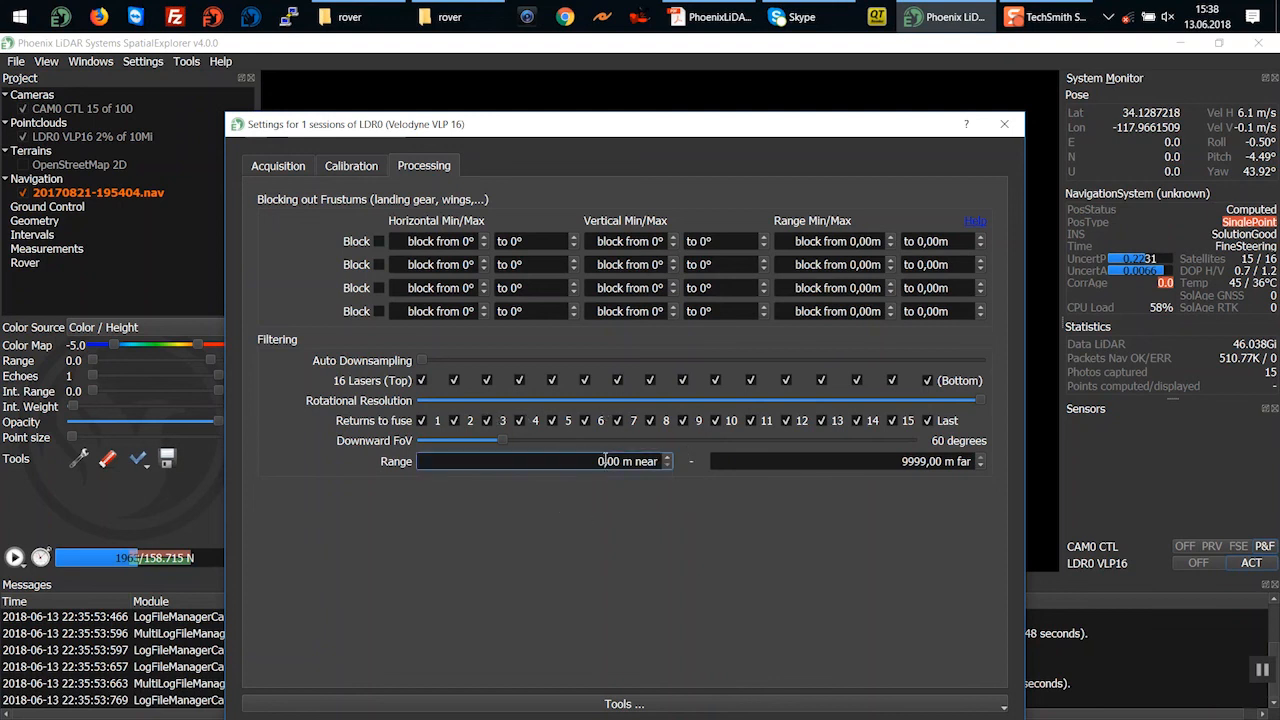
type("2")
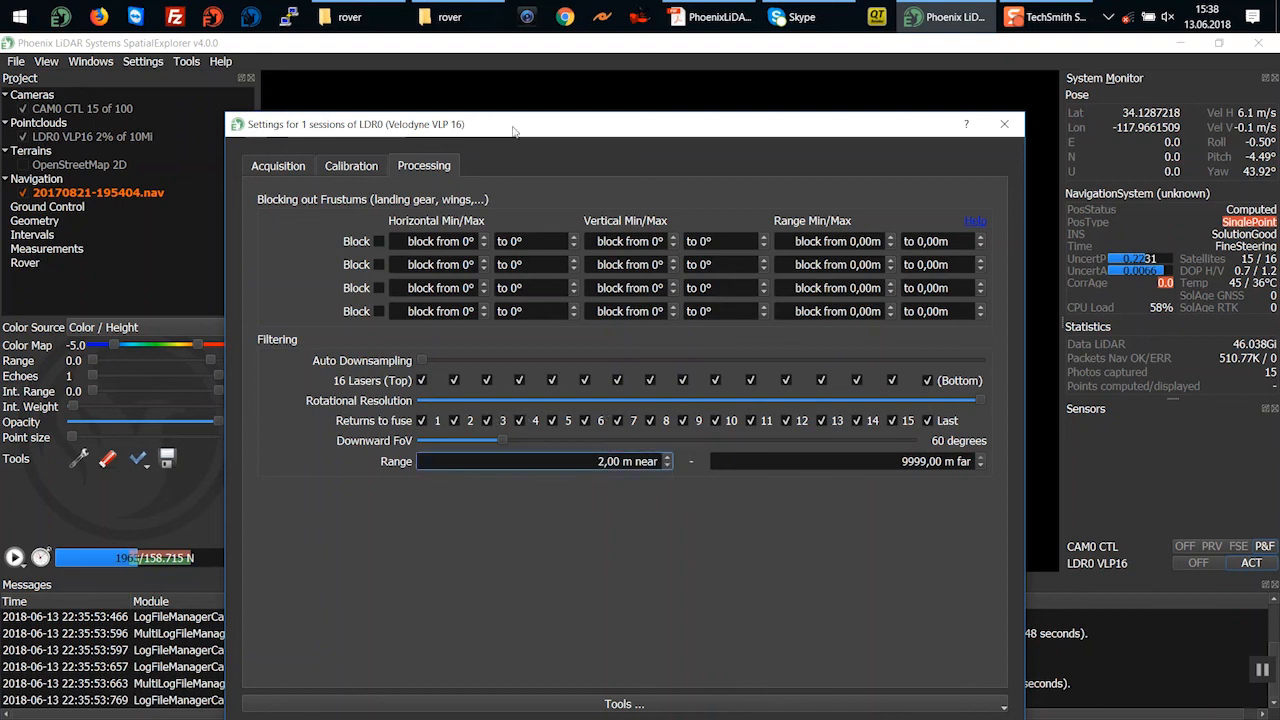
left_click_drag(509, 133, 492, 55)
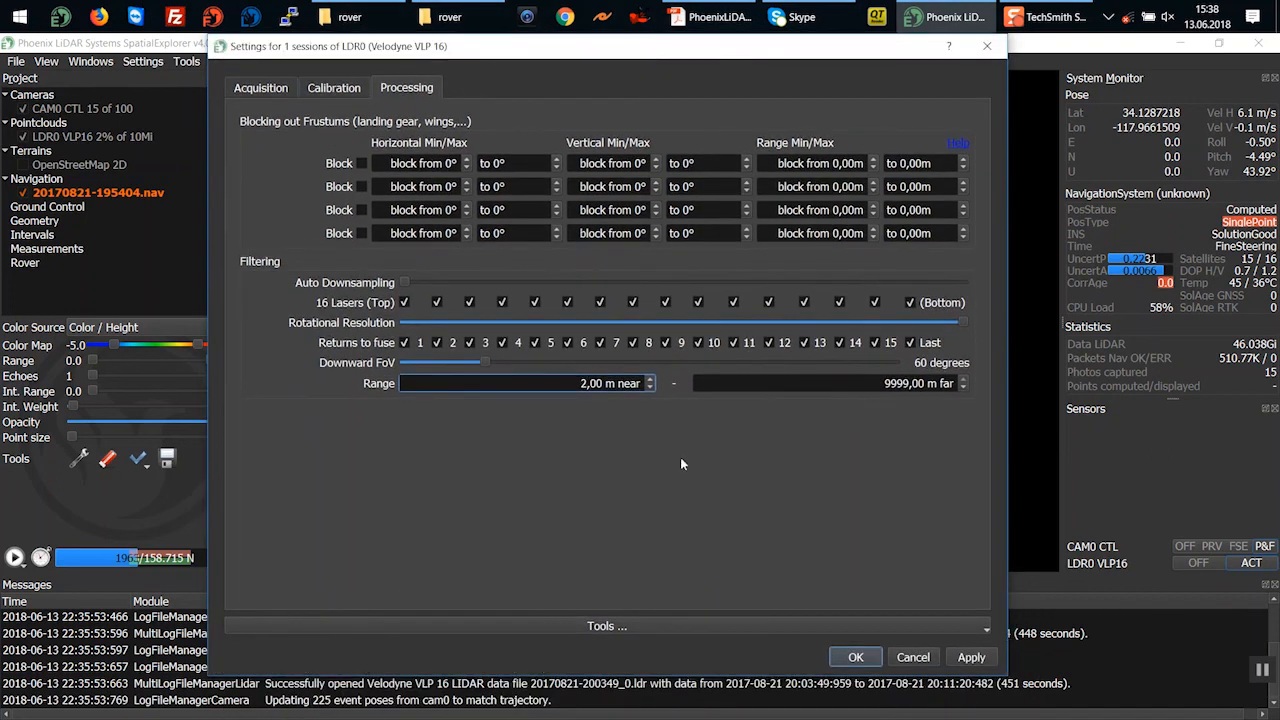
left_click(855, 658)
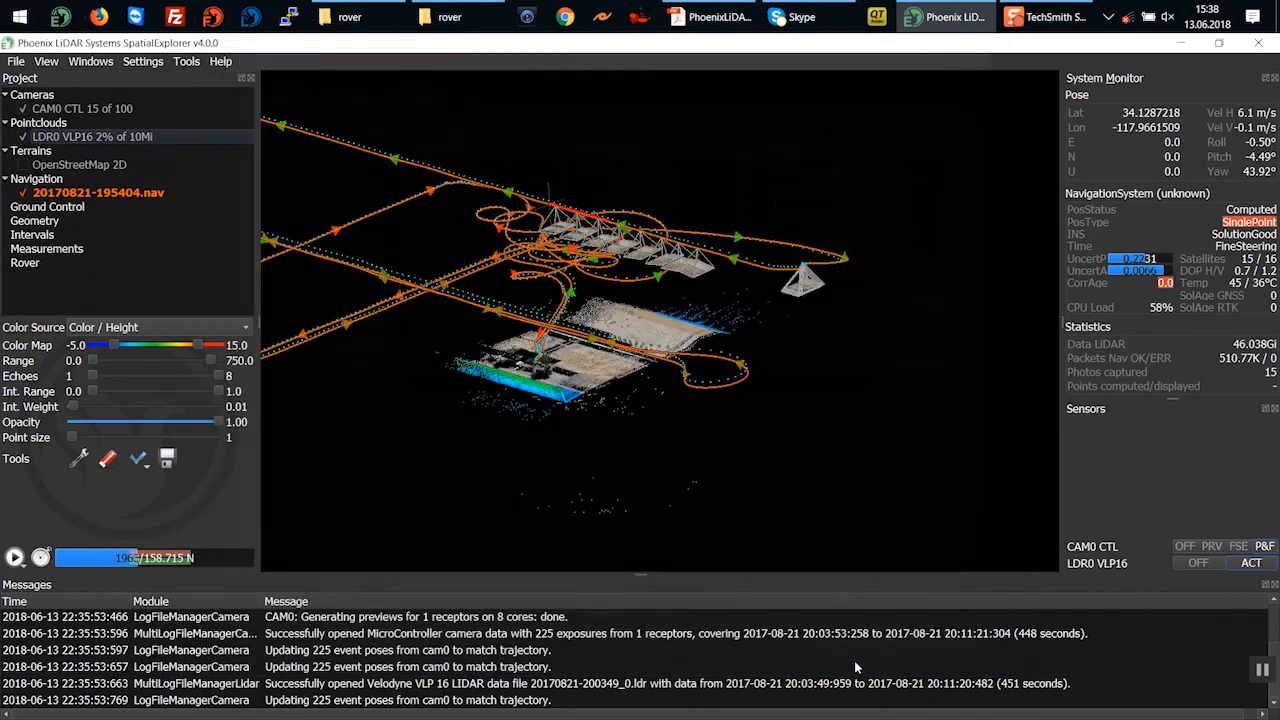
Resume playback to extend the point cloud with the new processing filters, and pause at 158.728
left_click(15, 558)
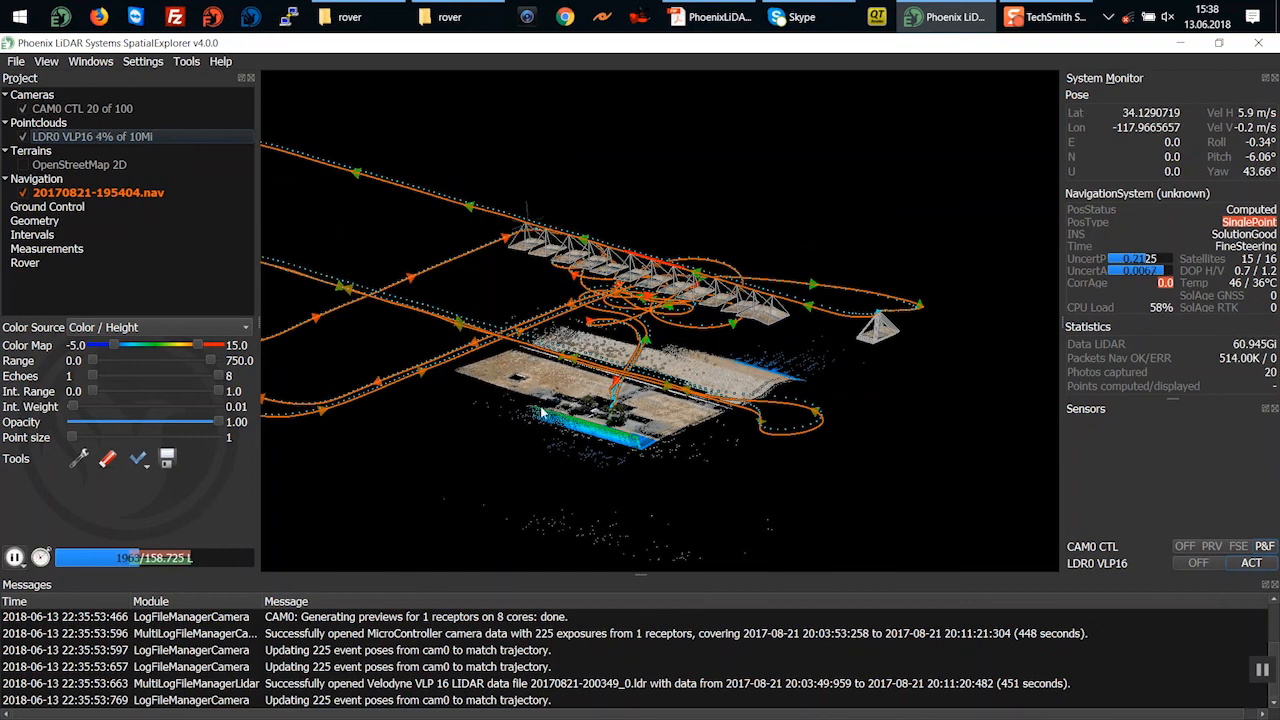
left_click(15, 557)
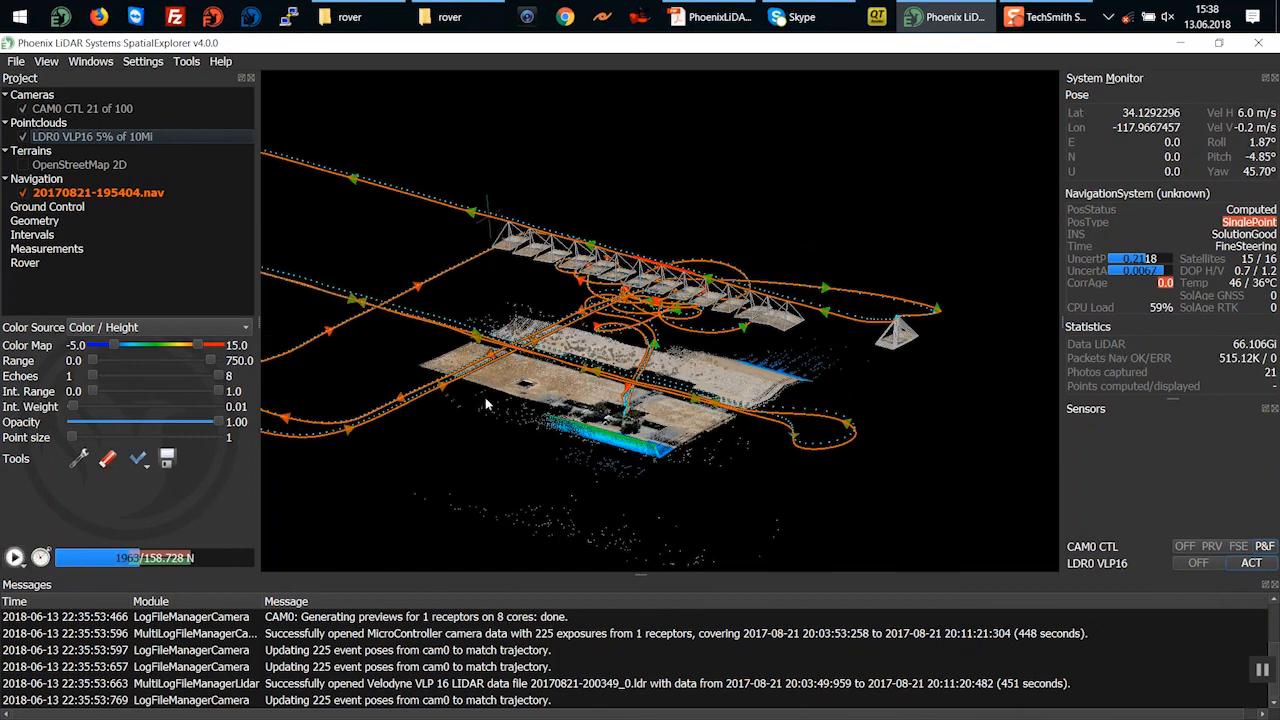
Enlarge the 20170821-195404.nav trajectory points to 10.0, then auto-split it into intervals at 2.0 m/s, 5° over 1 s, and 10 s minimum duration
left_click(115, 193)
left_click_drag(84, 371, 229, 389)
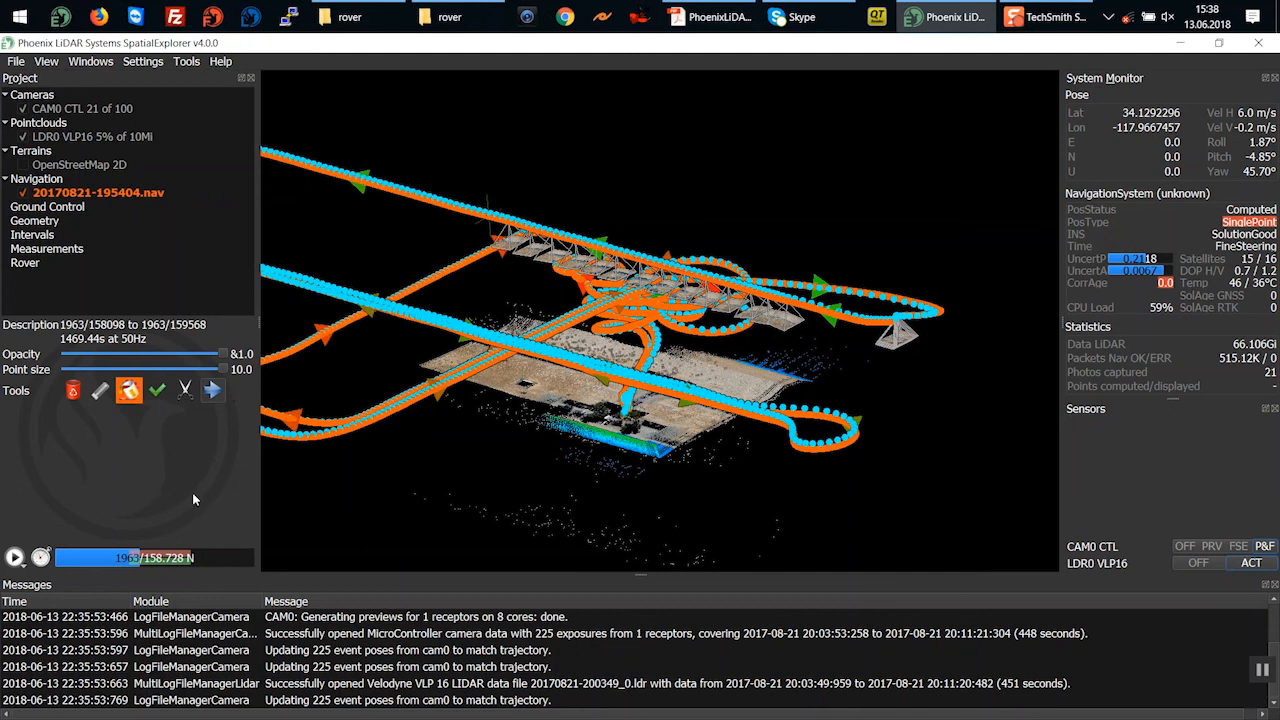
left_click(184, 391)
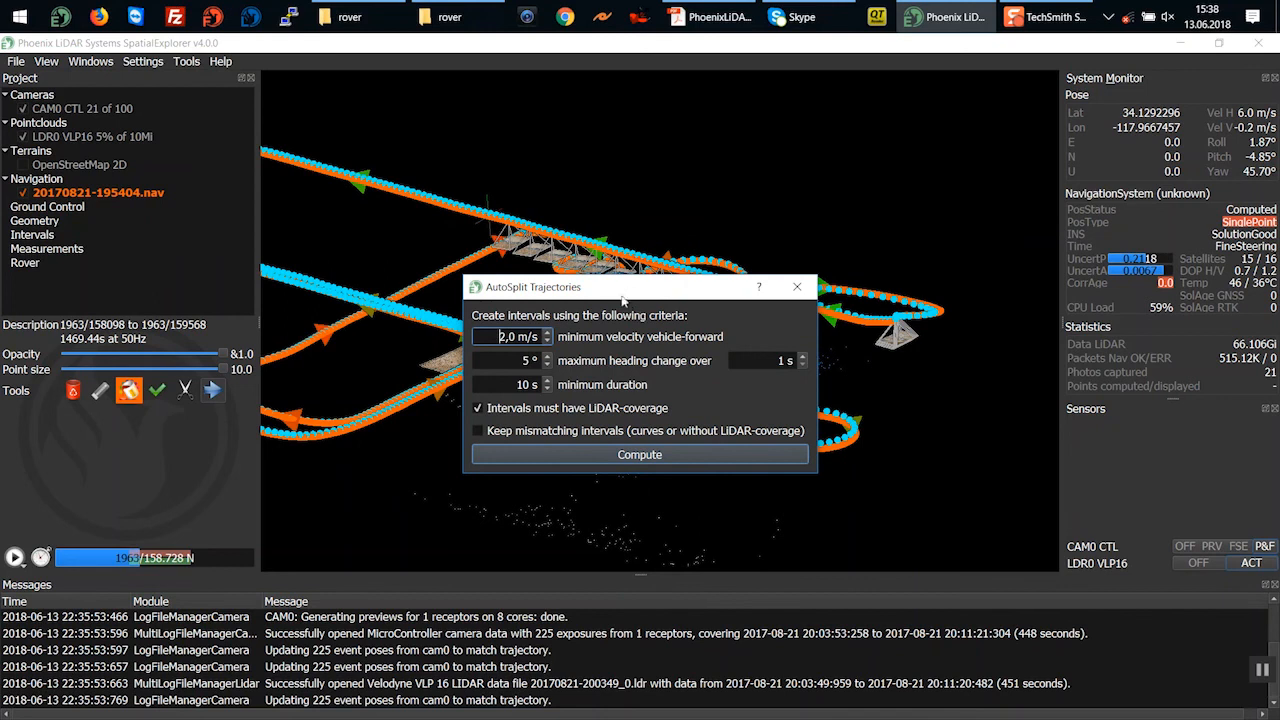
left_click_drag(625, 291, 622, 281)
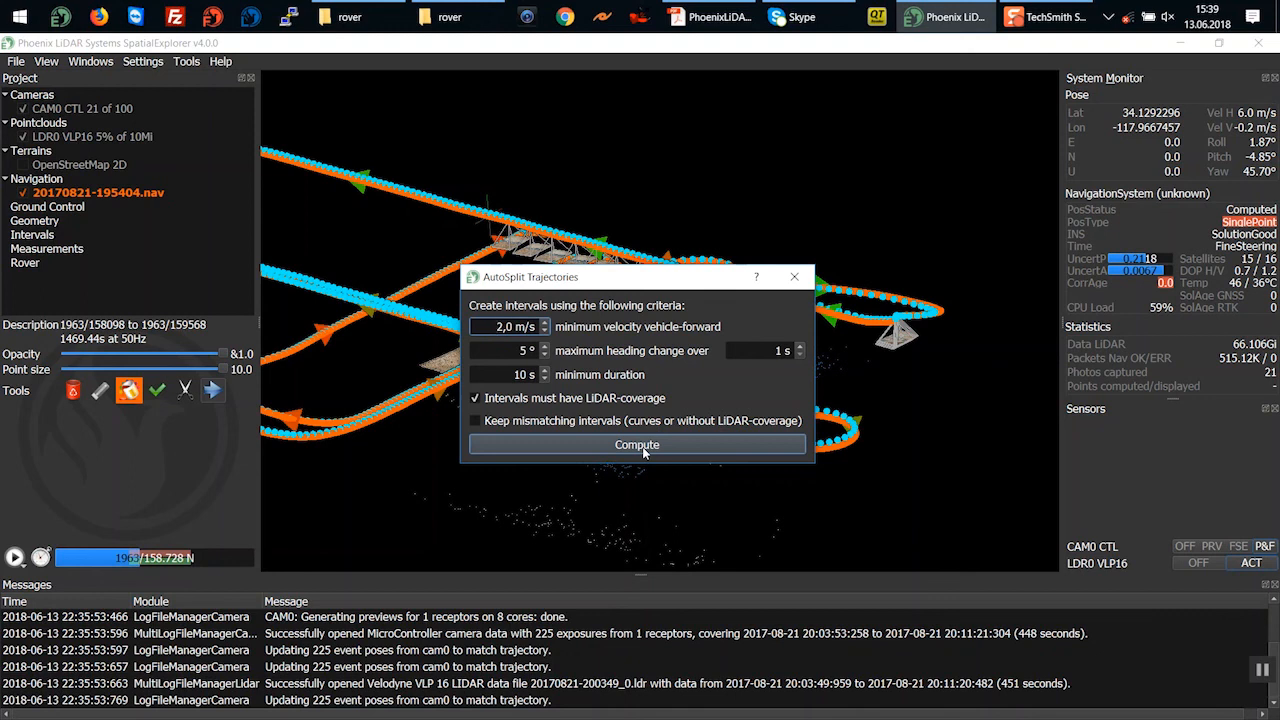
left_click(702, 444)
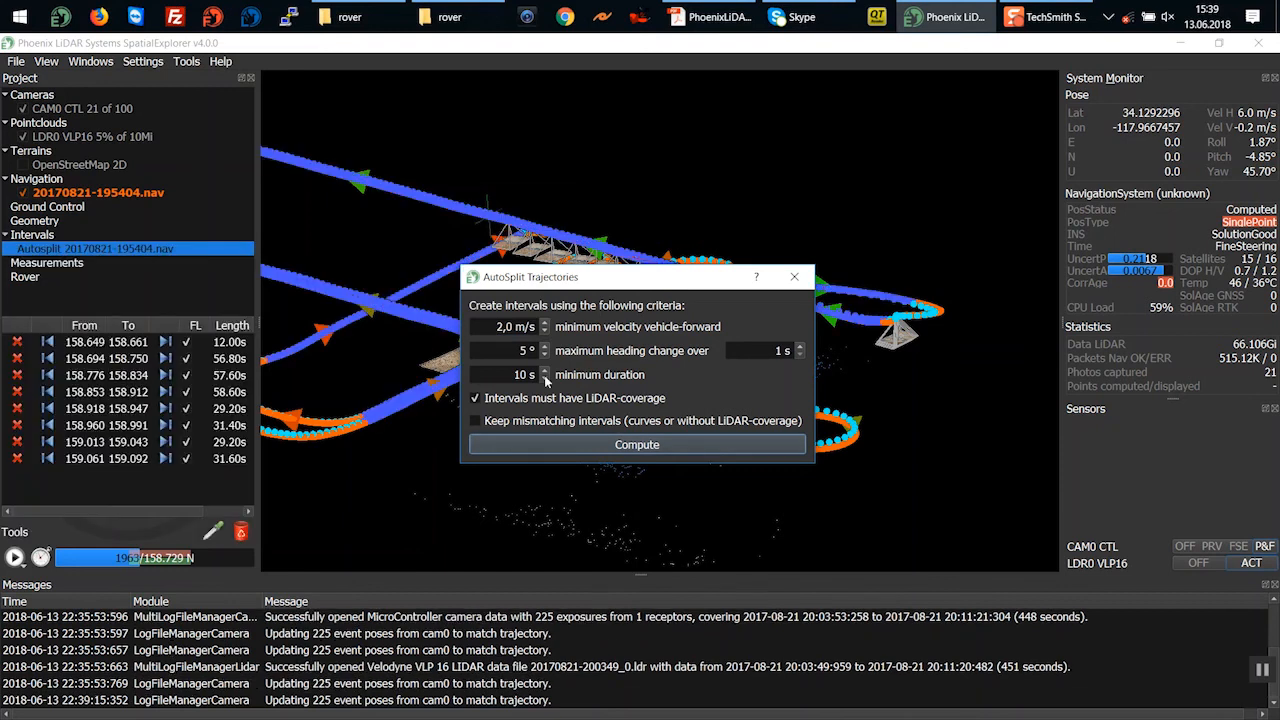
Examine which stretch of the trajectory each auto-split interval covers, from the first to the last
scroll(359, 397, "down", 5)
left_click_drag(531, 280, 830, 88)
left_click(129, 347)
left_click(128, 348)
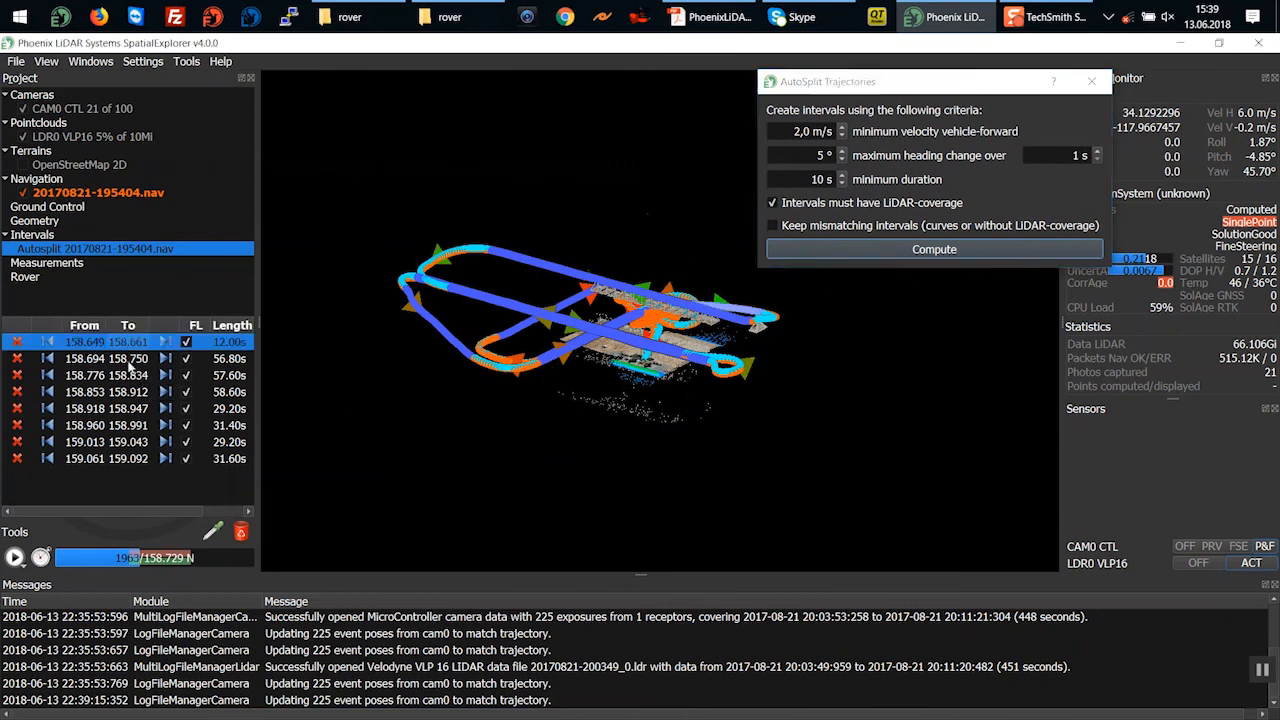
left_click(129, 358)
left_click(130, 376)
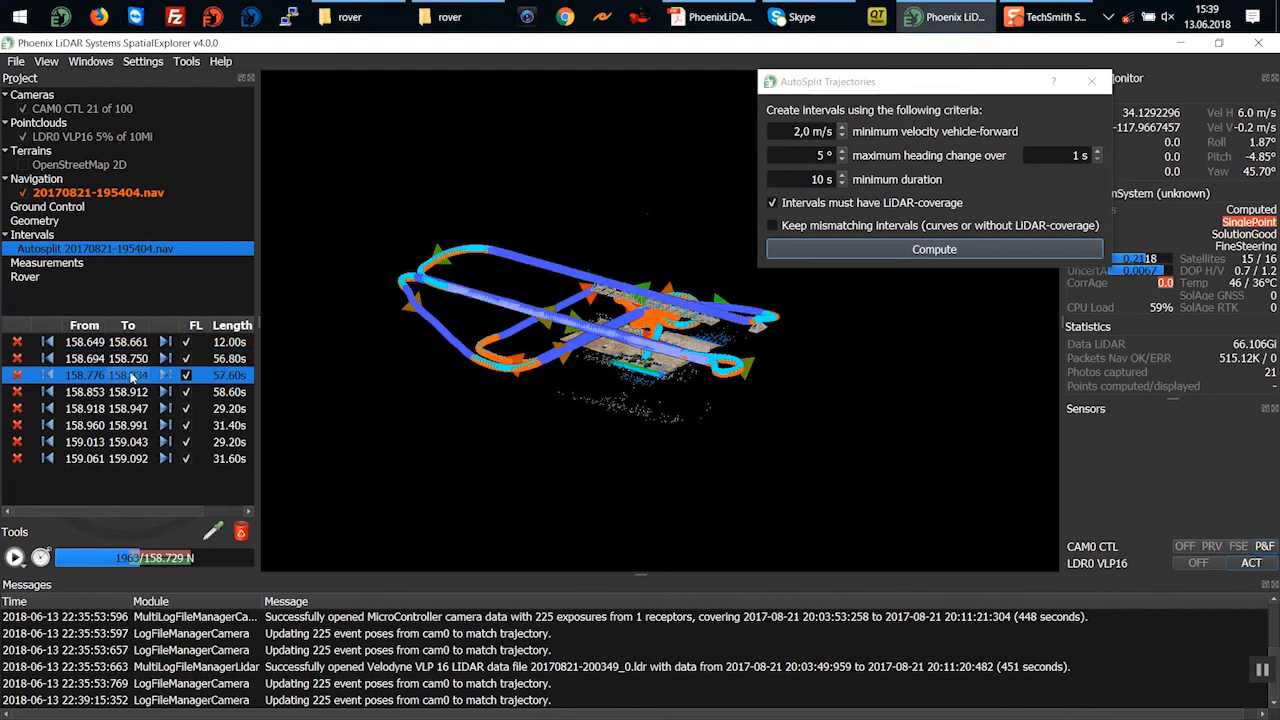
left_click(137, 393)
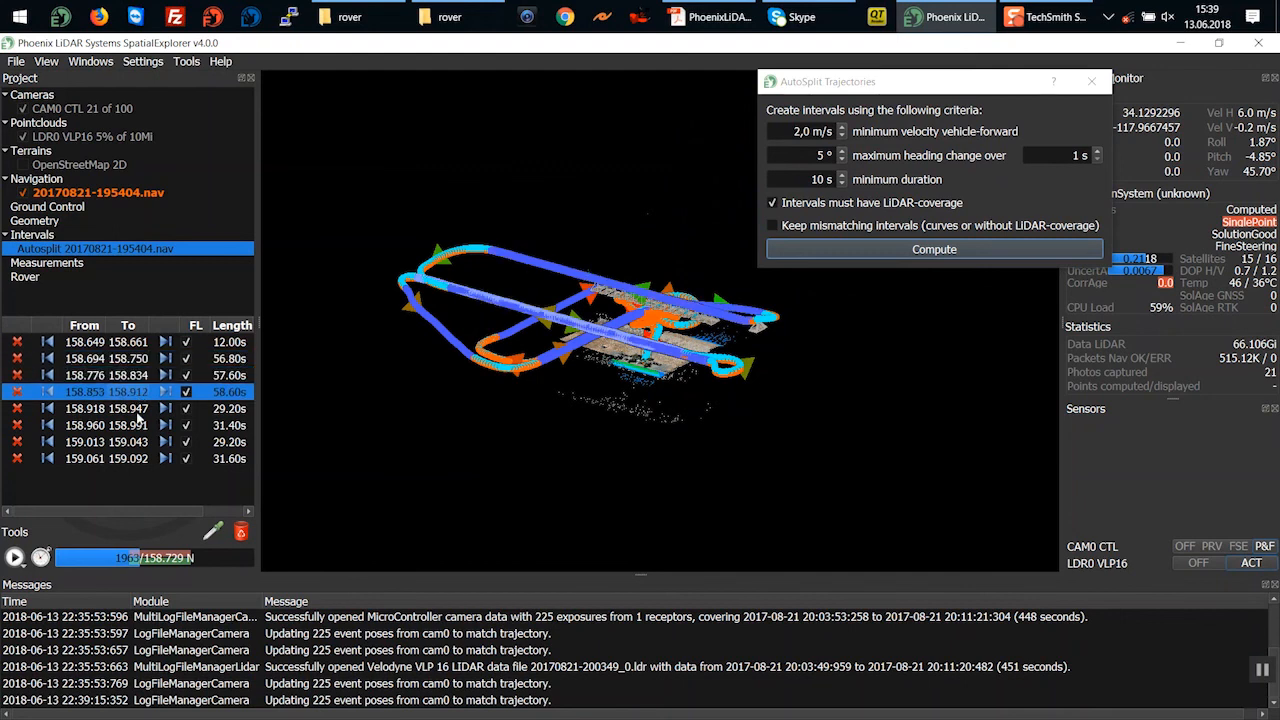
left_click(139, 410)
left_click(139, 426)
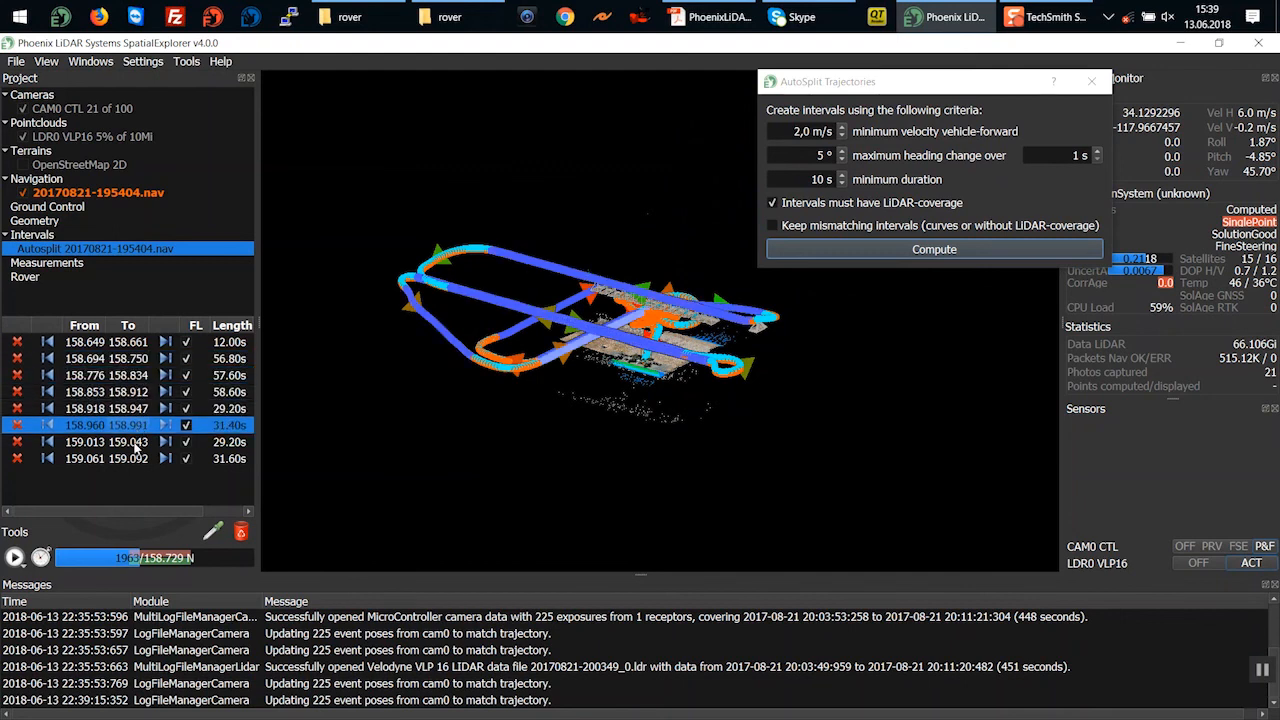
left_click(137, 443)
left_click(137, 460)
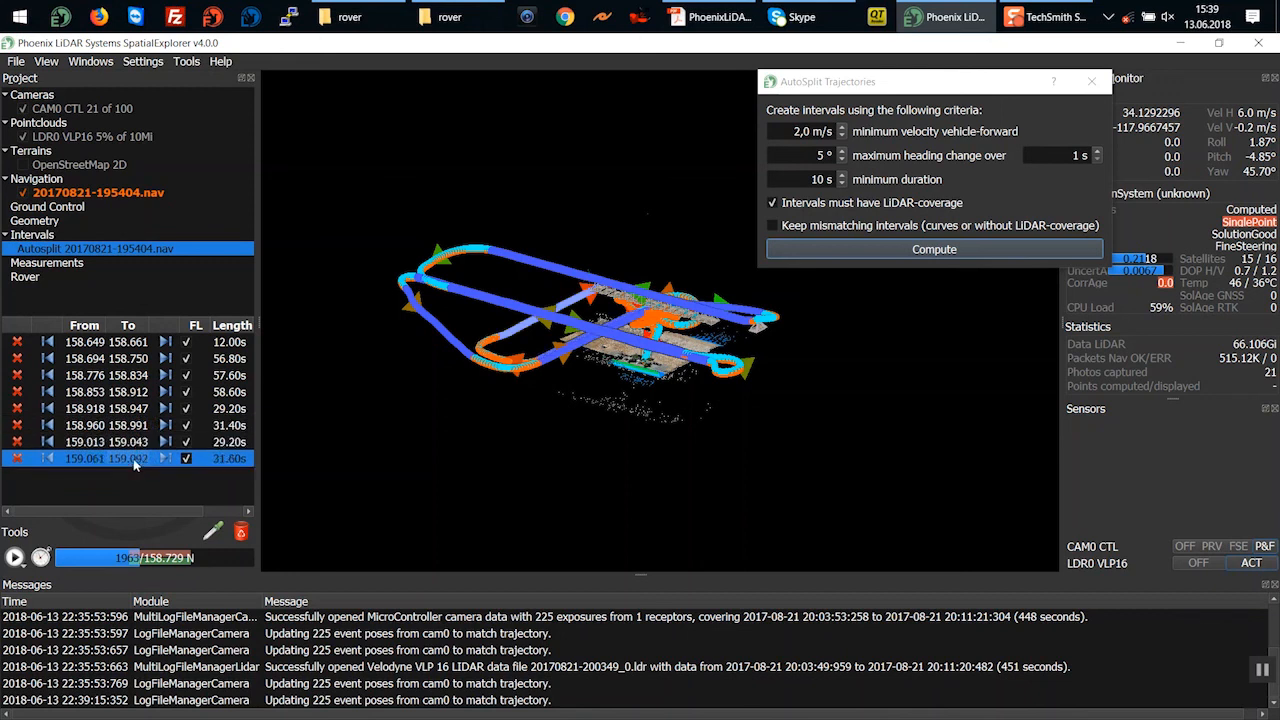
Recompute the auto-split with mismatching intervals kept, and check the first several resulting intervals along the trajectory
left_click(773, 226)
left_click(840, 249)
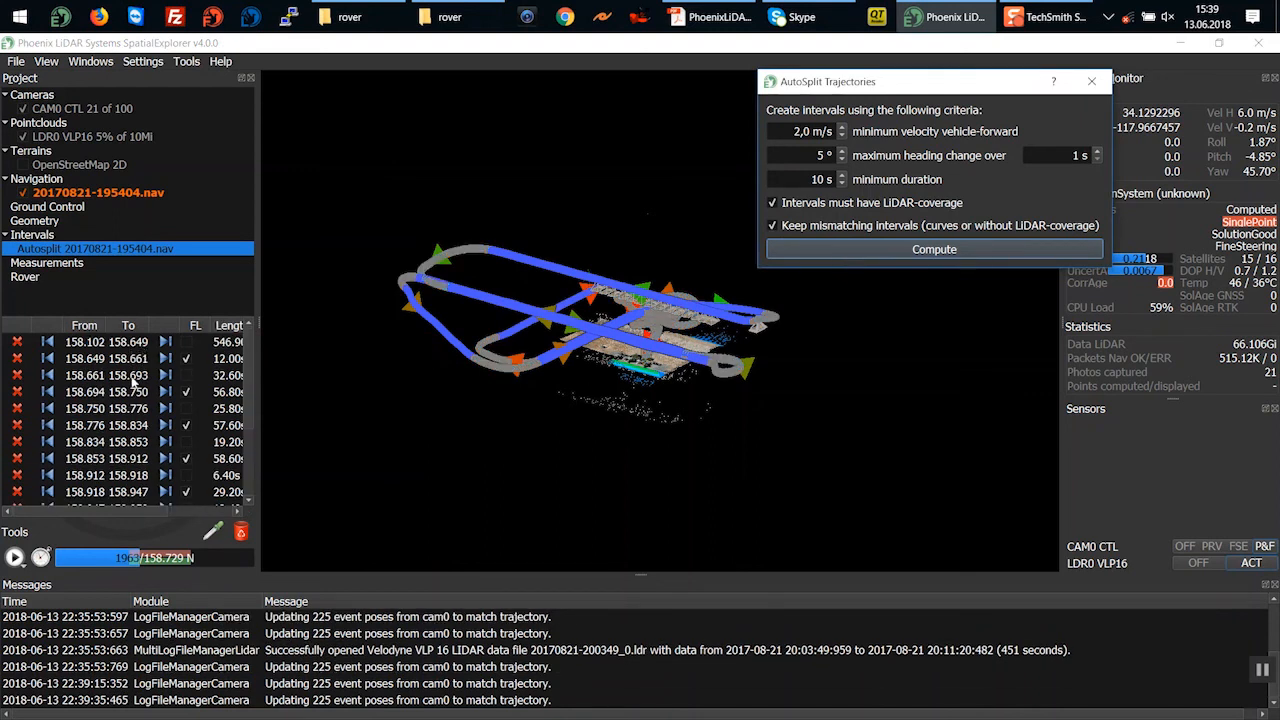
scroll(135, 382, "down", 2)
scroll(147, 384, "up", 2)
left_click(138, 362)
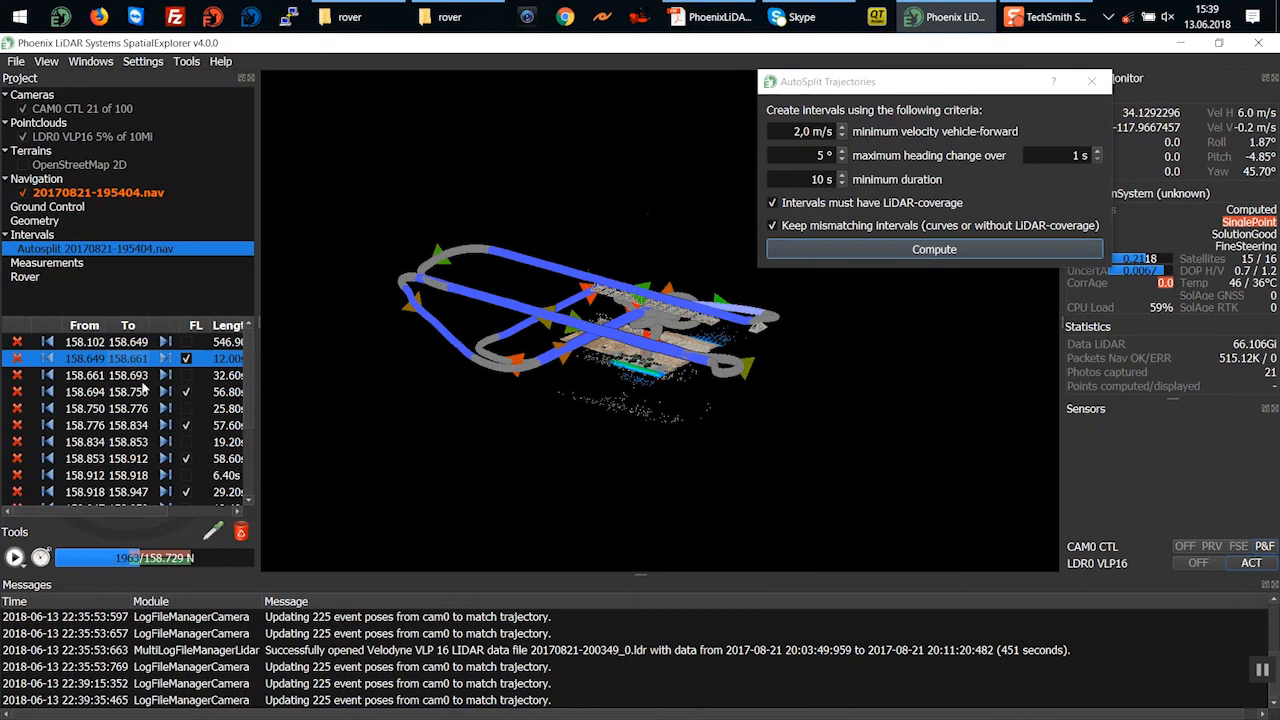
left_click(146, 380)
left_click(140, 395)
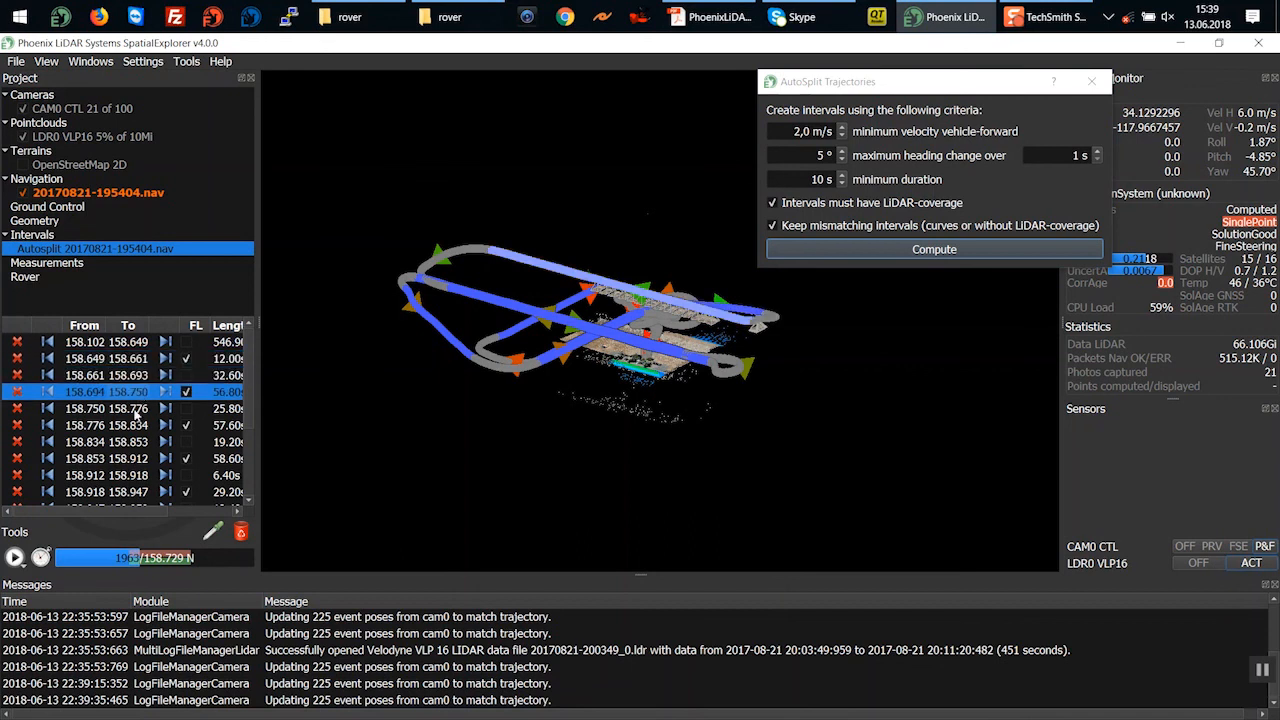
left_click(135, 412)
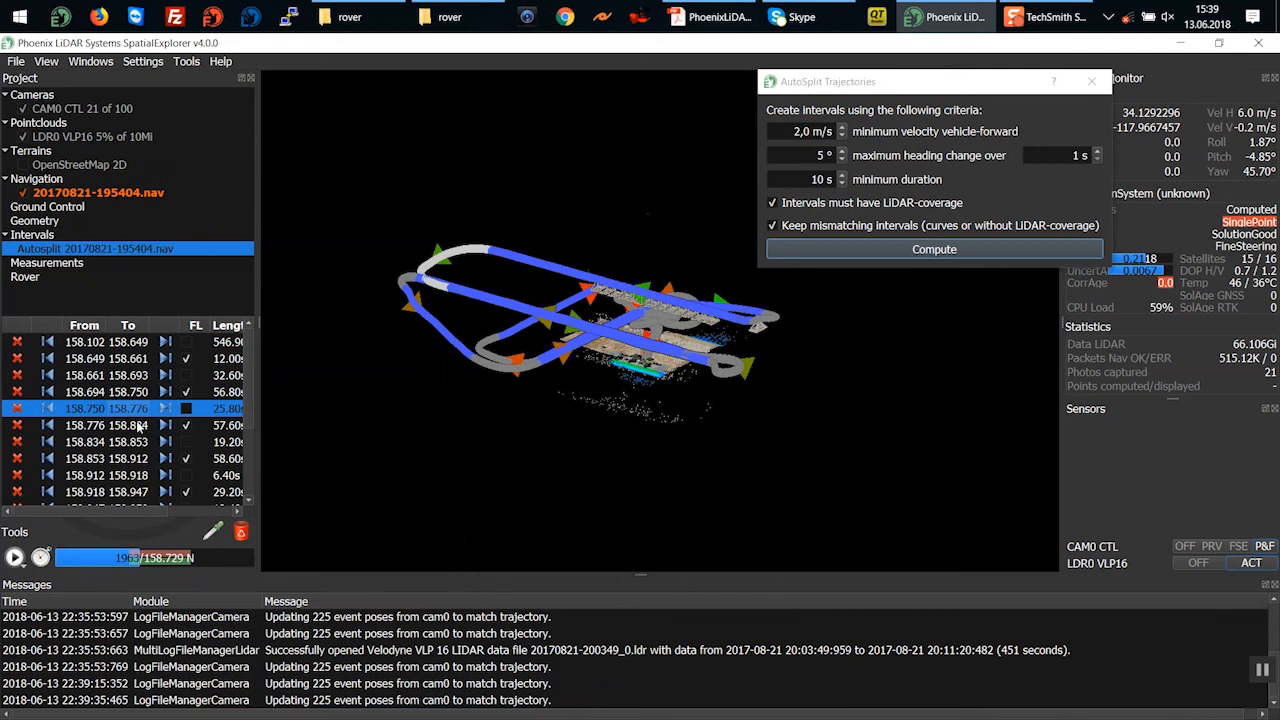
left_click(138, 426)
left_click(135, 442)
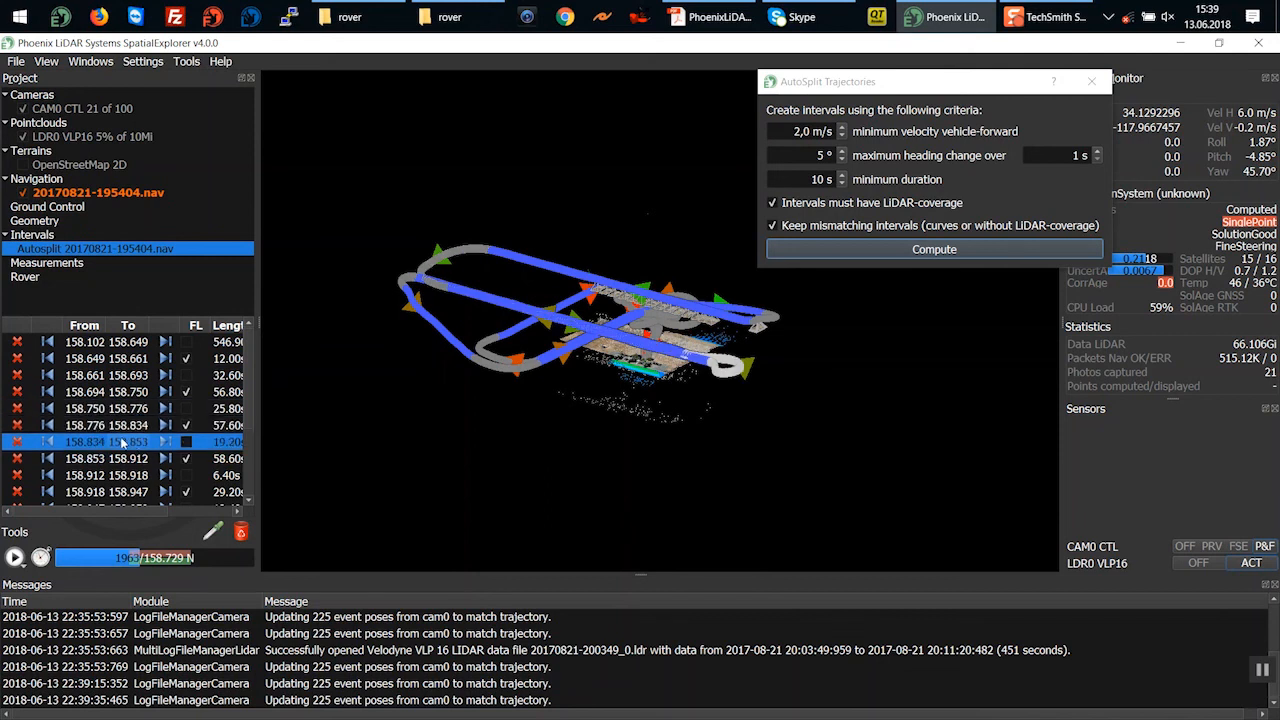
Play the data from the start of the 158.776 to 158.834 interval, pause at 158.787, and close the AutoSplit dialog
left_click(46, 425)
left_click(14, 557)
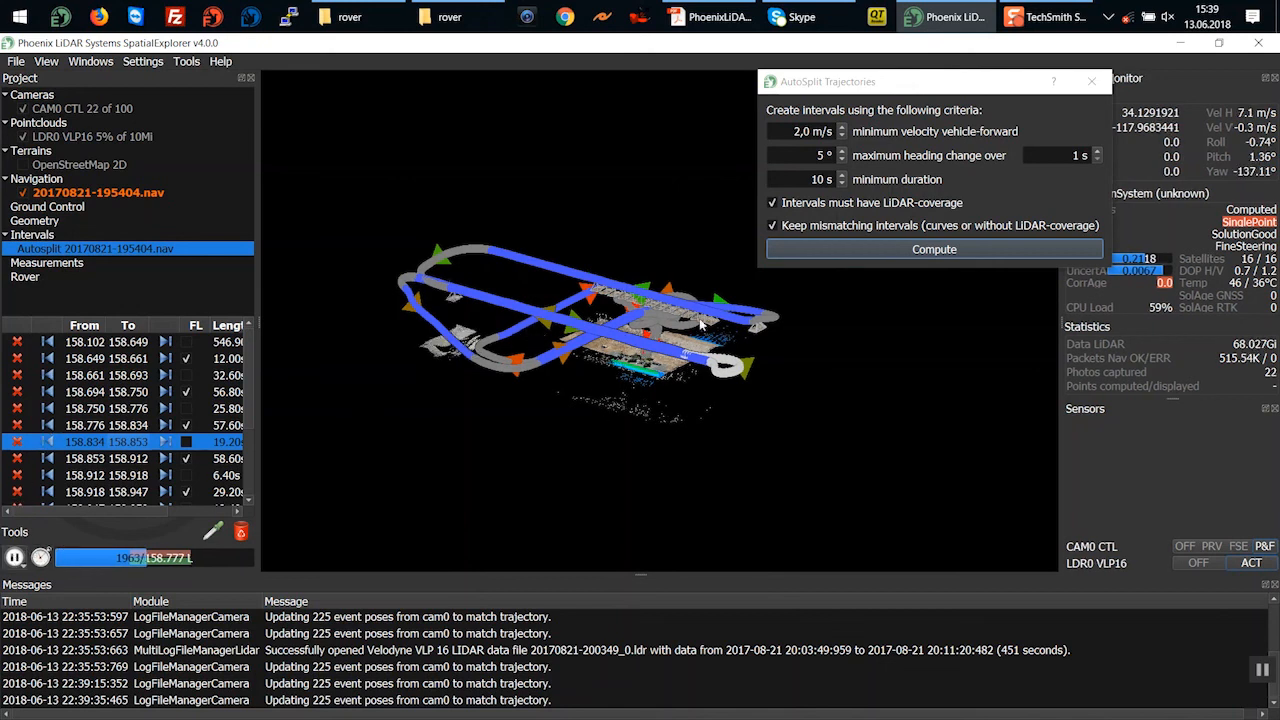
scroll(547, 408, "up", 4)
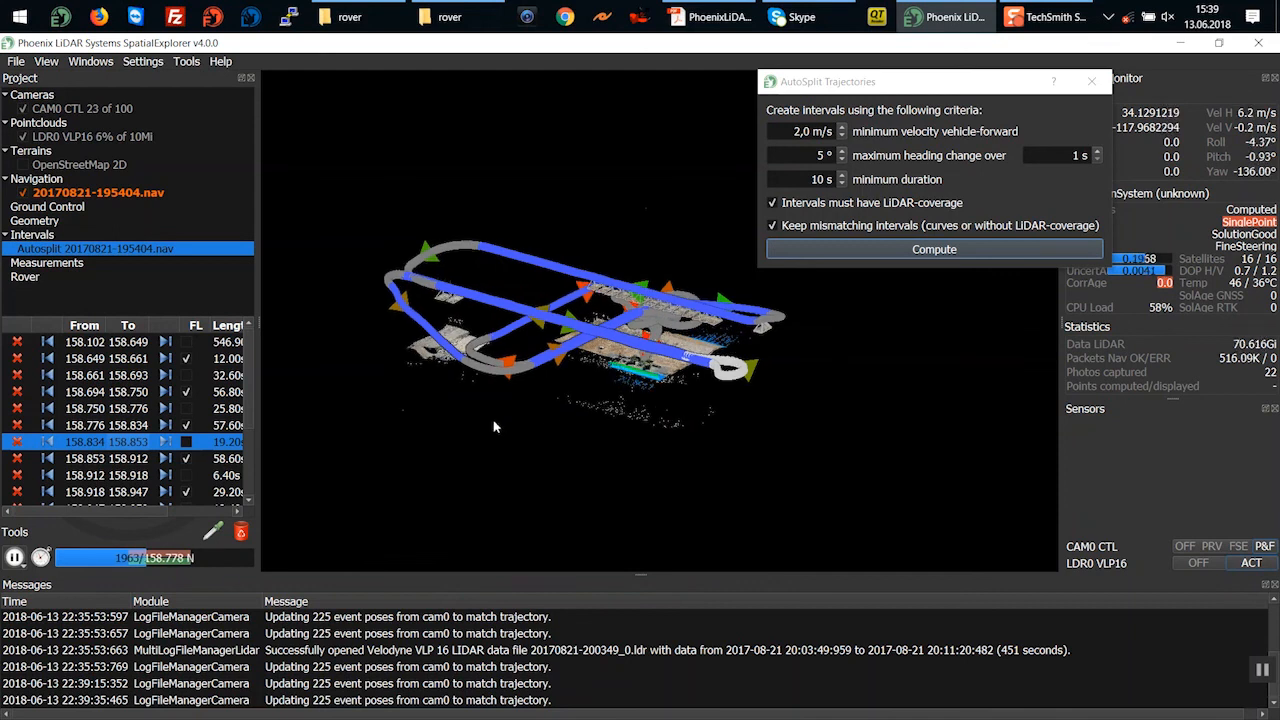
scroll(535, 410, "up", 5)
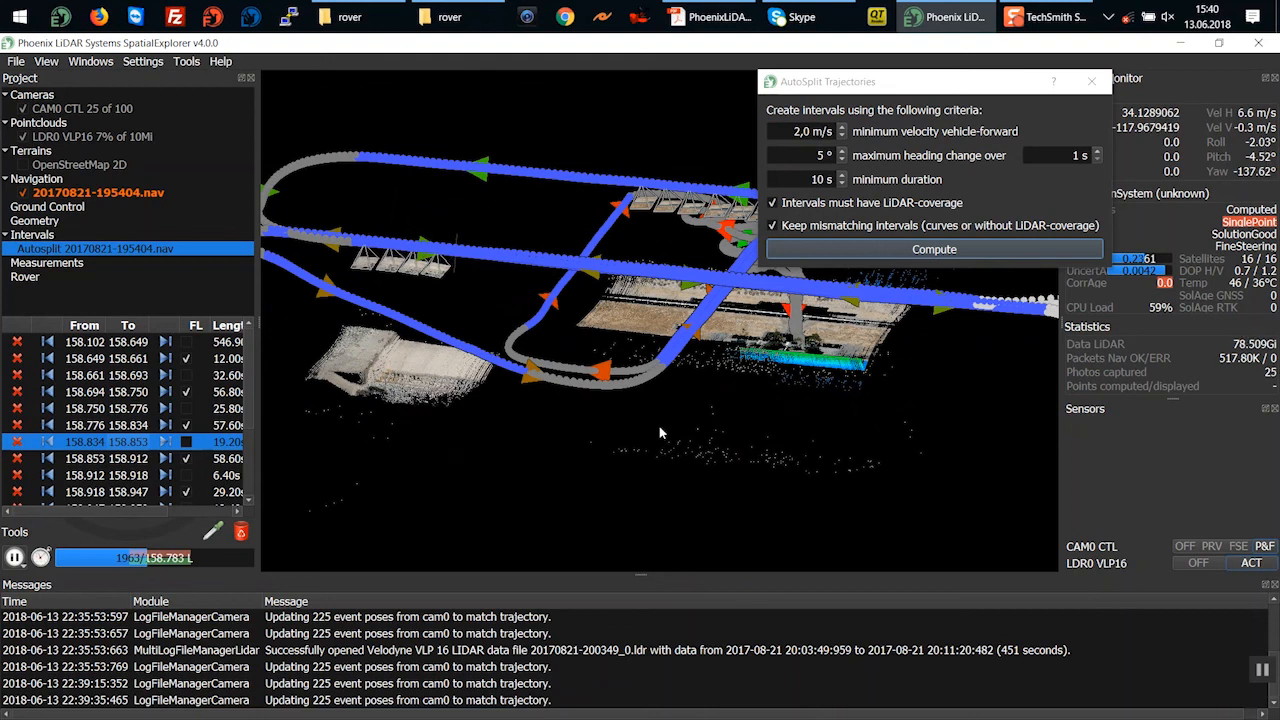
left_click(15, 559)
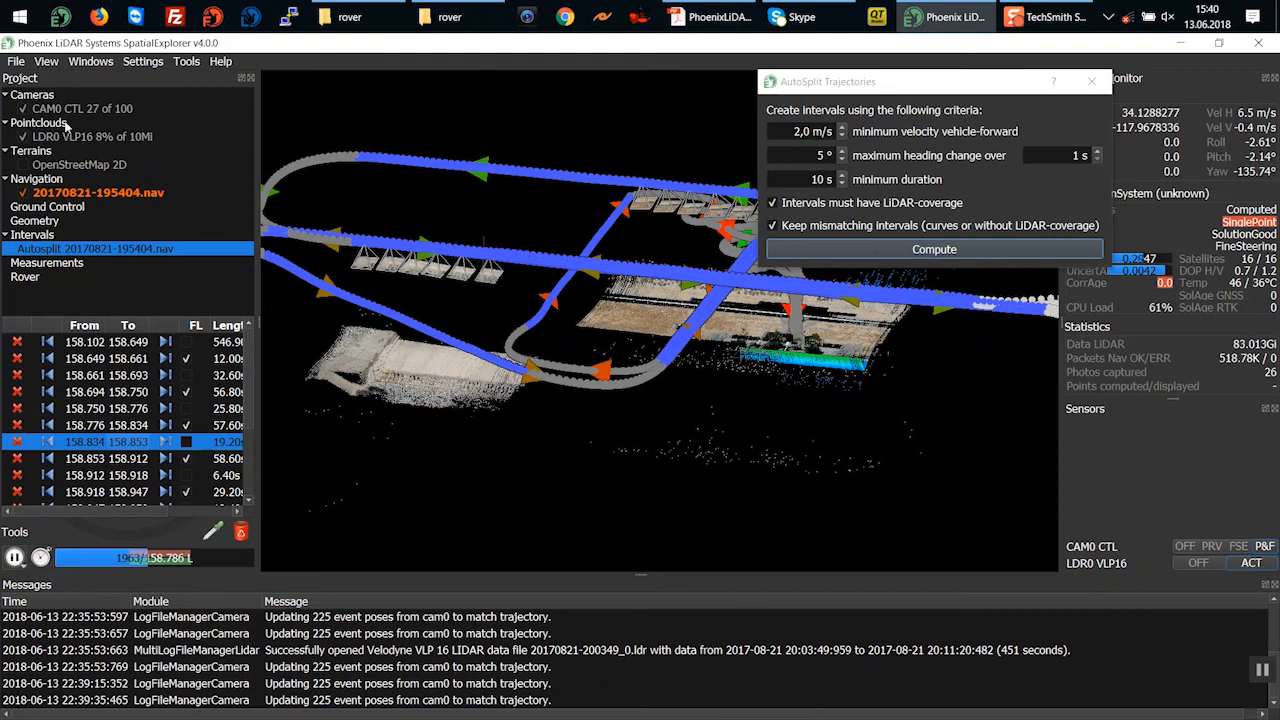
left_click(1092, 82)
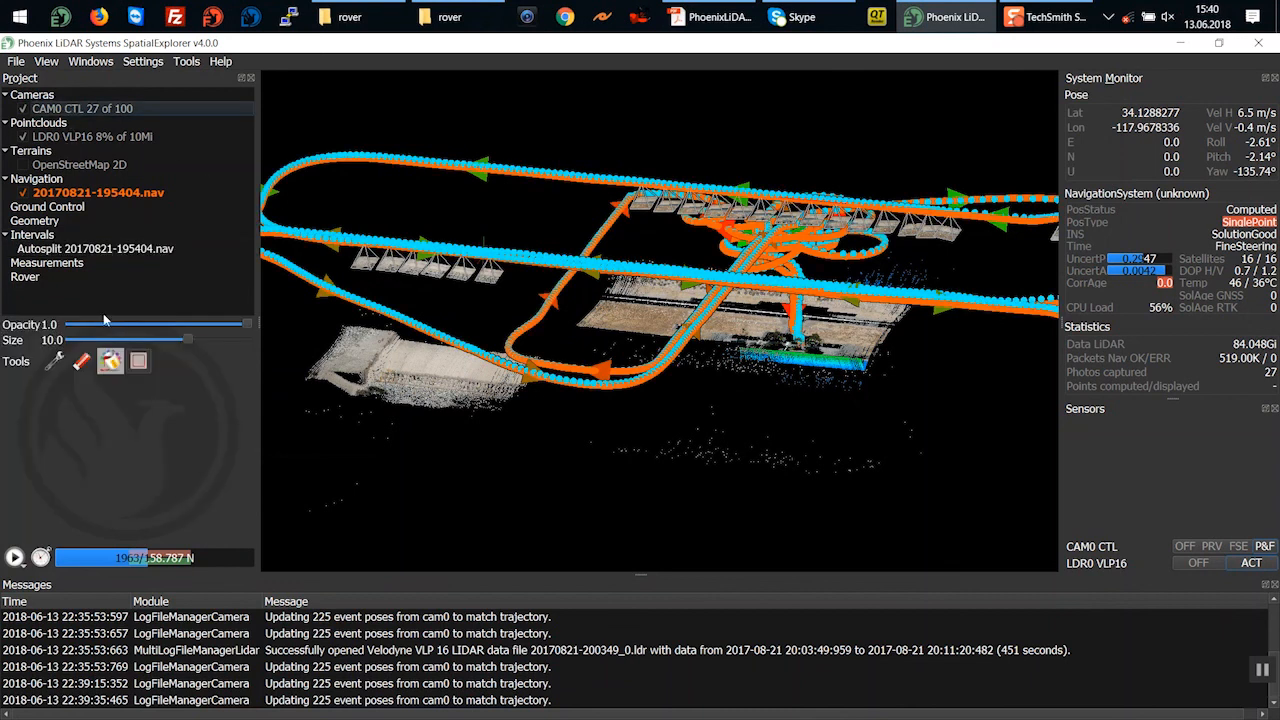
Open the CAM0 camera settings and examine the acquisition triggering, sensor transform, receptor intrinsics and lens distortion
left_click(55, 361)
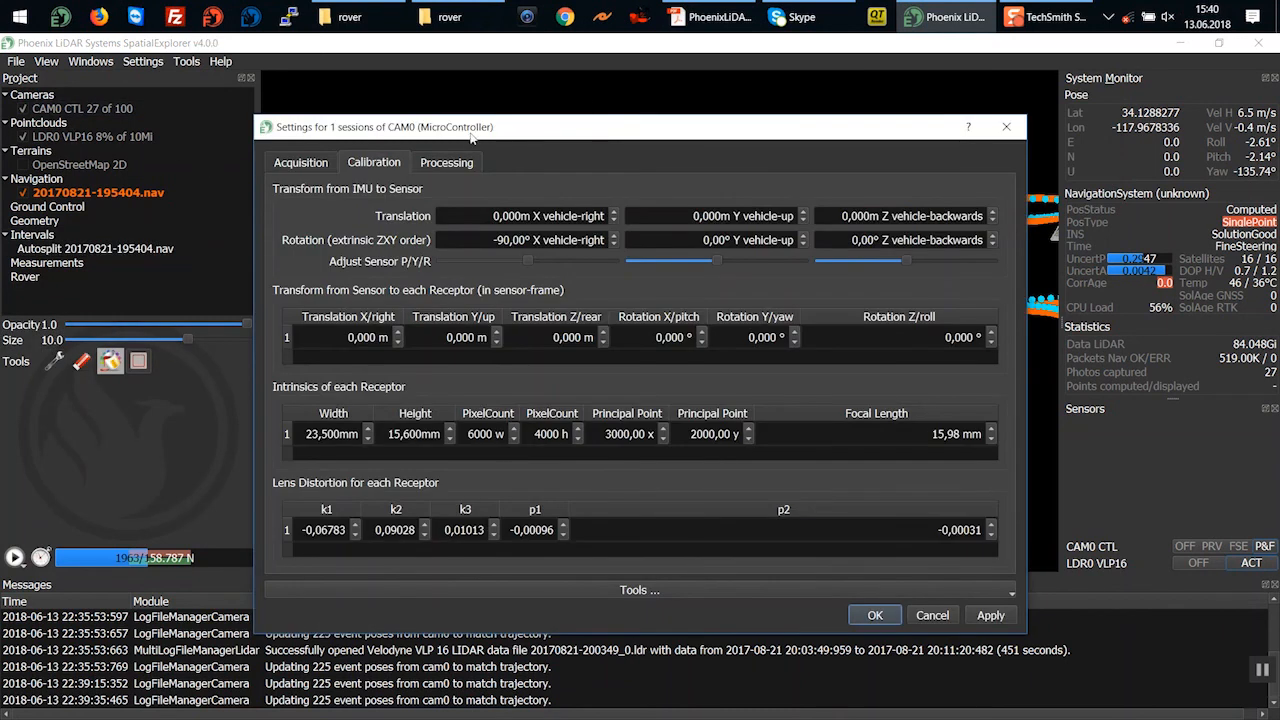
left_click_drag(472, 136, 462, 88)
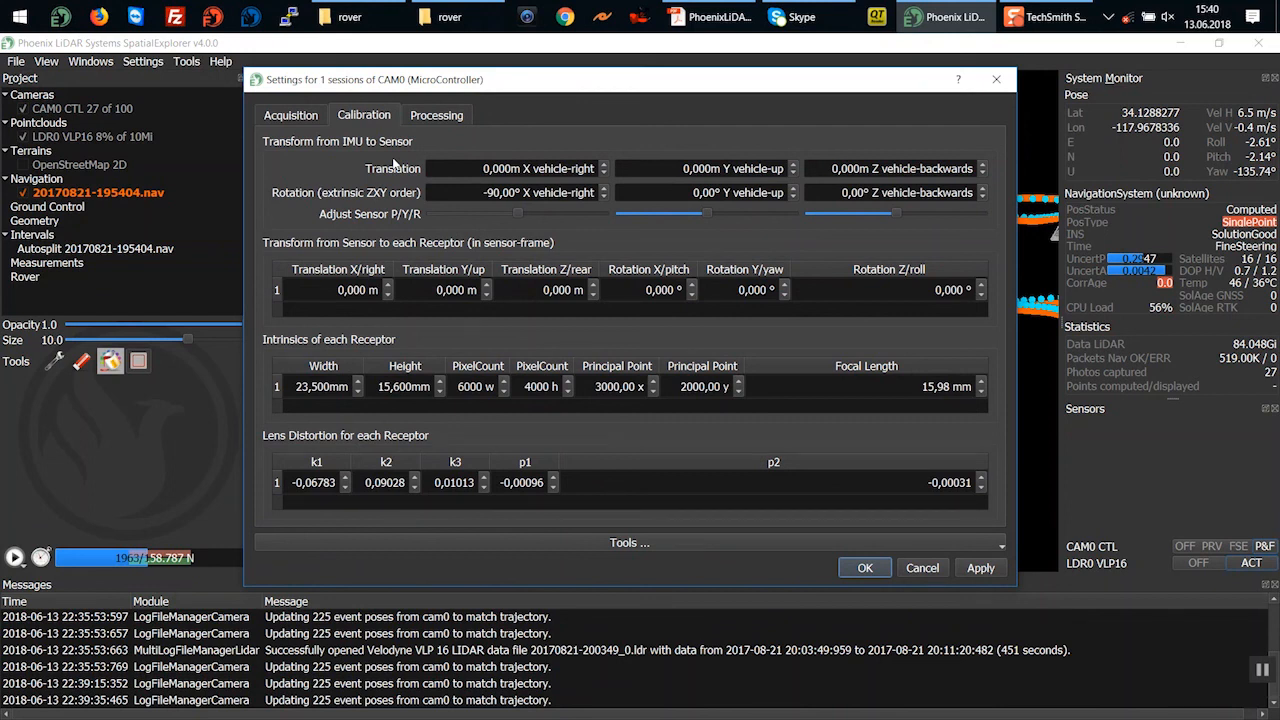
left_click(291, 116)
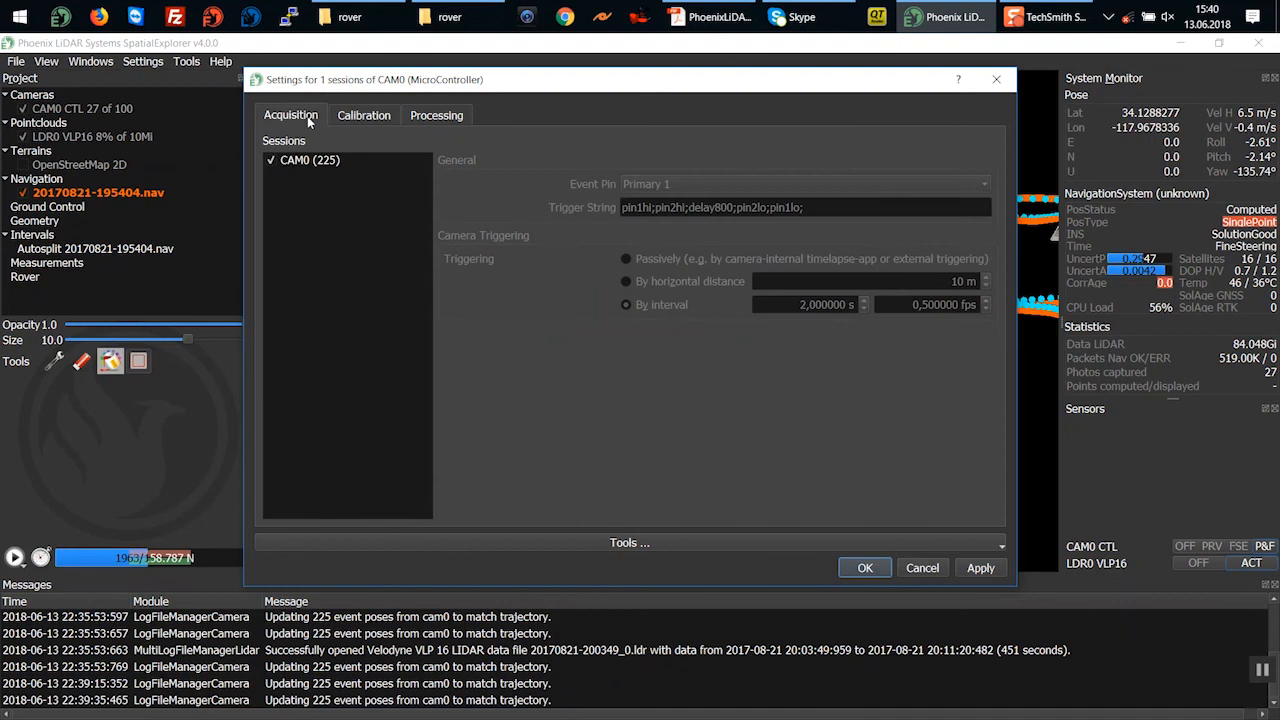
left_click(366, 116)
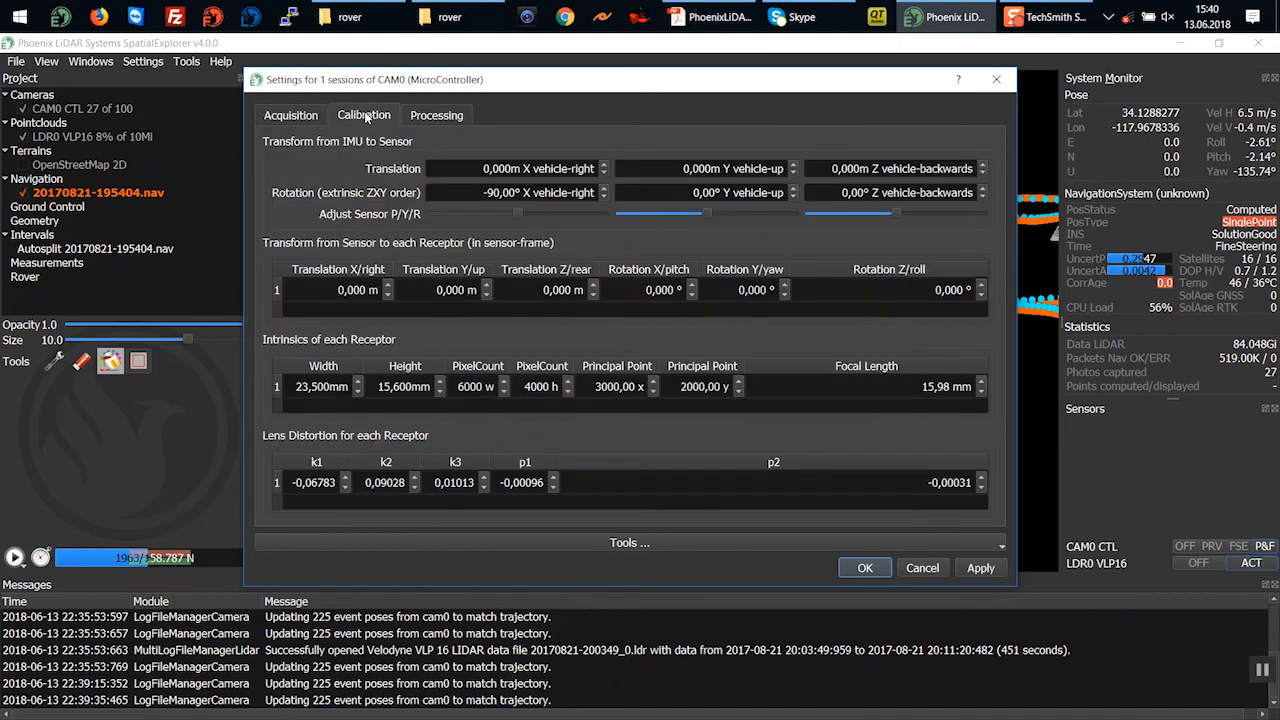
left_click(303, 118)
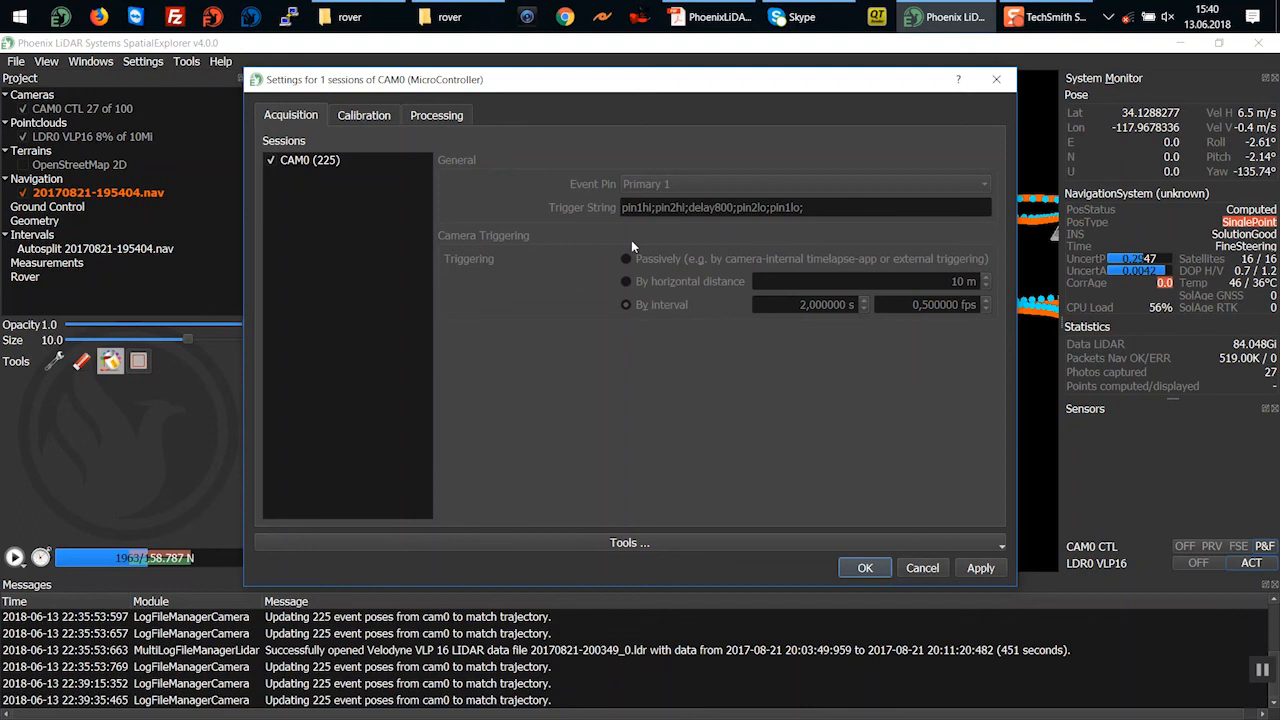
left_click(387, 120)
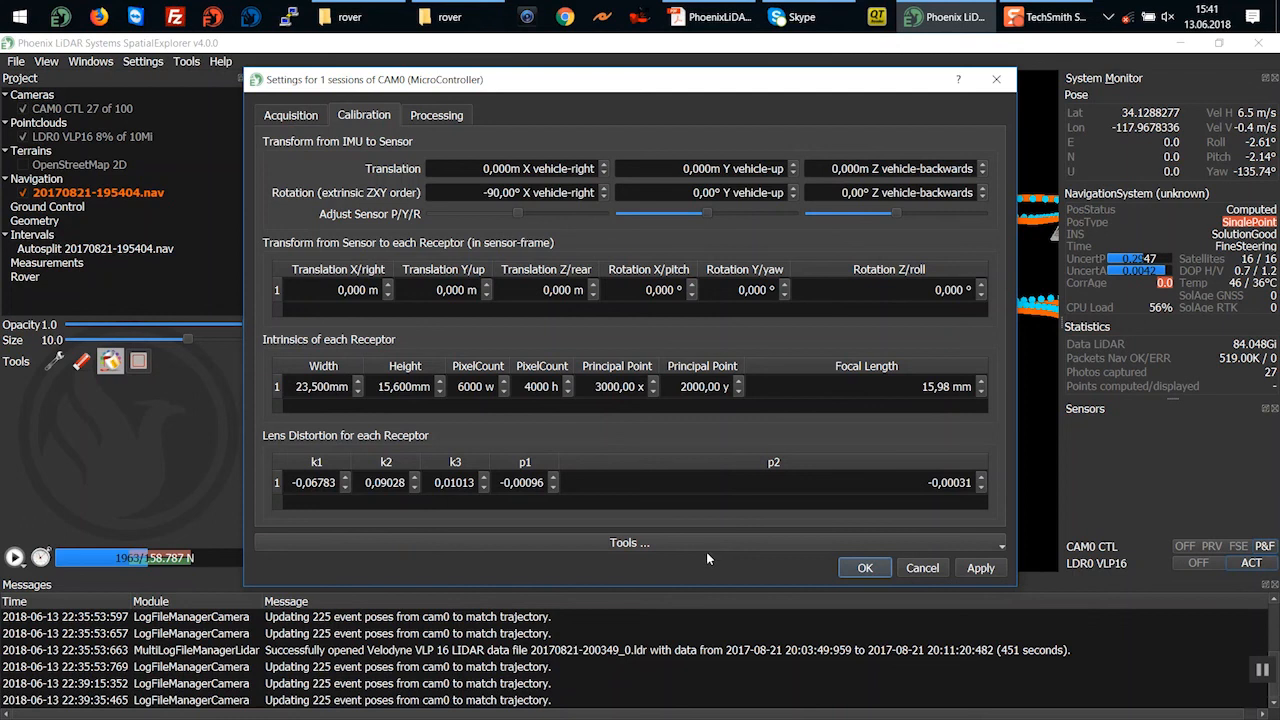
In the CAM0 processing settings, preview several photos from the session, including _DSC0003, _DSC0049 and _DSC0116, and inspect one in detail
left_click(430, 116)
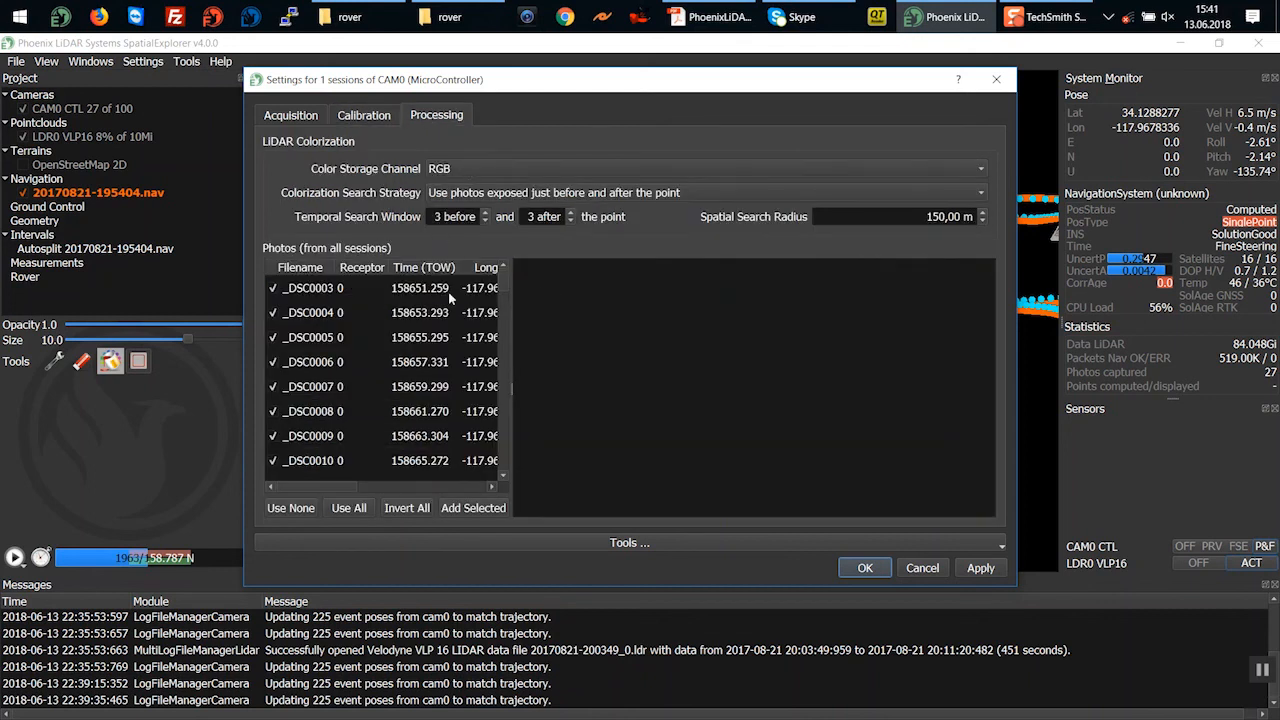
left_click(404, 294)
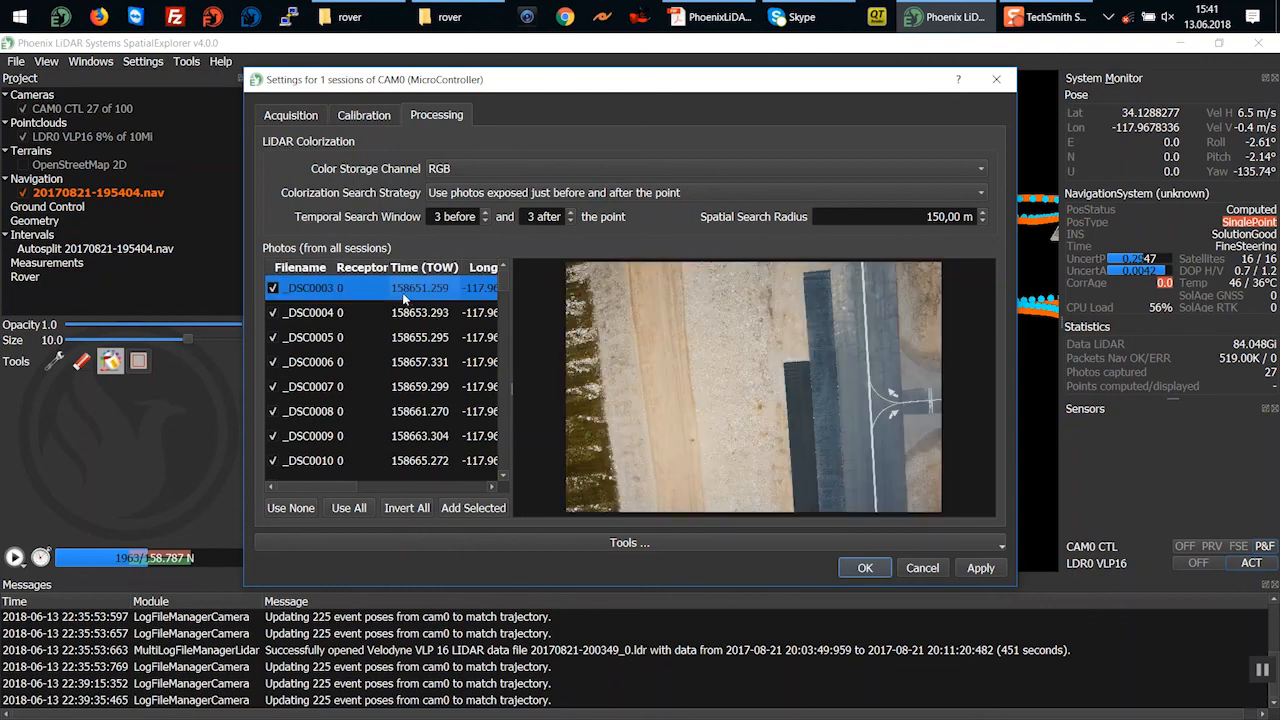
left_click(336, 364)
scroll(341, 374, "down", 5)
scroll(341, 374, "down", 8)
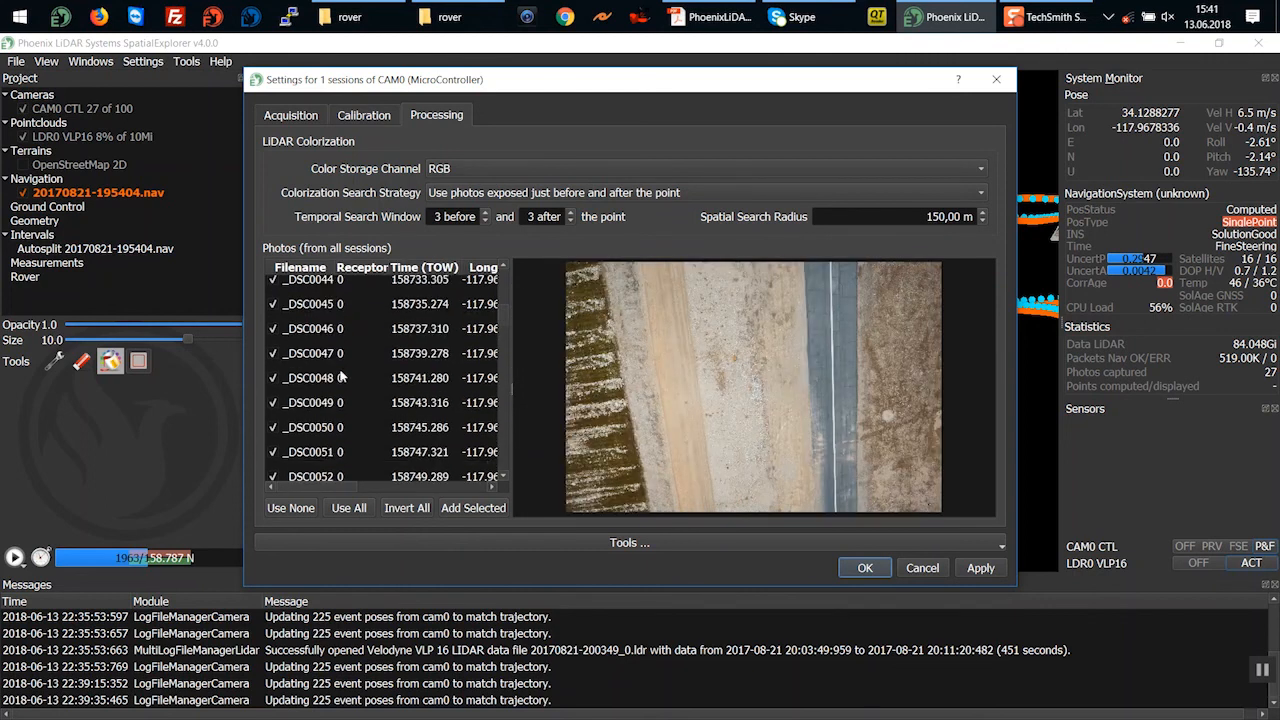
left_click(333, 401)
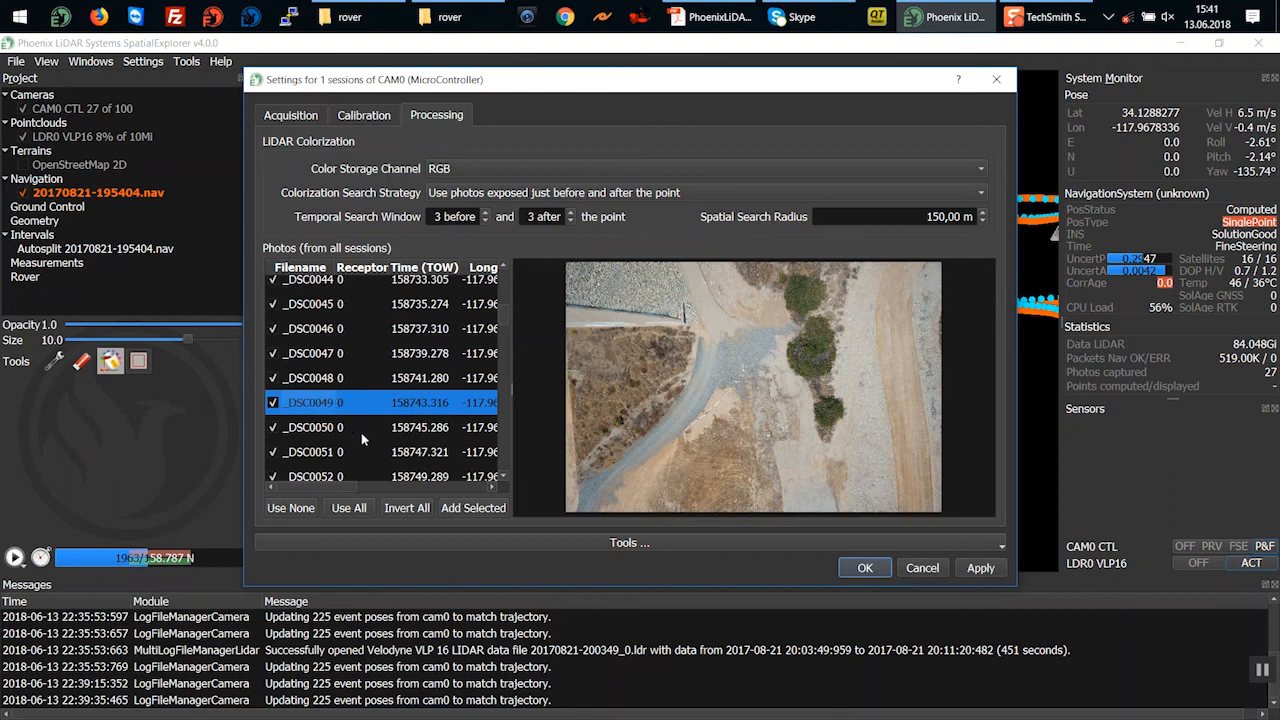
scroll(355, 433, "down", 20)
left_click(322, 430)
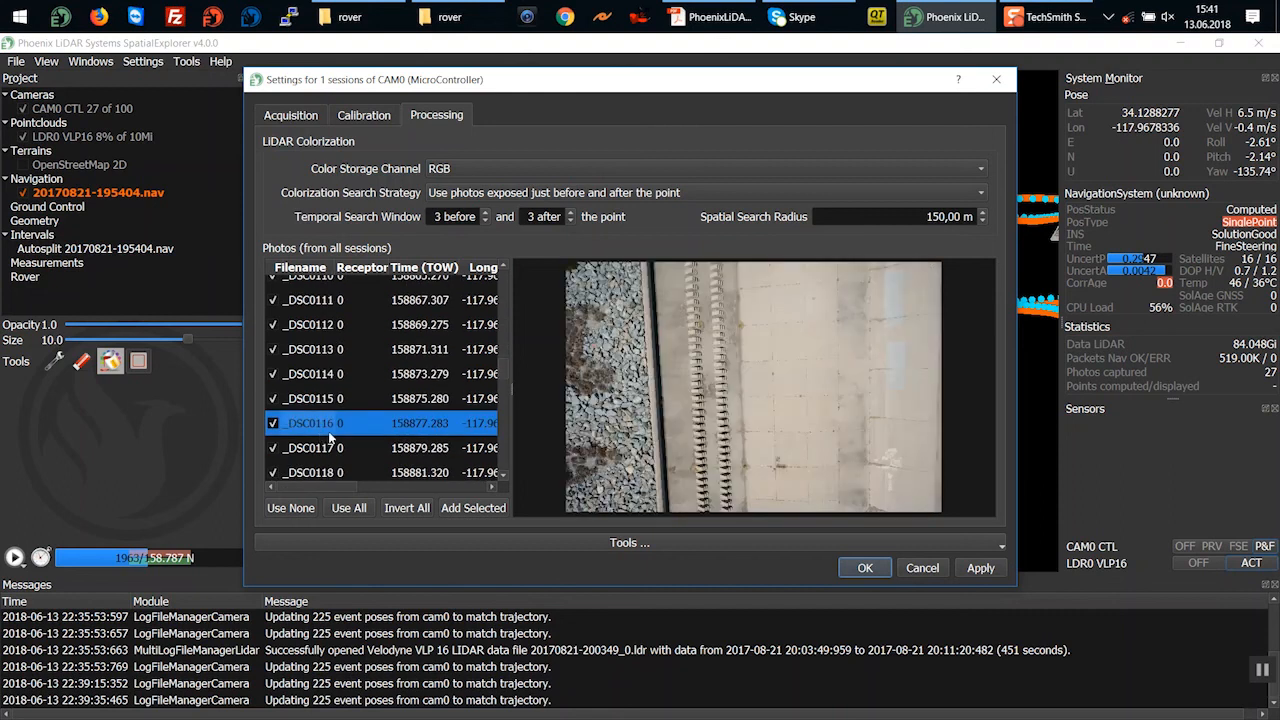
scroll(330, 437, "down", 8)
scroll(730, 330, "up", 6)
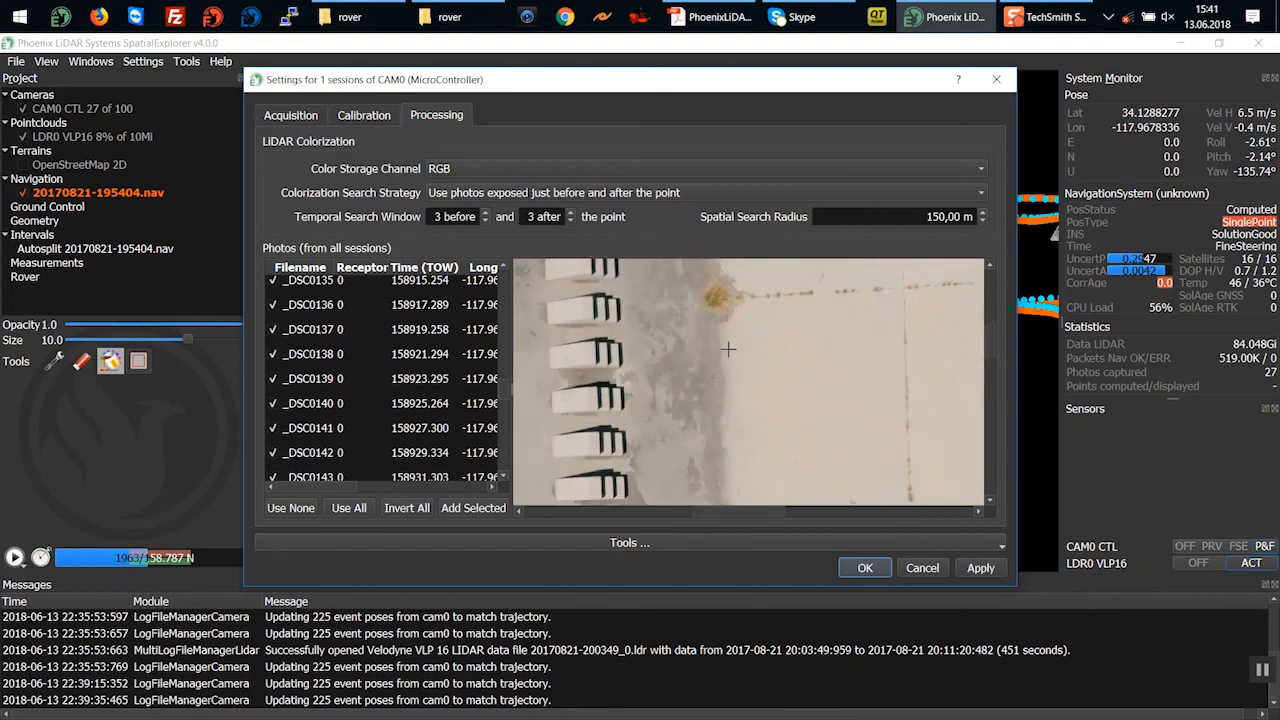
scroll(728, 348, "down", 5)
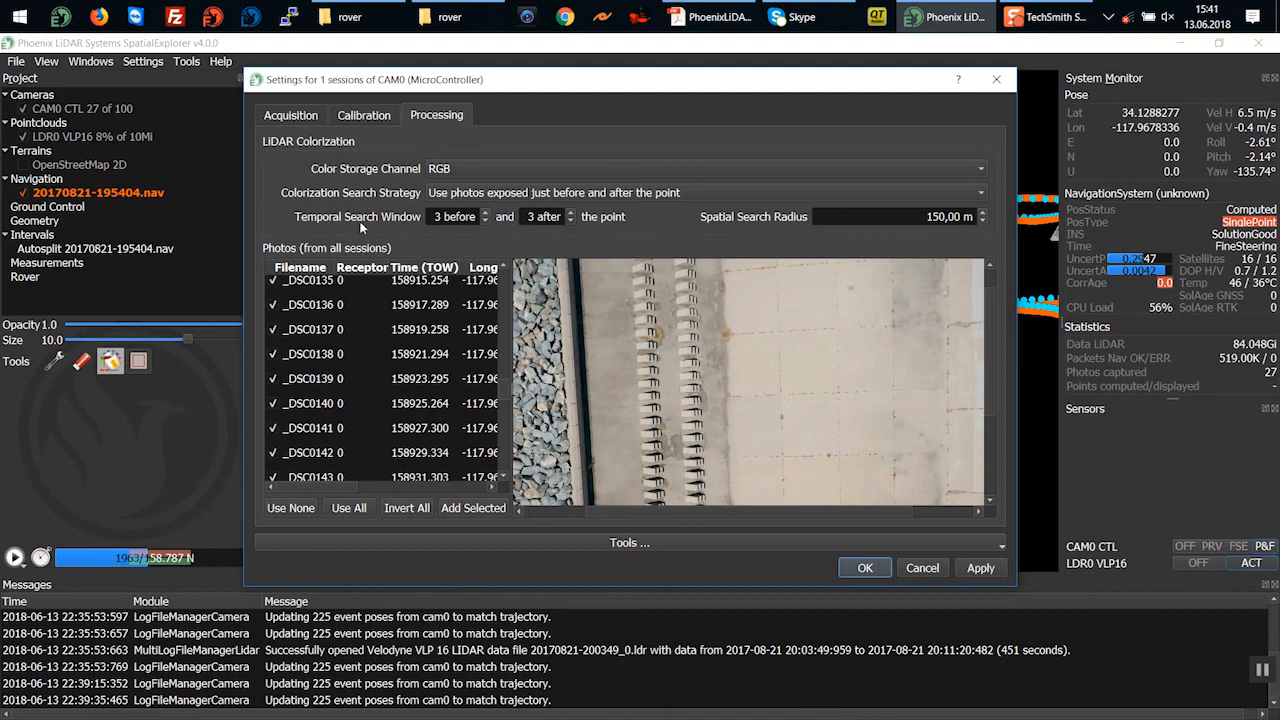
In the CAM0 colorization settings, choose RGB as the color storage channel and Use photos close to point as the search strategy, and confirm
left_click(466, 174)
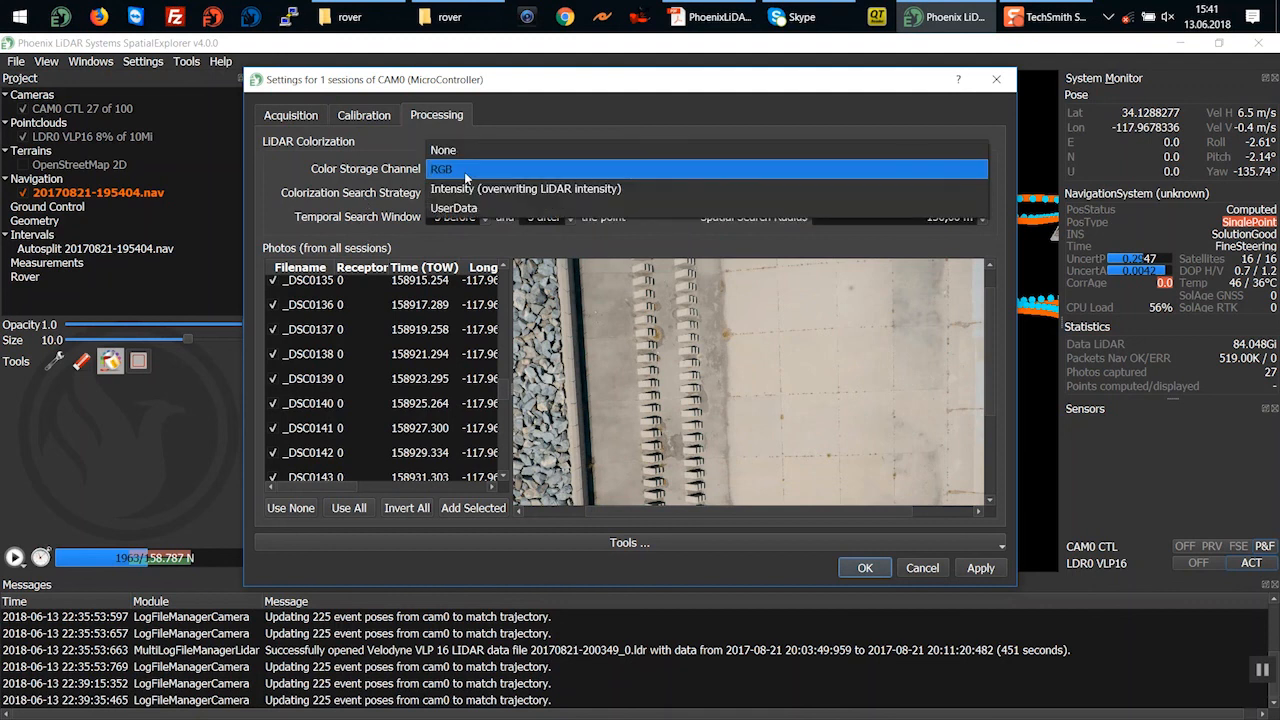
left_click(466, 177)
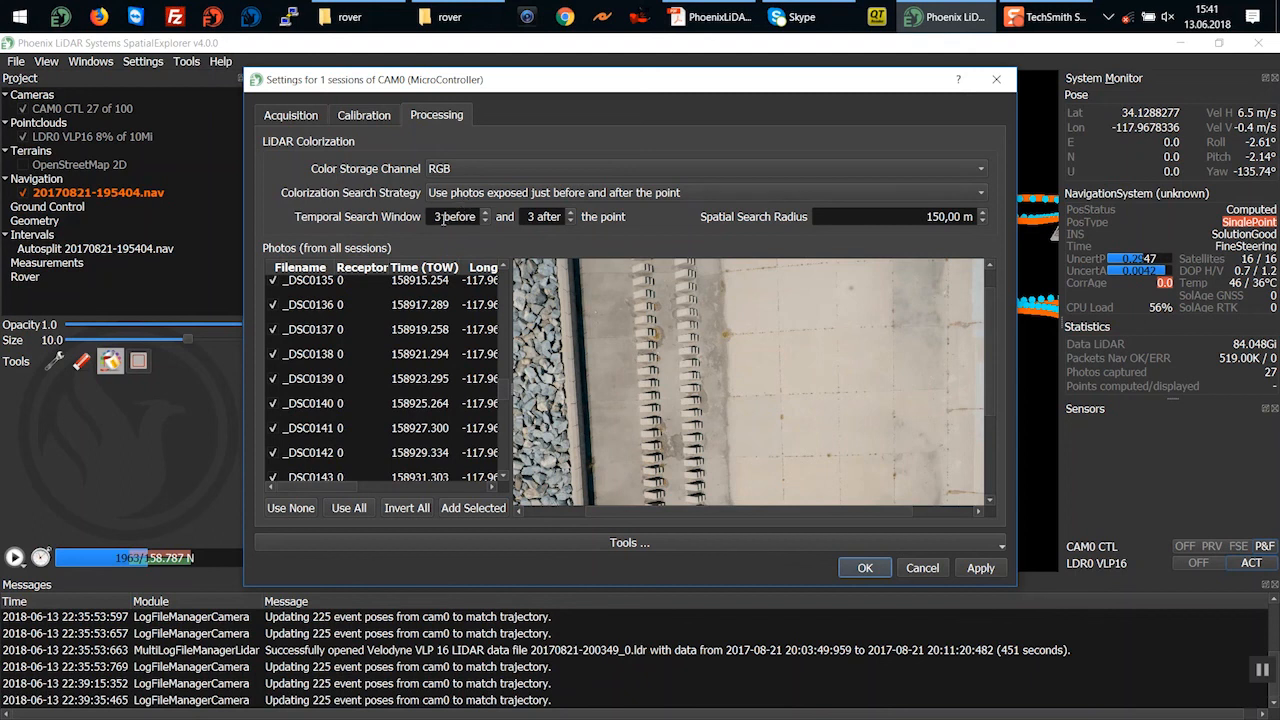
left_click(487, 191)
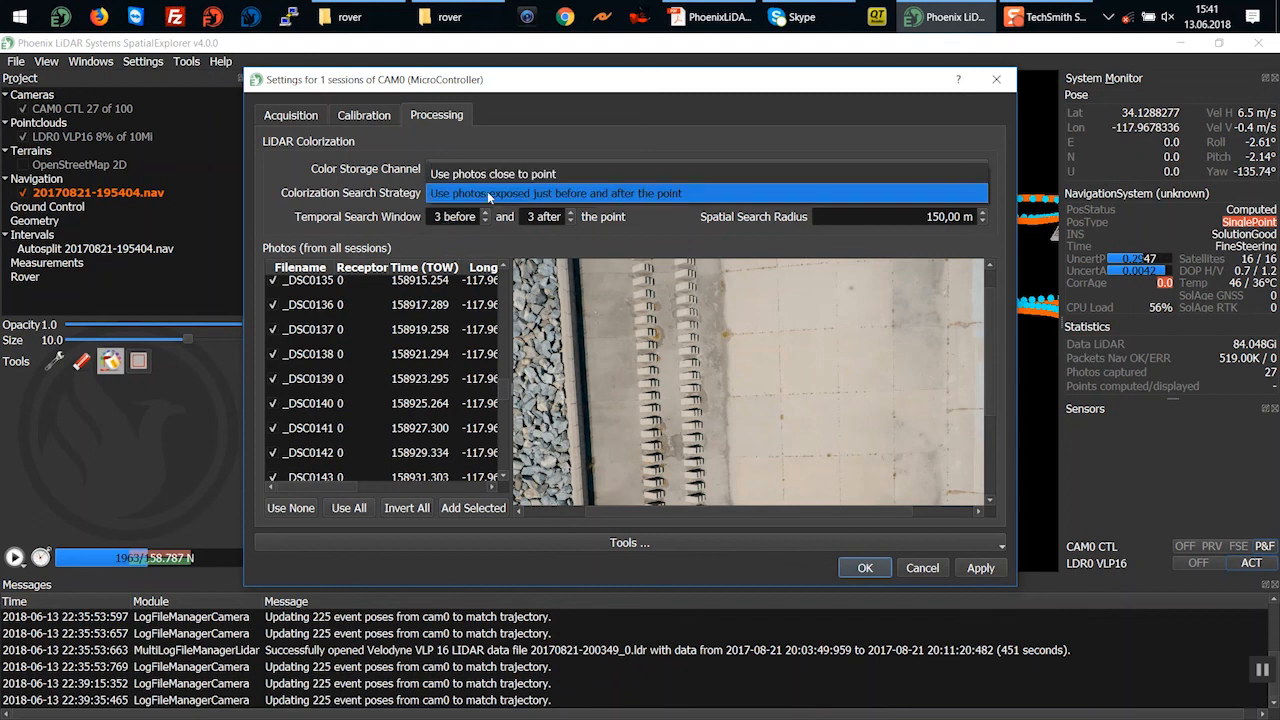
left_click(507, 177)
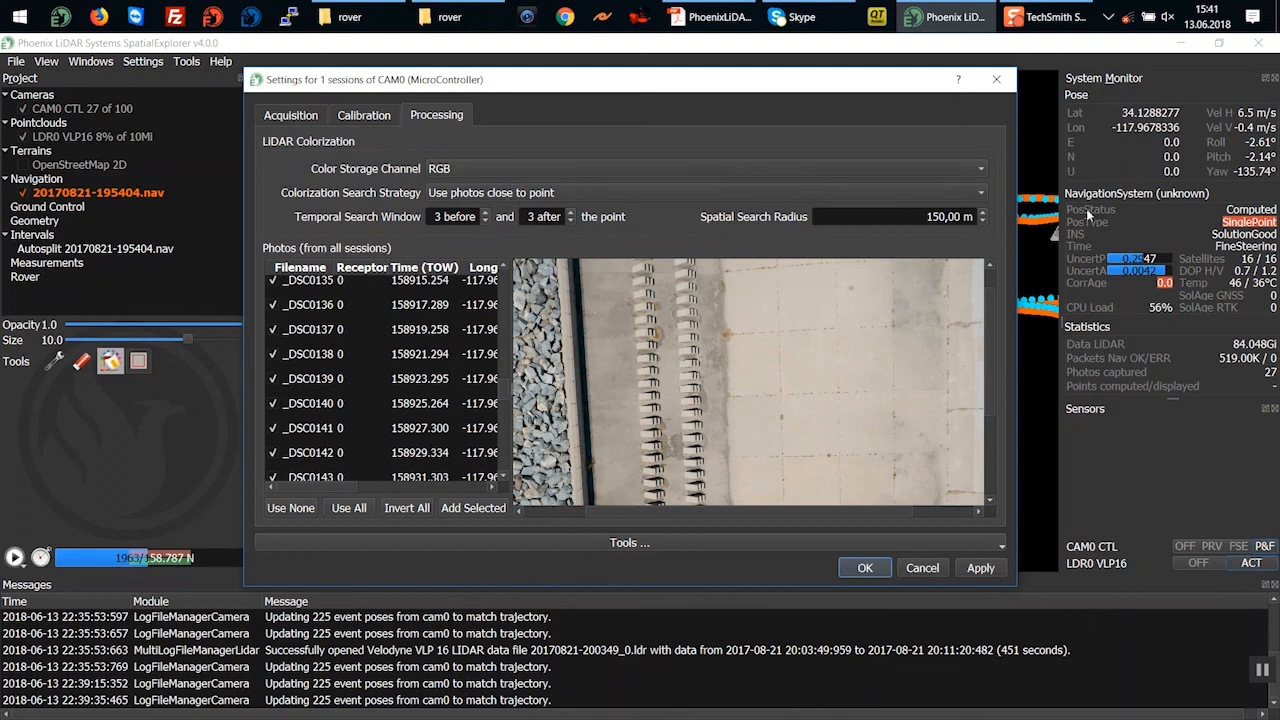
left_click(940, 216)
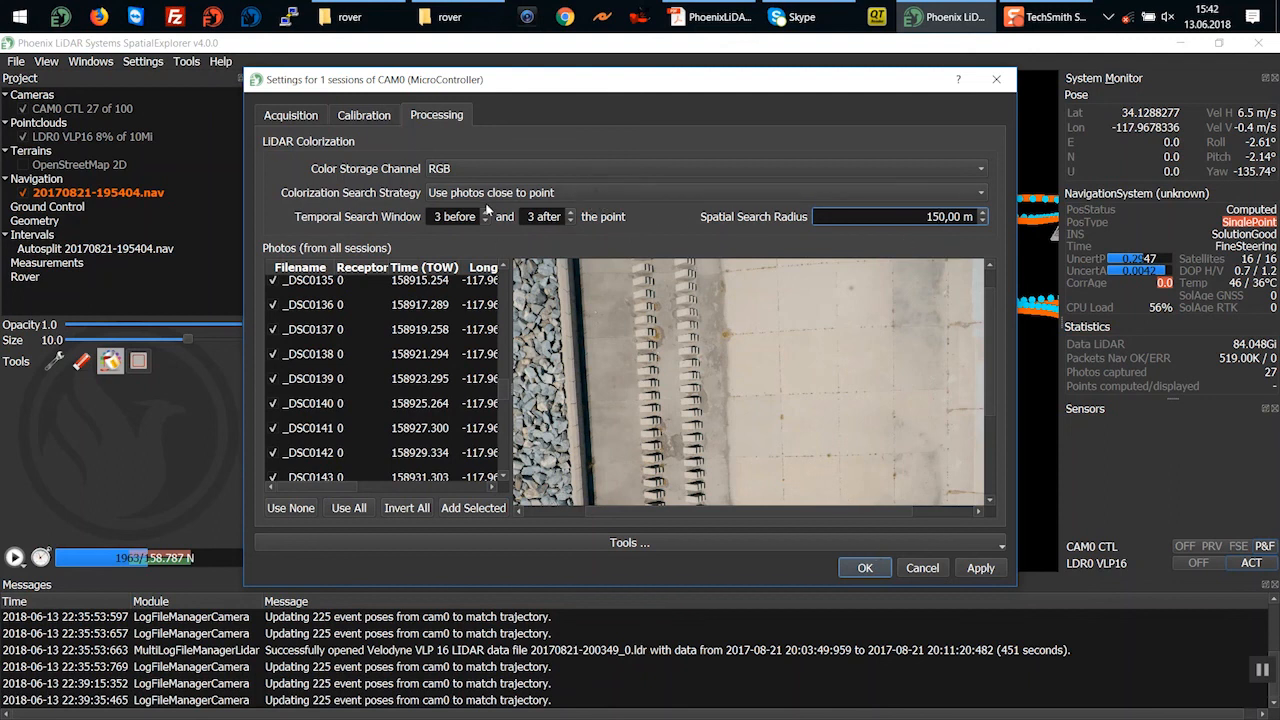
left_click(864, 567)
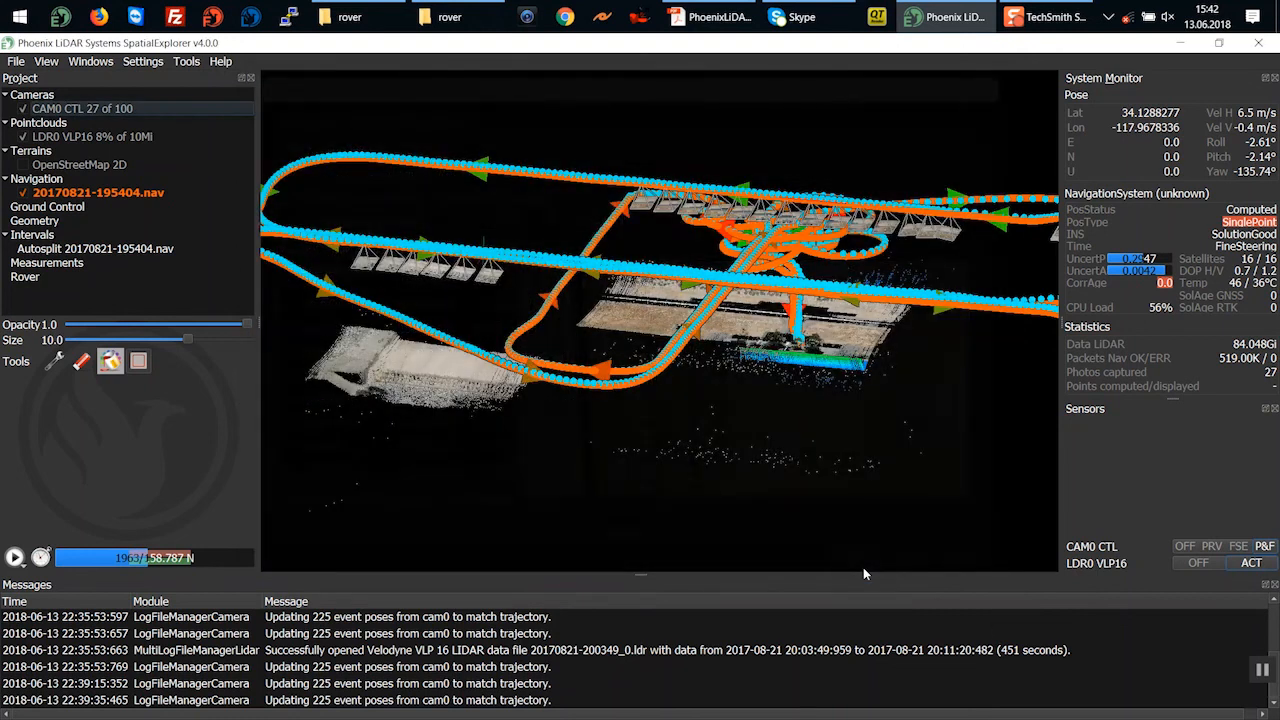
Play the data briefly and set the Downward FoV to 360 degrees in the LDR0 VLP16 processing settings
left_click(14, 558)
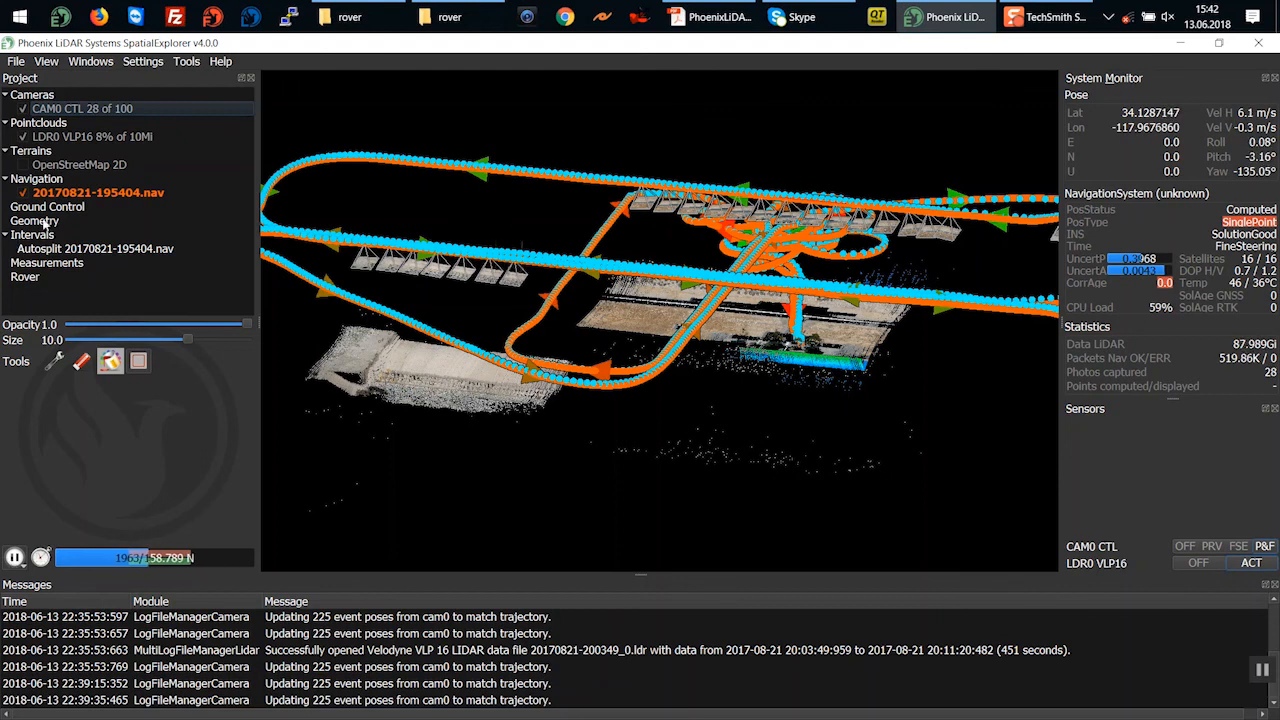
left_click(70, 137)
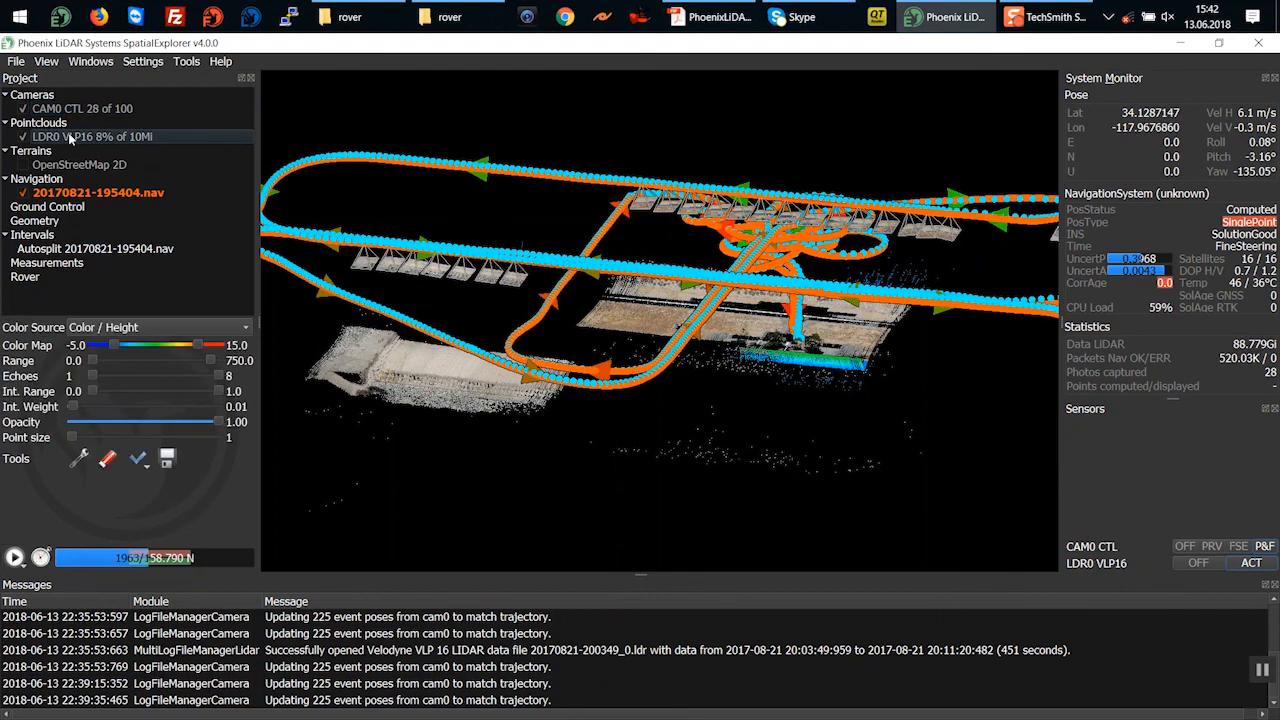
left_click(84, 460)
left_click(440, 178)
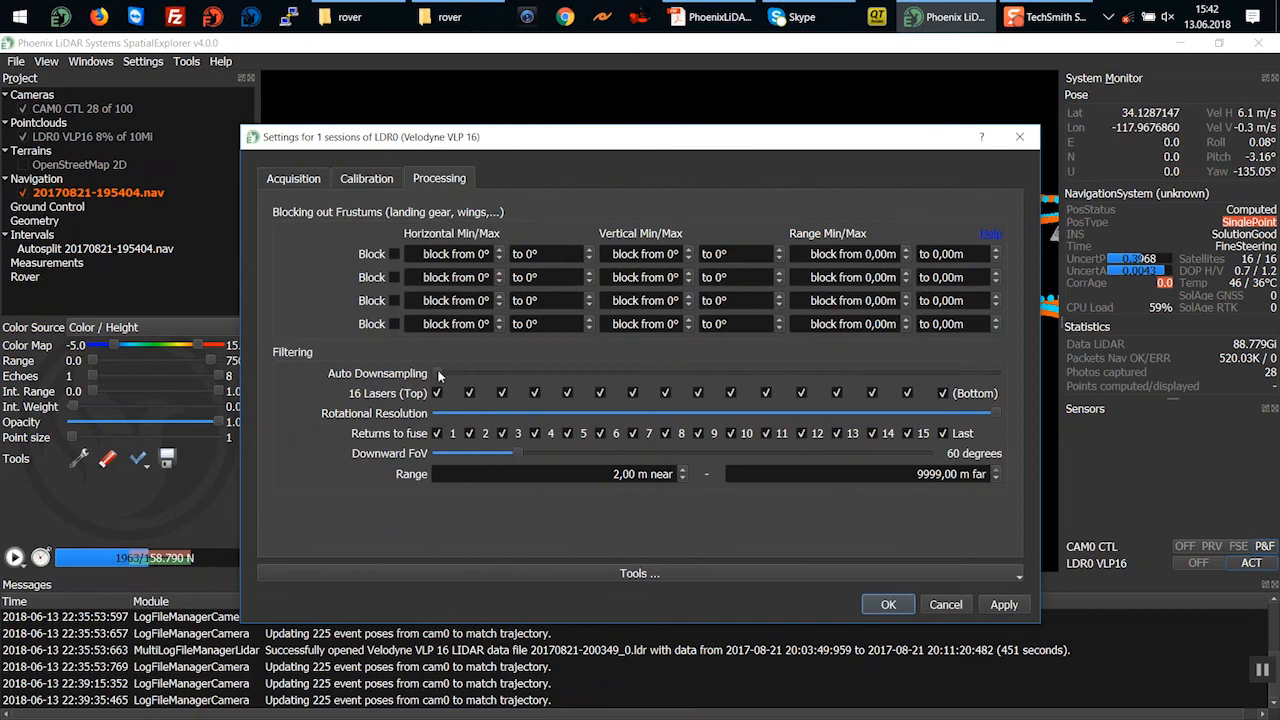
left_click_drag(517, 454, 942, 440)
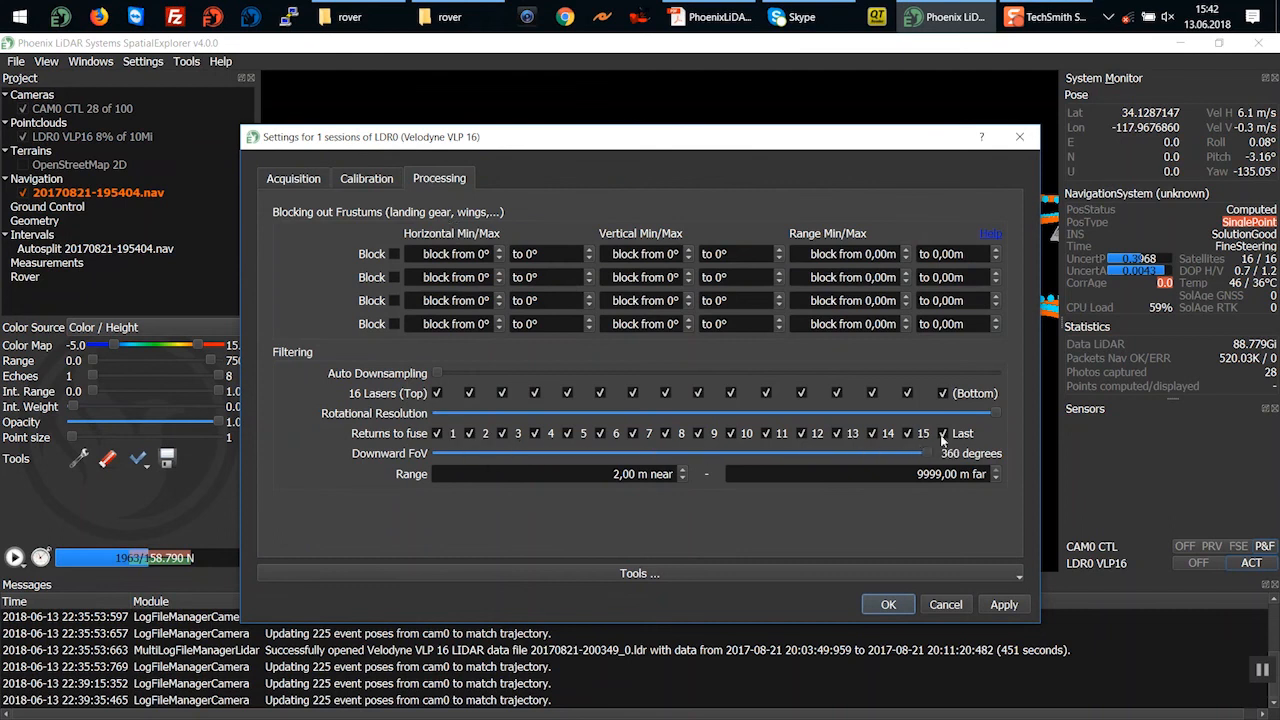
left_click(1002, 604)
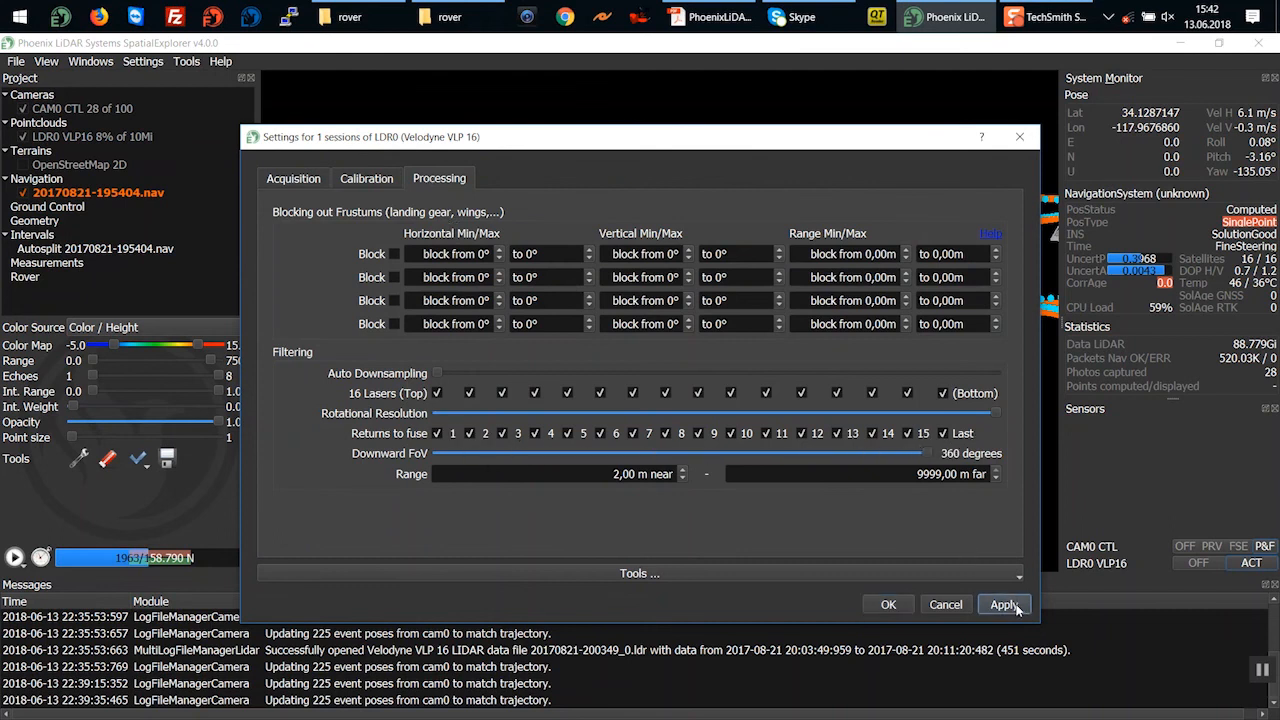
left_click(893, 606)
Resume playback with the new LDR0 settings, inspect the growing colorized point cloud up close, and pause at 158.796
left_click(14, 557)
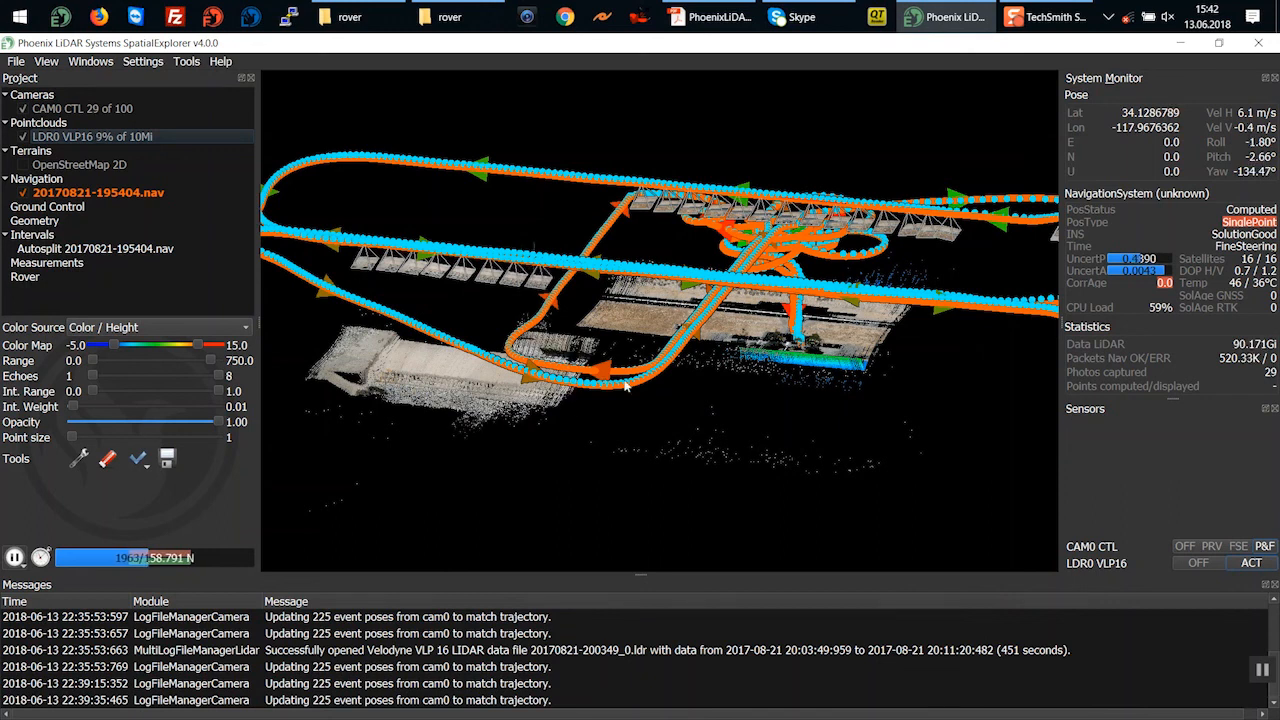
scroll(595, 416, "up", 5)
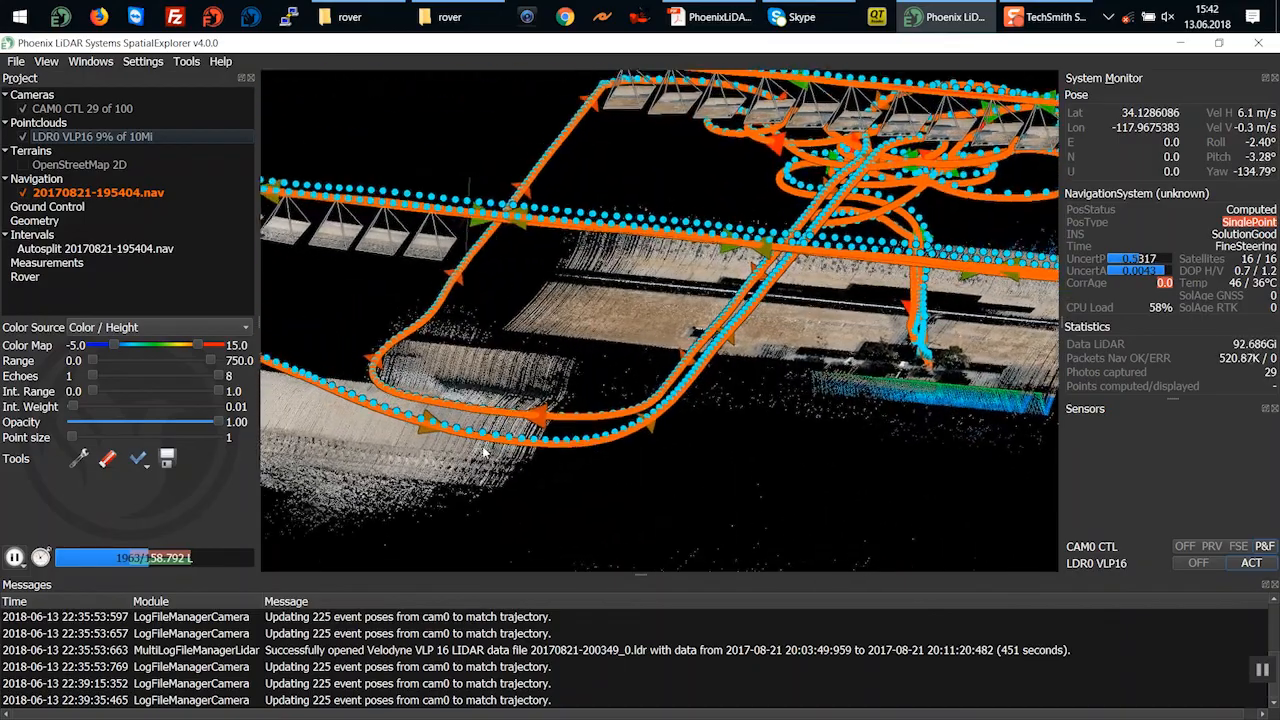
left_click_drag(650, 401, 812, 460)
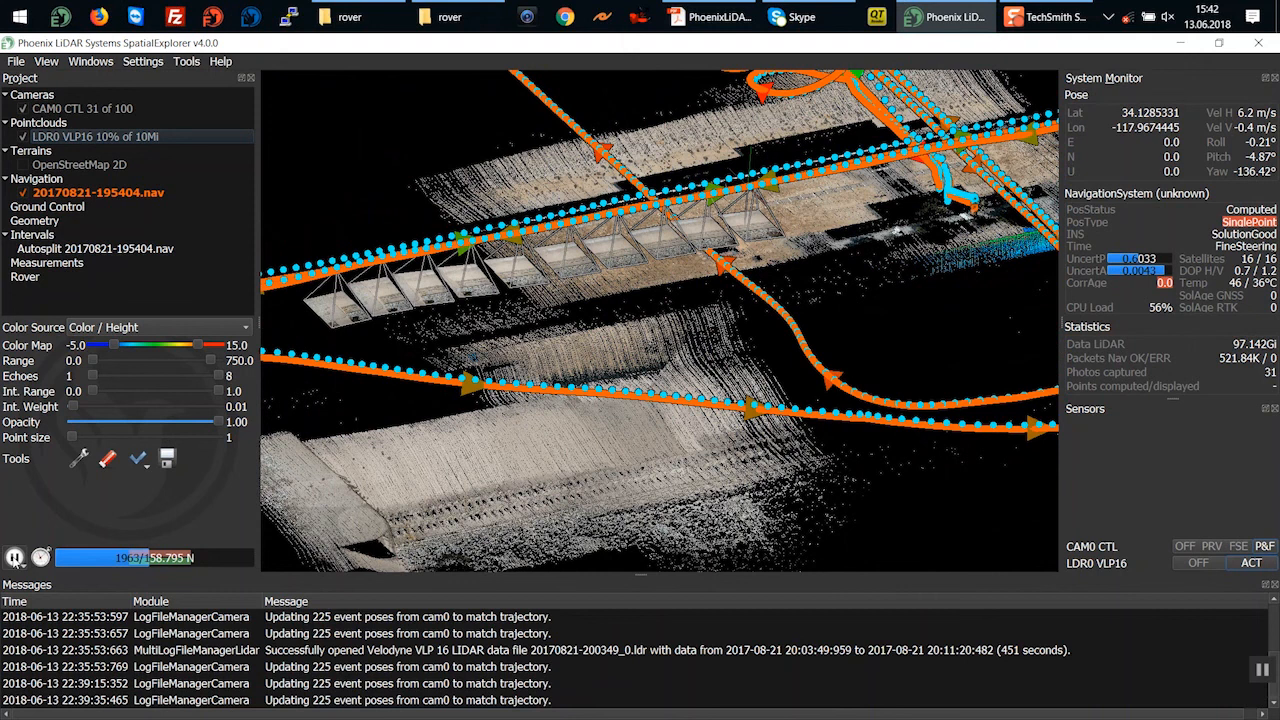
left_click(14, 557)
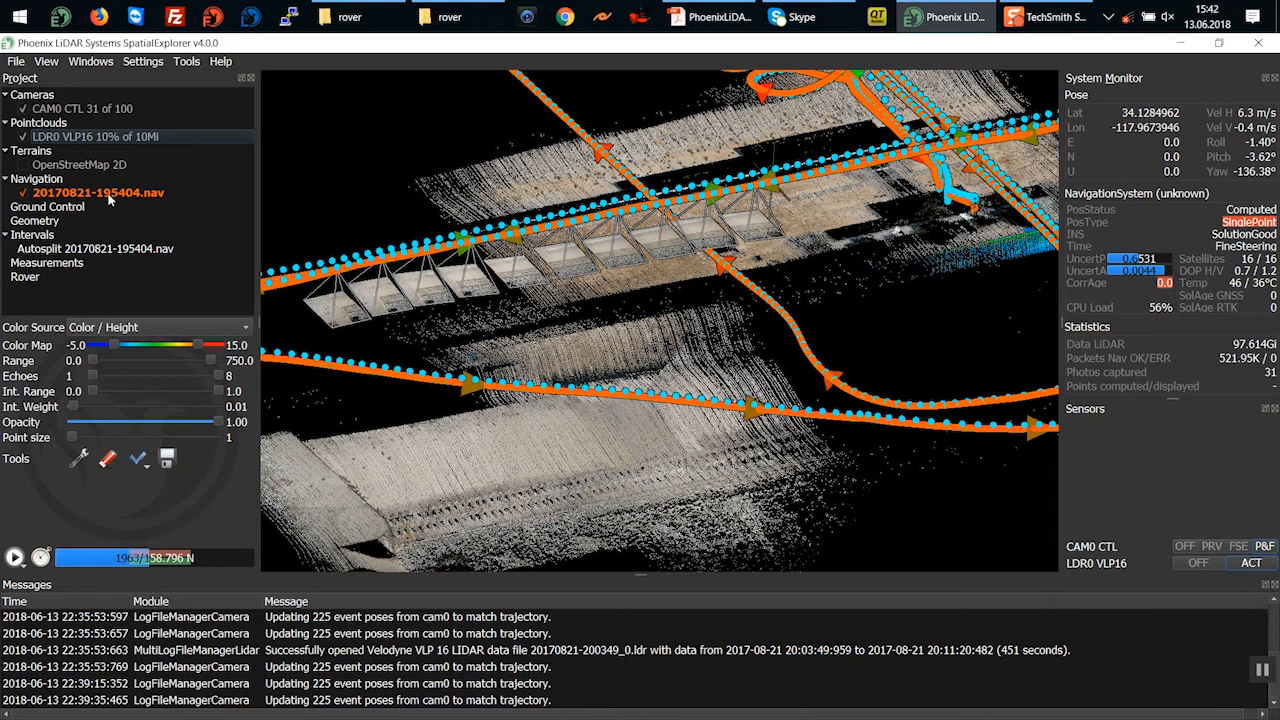
Hide the LDR0 VLP16 point cloud and the CAM0 photos, and clear all existing measurements
left_click(50, 210)
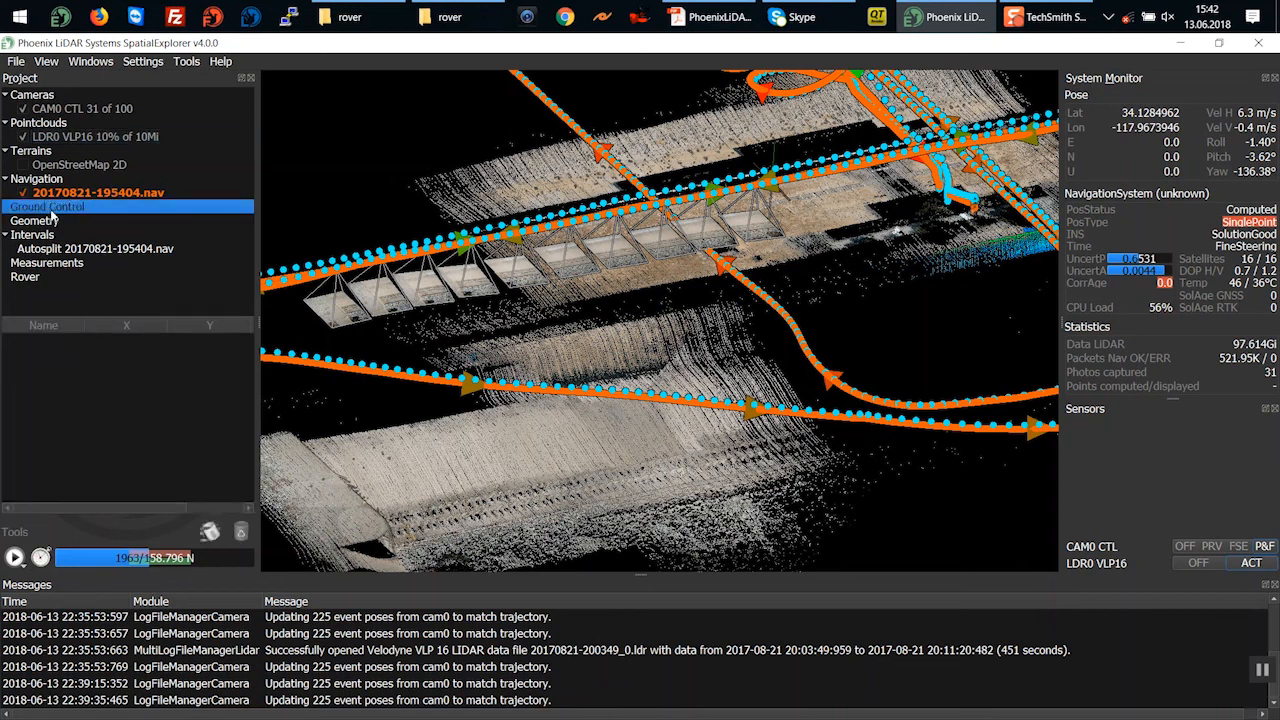
left_click(76, 251)
left_click(66, 263)
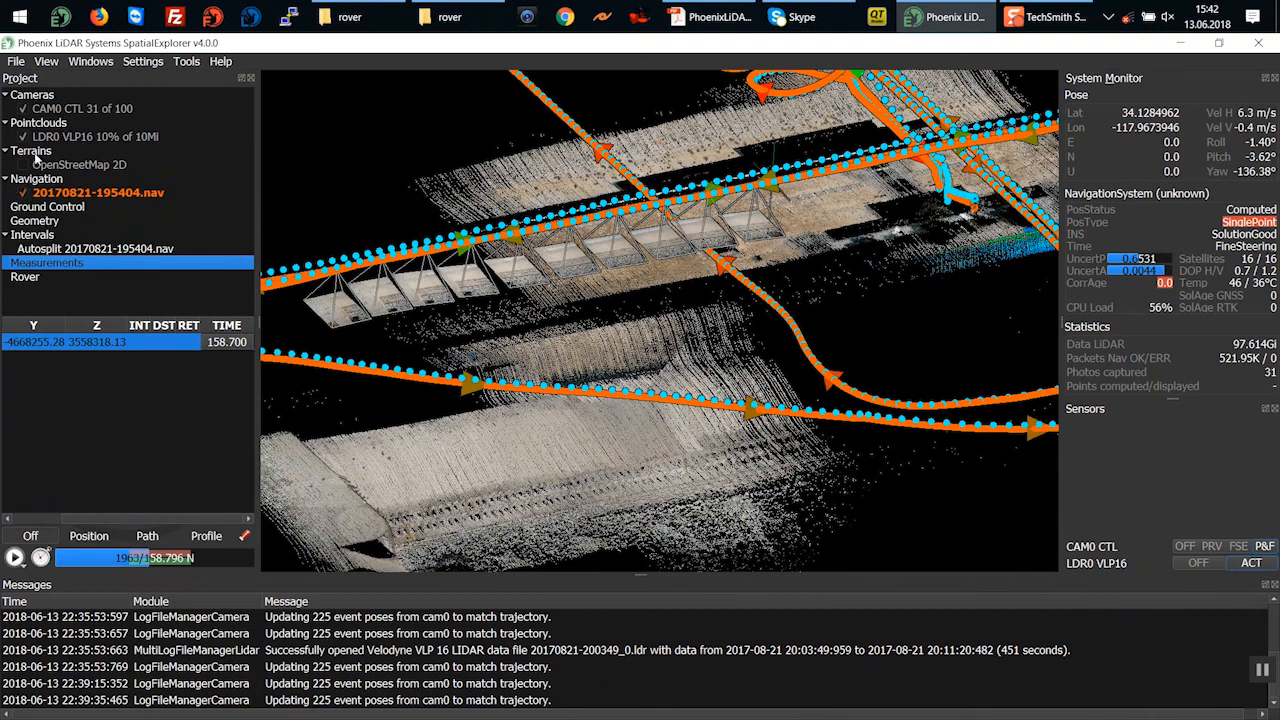
left_click(22, 137)
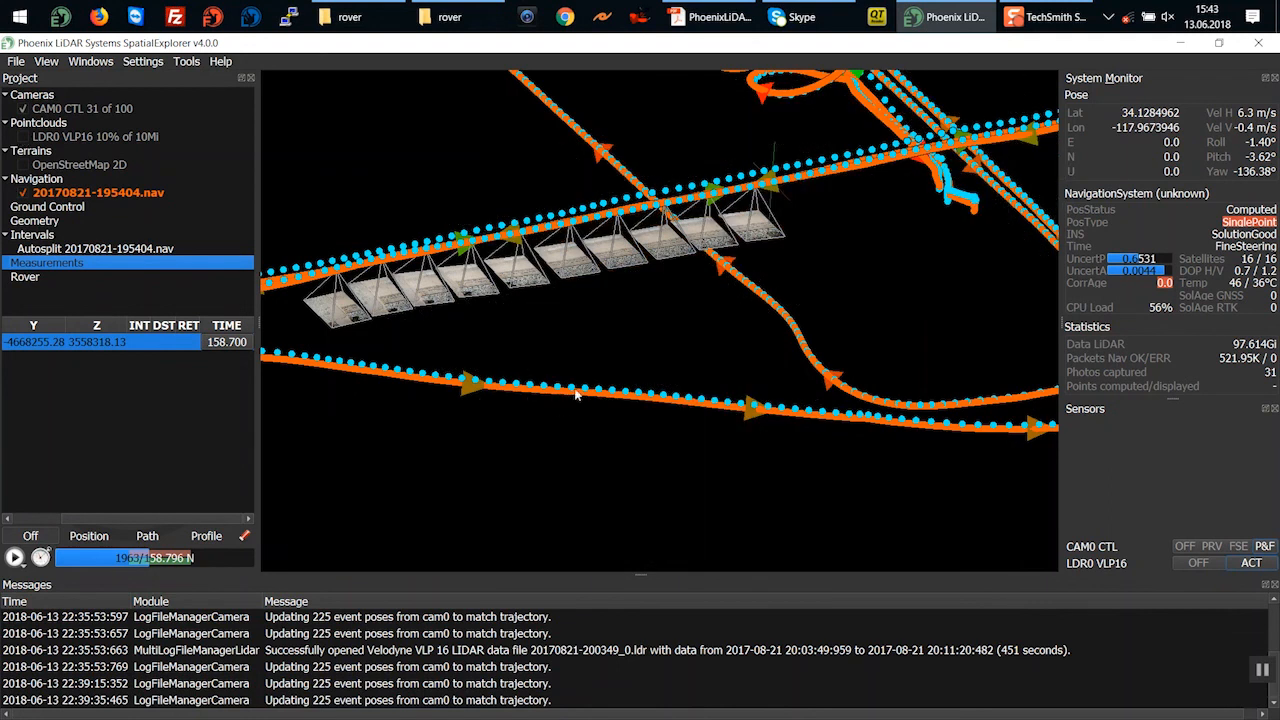
scroll(555, 385, "down", 5)
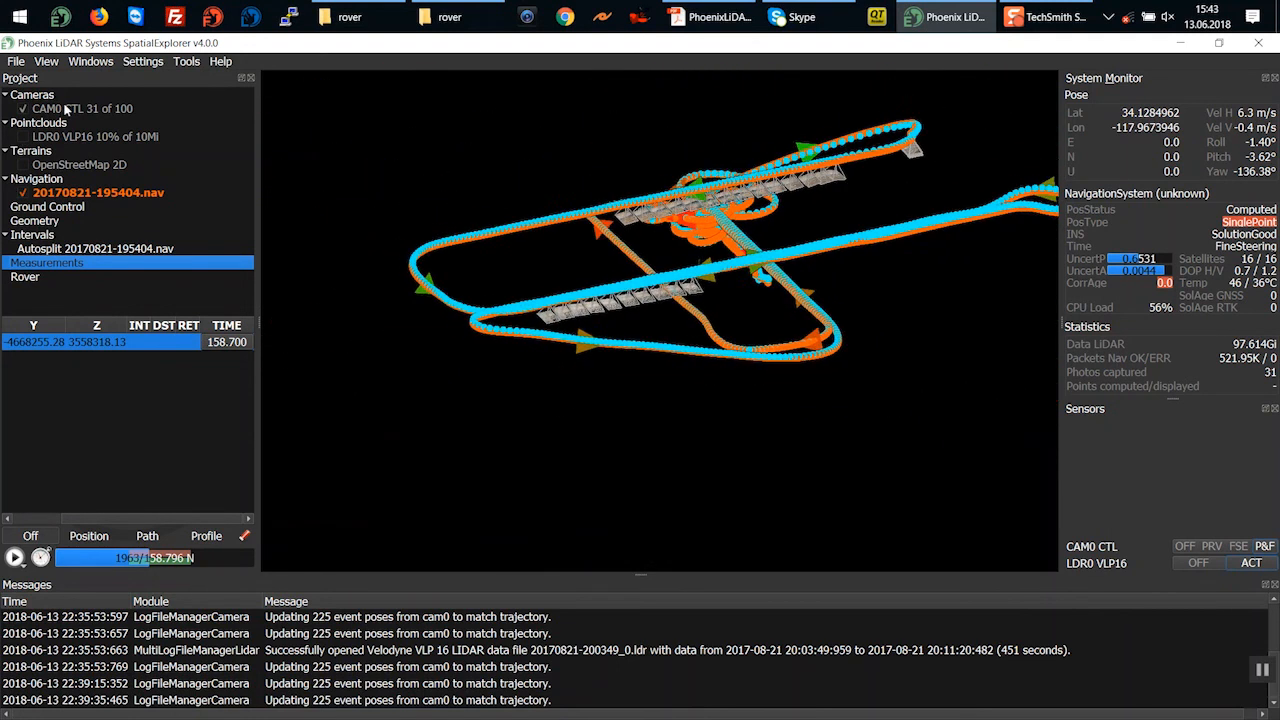
left_click(22, 108)
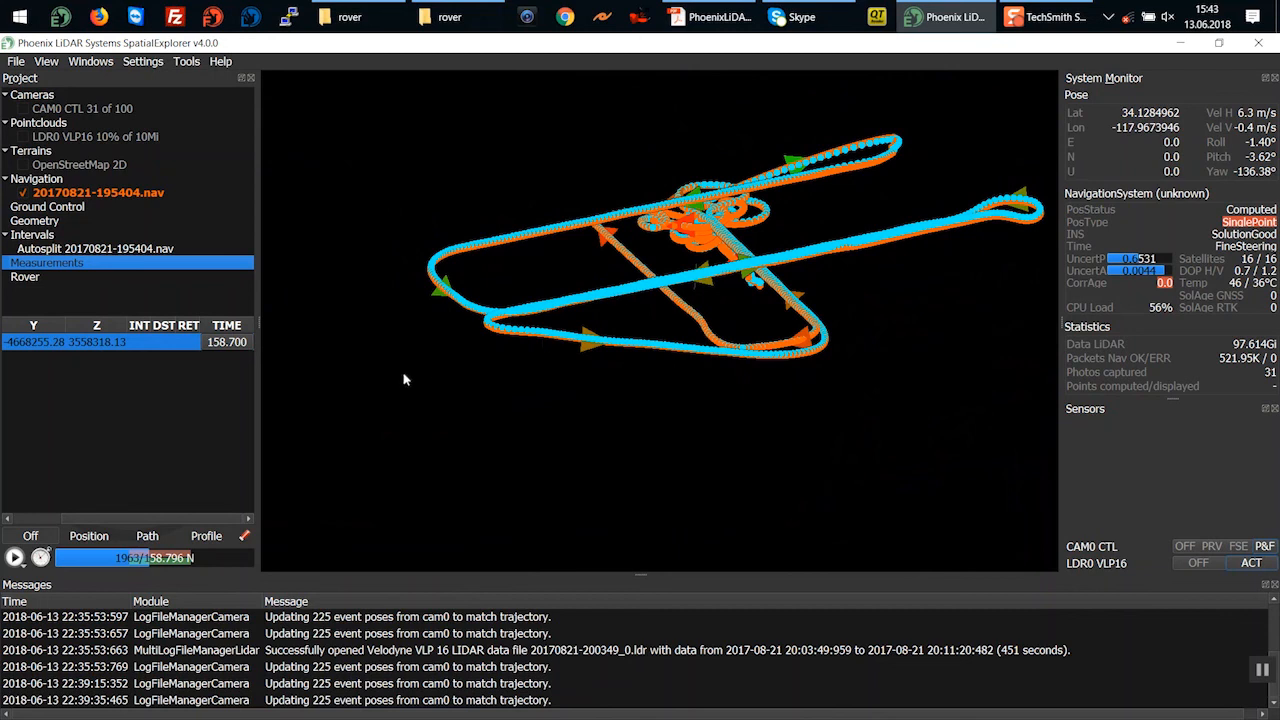
left_click(244, 536)
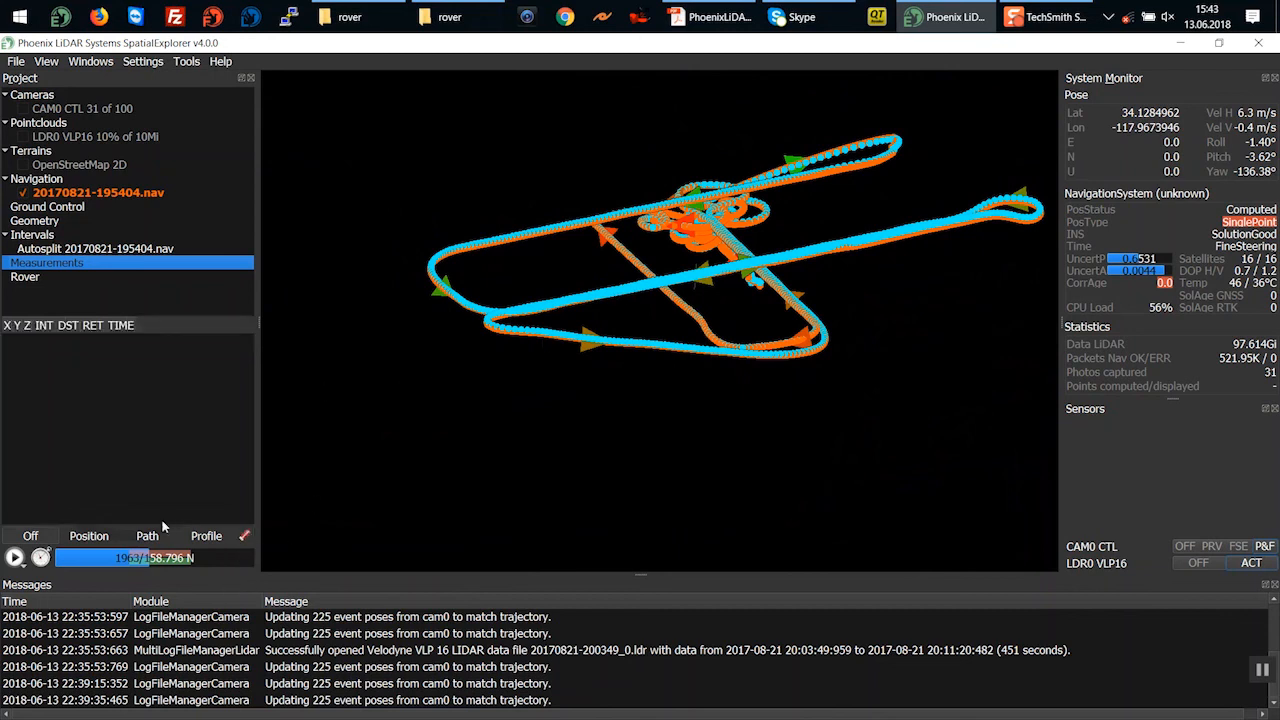
Mark position measurements at both ends of the three long flight lines on the trajectory, including the doubled line
left_click(108, 535)
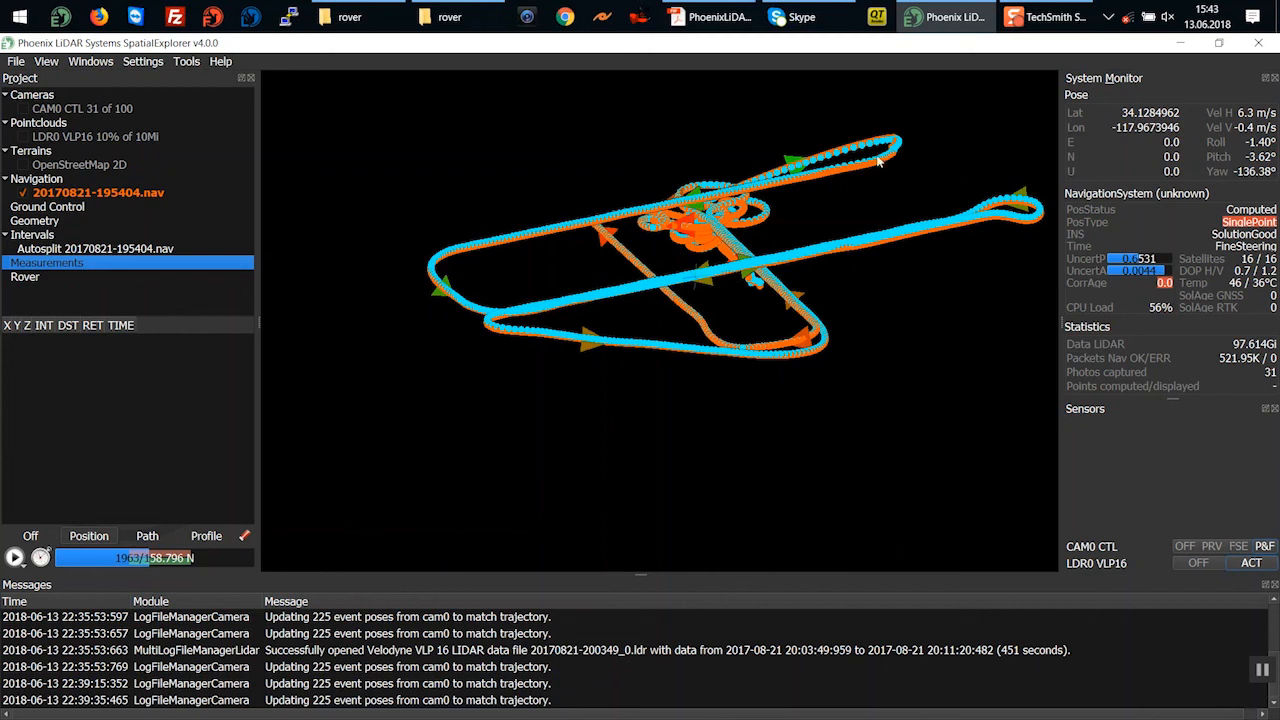
left_click(860, 172)
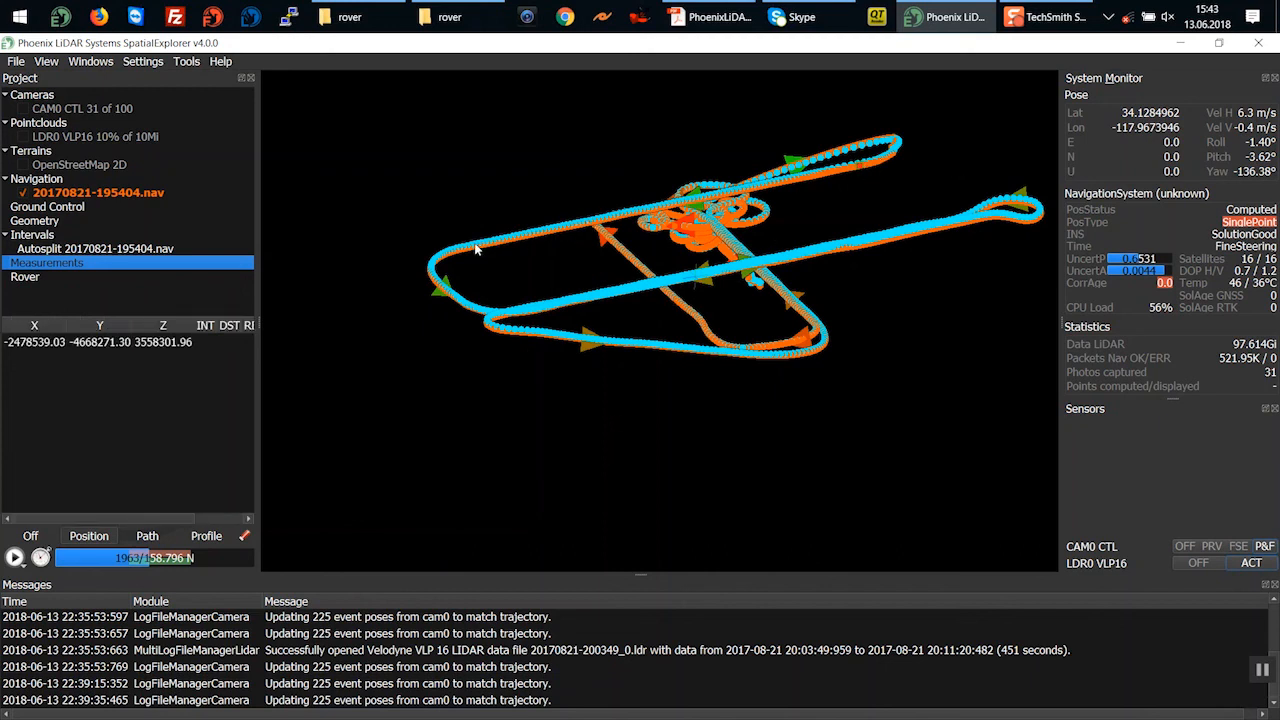
left_click(476, 246)
left_click_drag(540, 318, 496, 520)
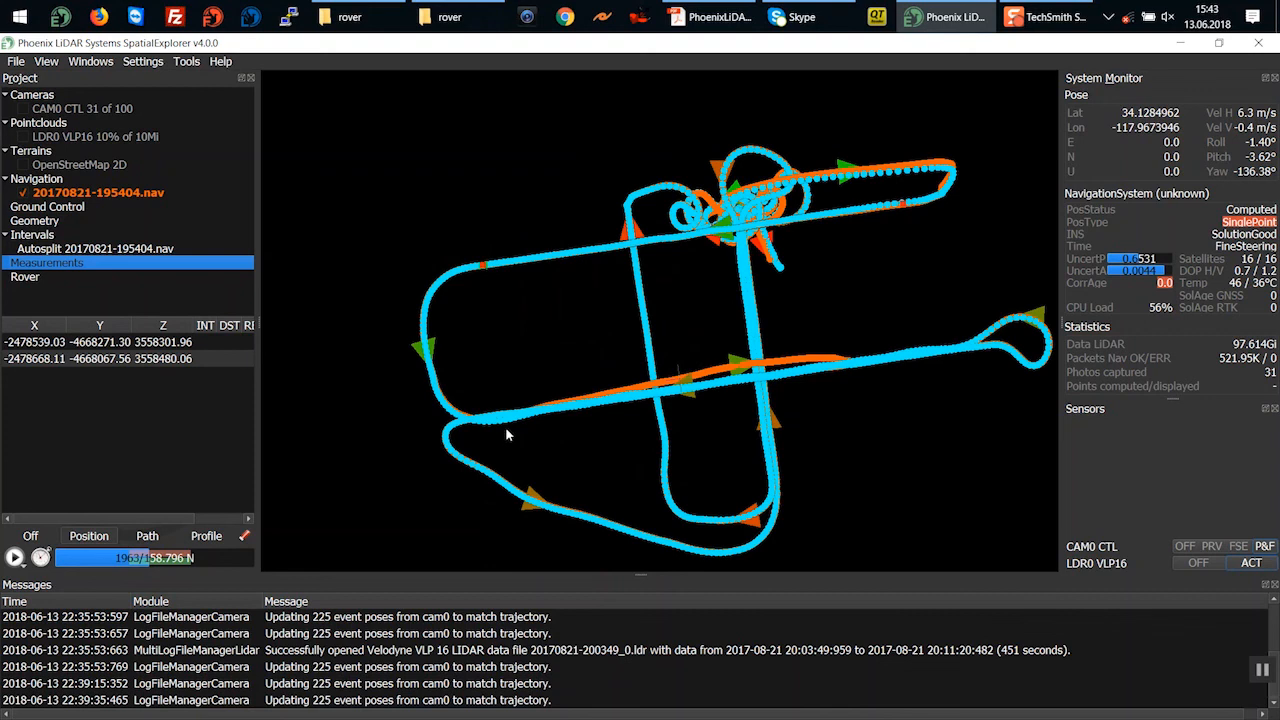
left_click(499, 418)
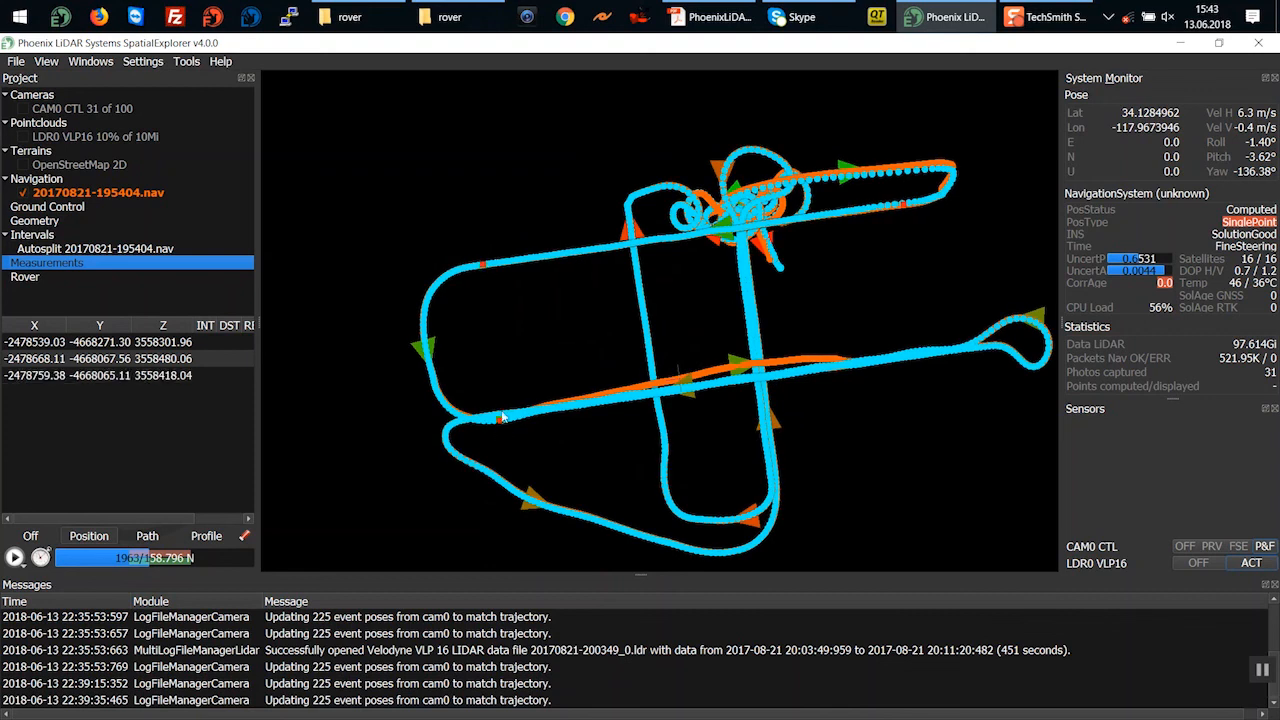
left_click(498, 403)
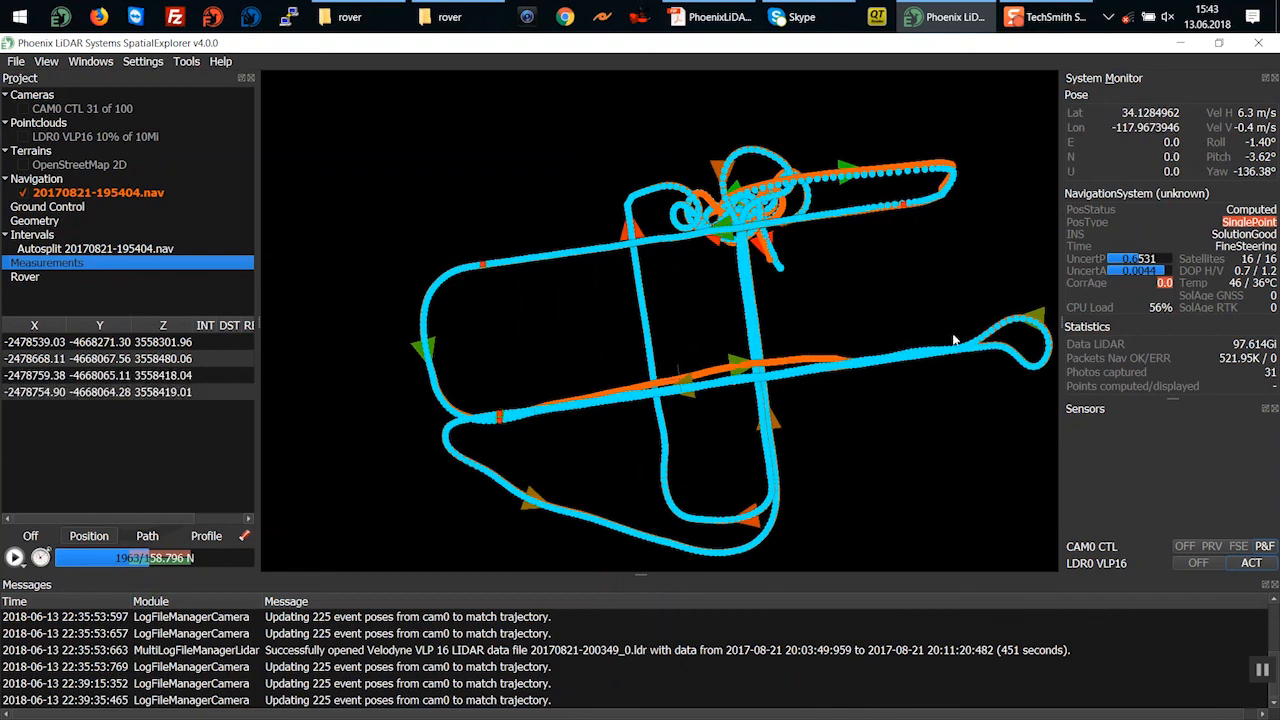
left_click(955, 352)
left_click(959, 370)
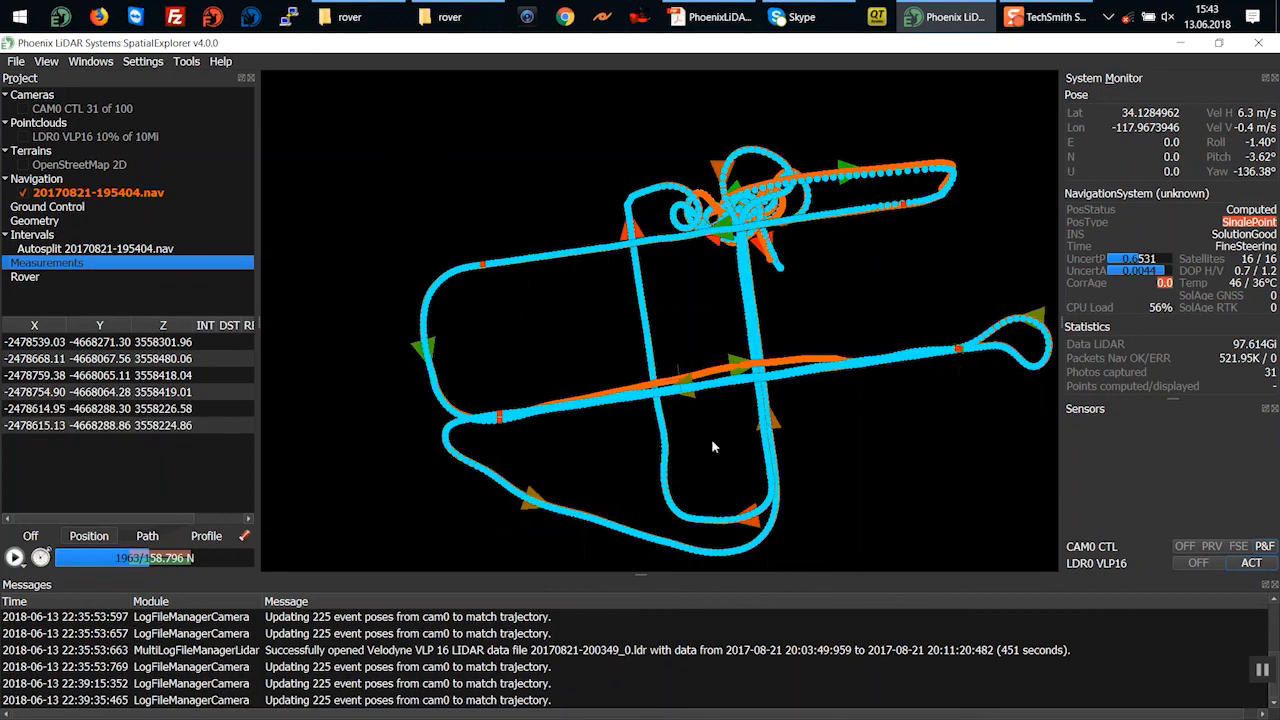
Mark position measurements at the start and end of the crossing flight lines that run perpendicular to the long ones
left_click(627, 214)
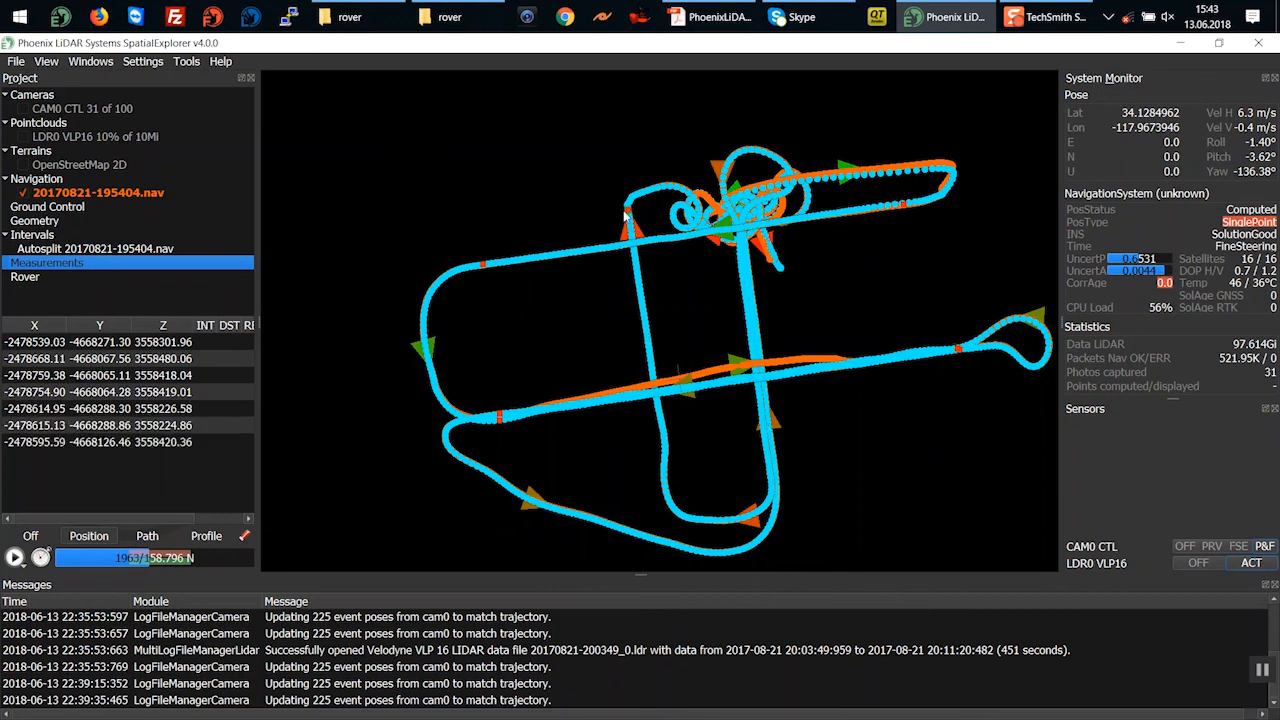
left_click(665, 478)
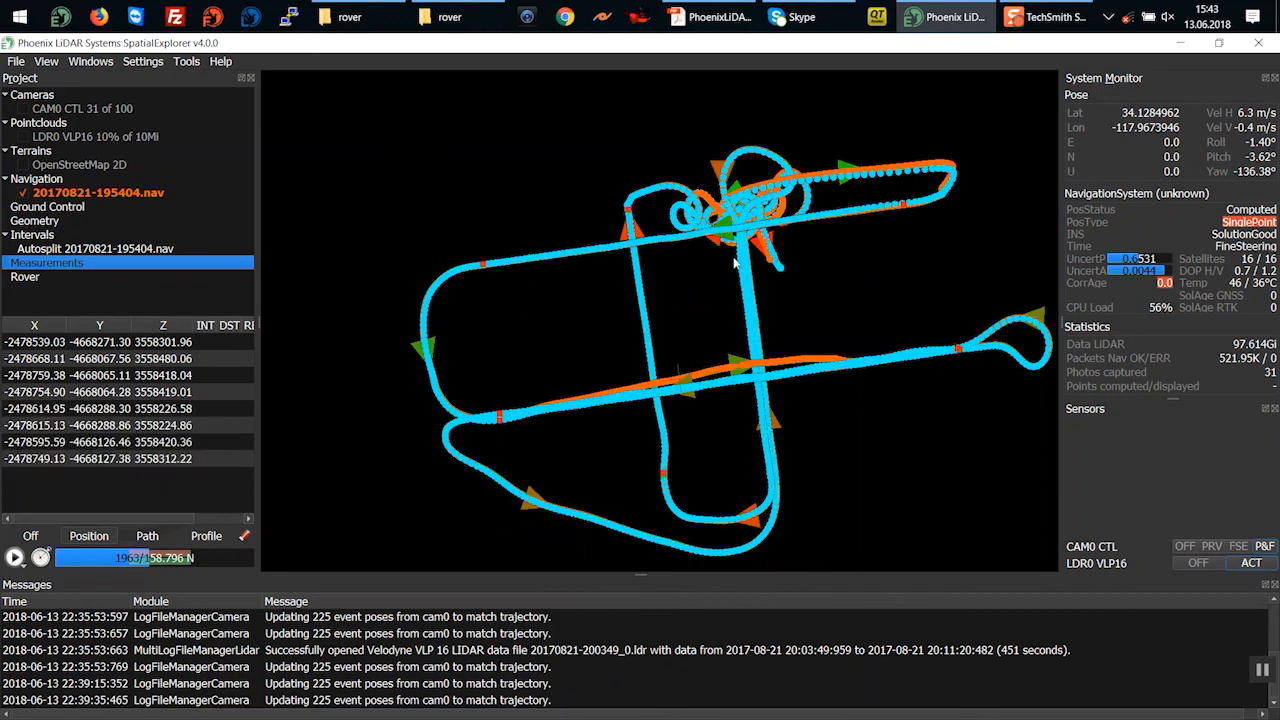
left_click(739, 260)
left_click(757, 260)
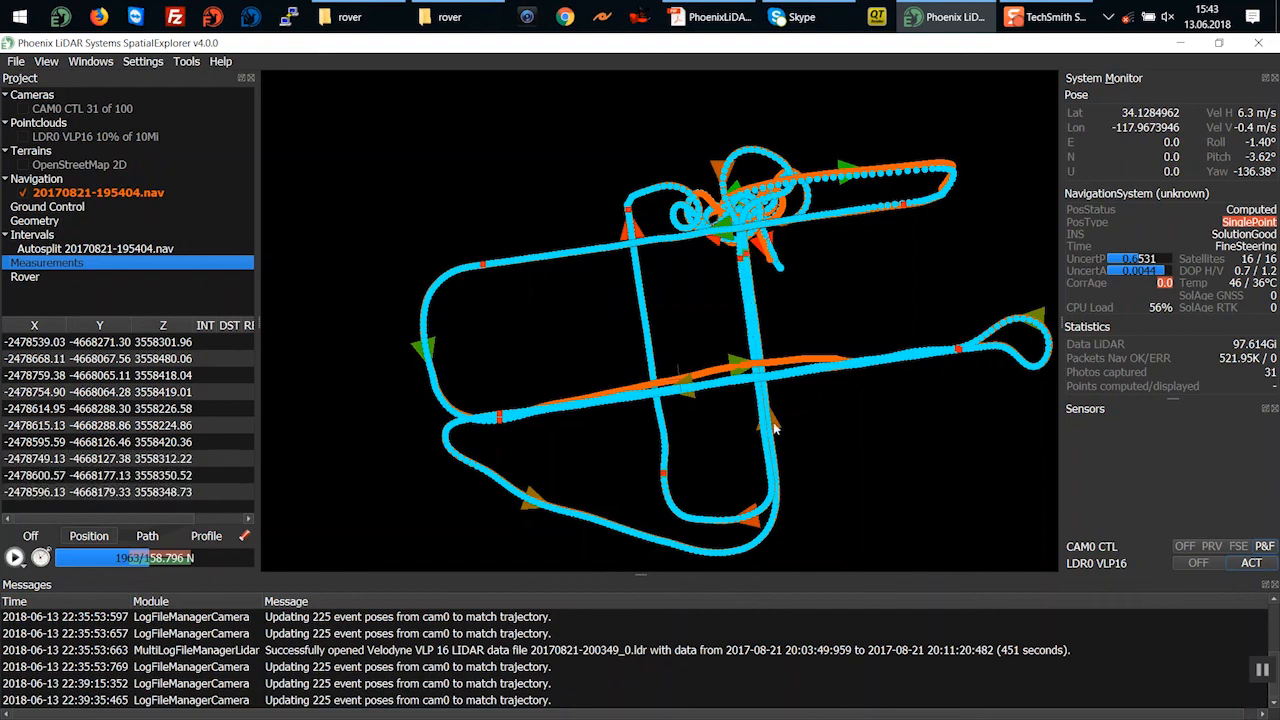
left_click(786, 472)
left_click(758, 469)
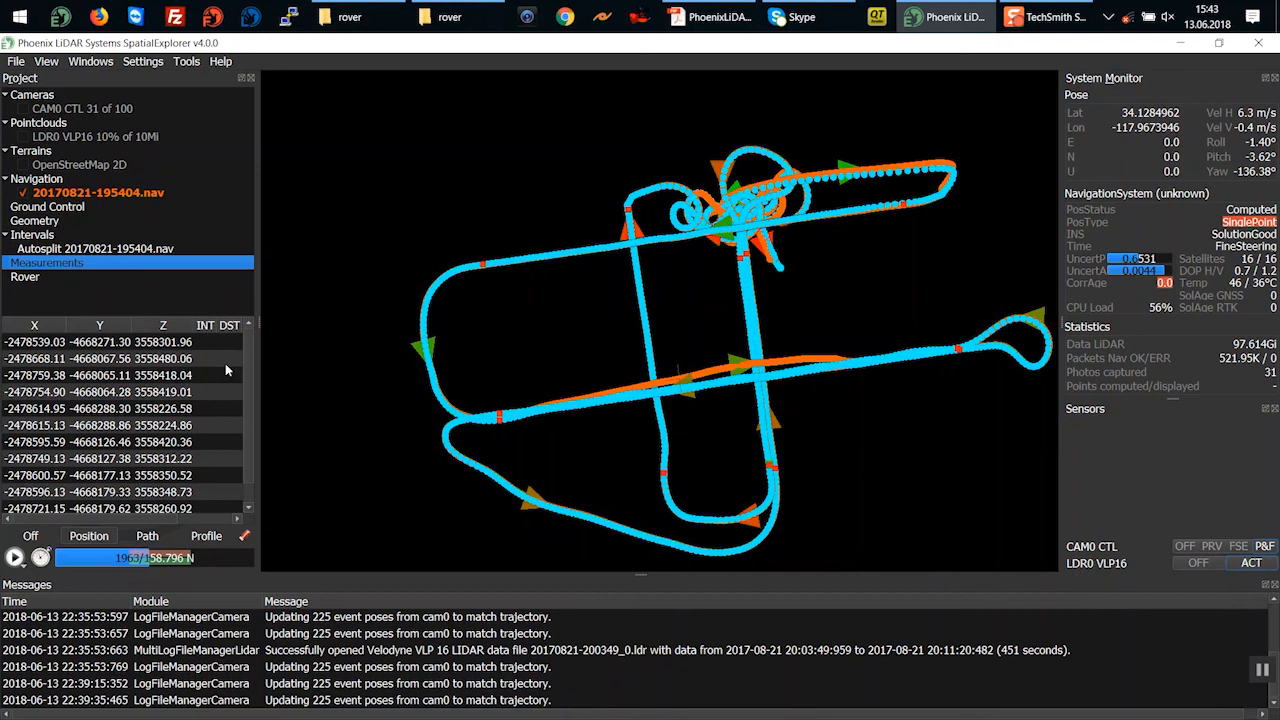
Create an interval list from the marked positions, name it with a person's first name, and compare its intervals with the Autosplit 20170821-195404.nav list
left_click(70, 236)
left_click(212, 531)
left_click_drag(588, 336, 617, 463)
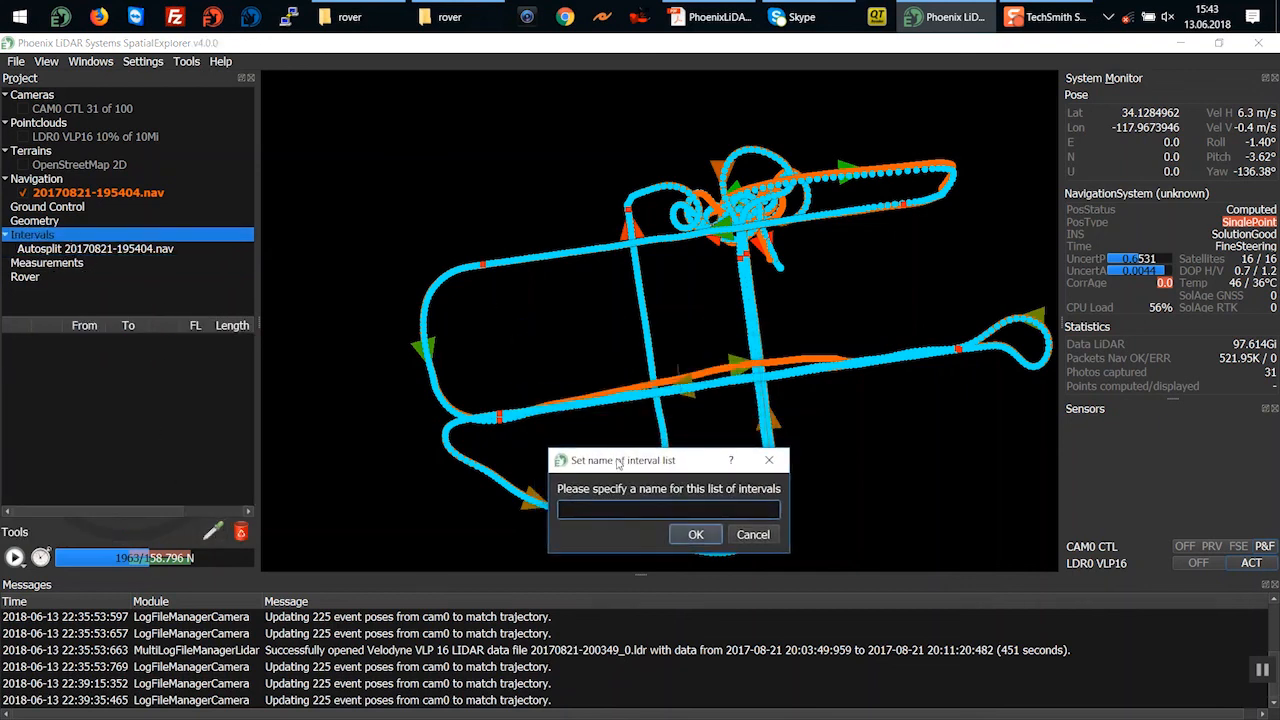
type("walter")
key("Return")
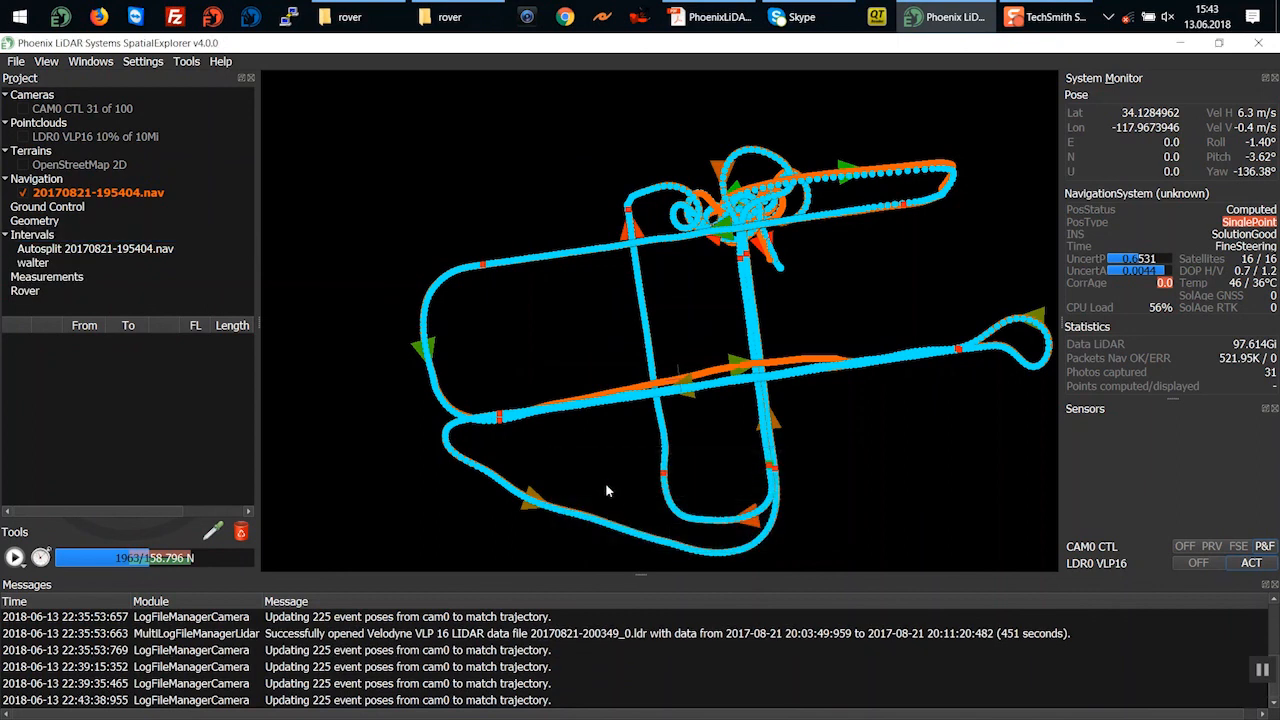
left_click(79, 263)
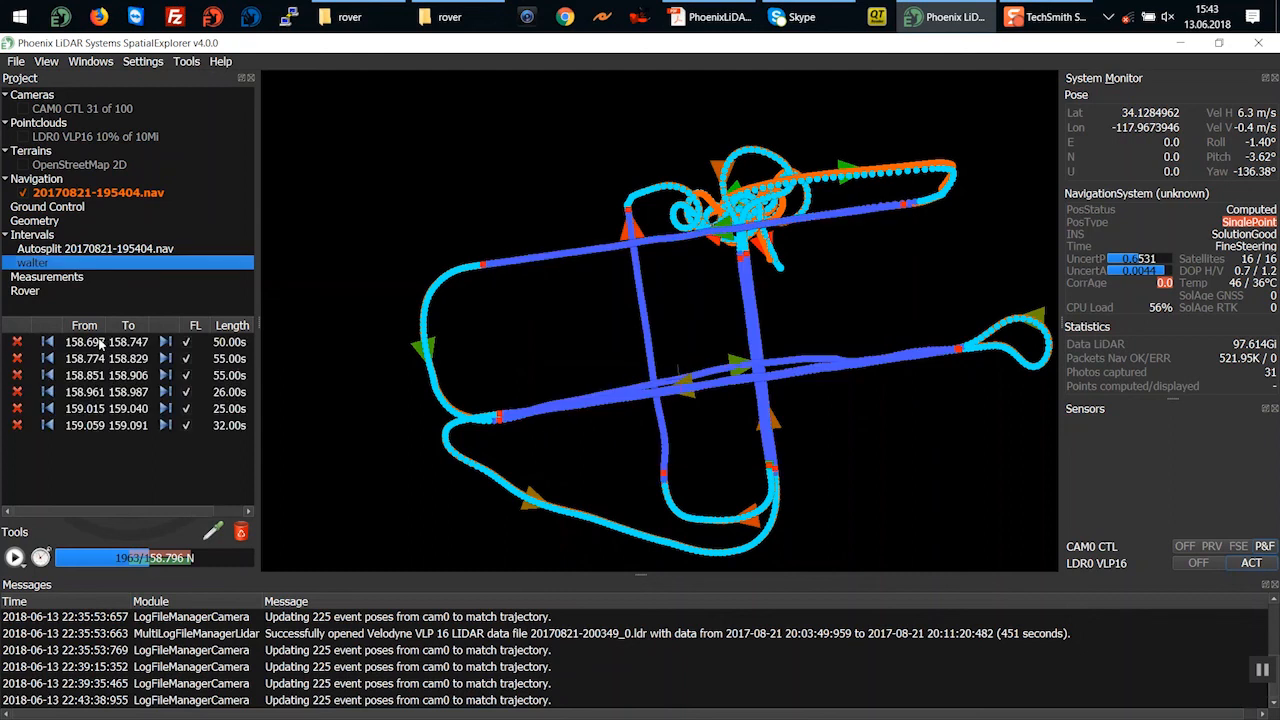
left_click(110, 254)
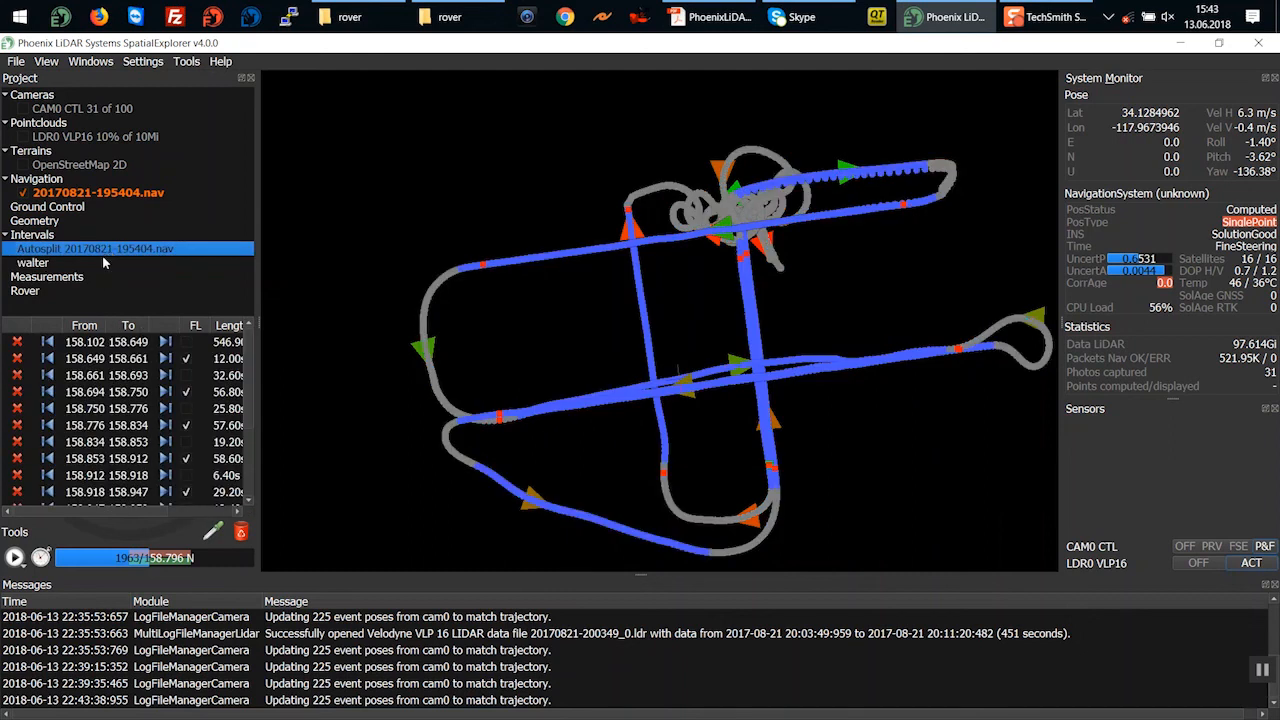
Set up a LAS export of the project to the Desktop folder with the filename out.las
left_click(104, 262)
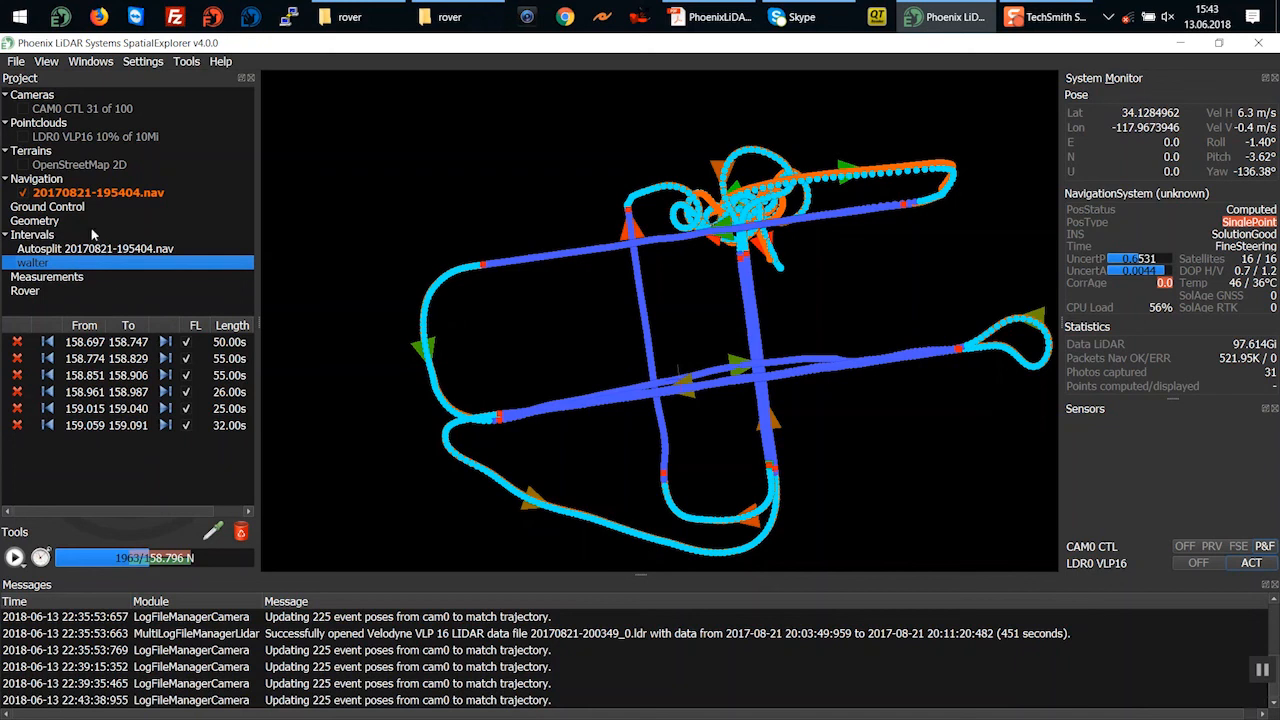
left_click(12, 62)
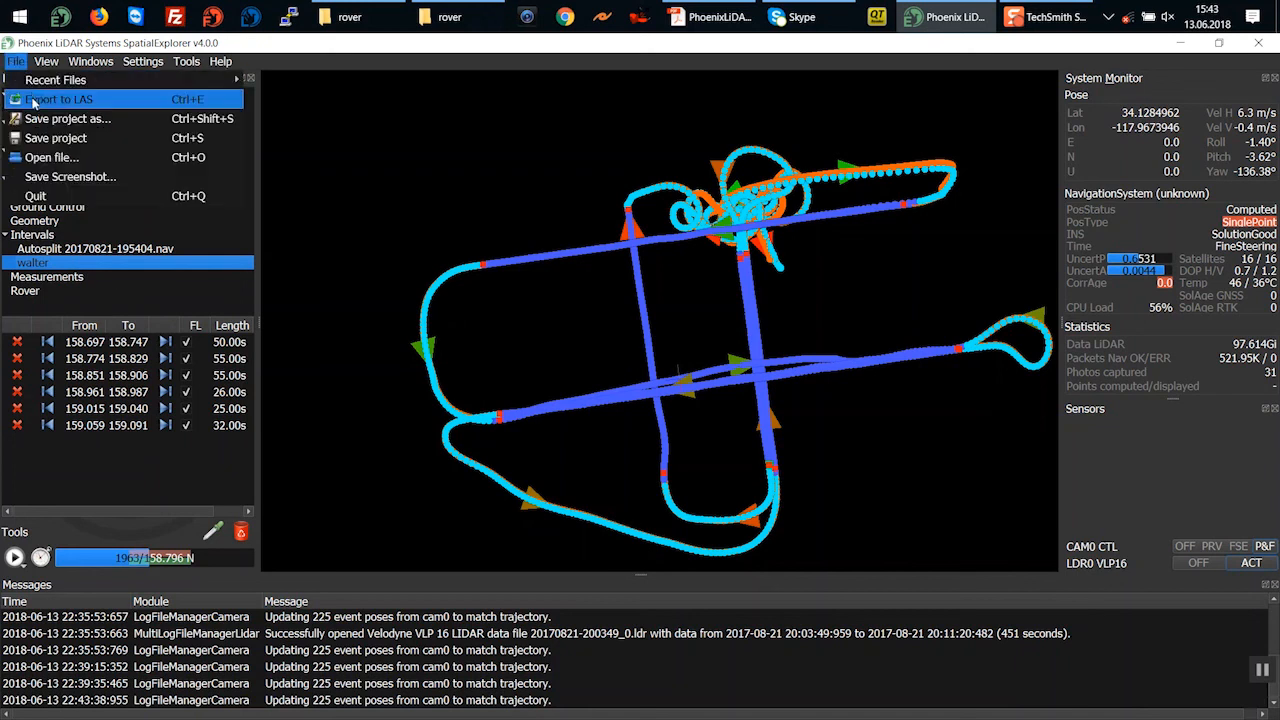
left_click(40, 100)
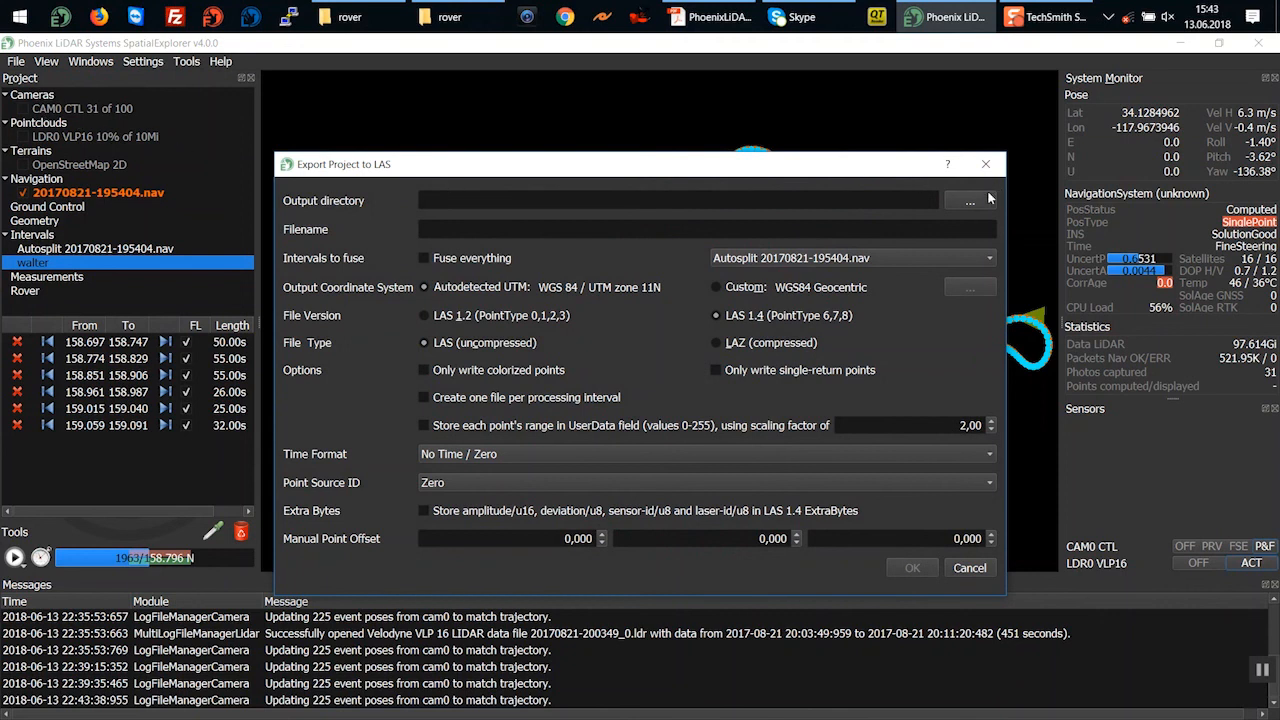
left_click(969, 201)
left_click(80, 187)
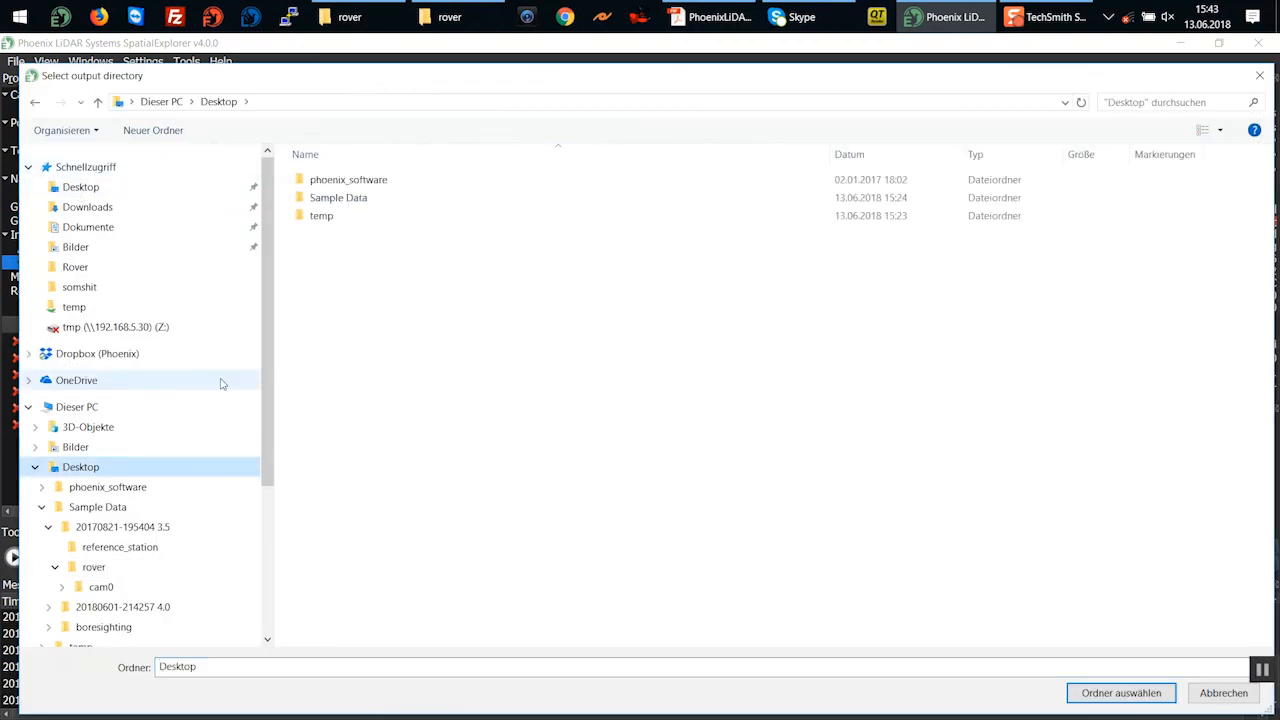
left_click(404, 667)
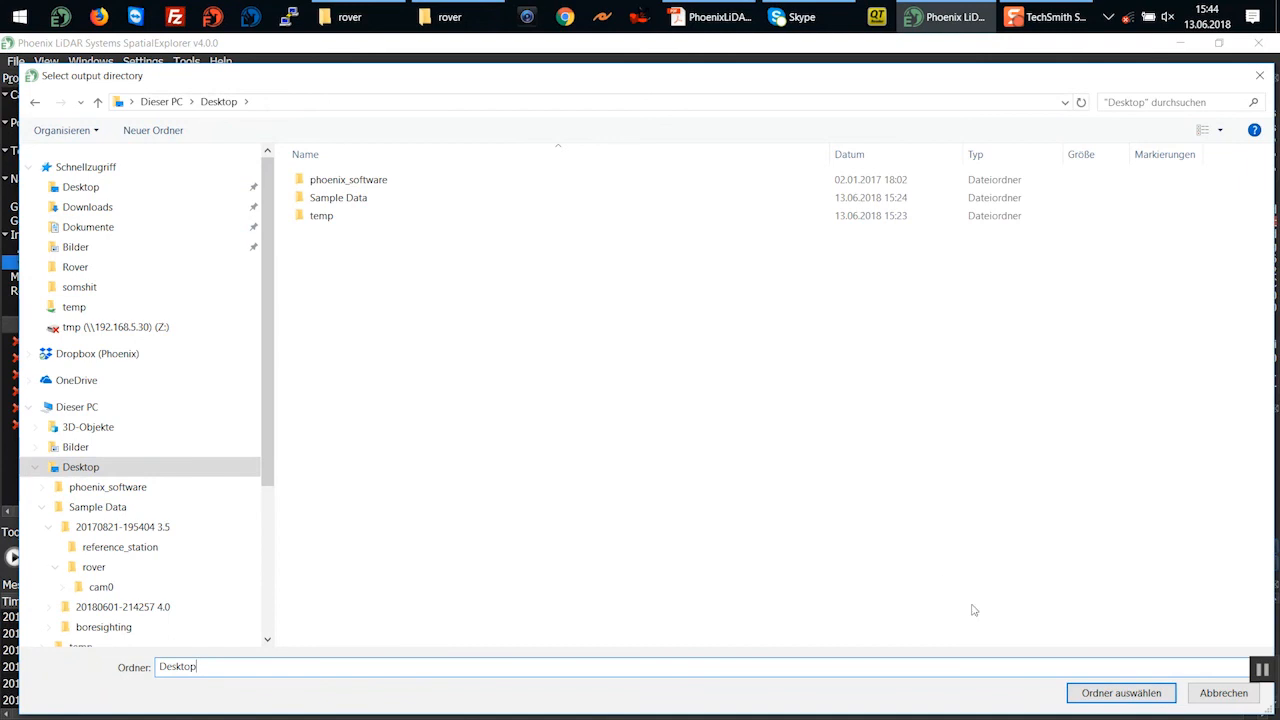
left_click(1121, 693)
left_click(445, 231)
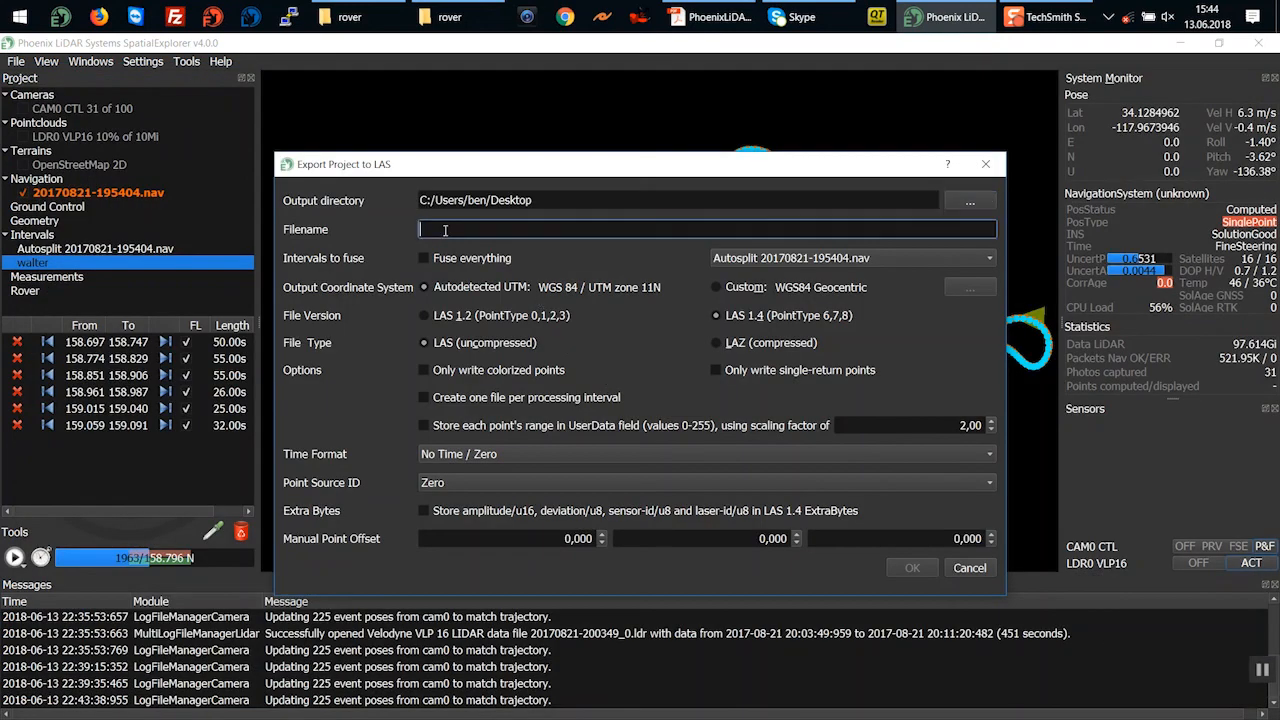
type("out.las")
Choose the Autosplit 20170821-195404.nav intervals to fuse and create one file per processing interval
left_click(466, 261)
left_click(466, 261)
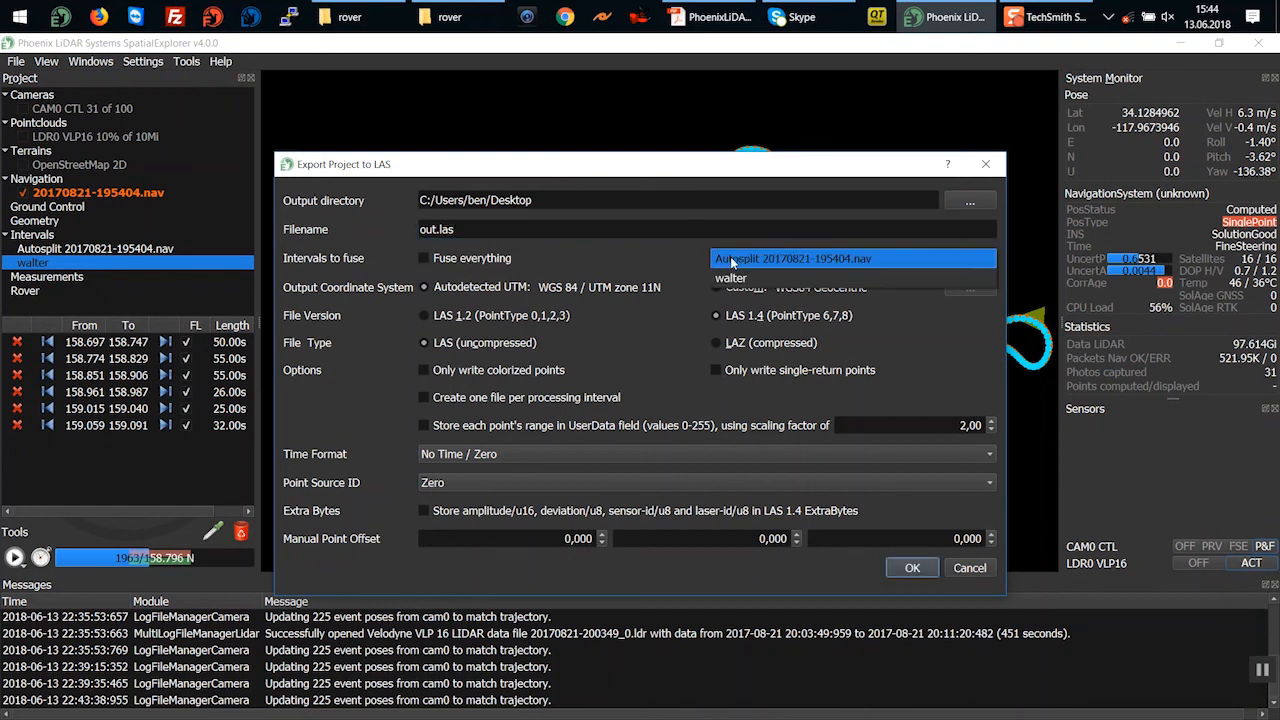
left_click(730, 257)
left_click(745, 260)
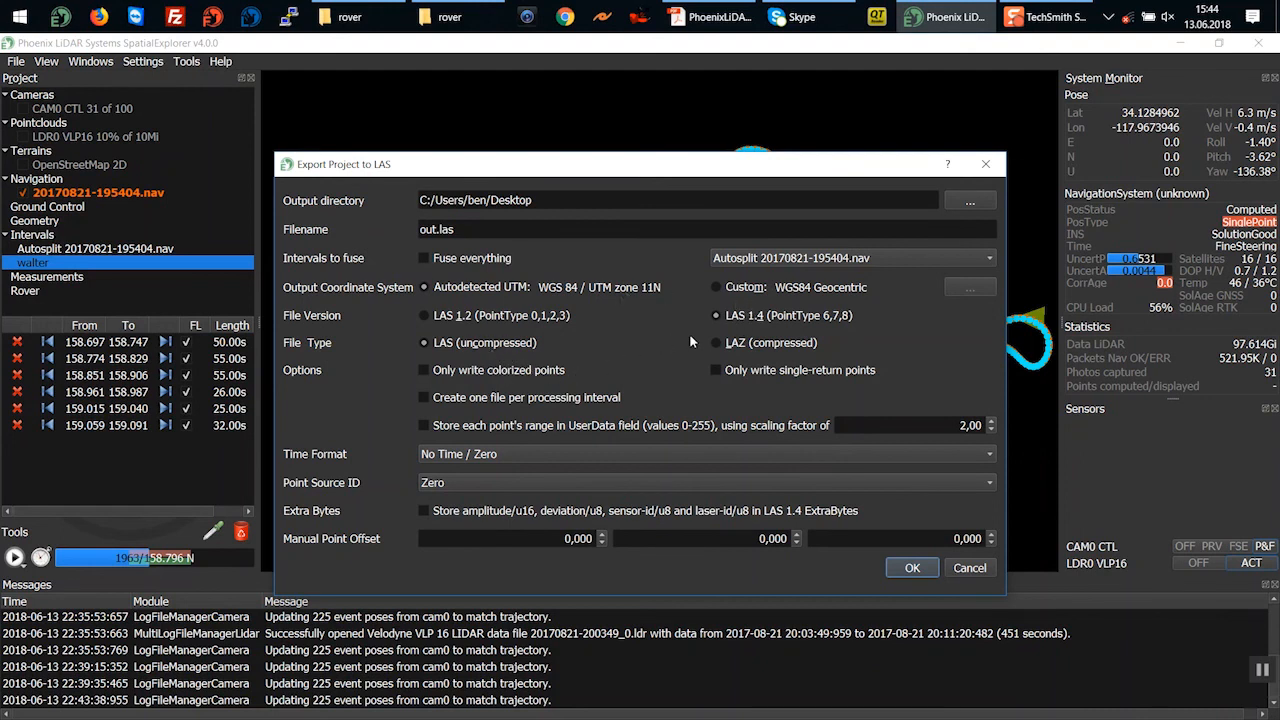
left_click(544, 399)
left_click(150, 252)
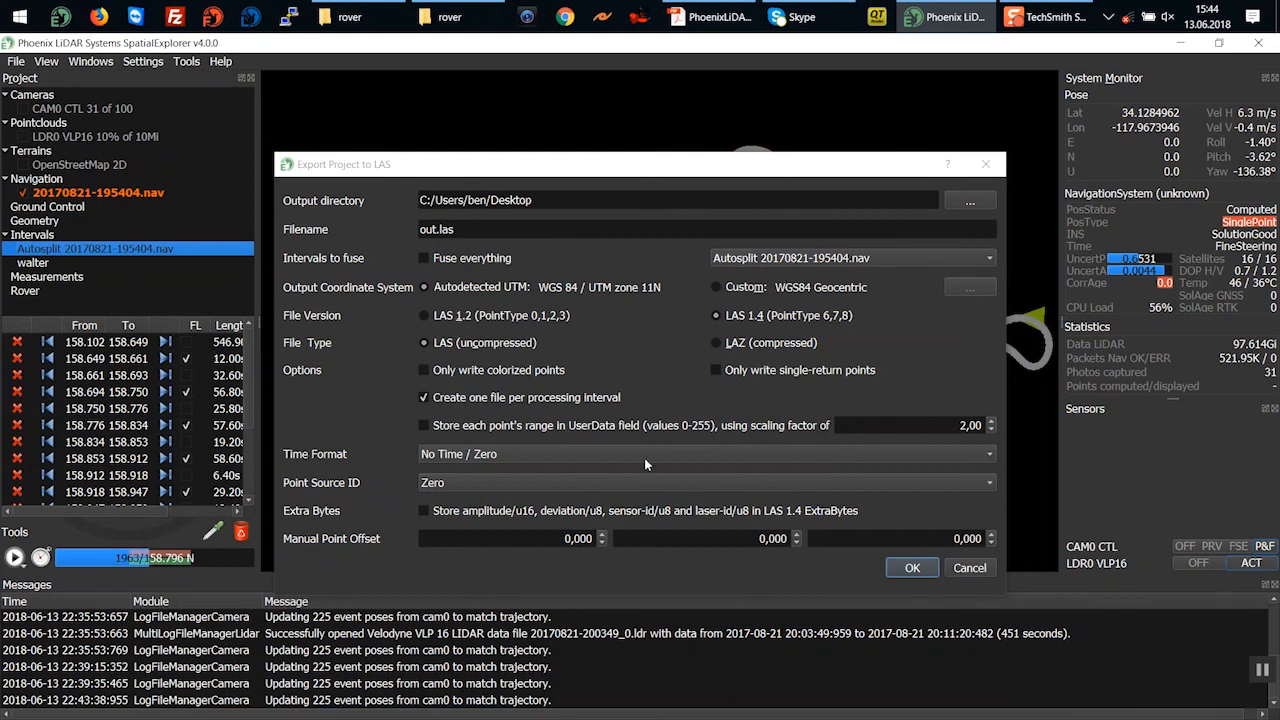
Set the time format to Time of Week (seconds) and the point source ID to Index of Interval starting at 1, with all curves set to 0
left_click(527, 451)
left_click(520, 510)
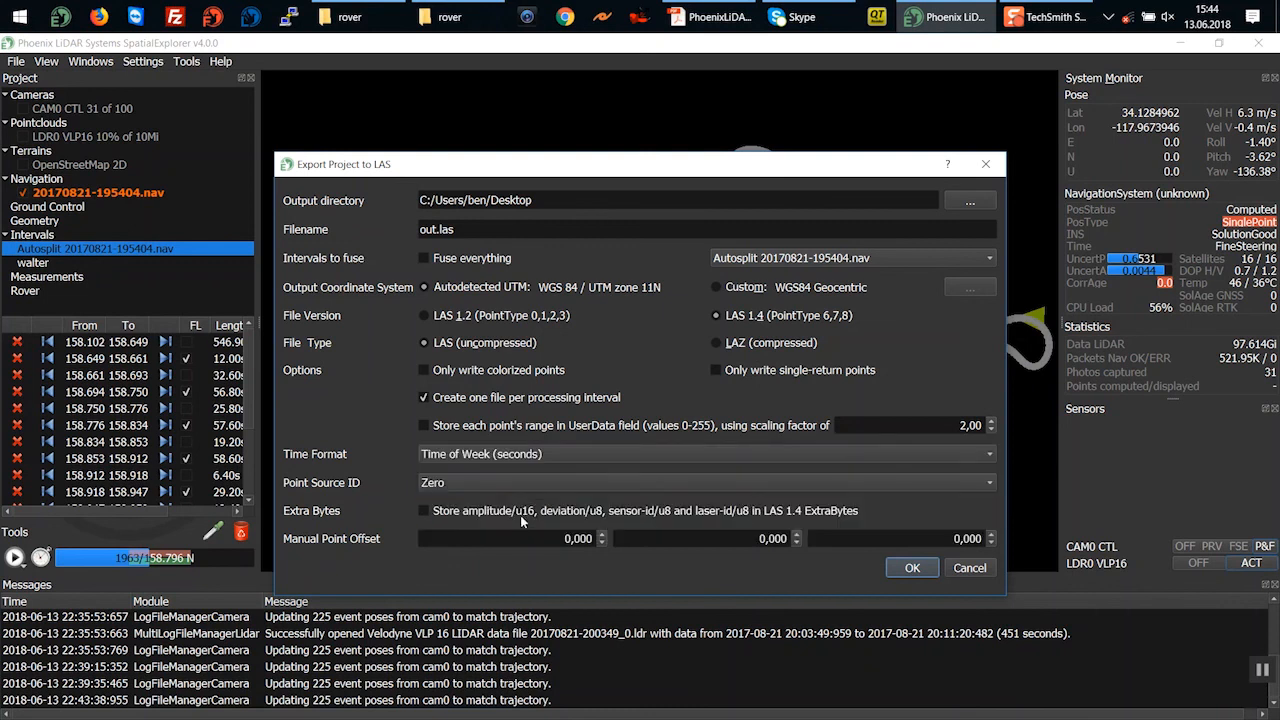
left_click(507, 484)
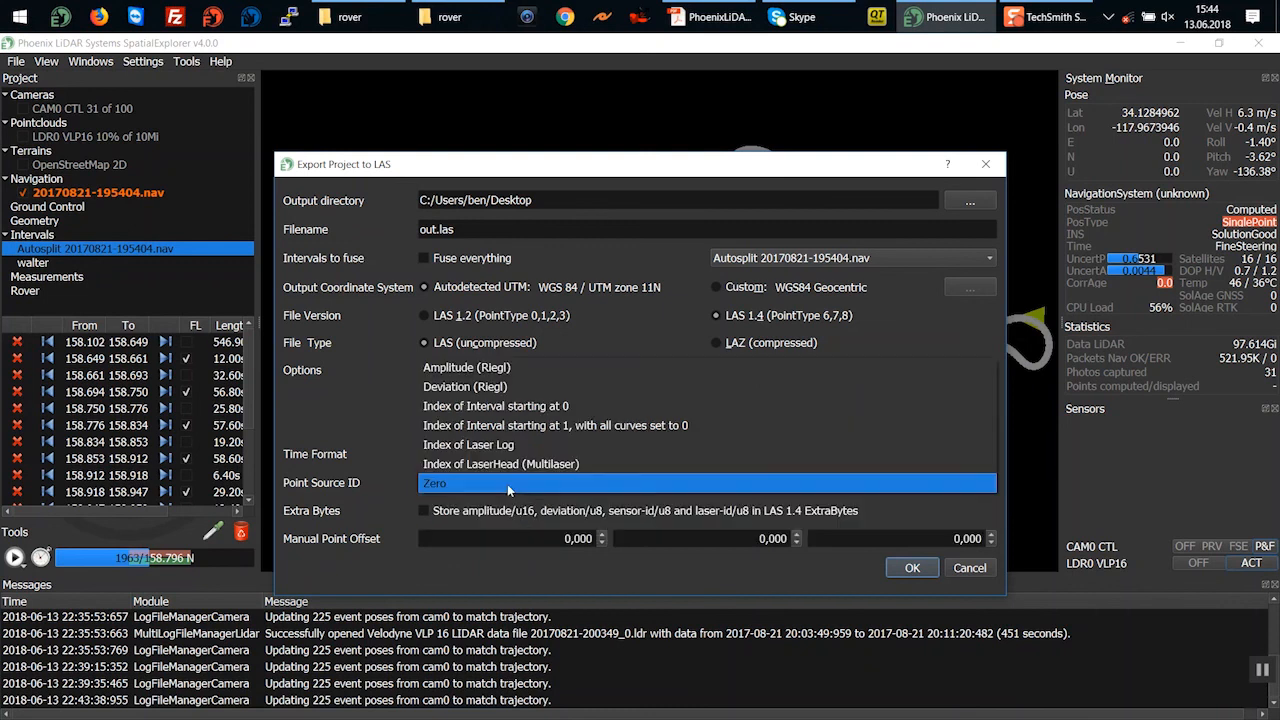
left_click(513, 428)
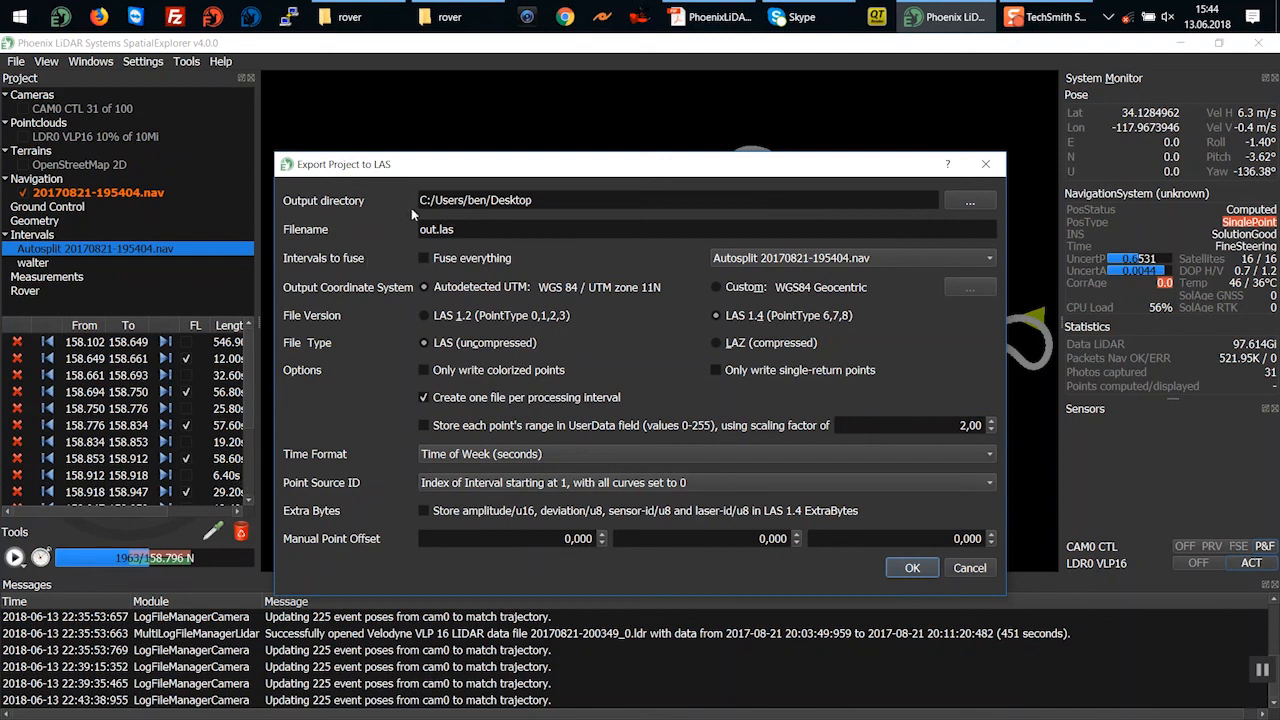
Examine the first eight Autosplit intervals one by one against the trajectory to see which are flight lines and which are curves
left_click_drag(437, 169, 506, 547)
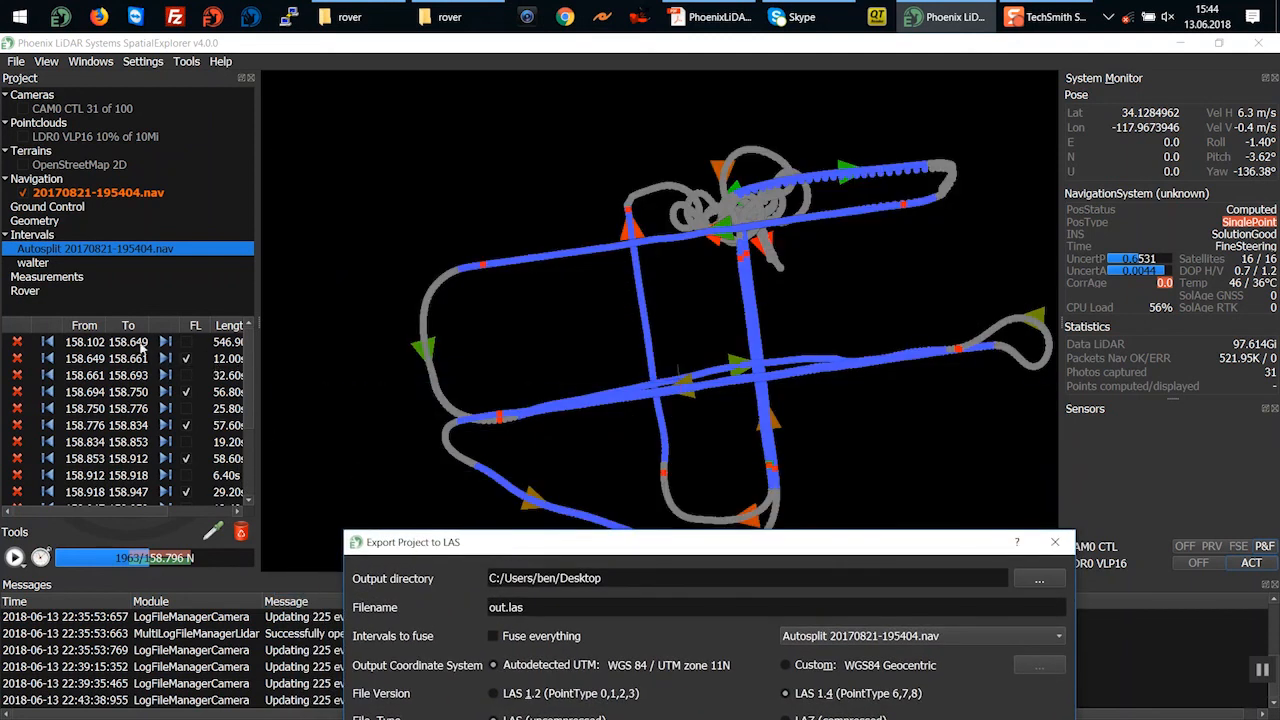
left_click(130, 343)
left_click_drag(657, 336, 576, 476)
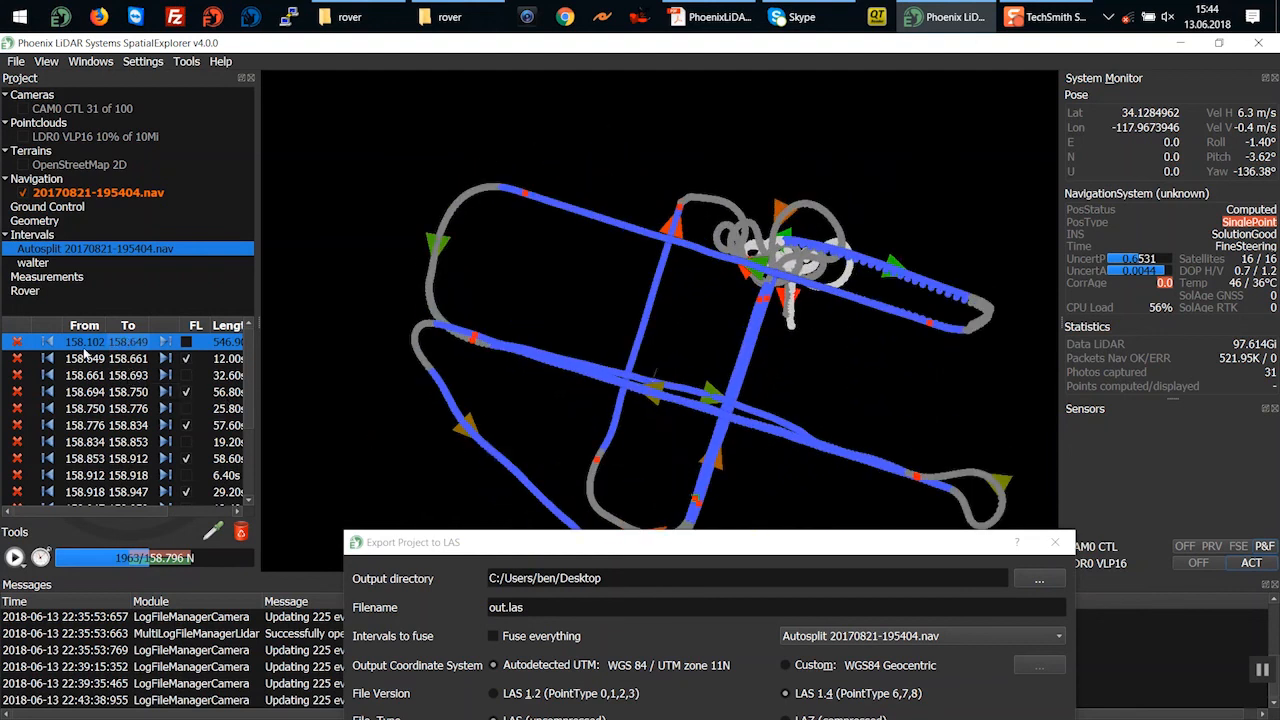
left_click(127, 365)
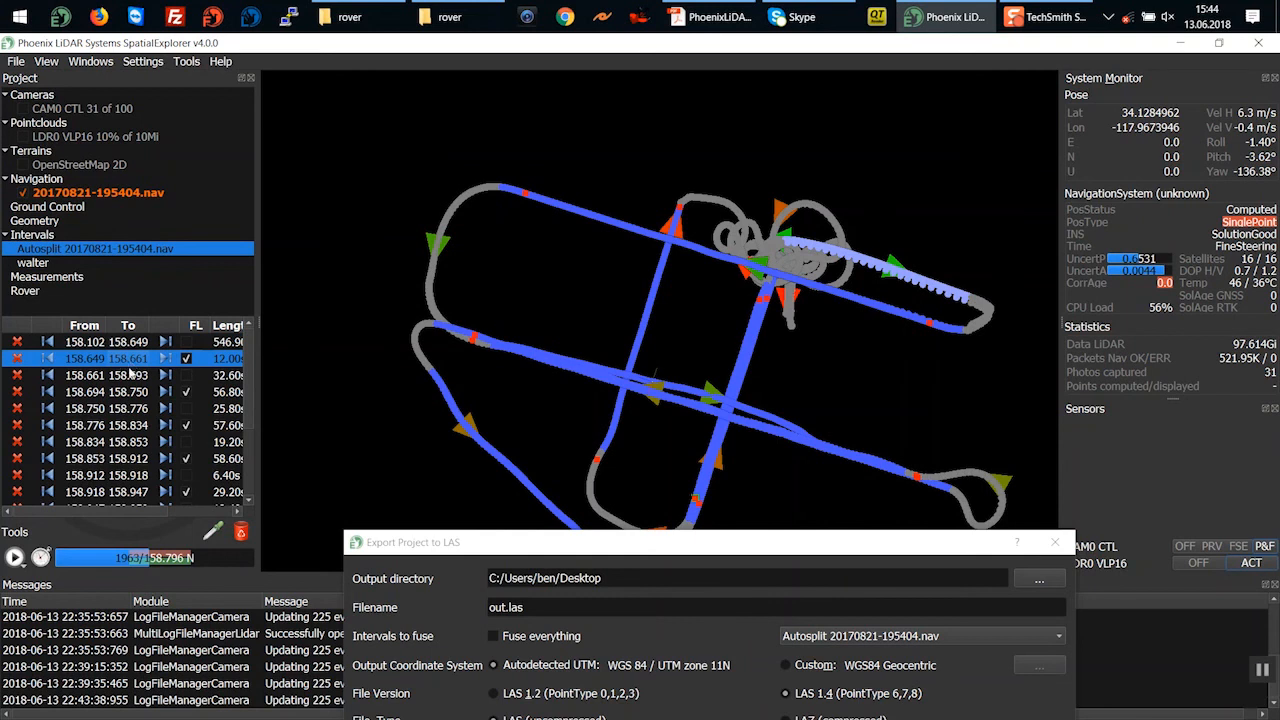
left_click(129, 376)
left_click(121, 393)
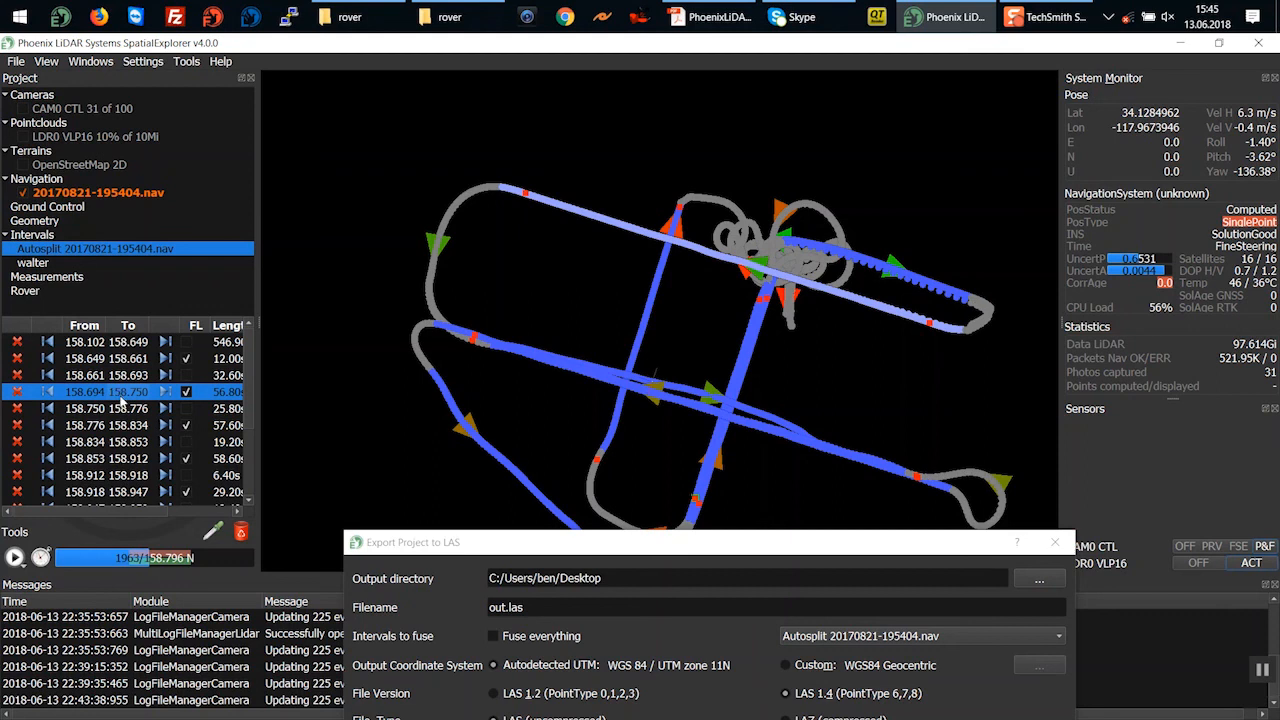
left_click(122, 410)
left_click(122, 425)
left_click(124, 442)
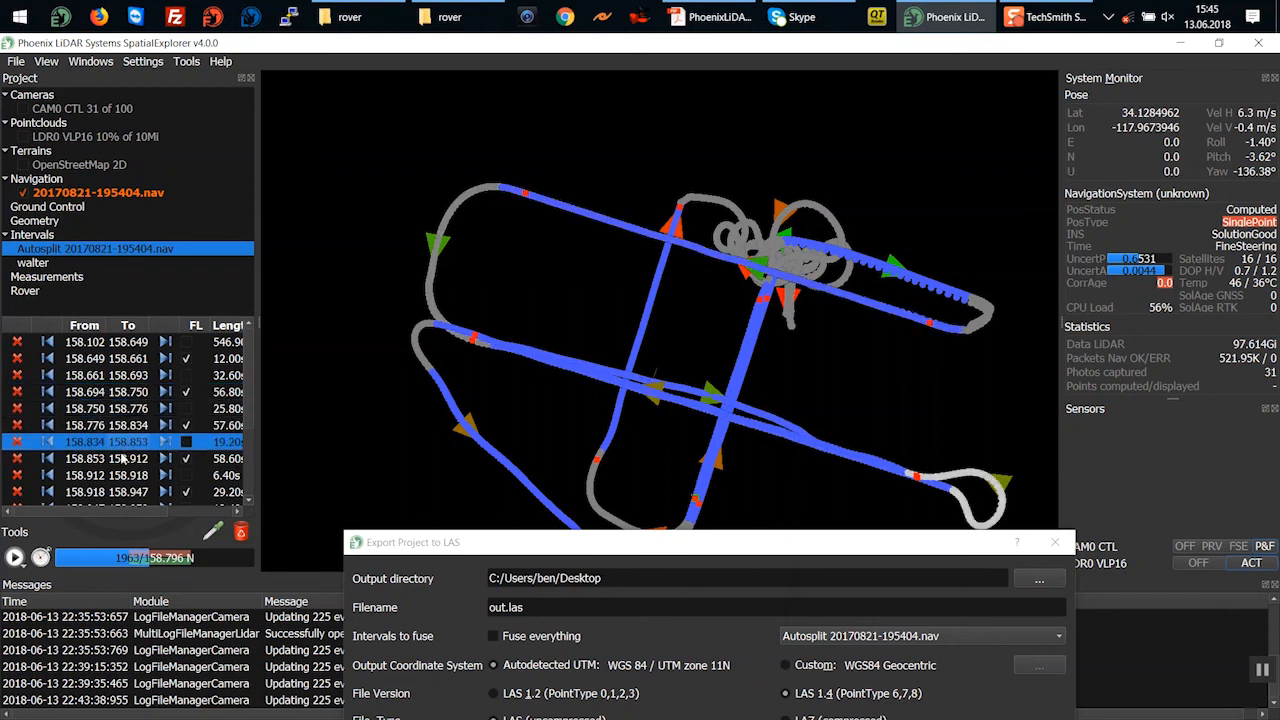
left_click(124, 459)
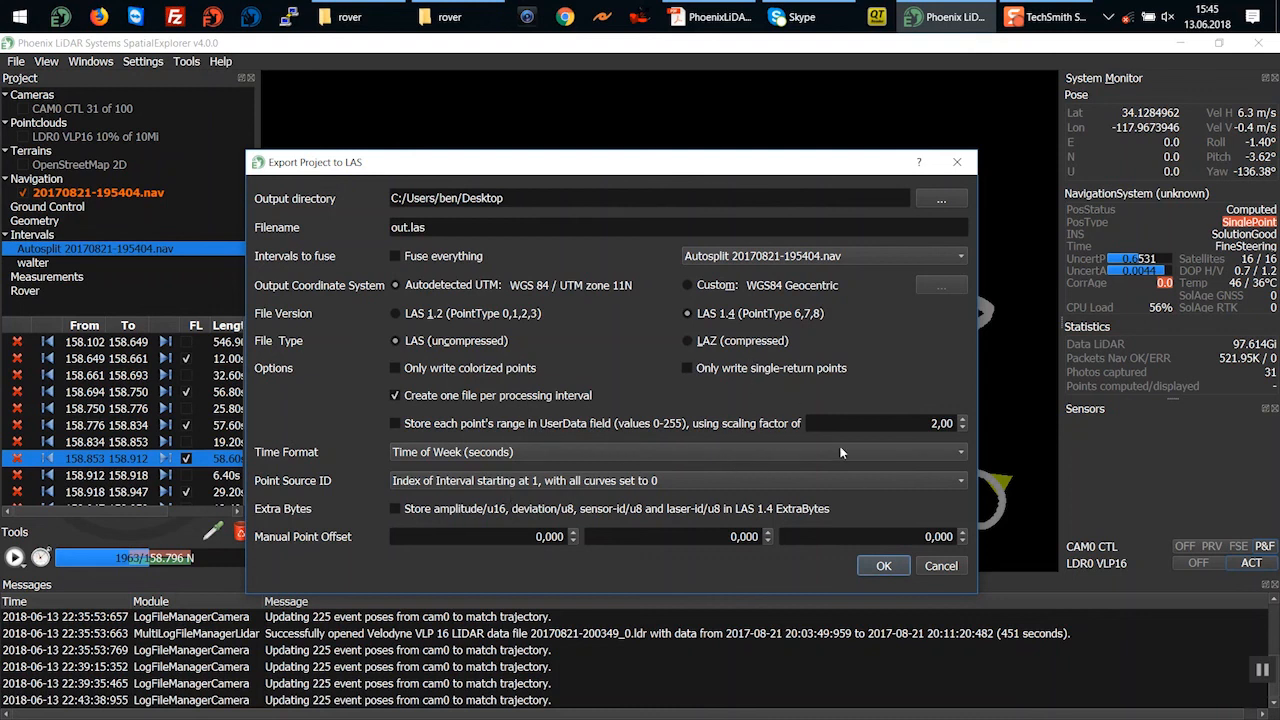
Run the LAS export and show the Desktop folder in File Explorer to check the output files
left_click(885, 567)
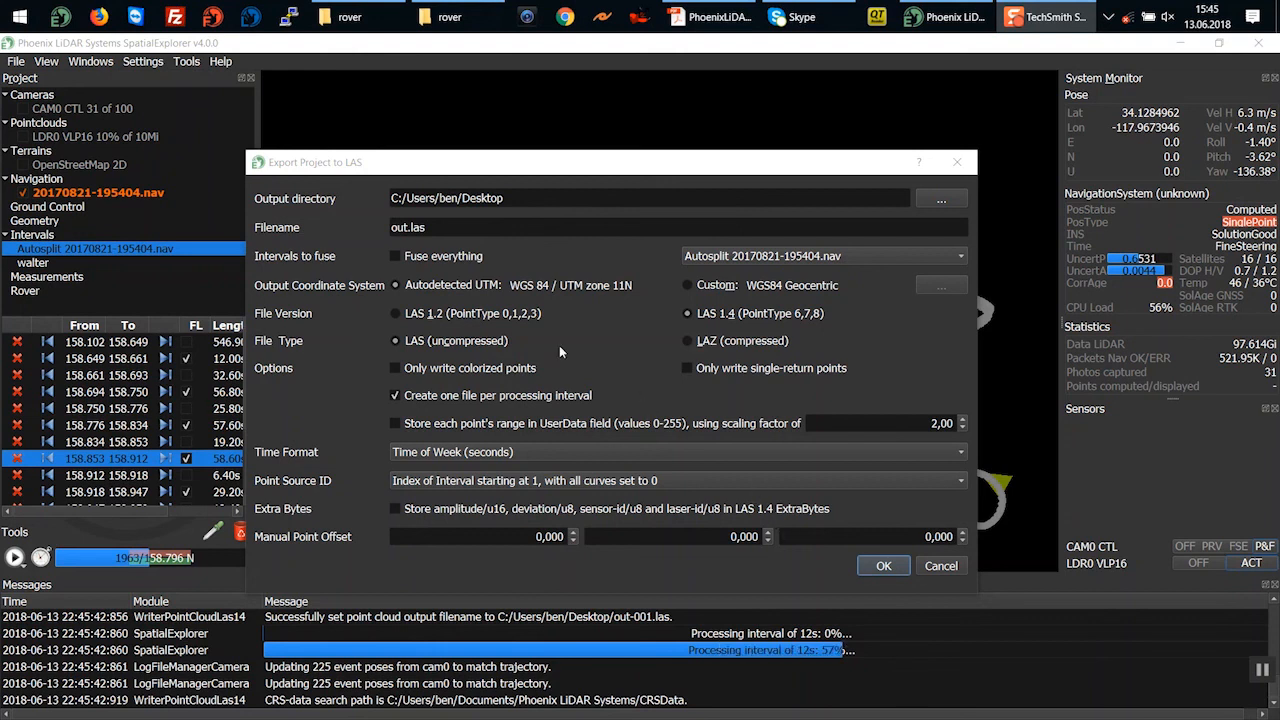
left_click(449, 17)
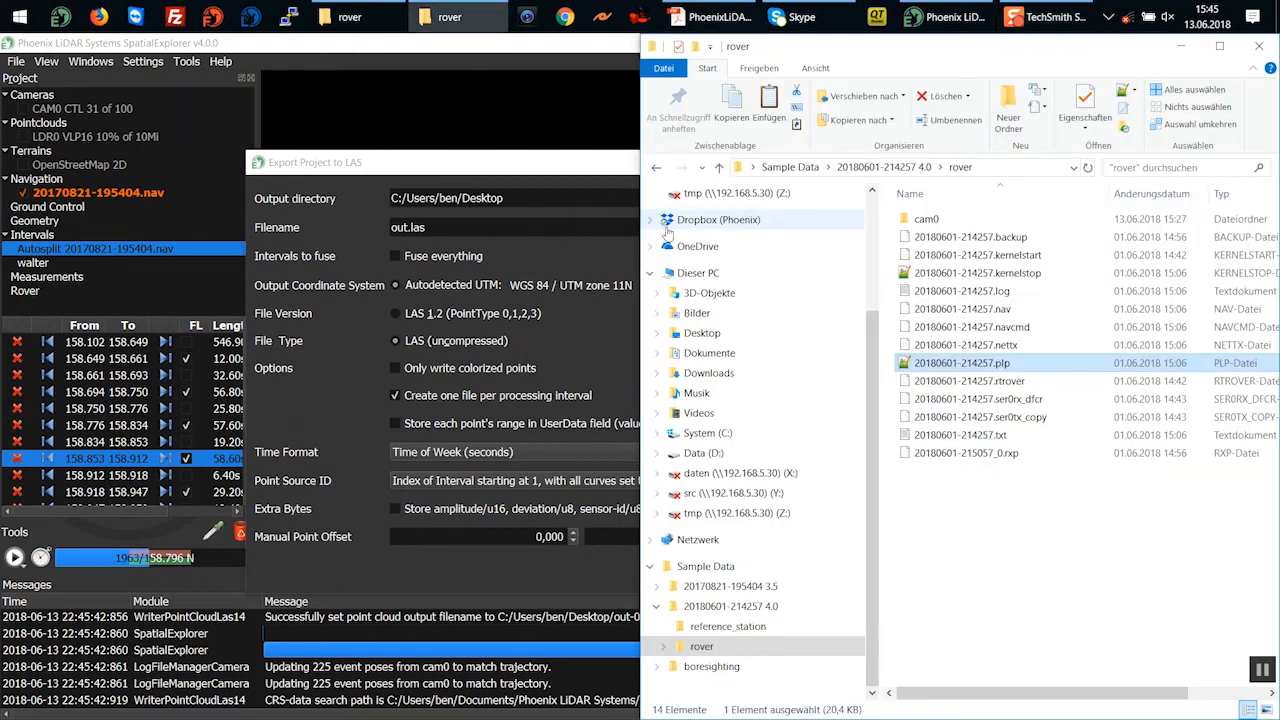
left_click(712, 333)
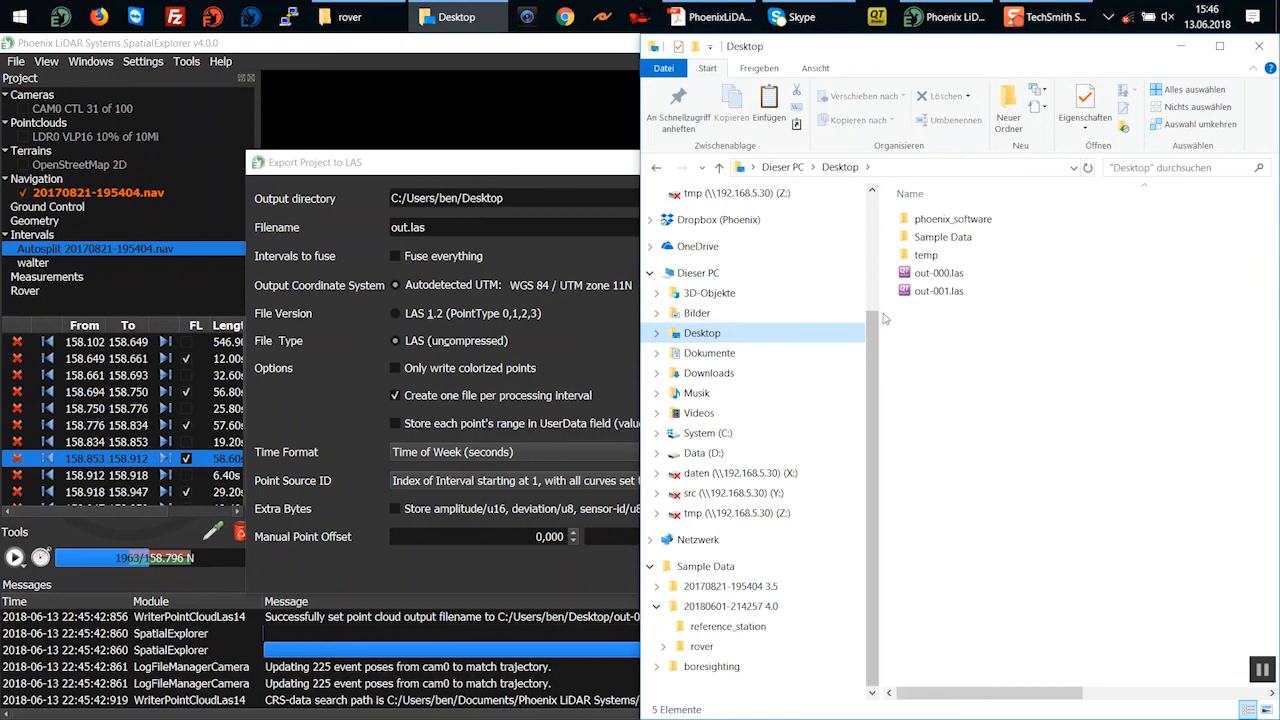
left_click_drag(965, 50, 705, 86)
left_click_drag(730, 660, 670, 662)
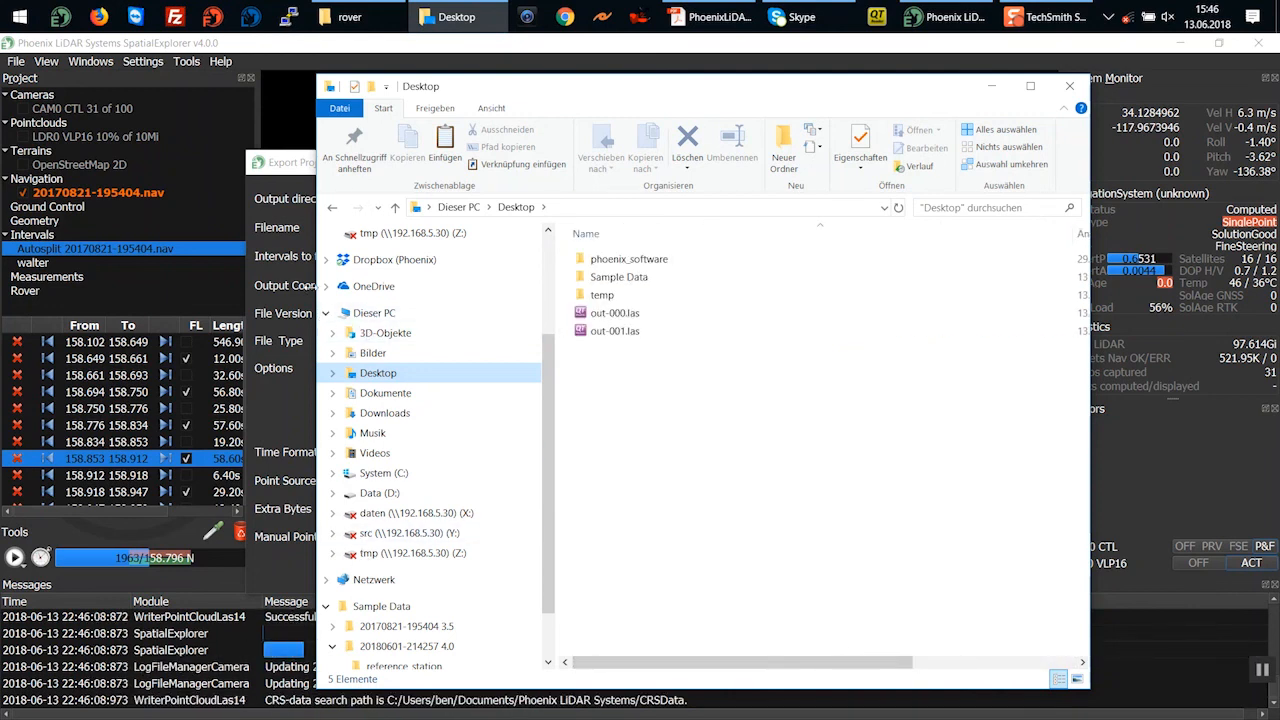
Open out-000.las and out-001.las from the Desktop in Quick Terrain Reader
left_click(876, 17)
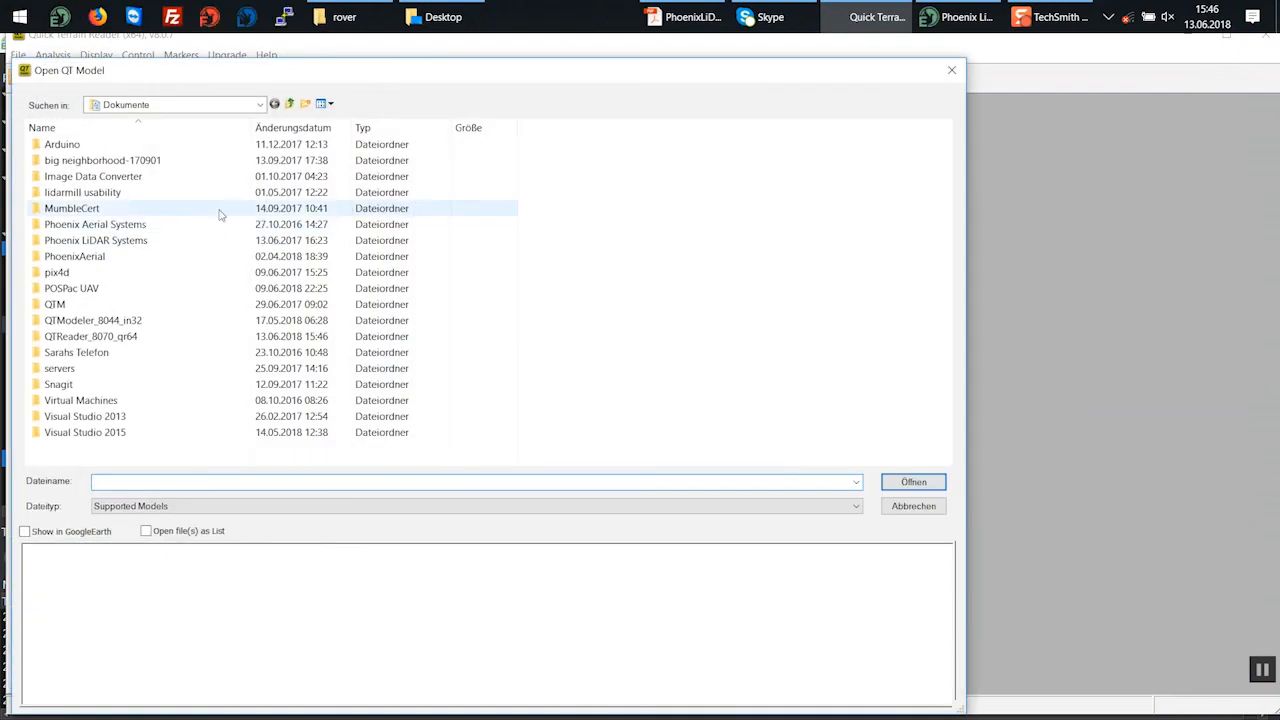
left_click(227, 105)
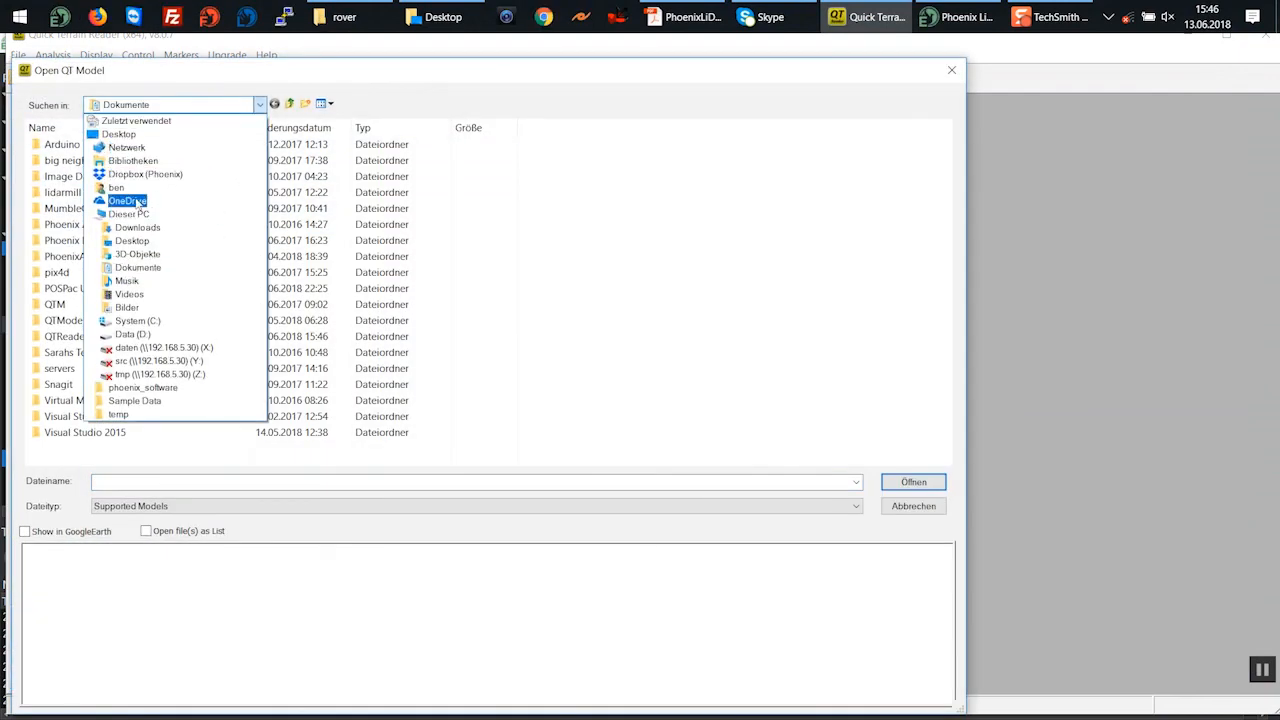
left_click(120, 134)
left_click(123, 290)
left_click(70, 304, "shift")
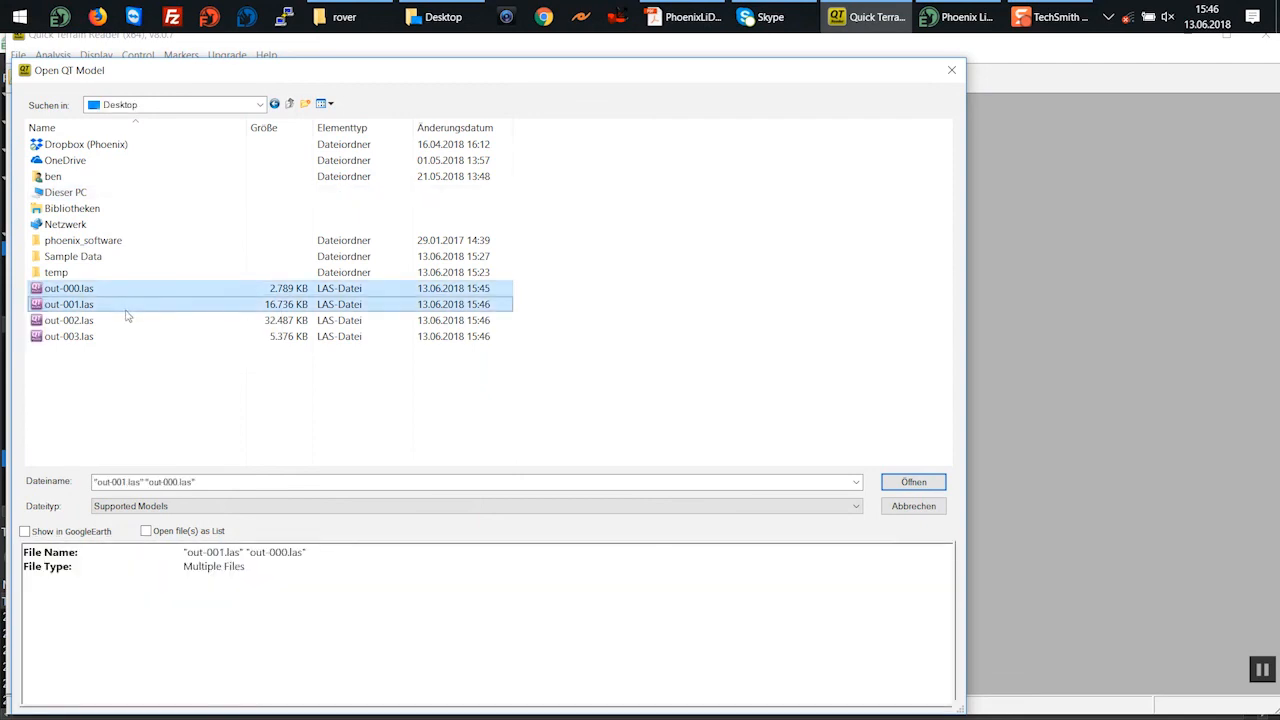
key("Return")
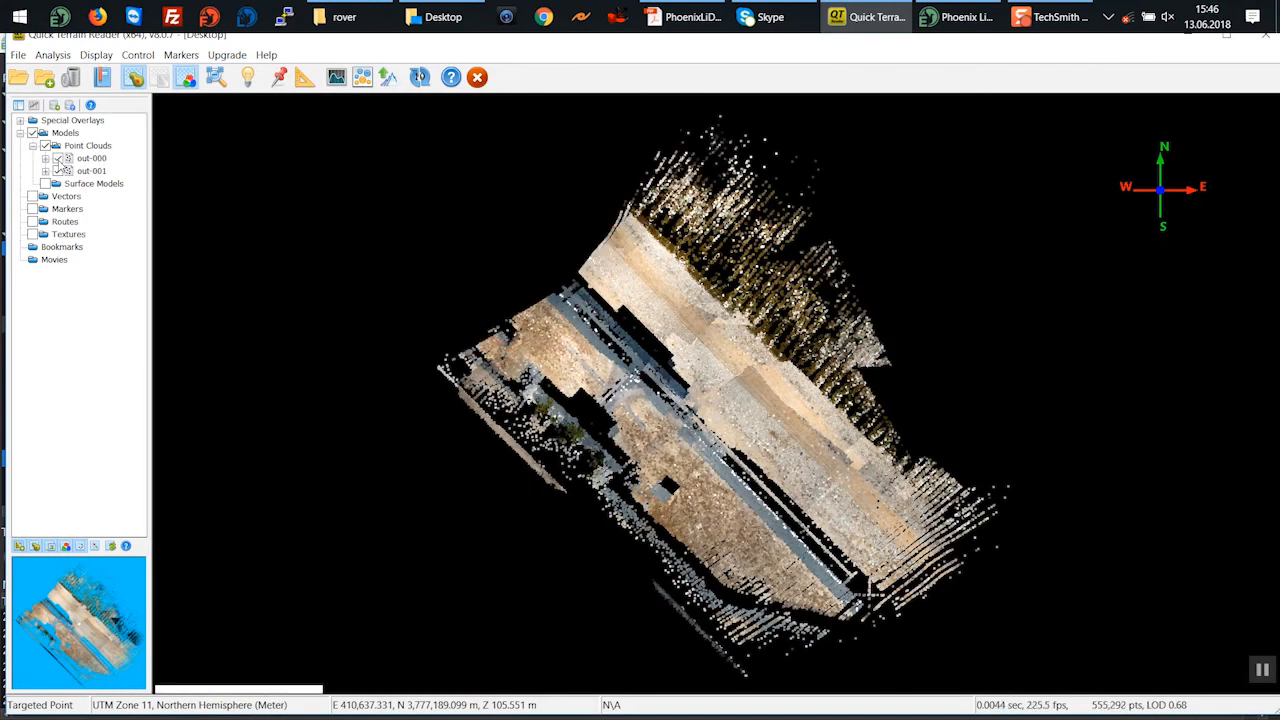
Toggle the out-000 and out-001 point clouds to inspect them separately, then return to SpatialExplorer
left_click(58, 171)
left_click(58, 158)
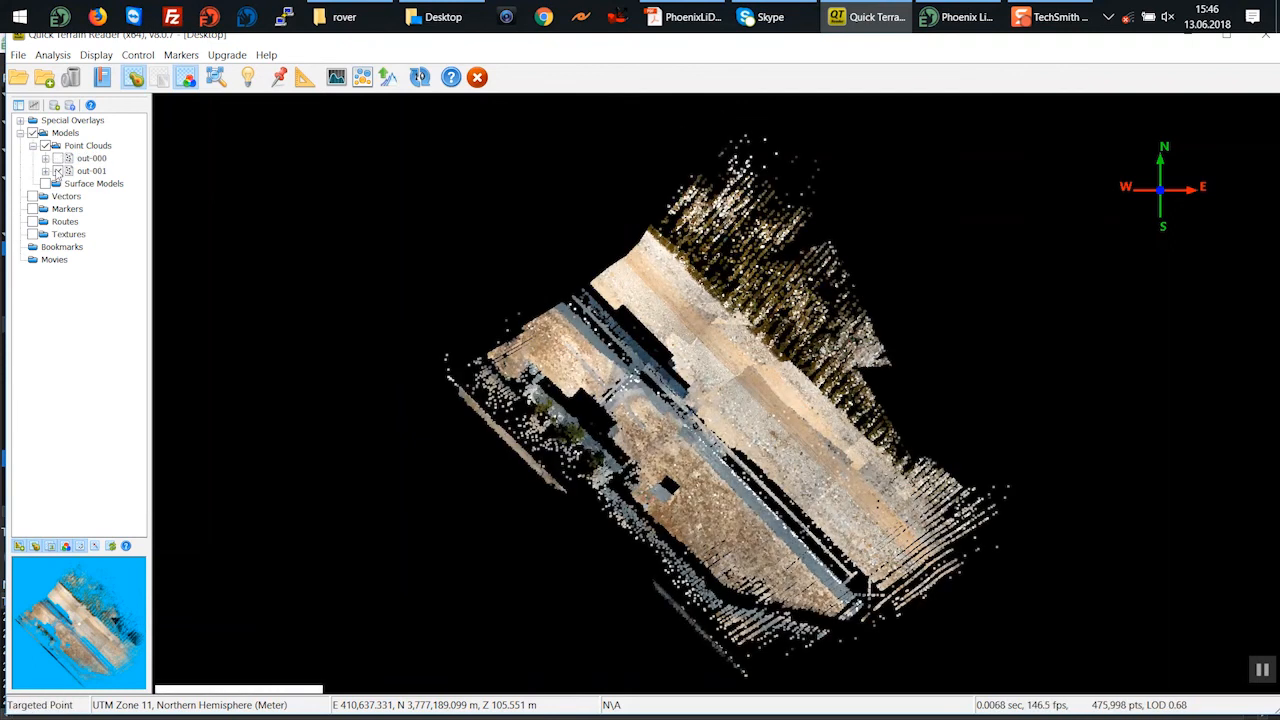
left_click(1187, 36)
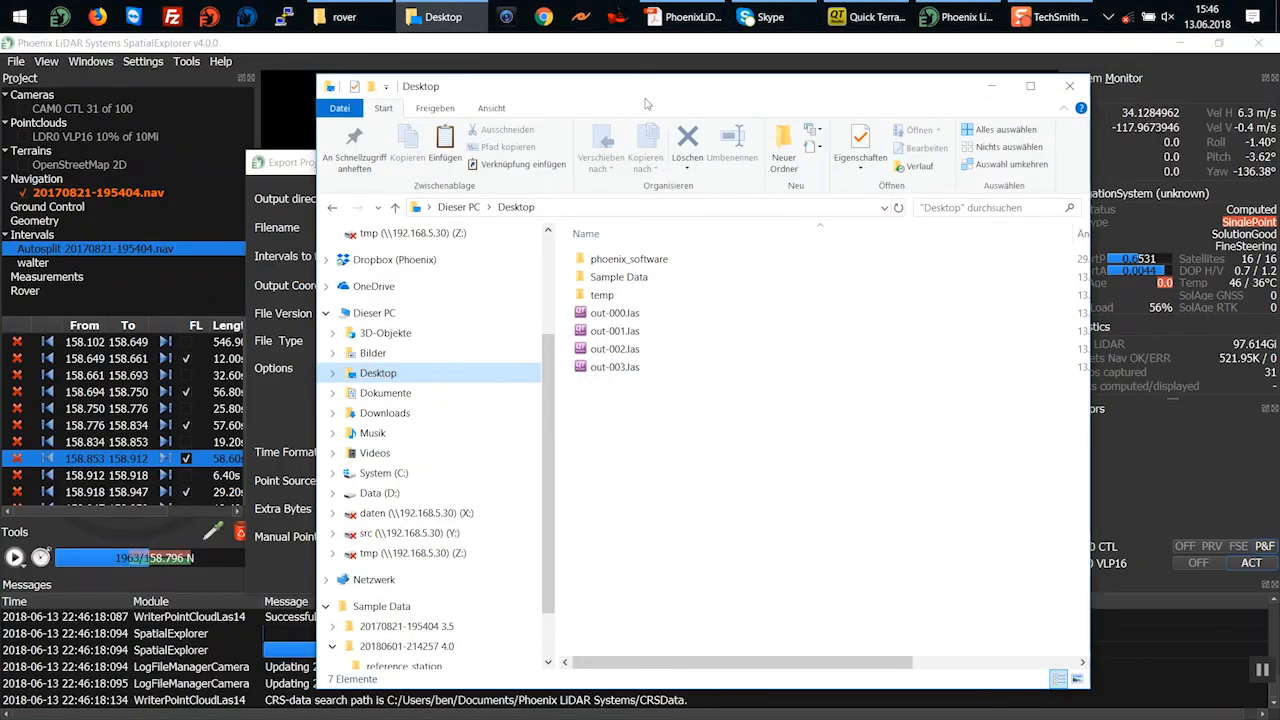
left_click(991, 86)
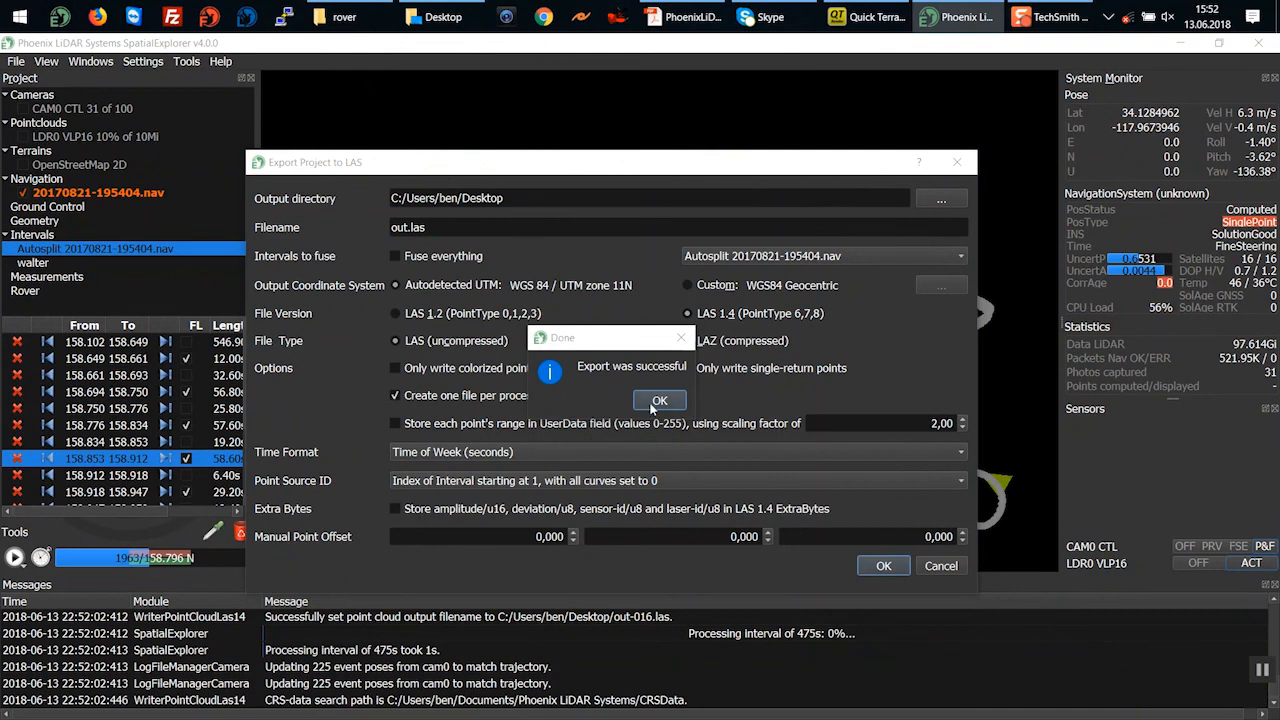
Close the finished export and save the project as a .plp file in the rover folder, named with a person's first name
left_click(656, 402)
left_click(957, 161)
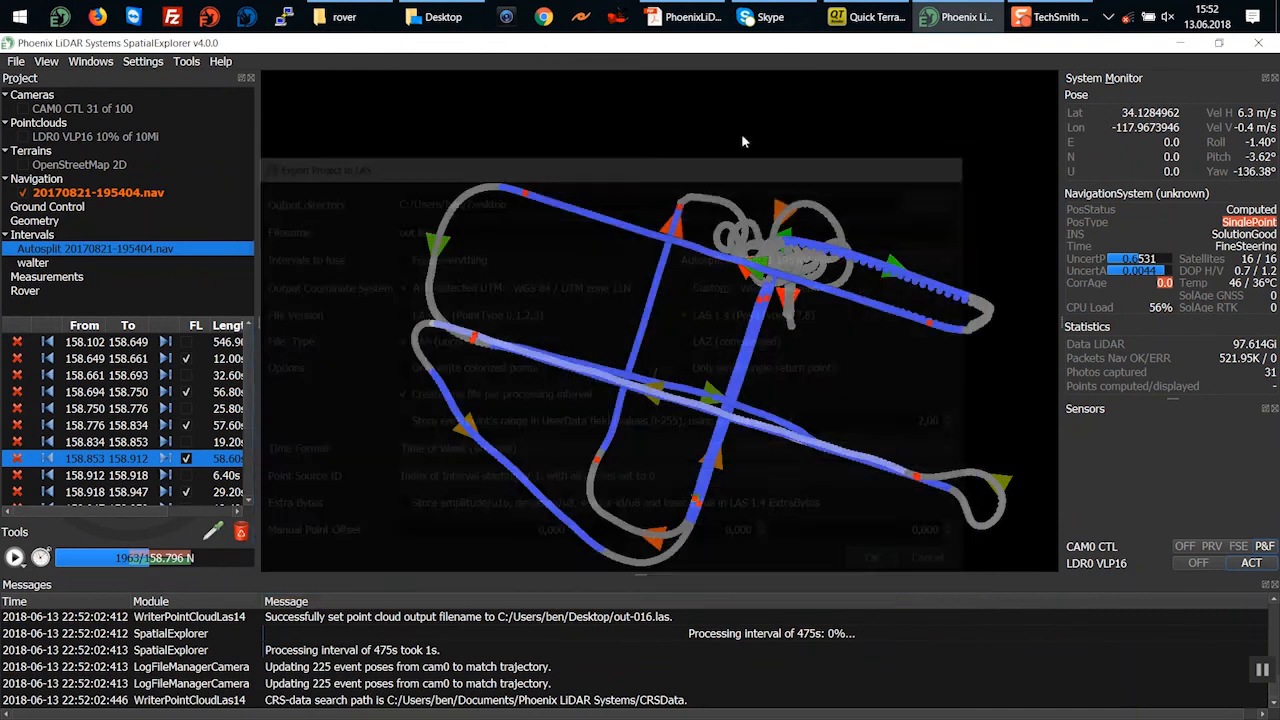
left_click(18, 61)
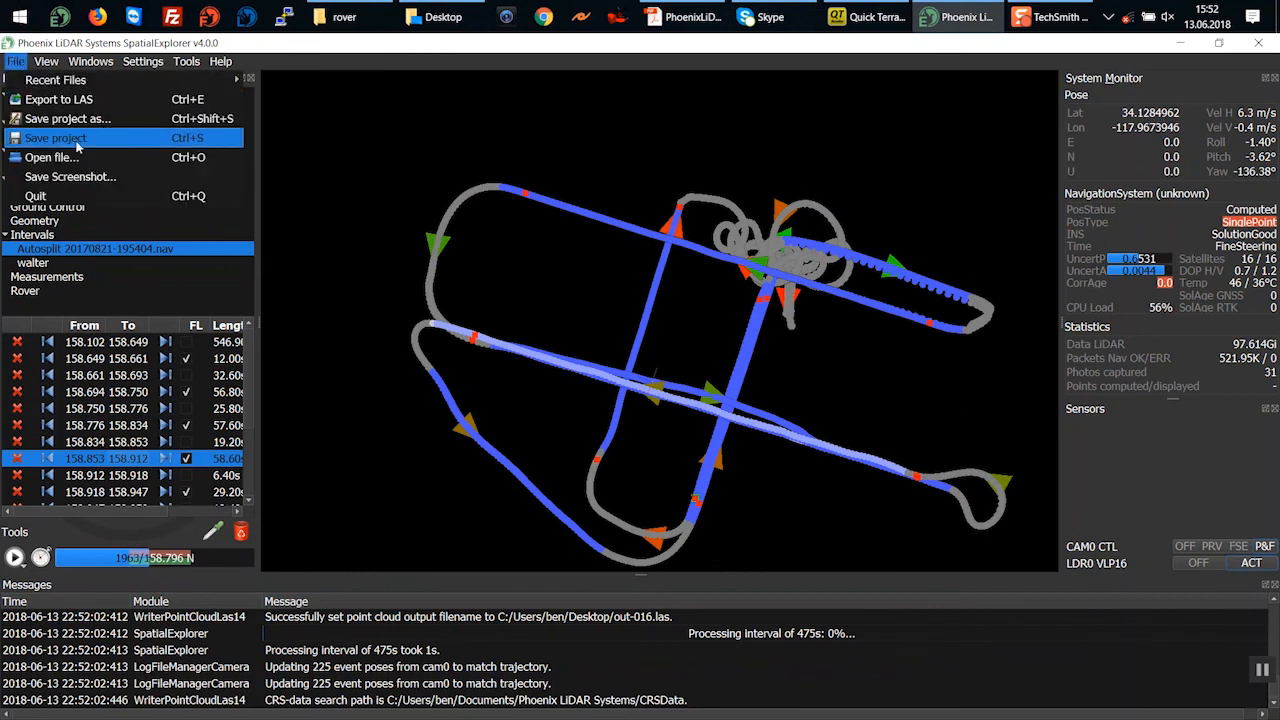
left_click(67, 118)
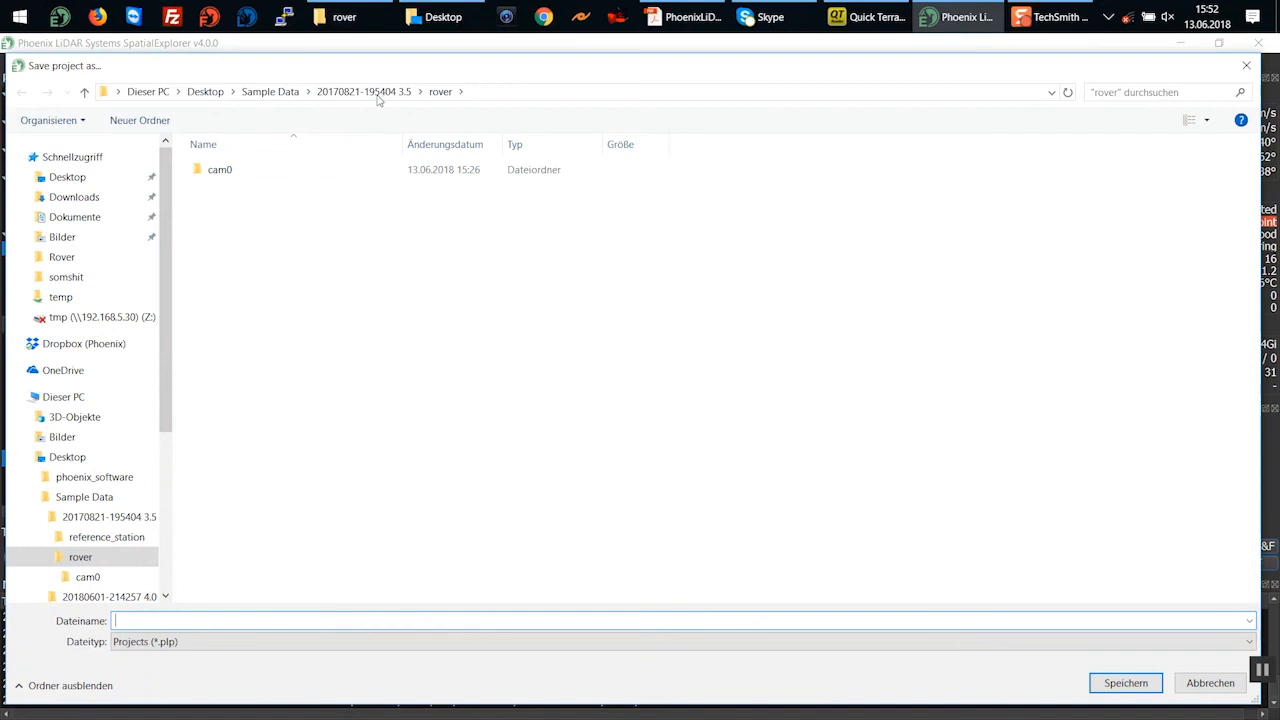
type("walter")
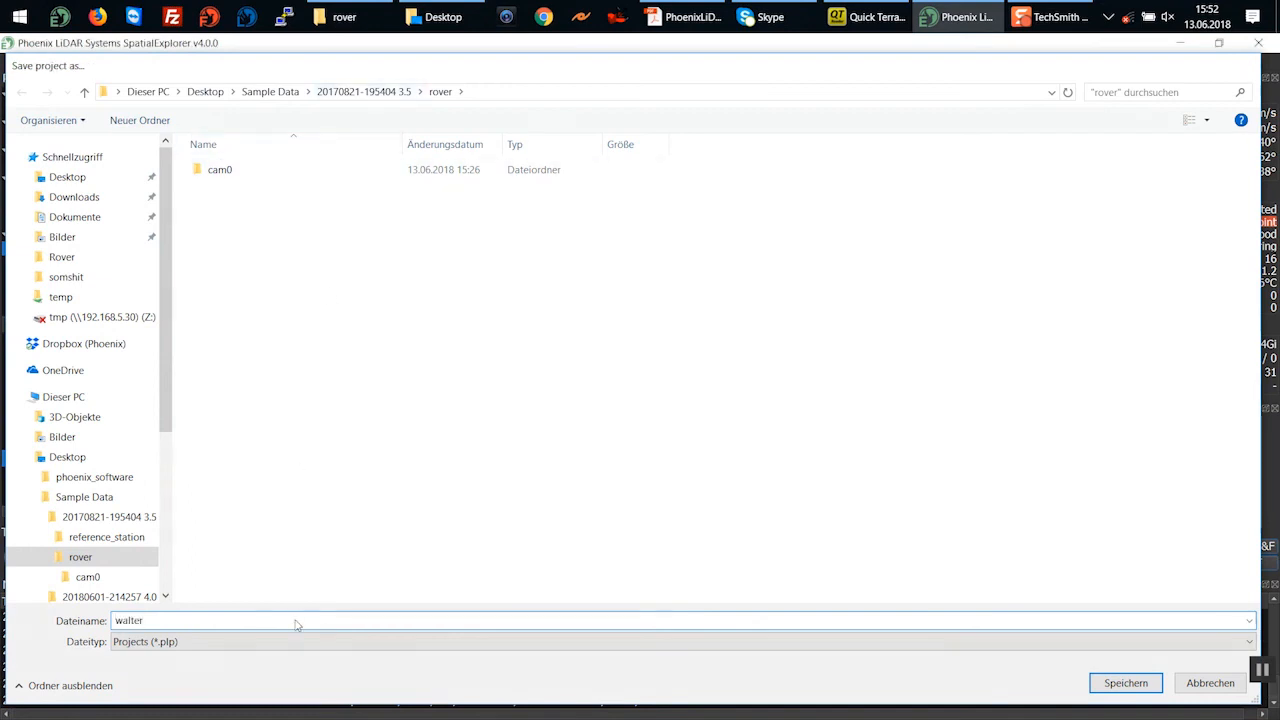
key("Return")
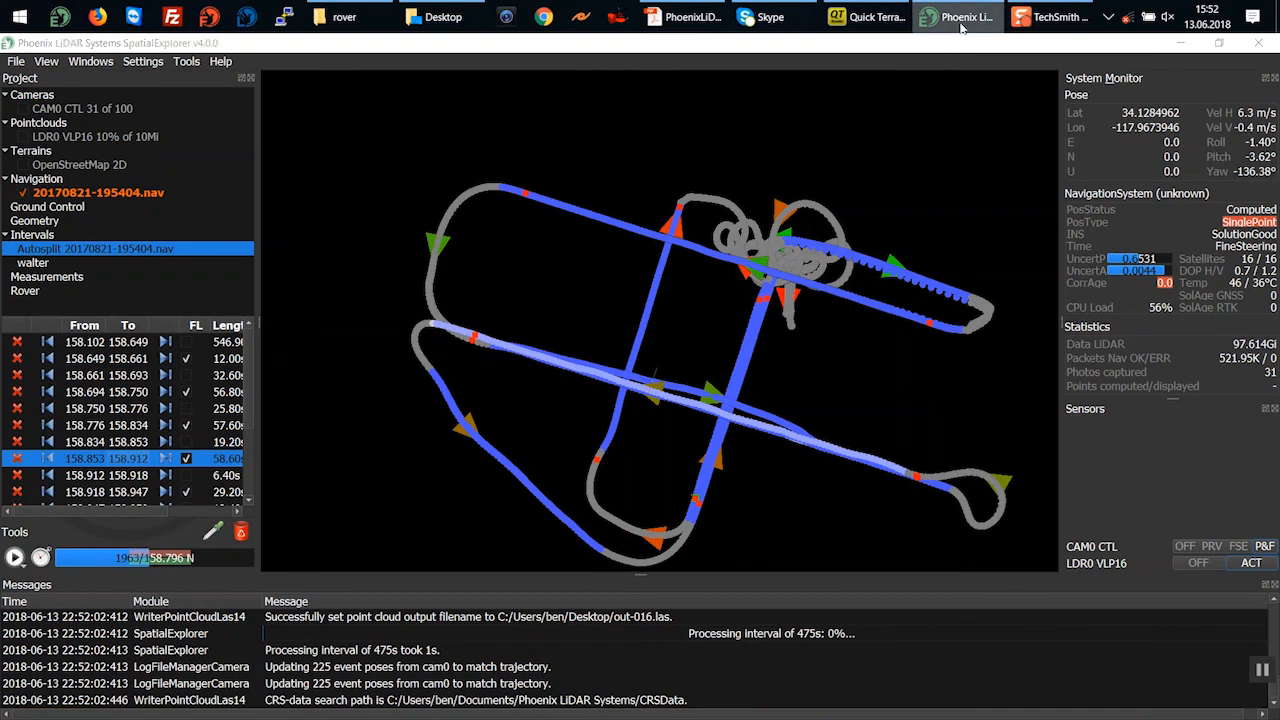
right_click(958, 17)
left_click(955, 57)
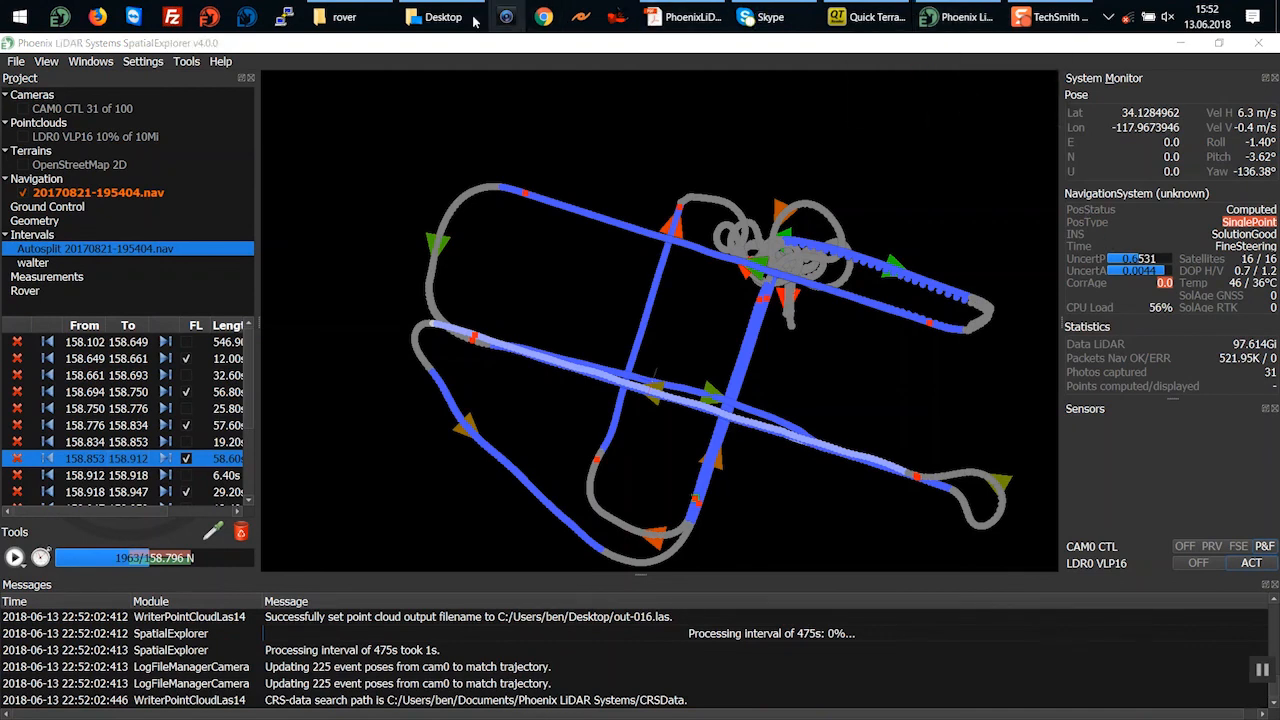
key("Return")
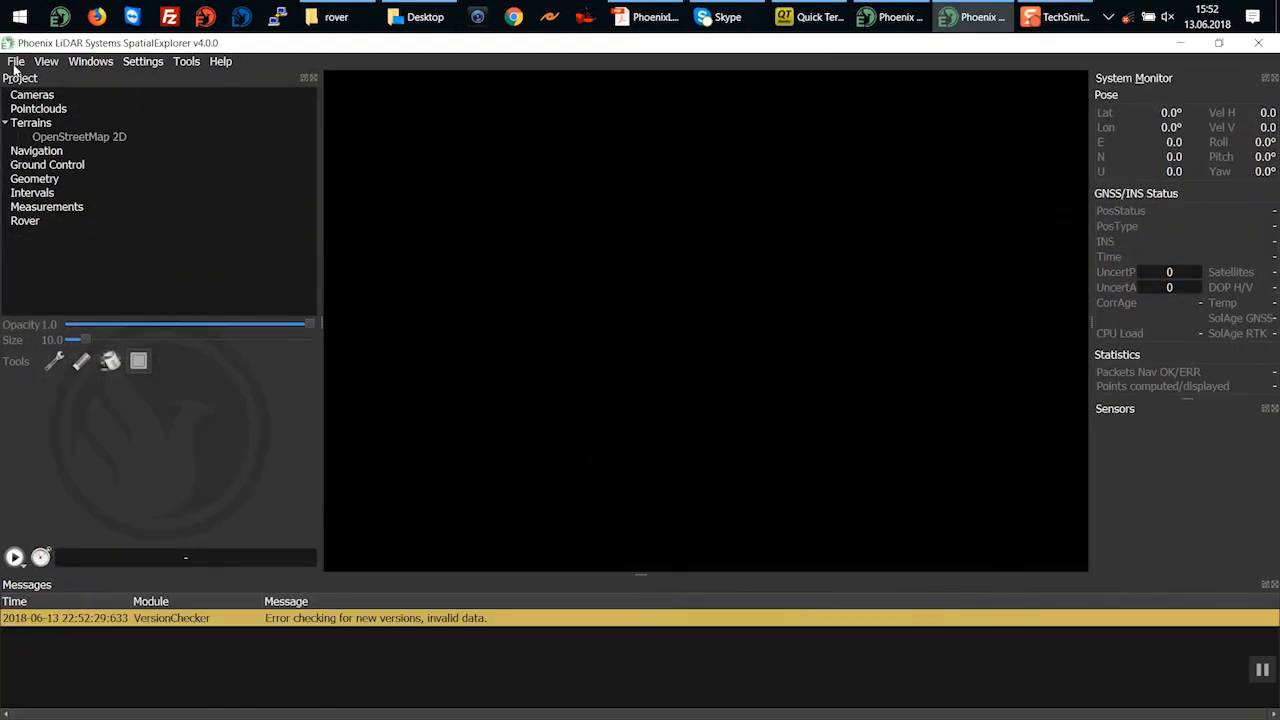
left_click(15, 61)
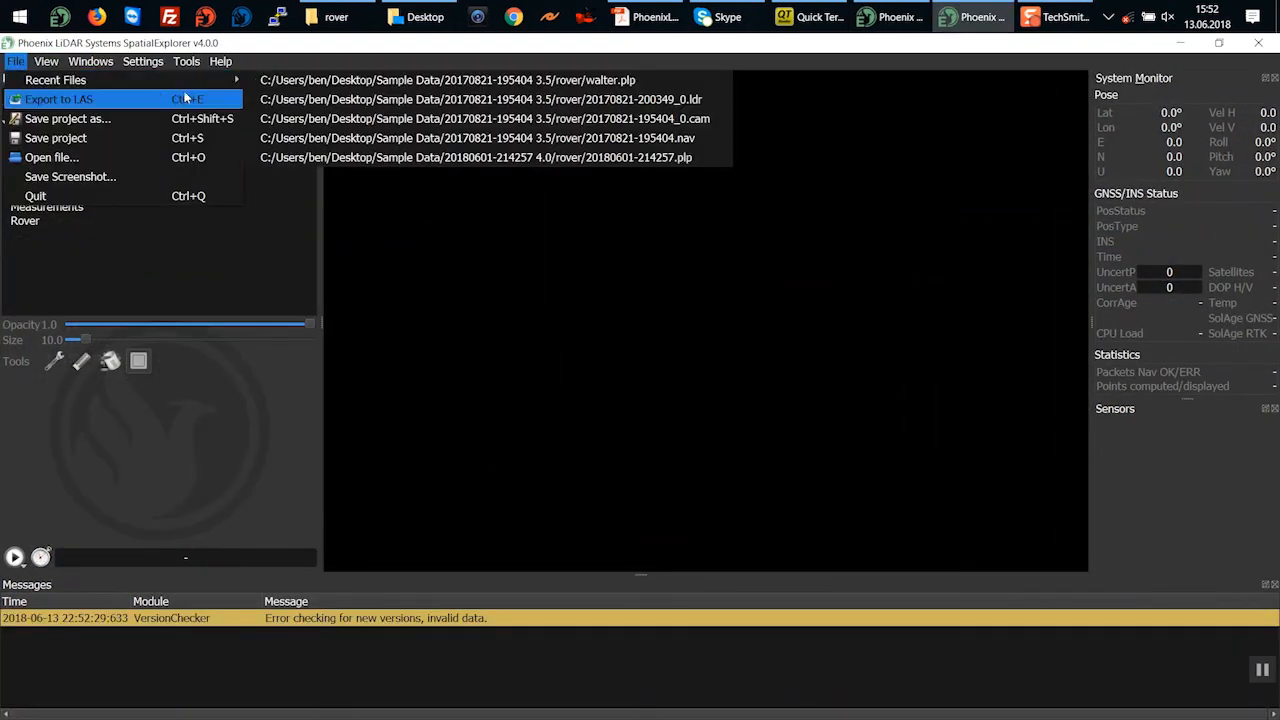
left_click(265, 80)
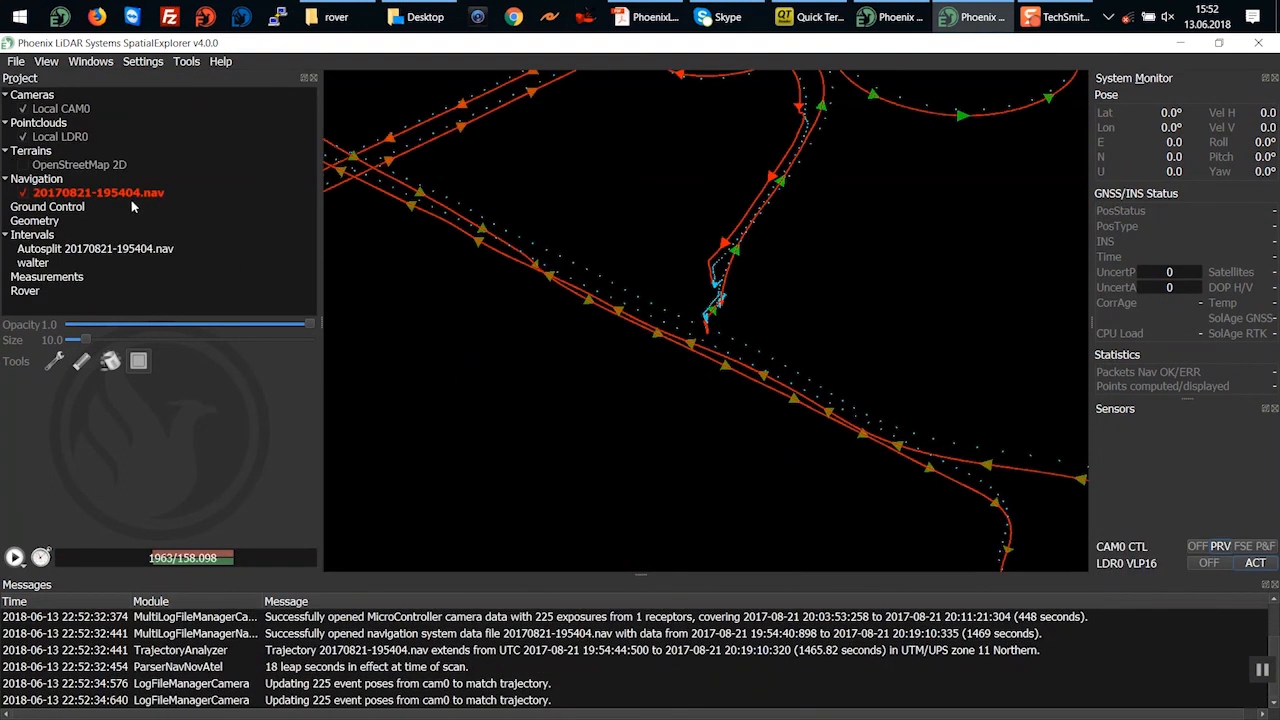
Show the Autosplit 20170821-195404.nav intervals and bring the whole trajectory into view
left_click(88, 254)
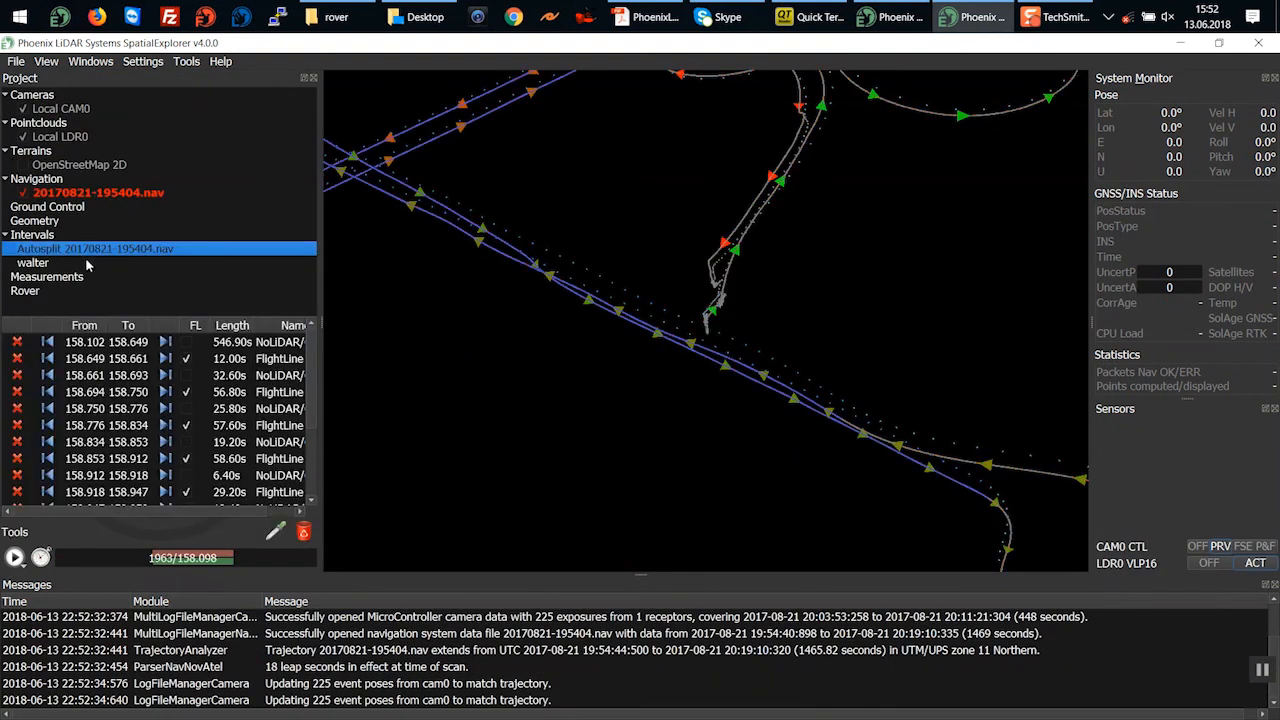
left_click(80, 263)
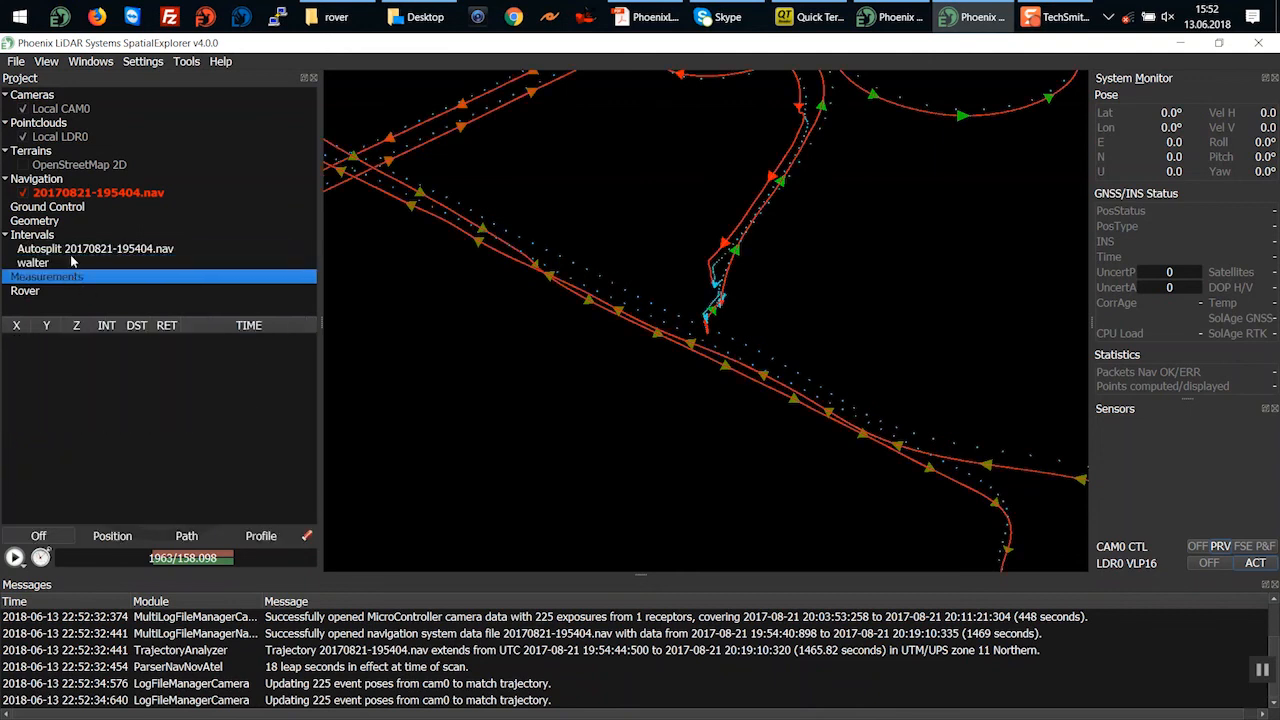
left_click(70, 249)
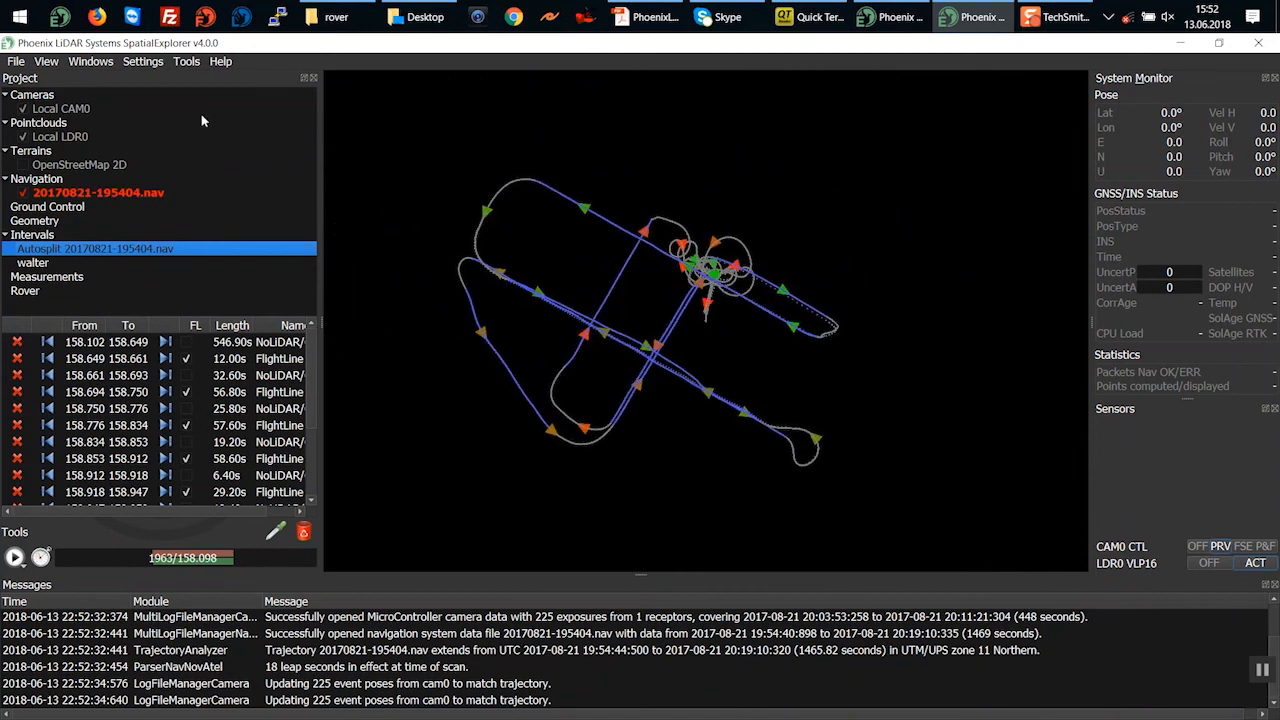
Open the camera events editor and enlarge its window so more event rows and pose columns are shown
left_click(185, 63)
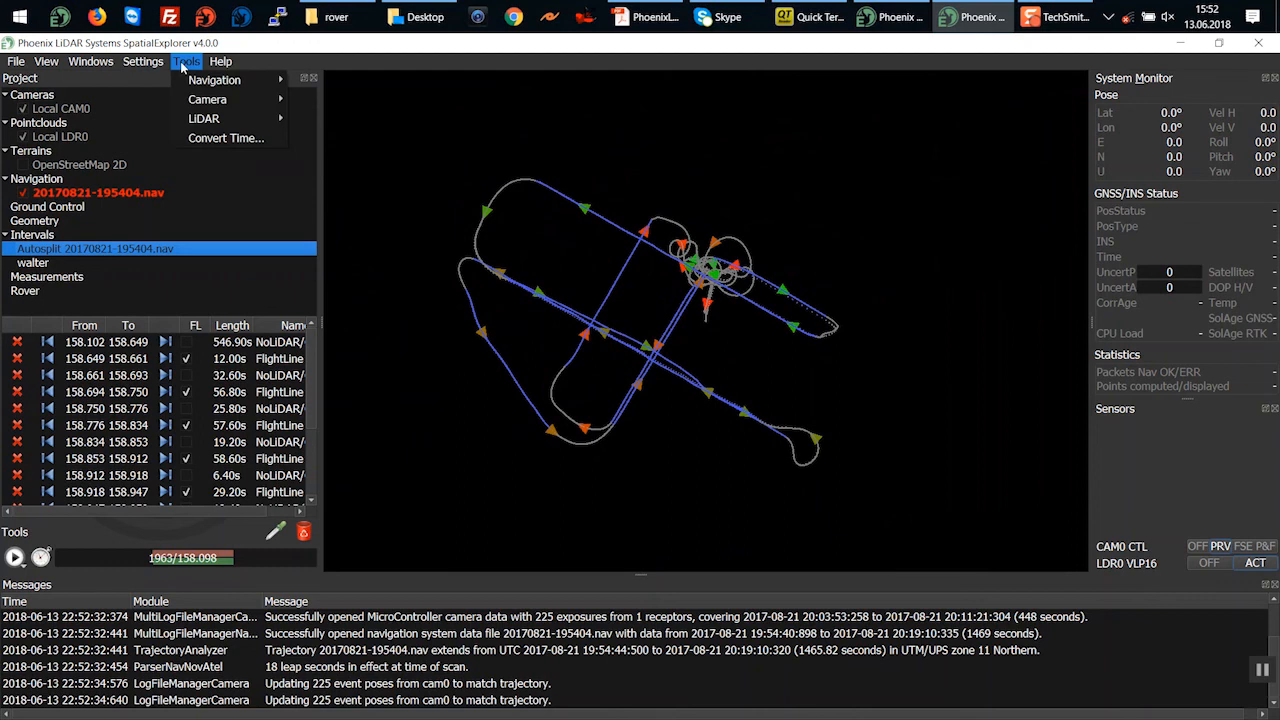
mouse_move(235, 100)
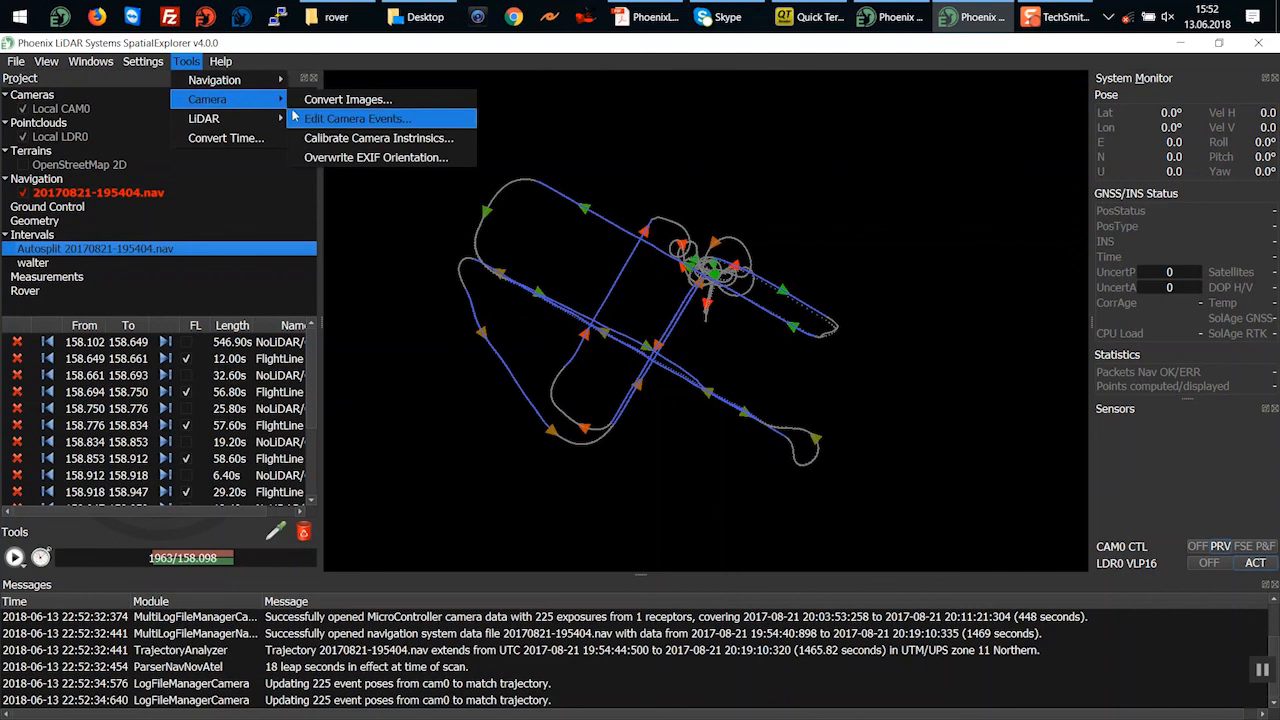
left_click(323, 119)
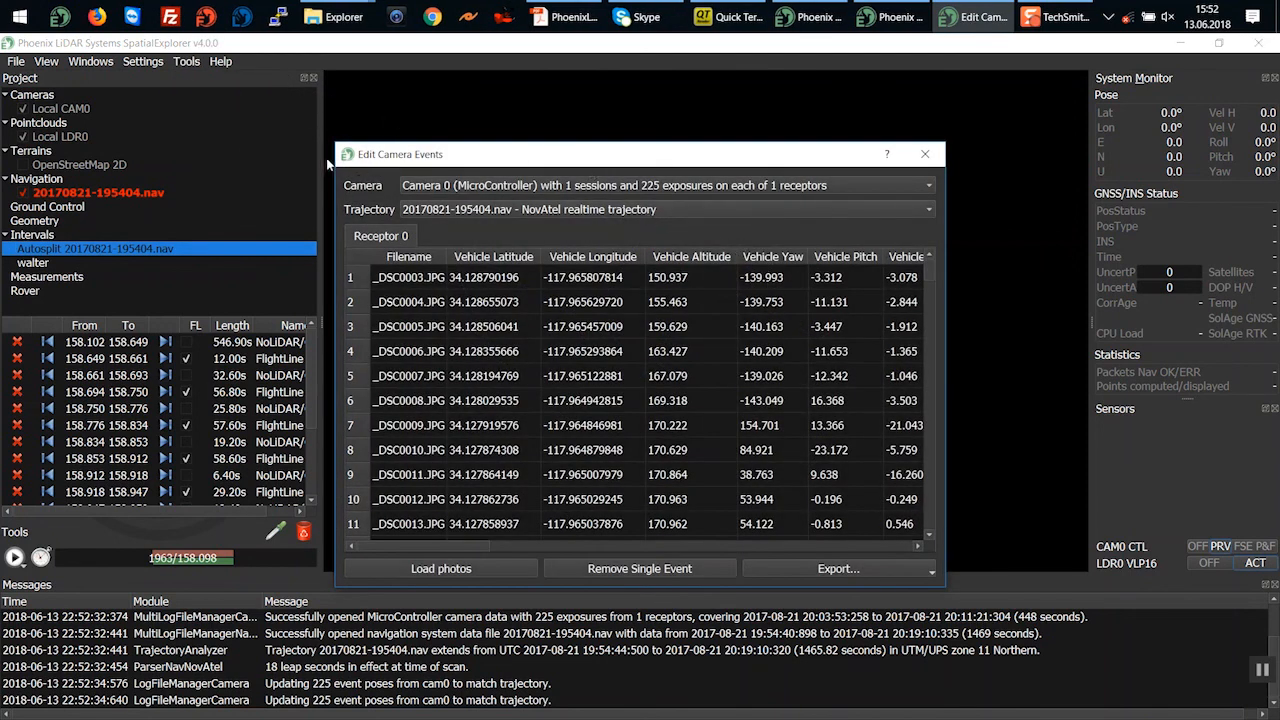
left_click_drag(330, 146, 40, 64)
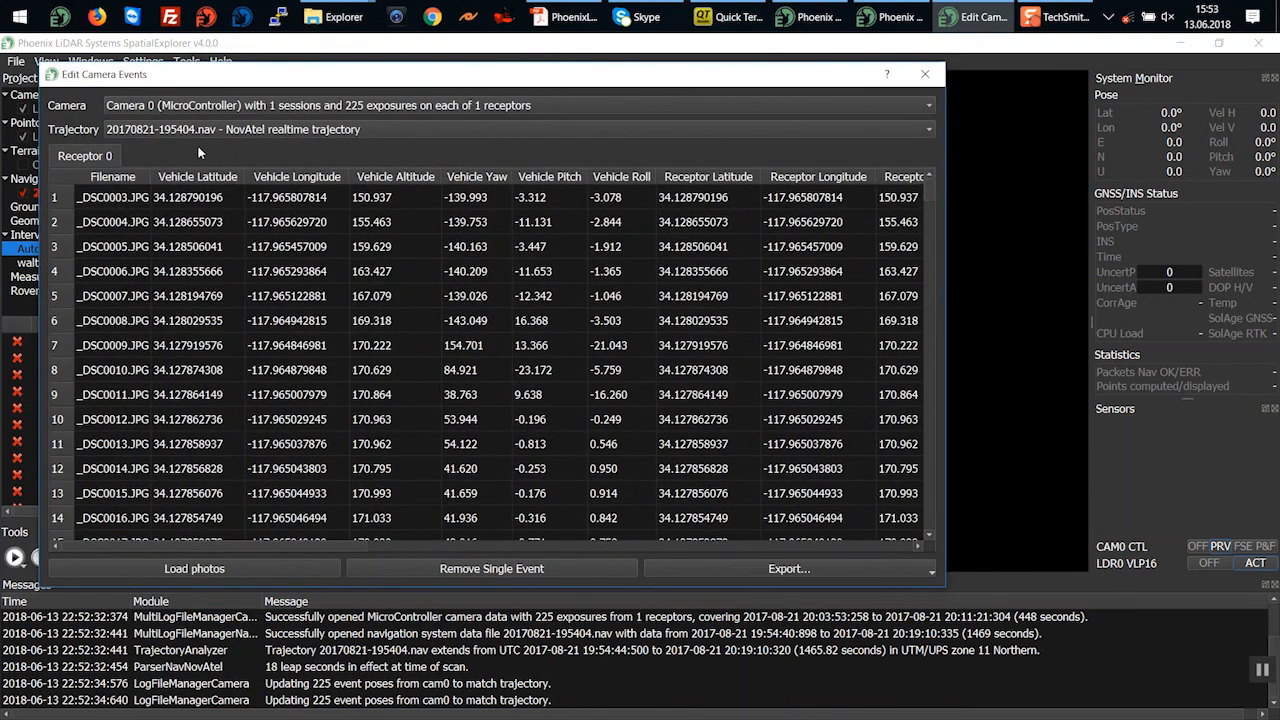
left_click_drag(265, 80, 340, 113)
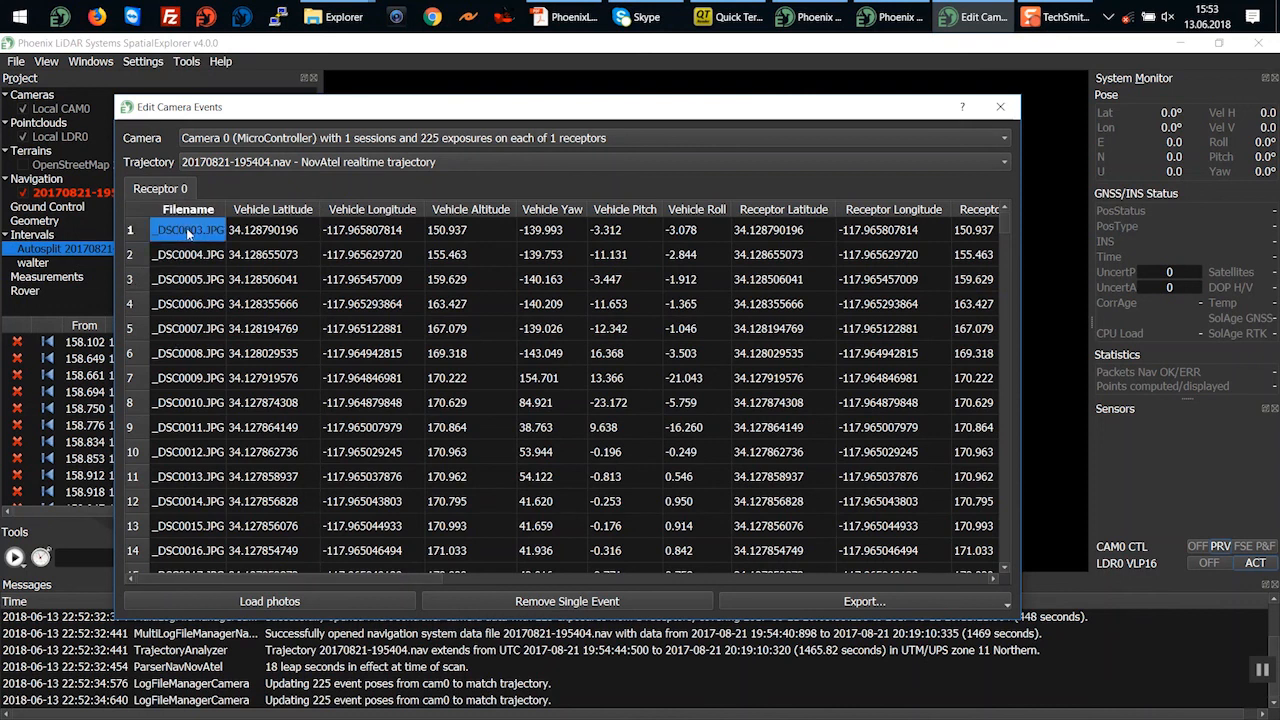
Look over the event filenames and poses, and start exporting them into the photos' metadata, up to the overwrite confirmation
left_click_drag(188, 232, 310, 483)
left_click(407, 505)
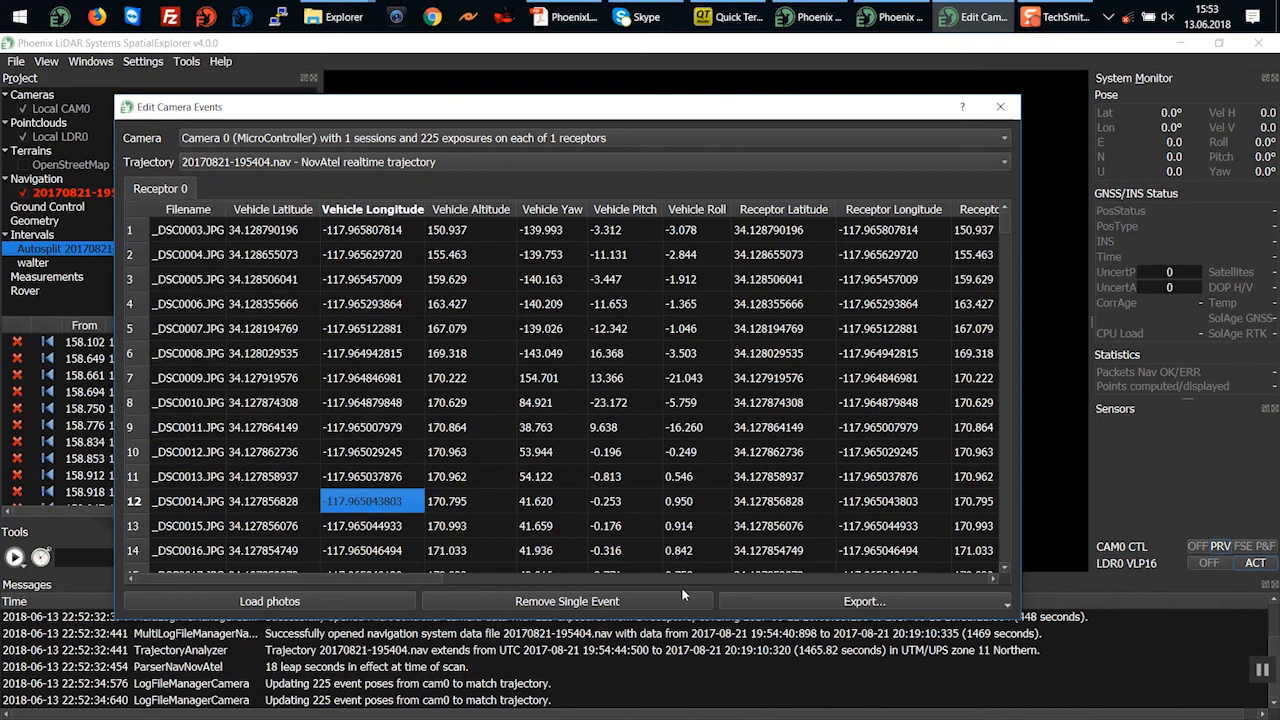
left_click(771, 603)
left_click(789, 622)
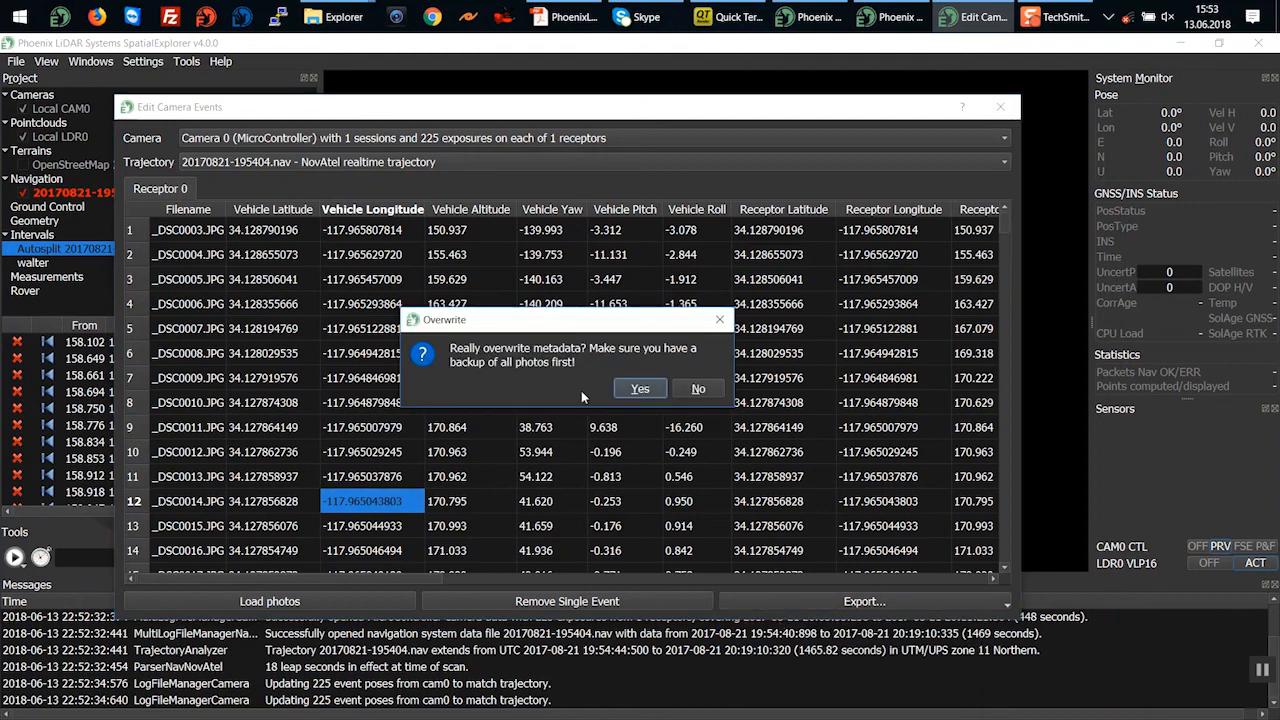
Open _DSC0003.JPG from the rover folder's cam0 subfolder in the photo viewer and examine its file information
left_click(333, 17)
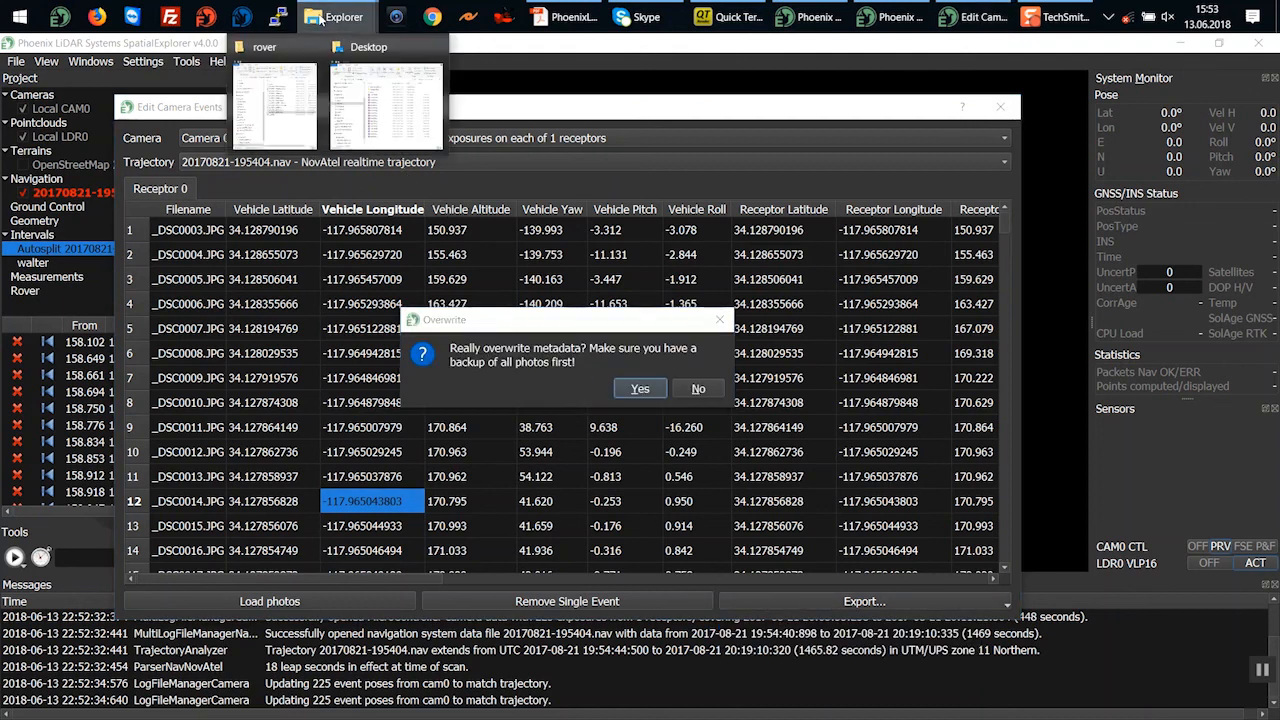
left_click(305, 77)
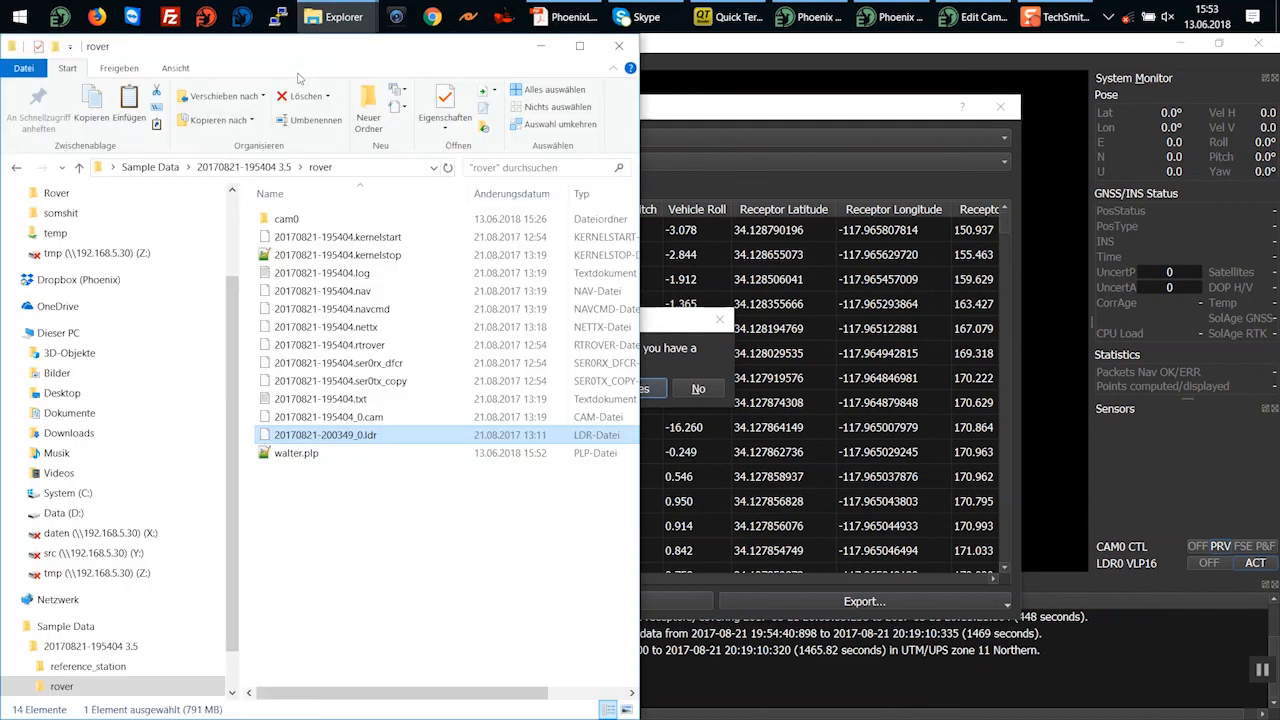
double_click(307, 218)
double_click(357, 254)
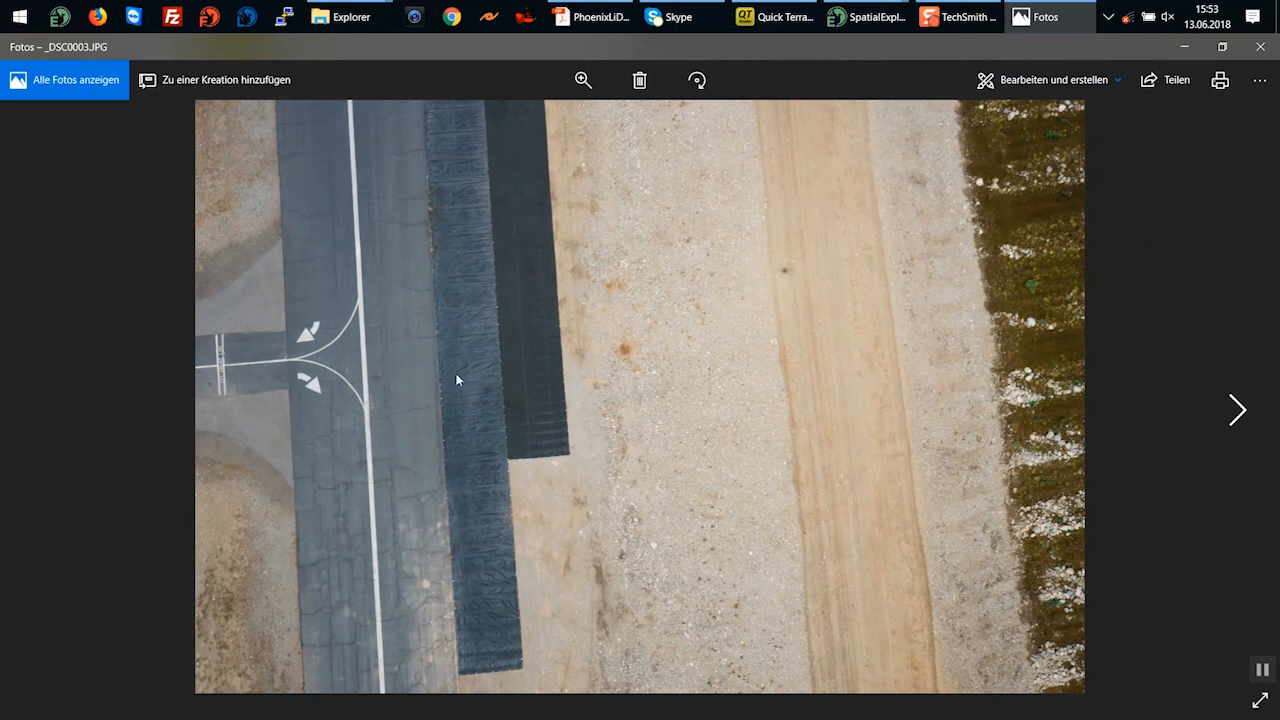
right_click(483, 292)
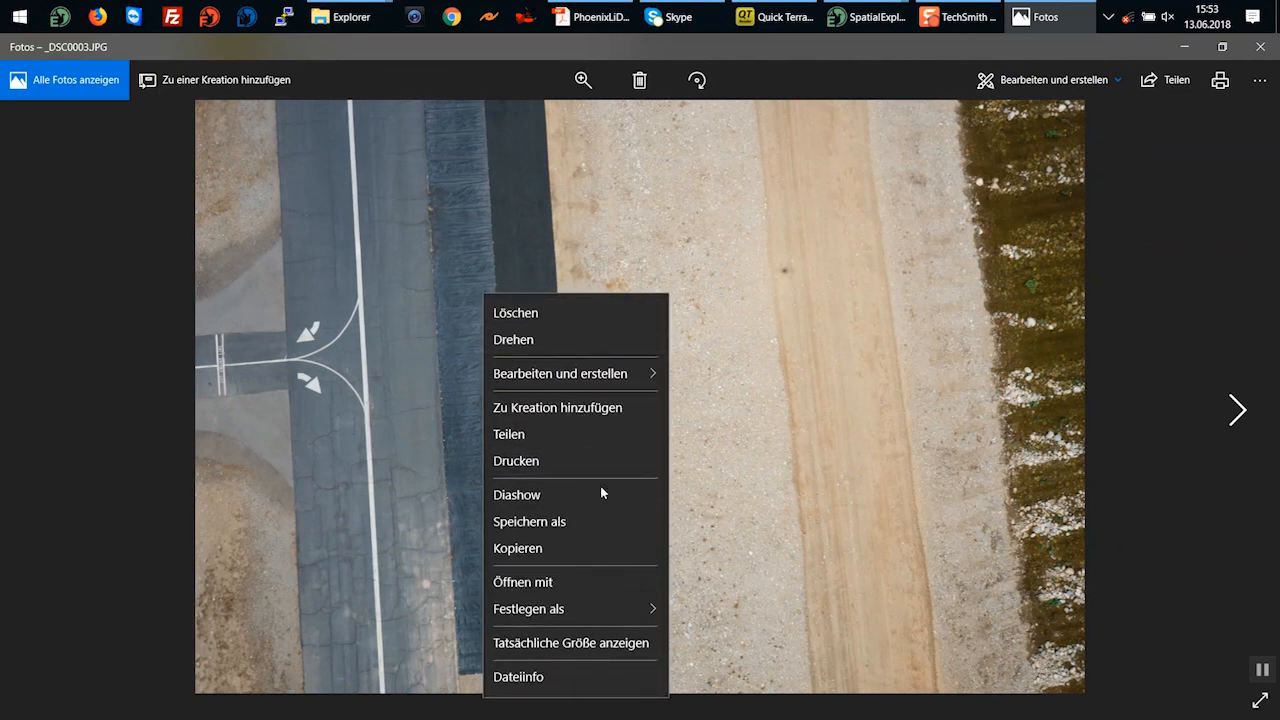
left_click(592, 672)
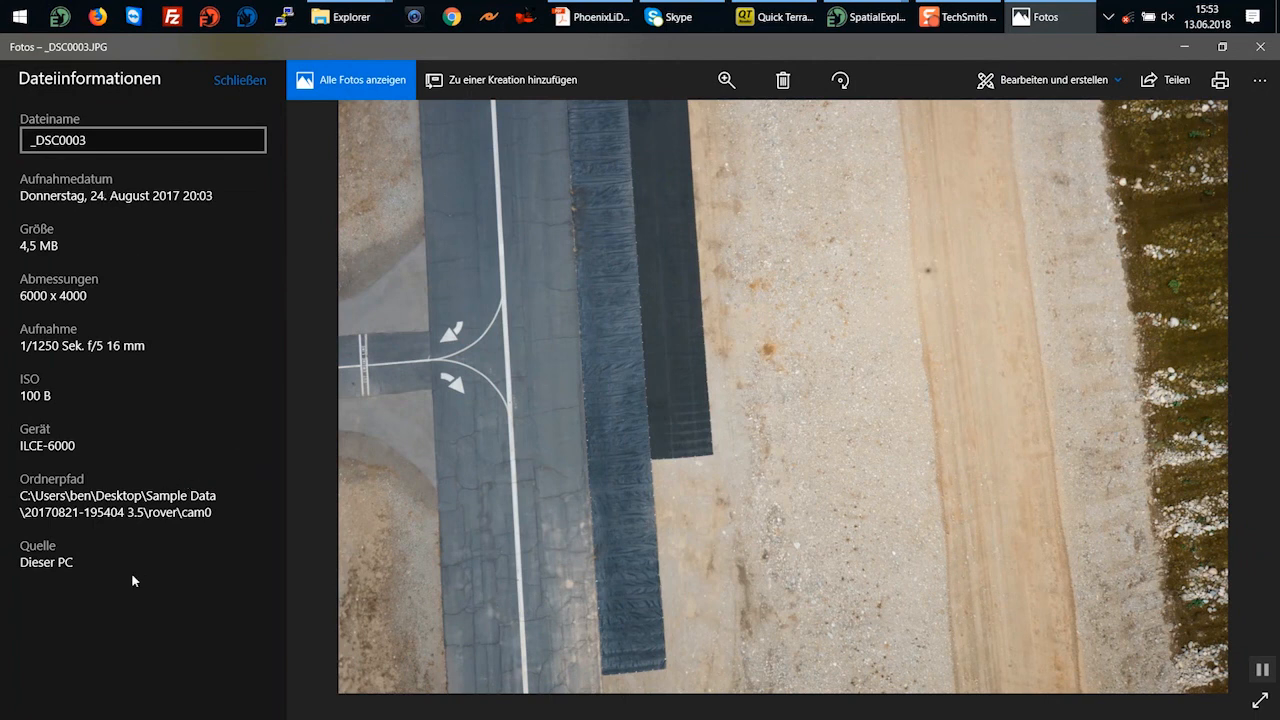
right_click(721, 455)
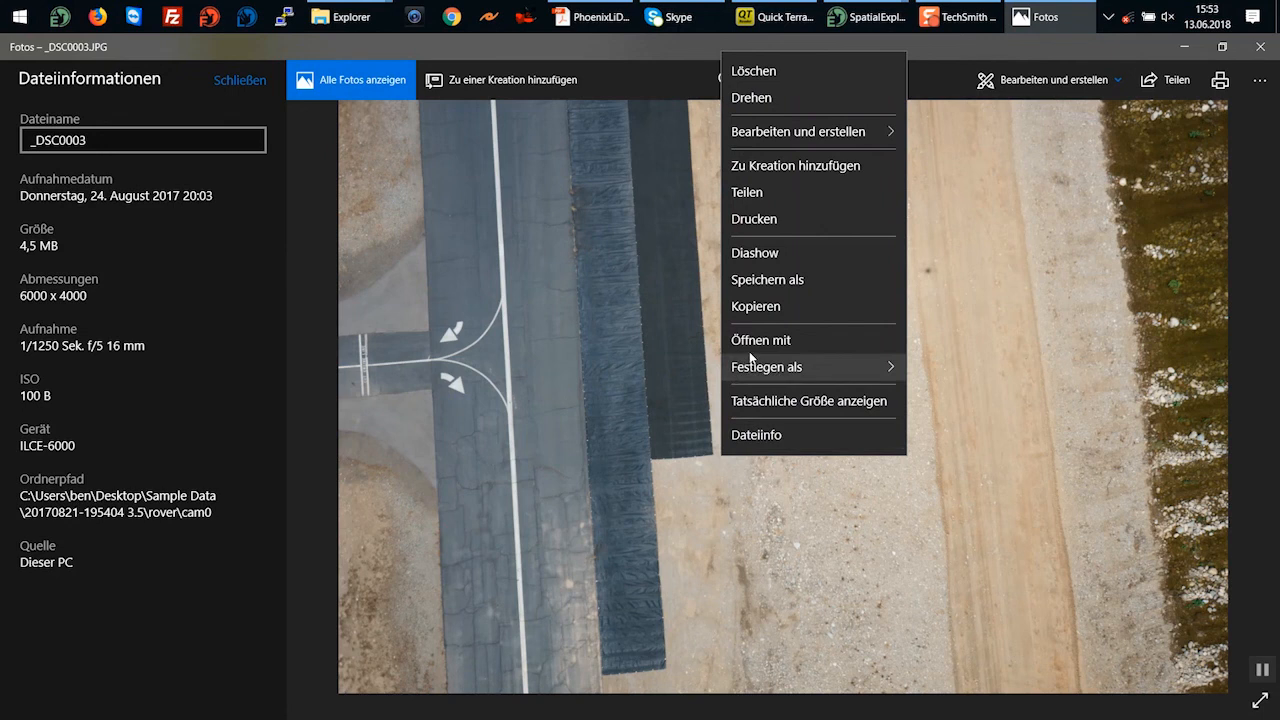
left_click(928, 327)
Switch to the cam0 folder in File Explorer and examine the camera details in the properties of _DSC0003.JPG
key("alt+Tab")
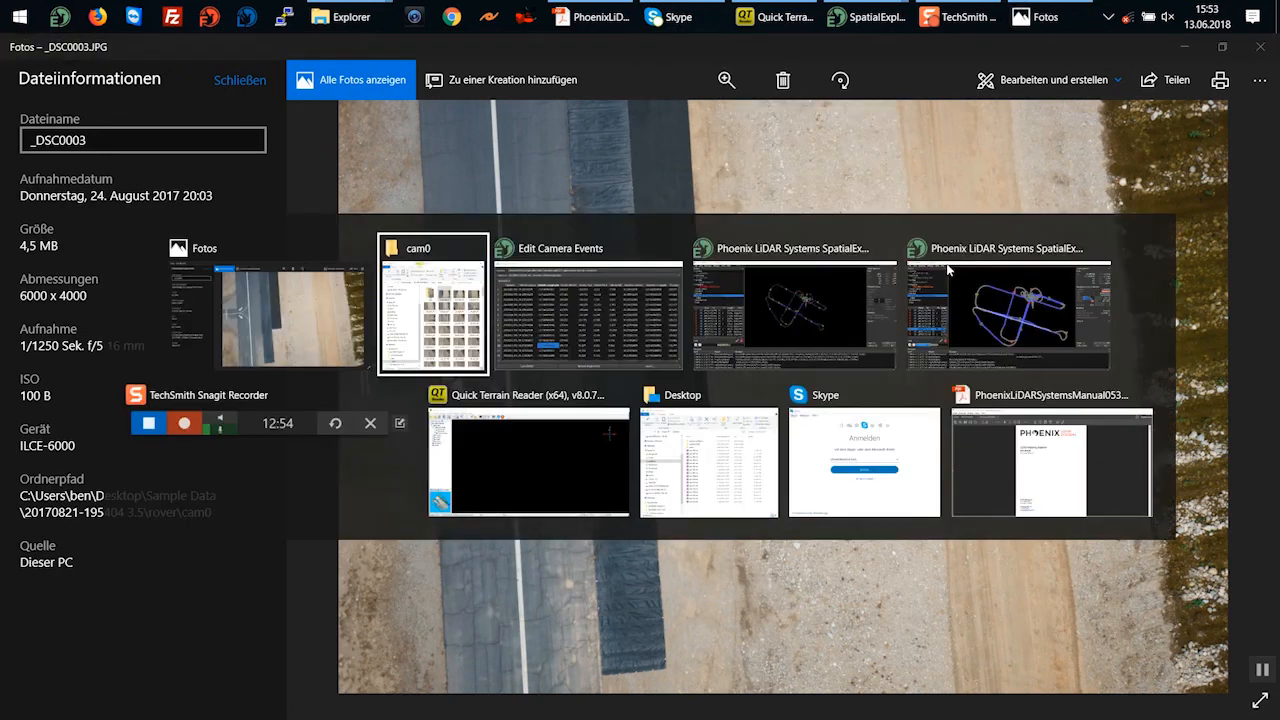
right_click(350, 234)
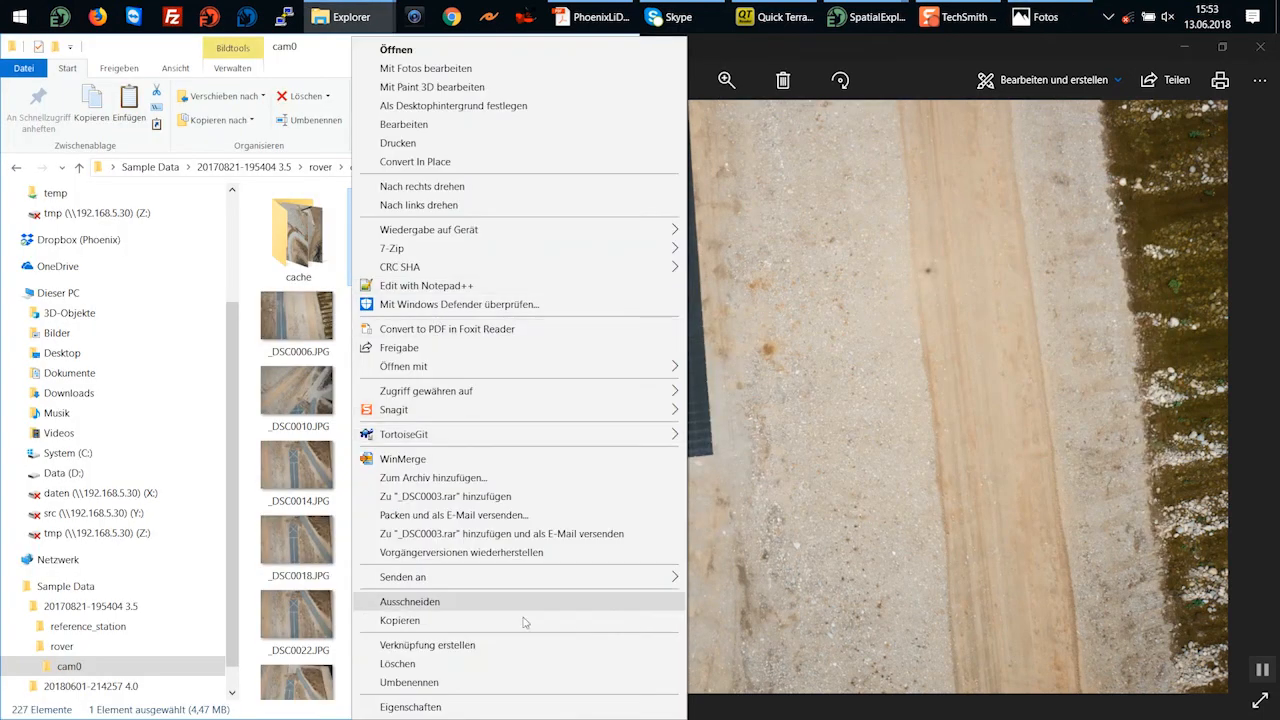
left_click(540, 703)
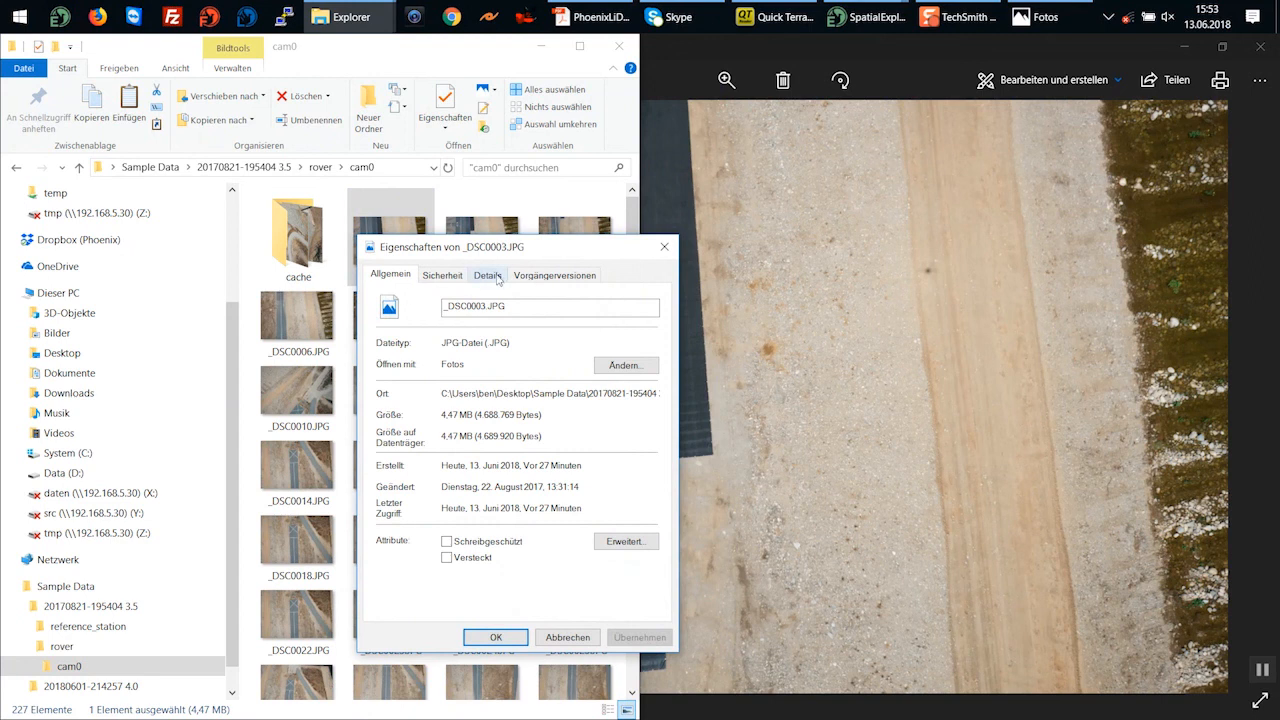
left_click(488, 275)
left_click_drag(648, 335, 663, 430)
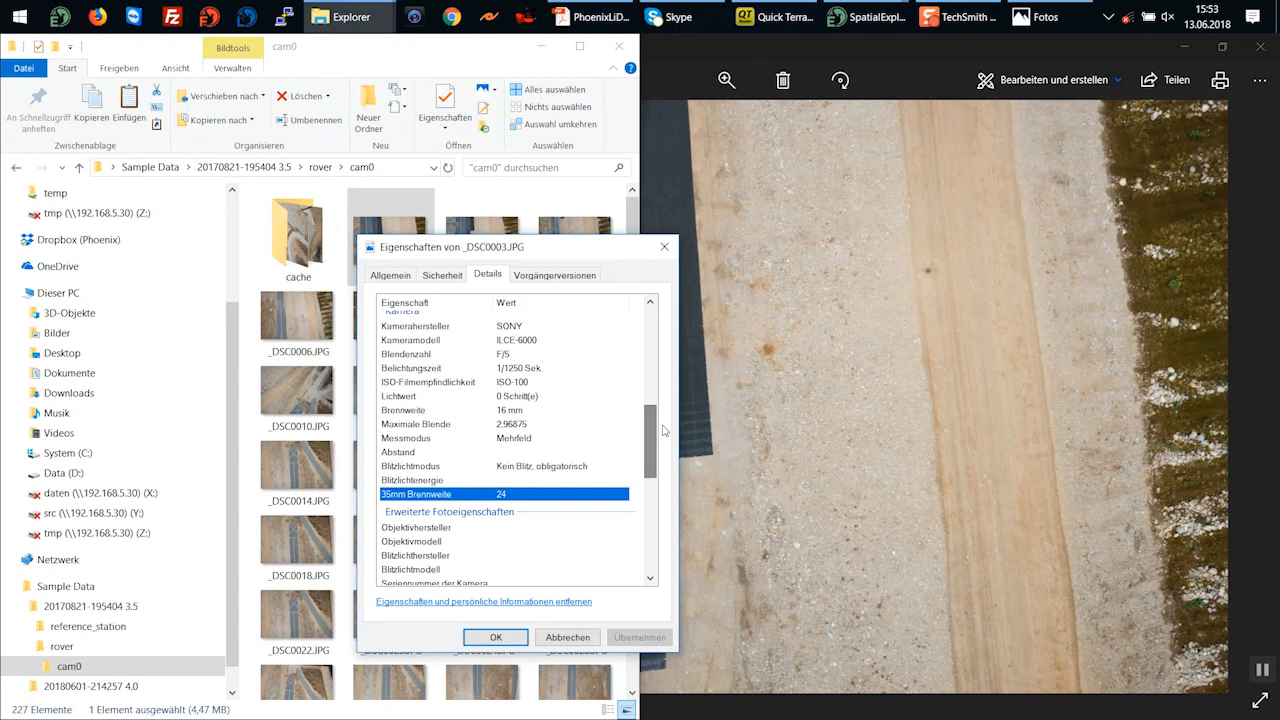
left_click(512, 341)
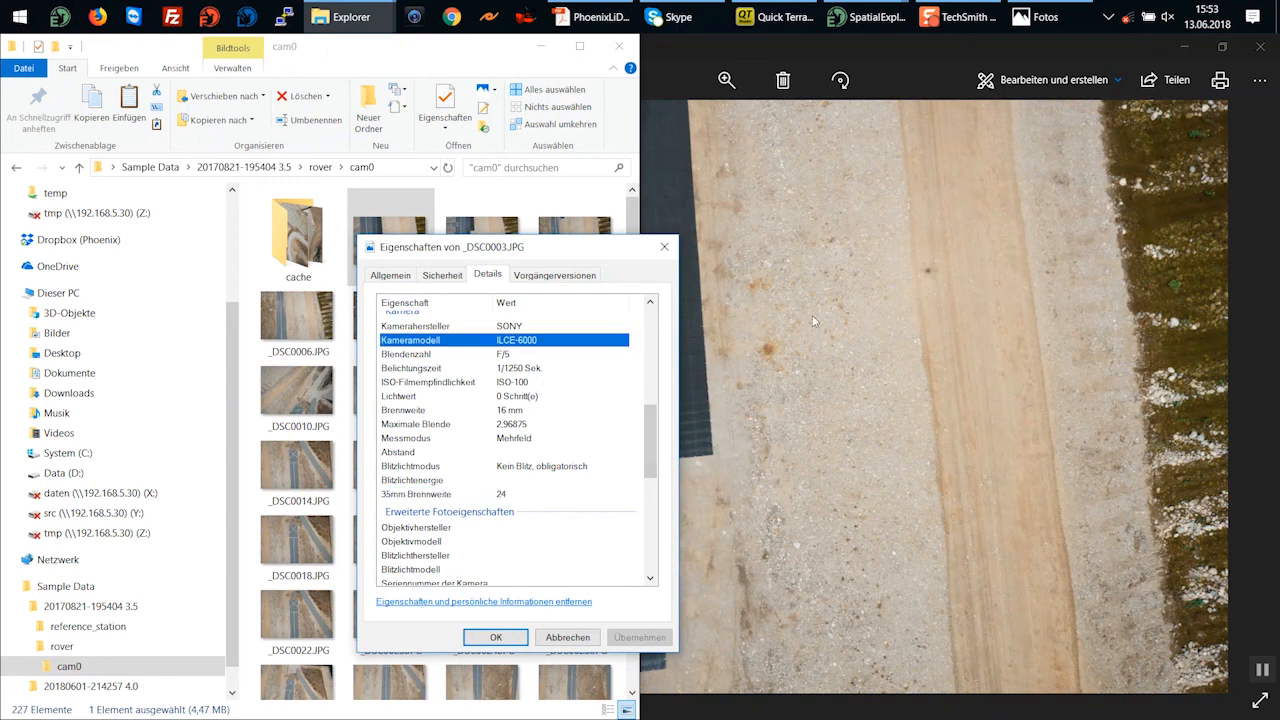
Return to the camera events editor in SpatialExplorer and confirm overwriting the metadata of the photos
left_click(849, 20)
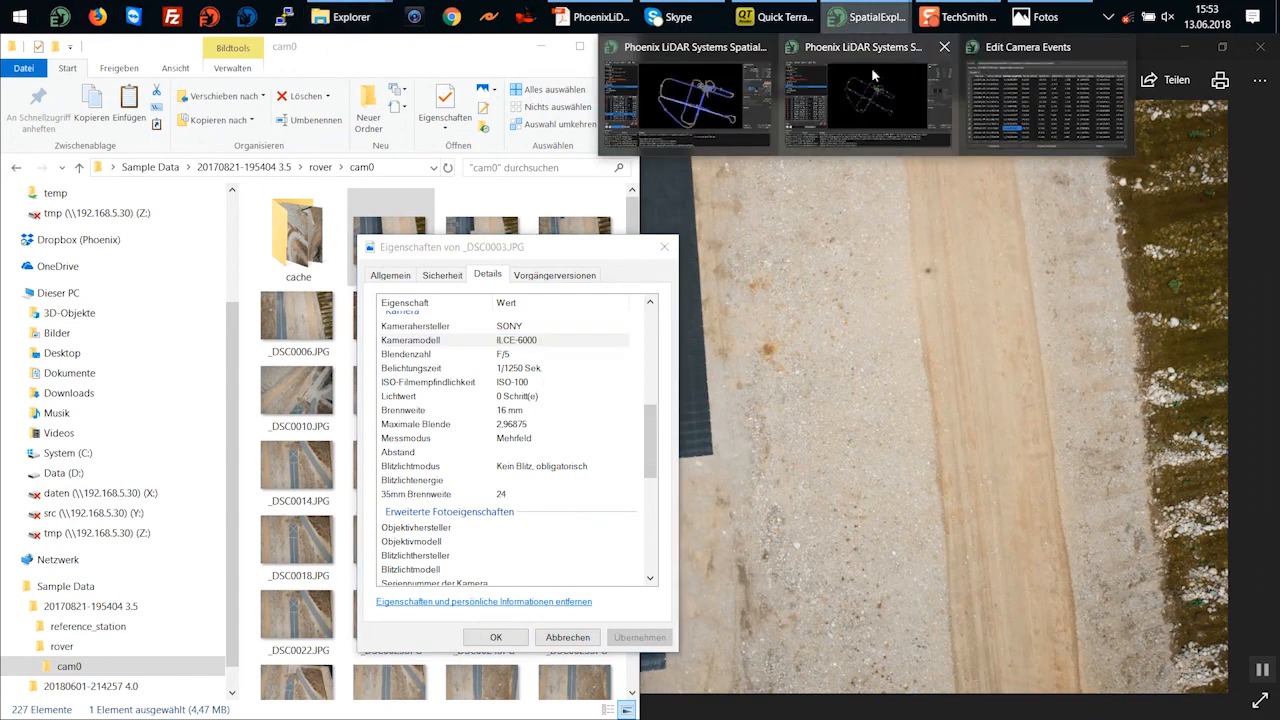
left_click(1000, 120)
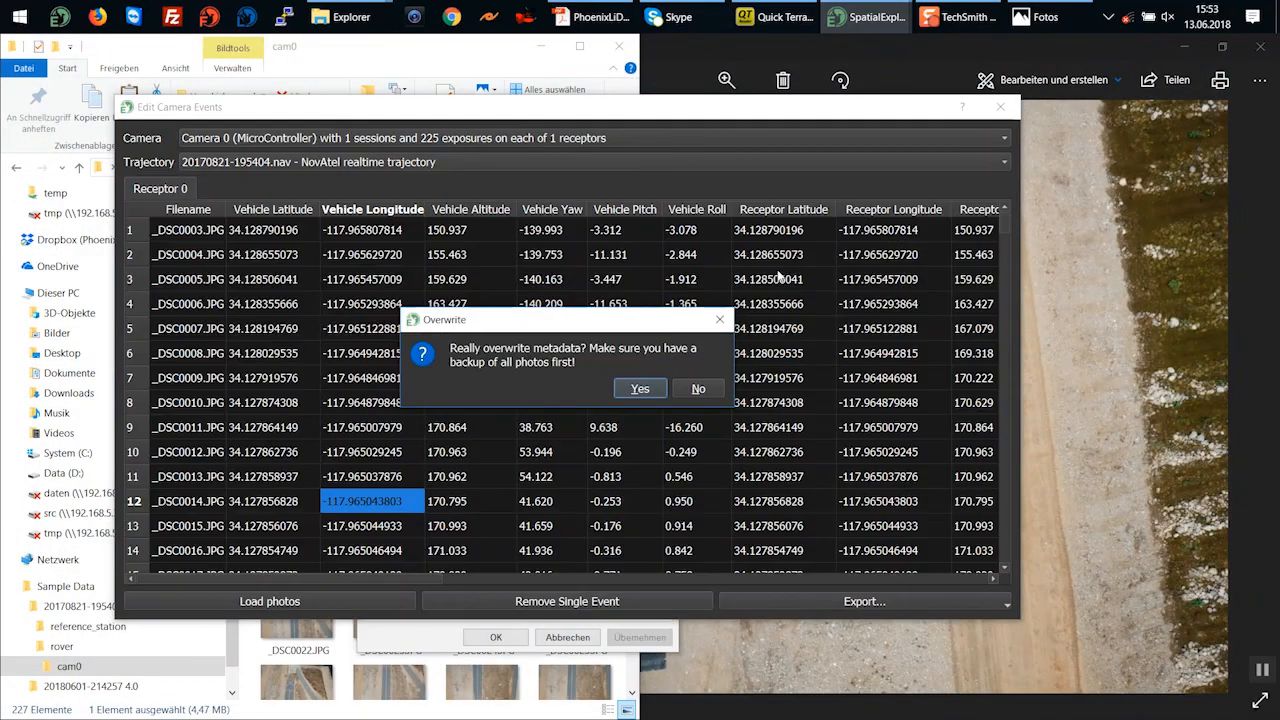
left_click(649, 389)
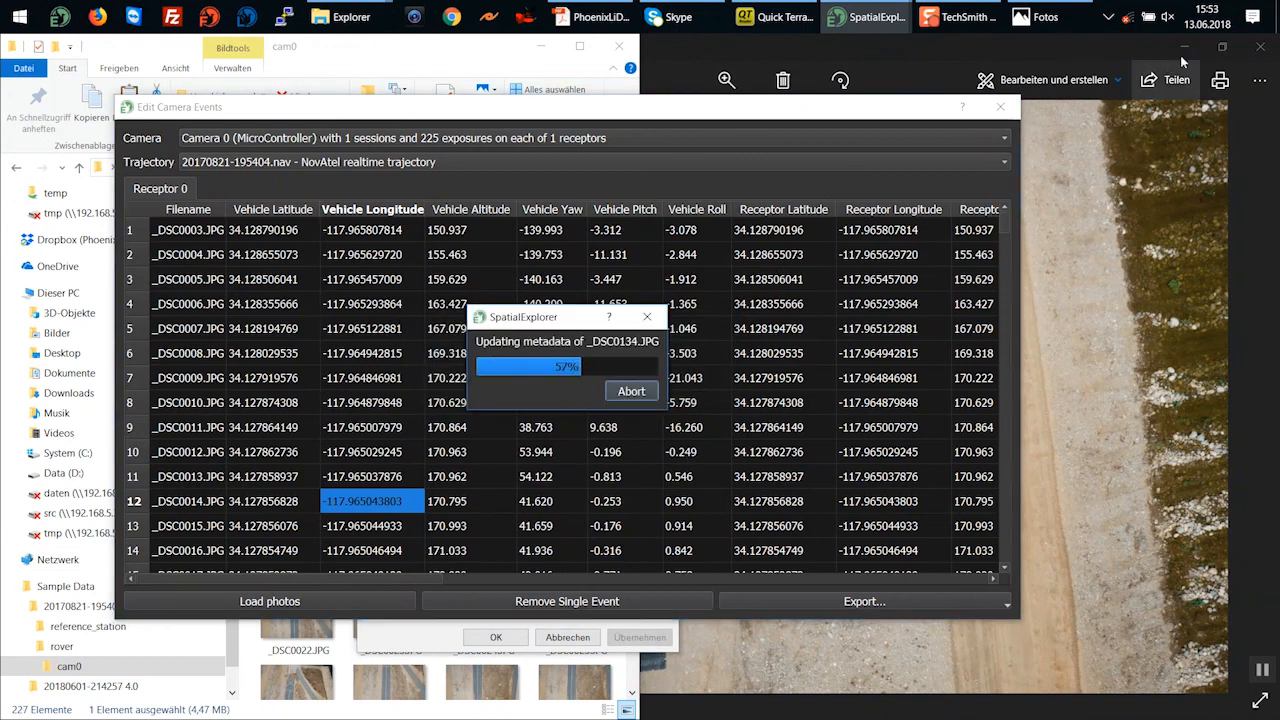
Close the photo viewer and the old _DSC0003.JPG properties, and dismiss the metadata export notice
left_click(1138, 53)
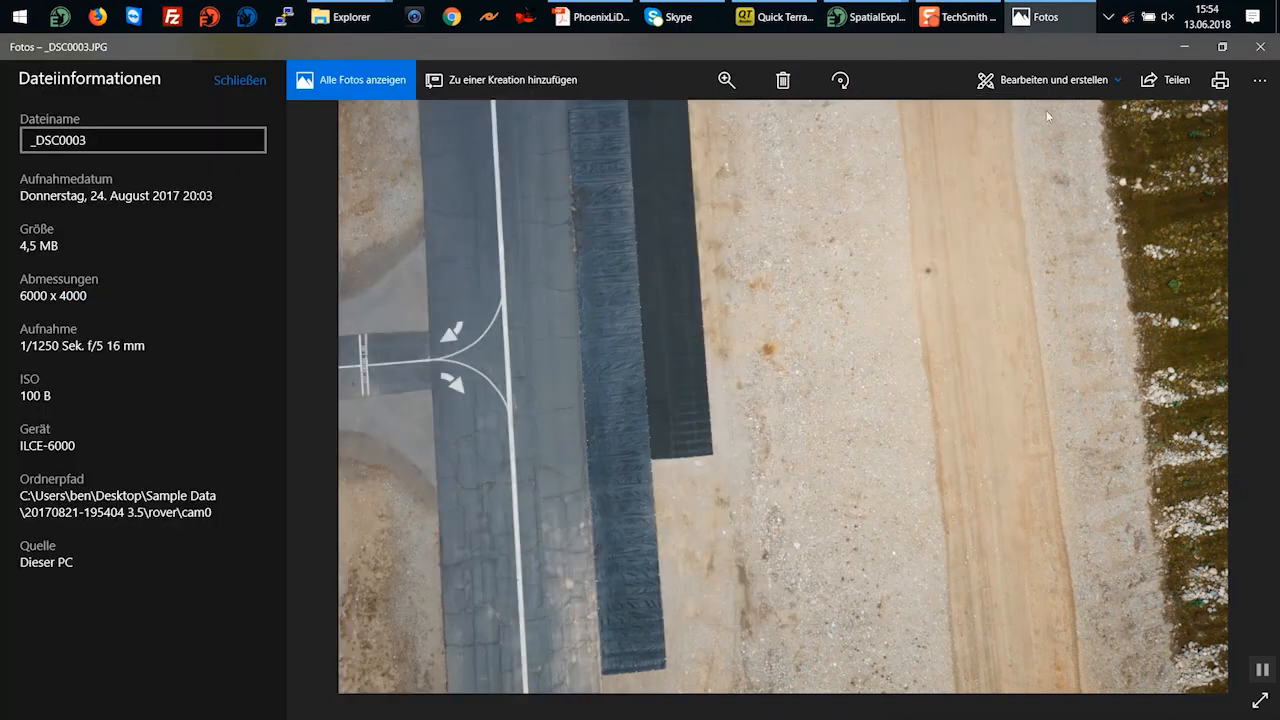
left_click(1260, 47)
left_click(500, 57)
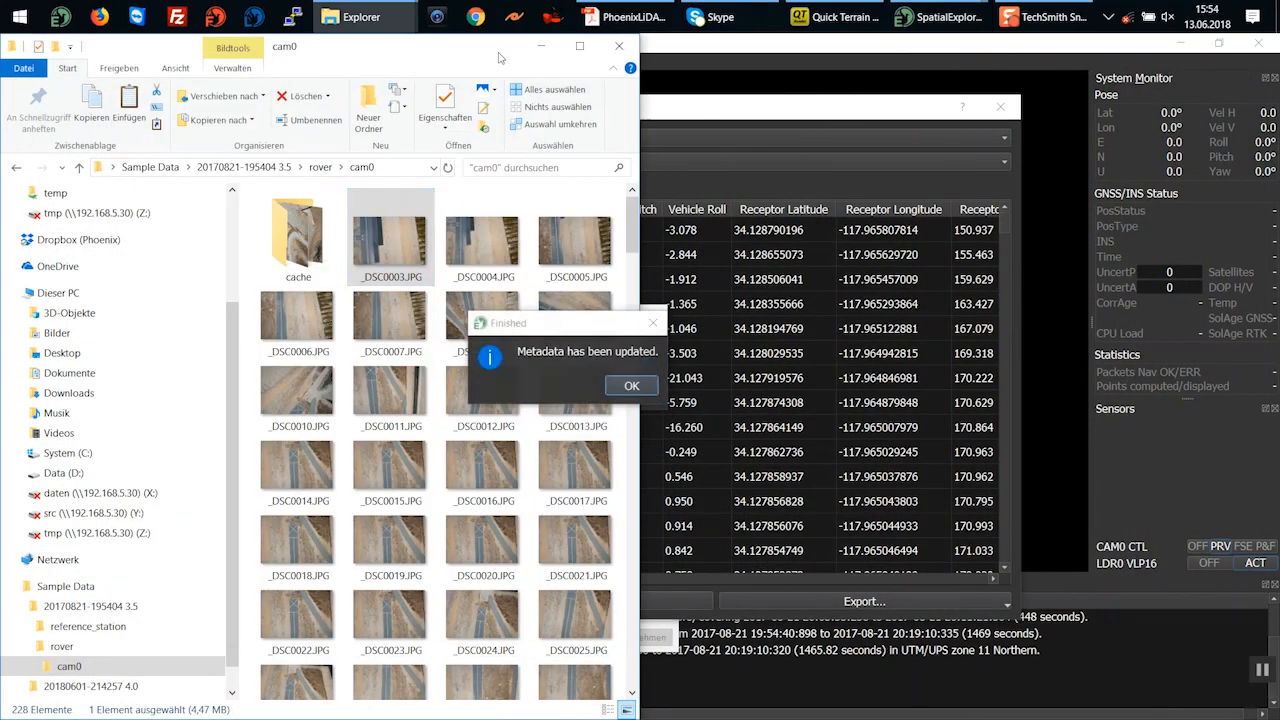
left_click(656, 628)
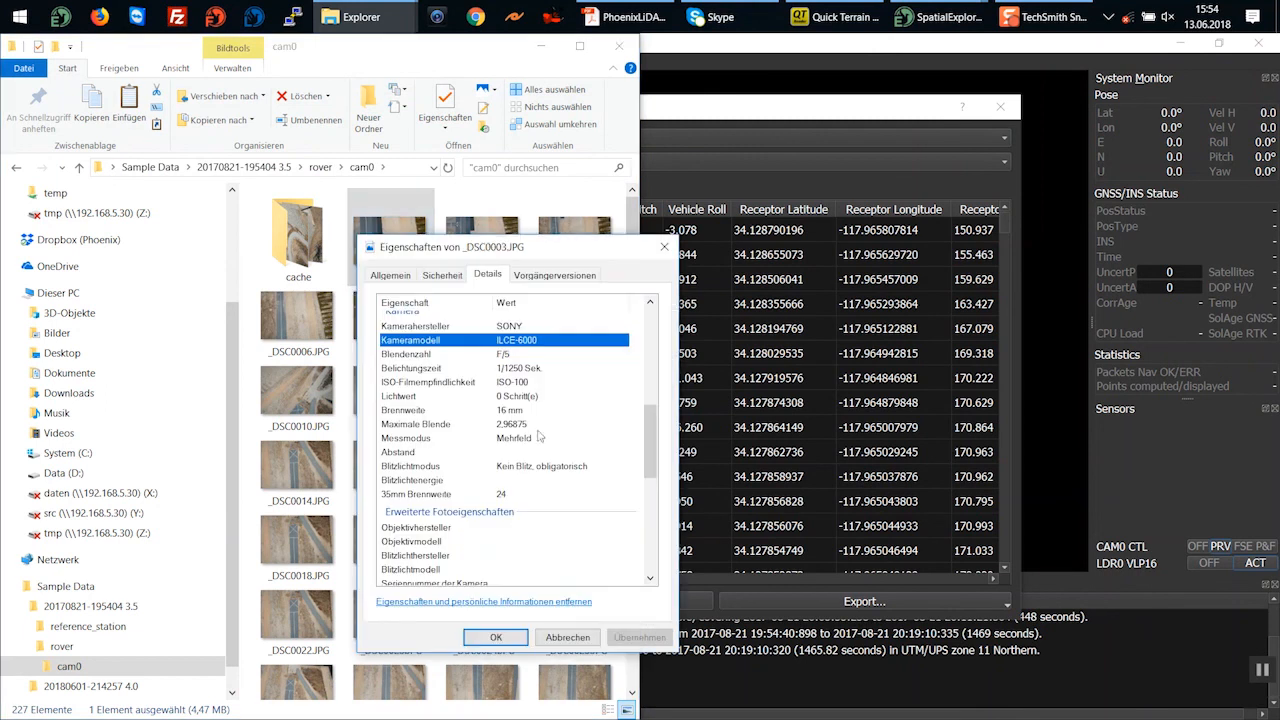
key("Escape")
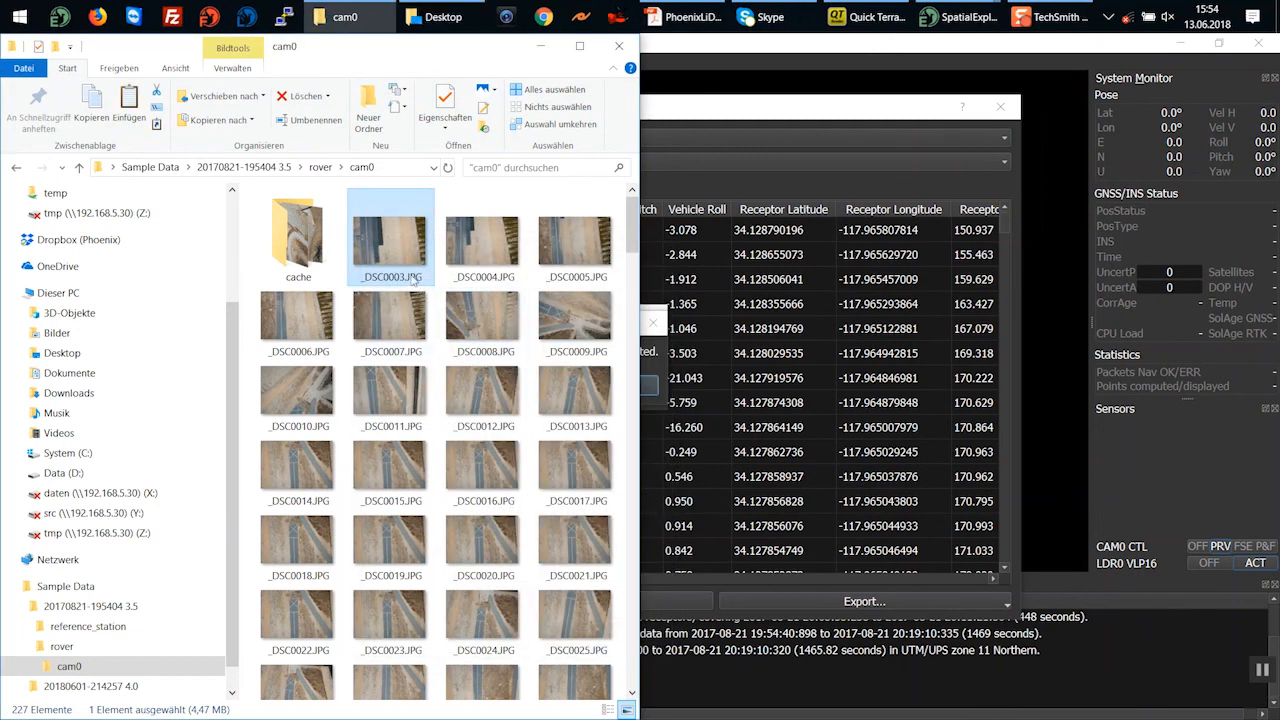
left_click(650, 352)
left_click(652, 388)
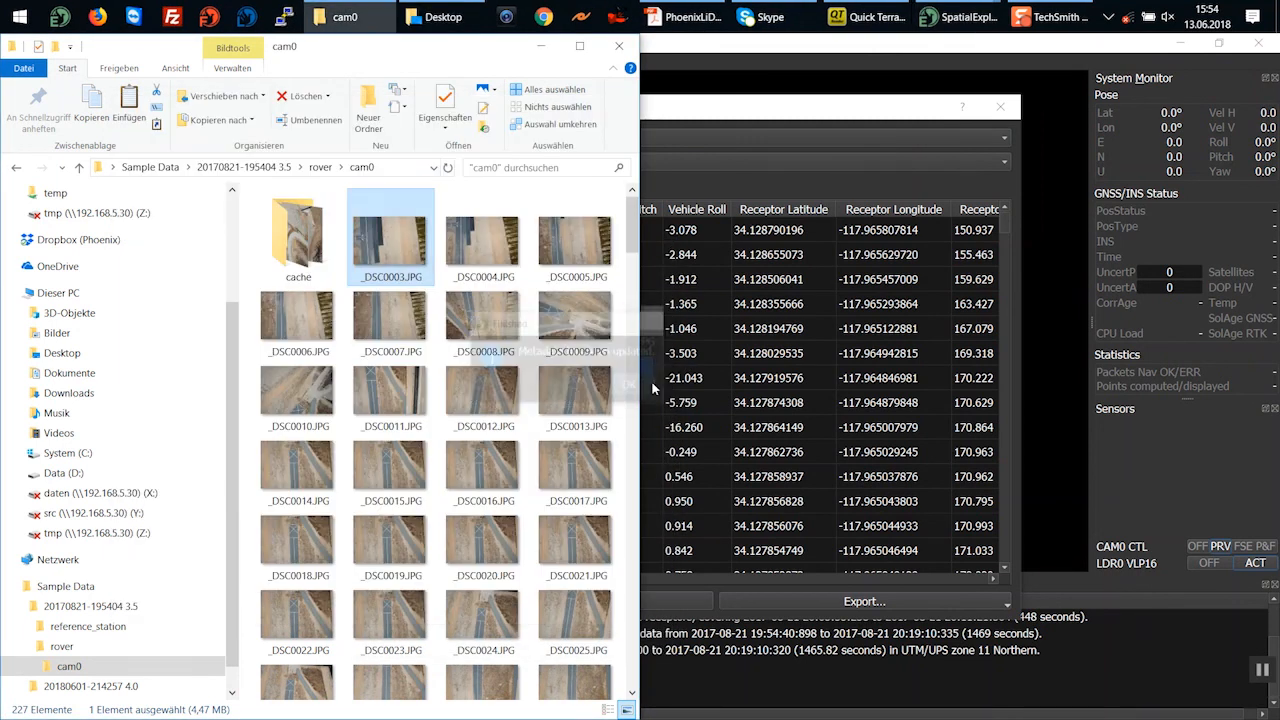
Reopen the detailed properties of _DSC0003.JPG in the cam0 folder and examine its GPS metadata
right_click(415, 247)
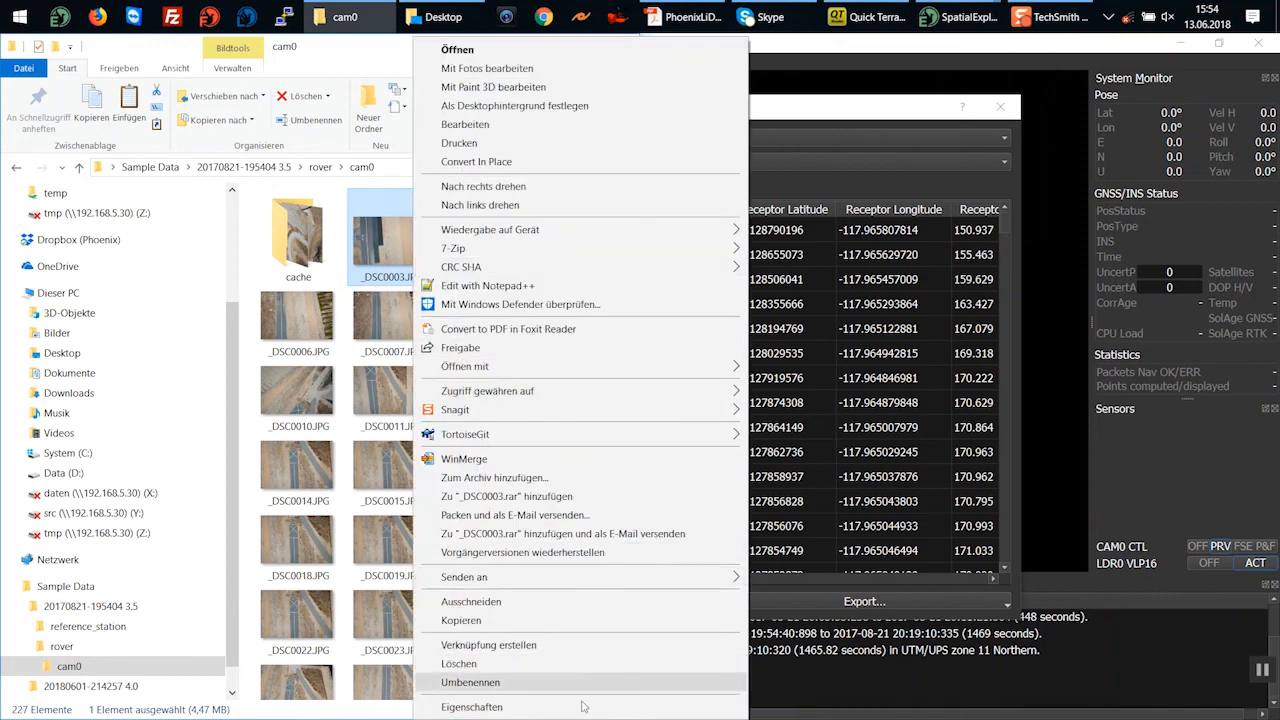
left_click(480, 707)
left_click(548, 281)
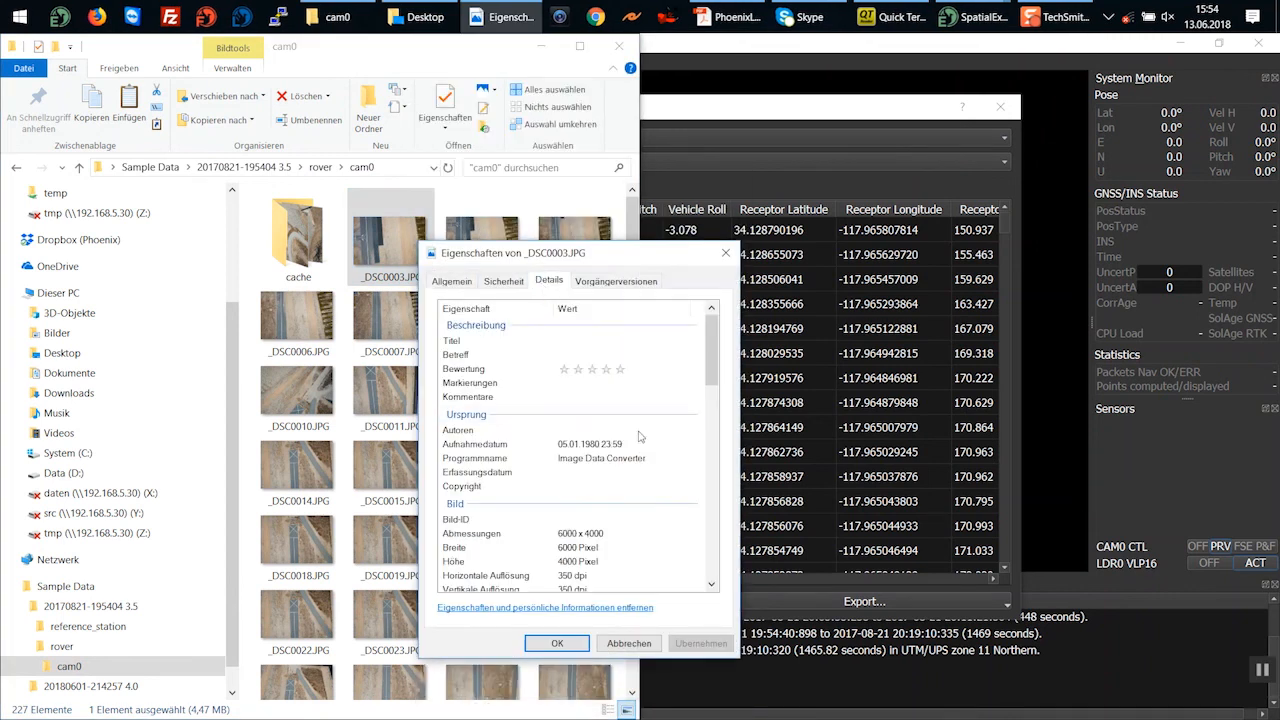
left_click_drag(709, 347, 742, 520)
scroll(622, 460, "up", 1)
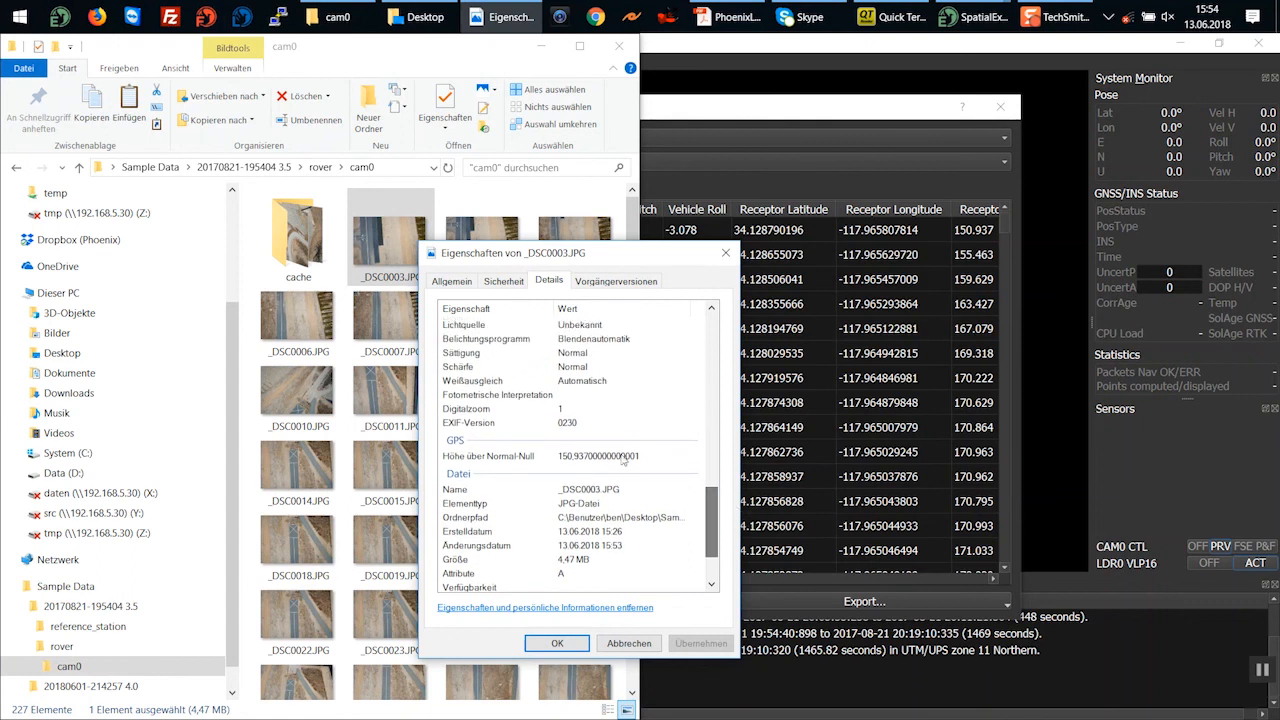
Close the properties of _DSC0003.JPG and open the photo in IrfanView
left_click(620, 458)
left_click_drag(712, 525, 779, 546)
key("Escape")
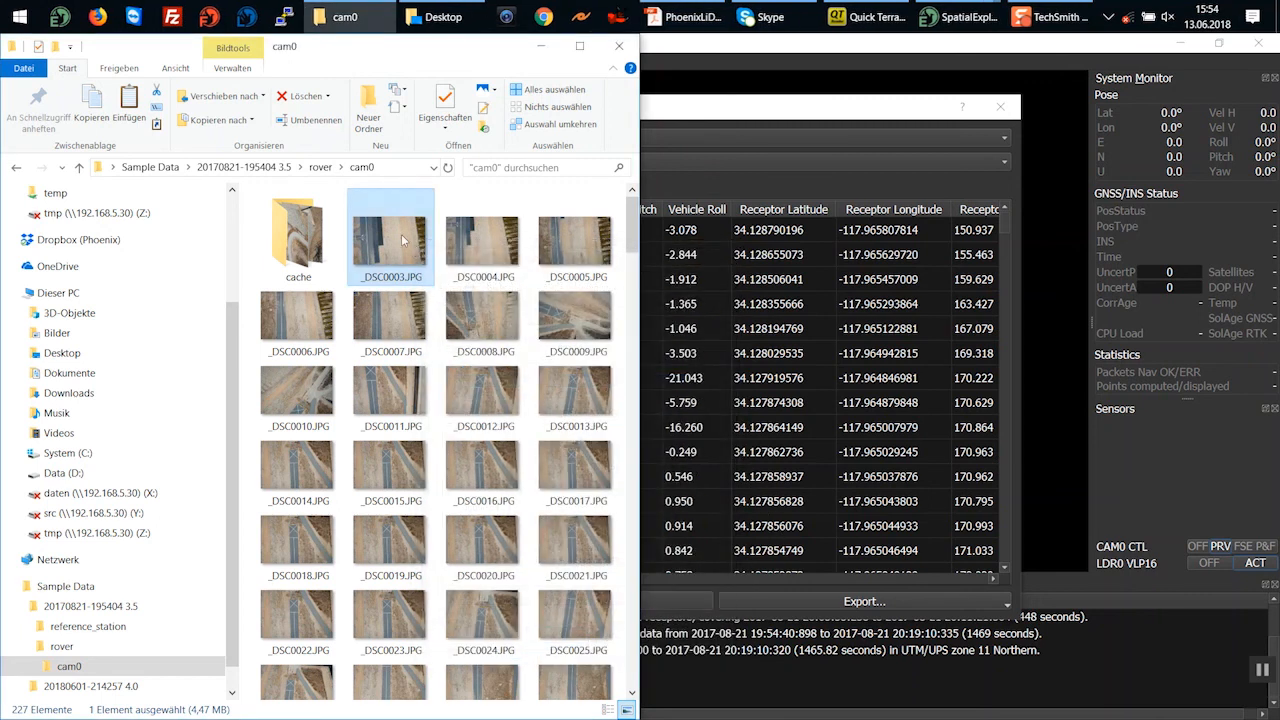
right_click(402, 236)
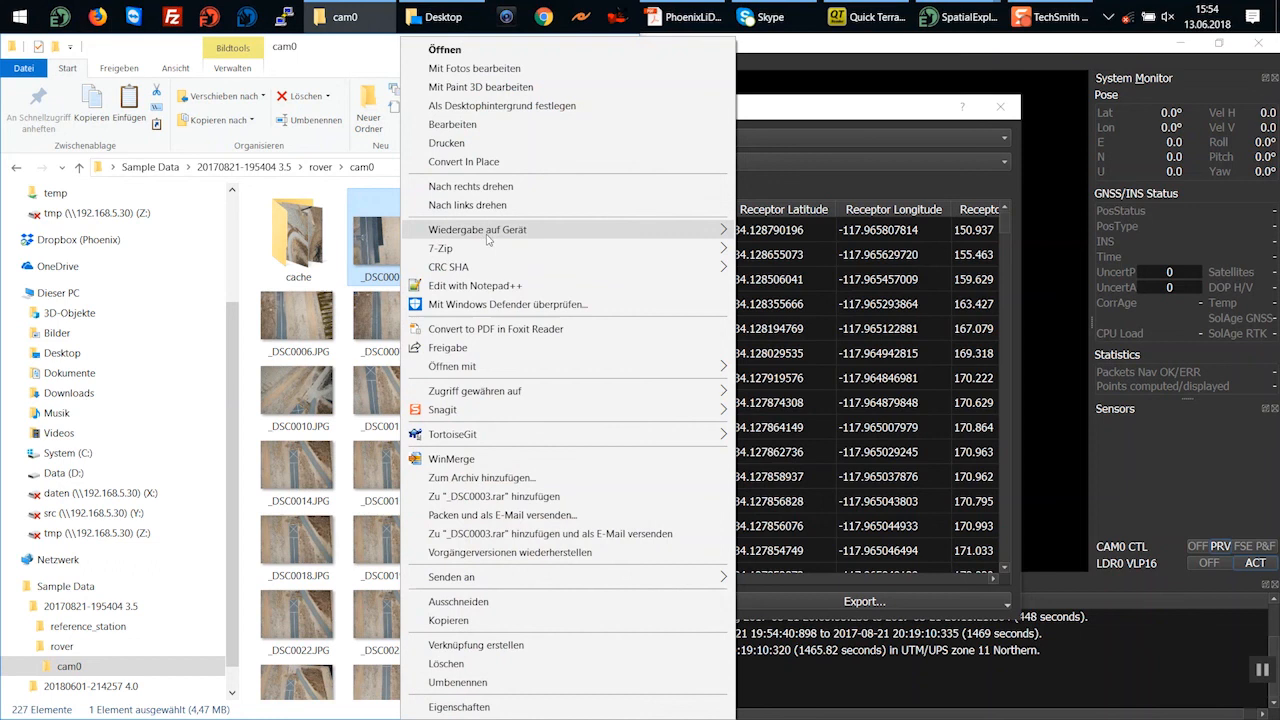
mouse_move(547, 376)
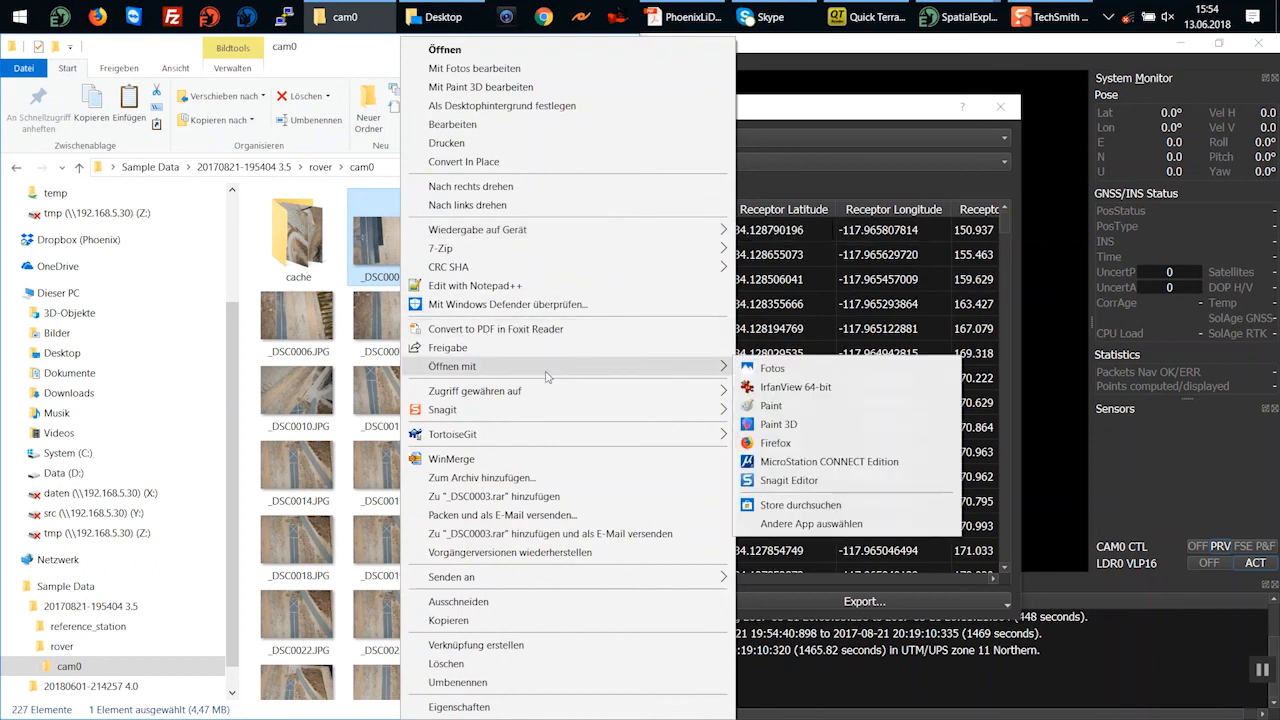
left_click(768, 382)
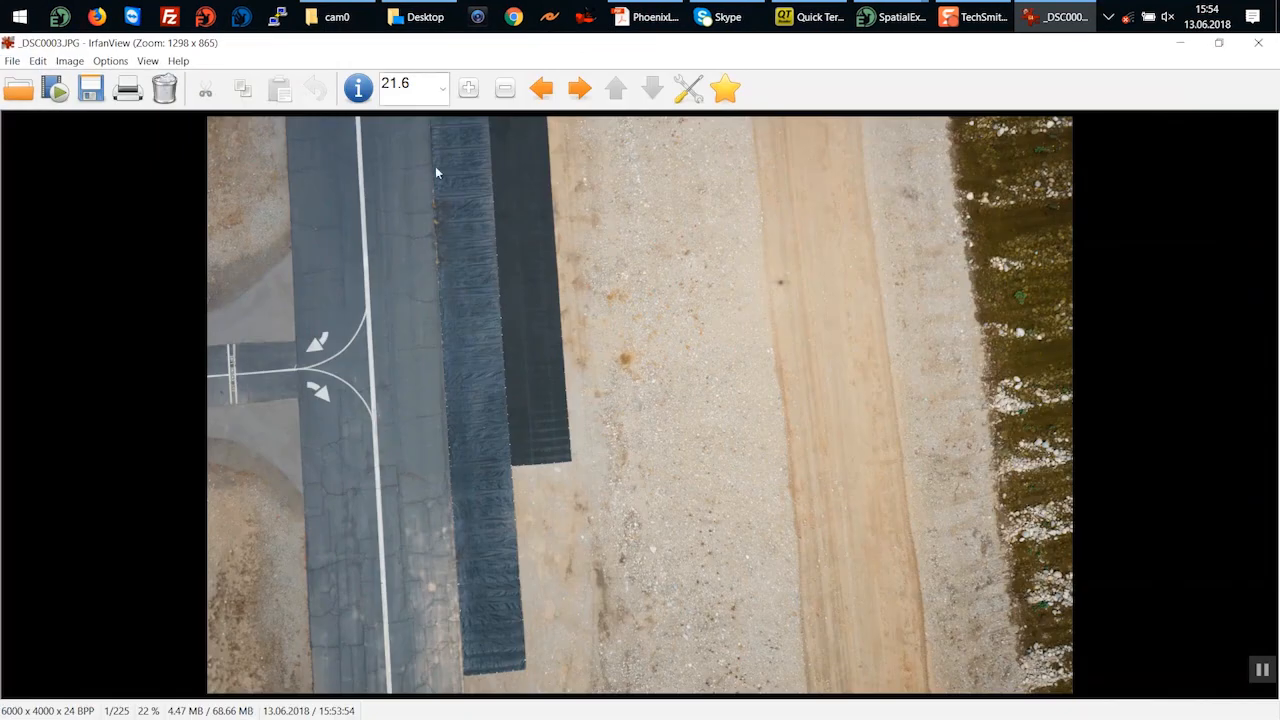
Examine the GPS latitude, longitude and altitude in the EXIF info of _DSC0003.JPG, and close IrfanView
left_click(357, 90)
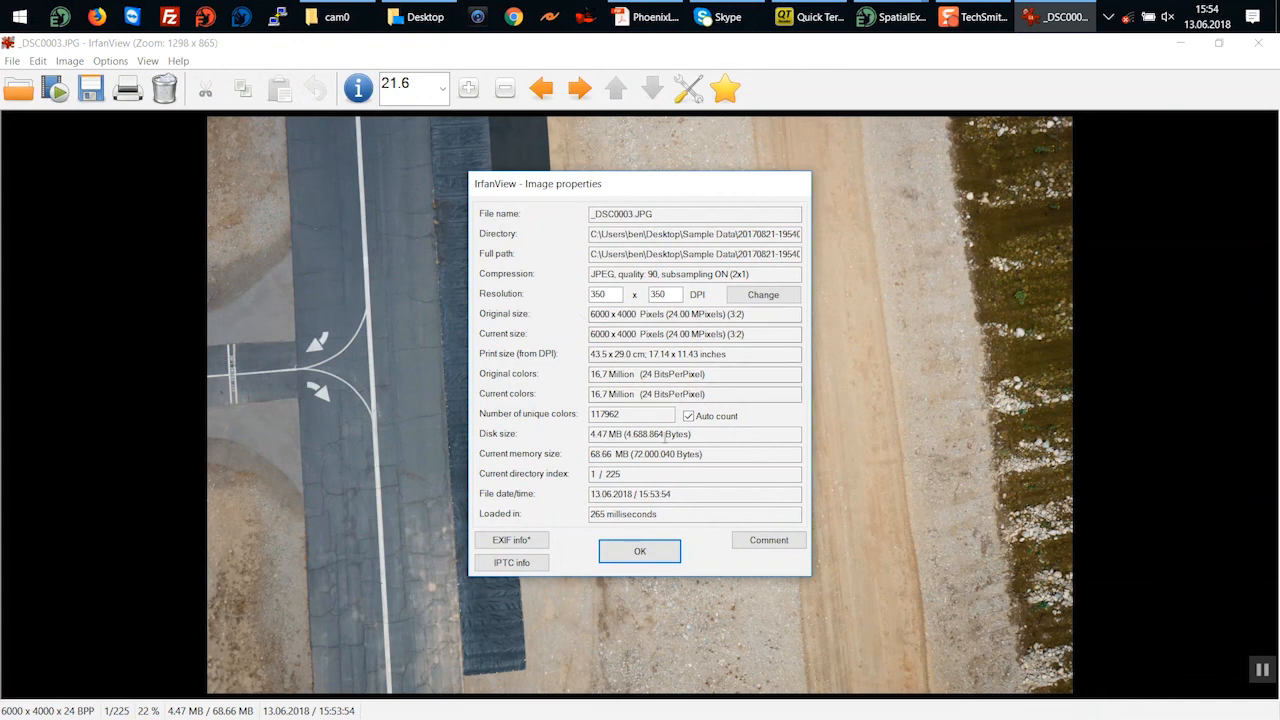
left_click(528, 545)
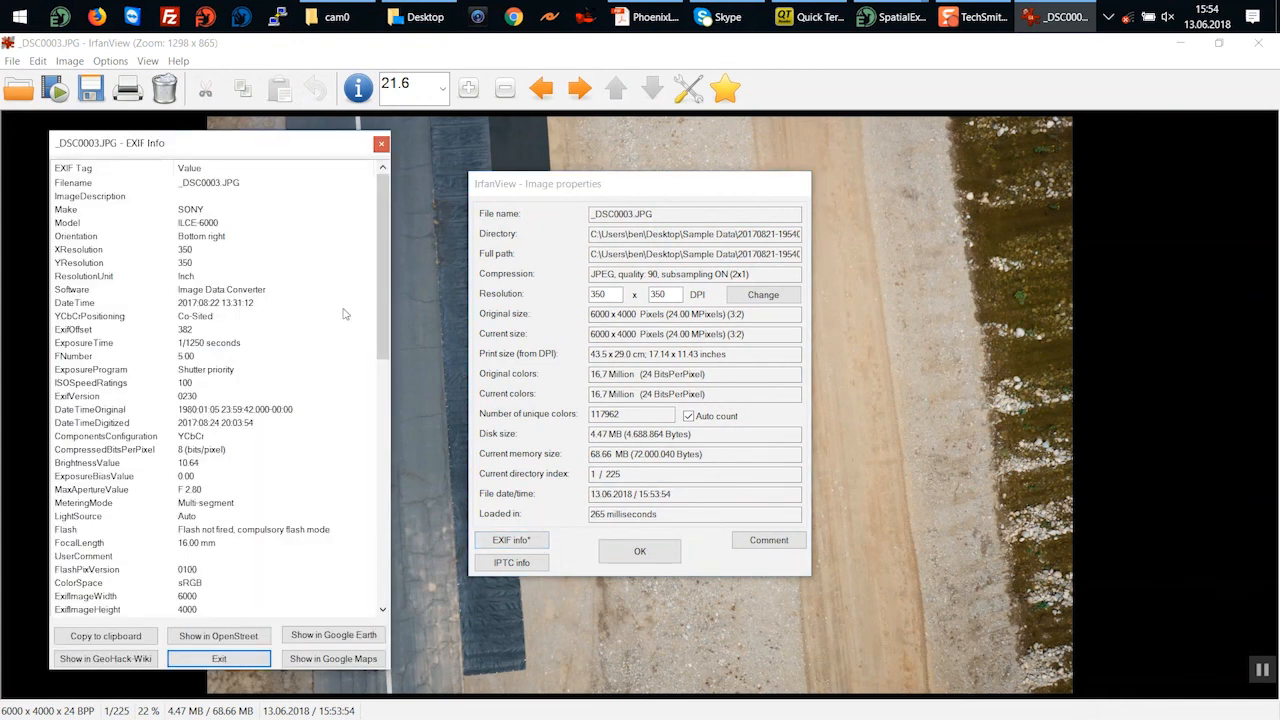
left_click_drag(378, 263, 429, 393)
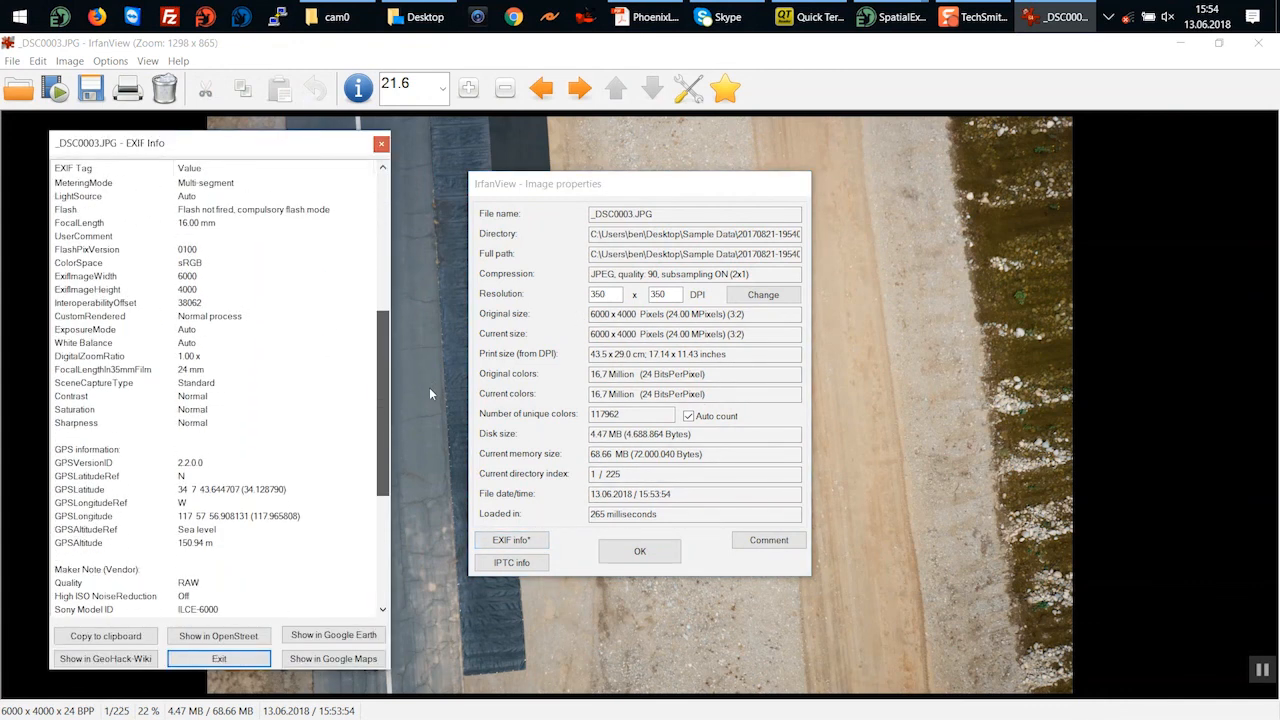
left_click(280, 489)
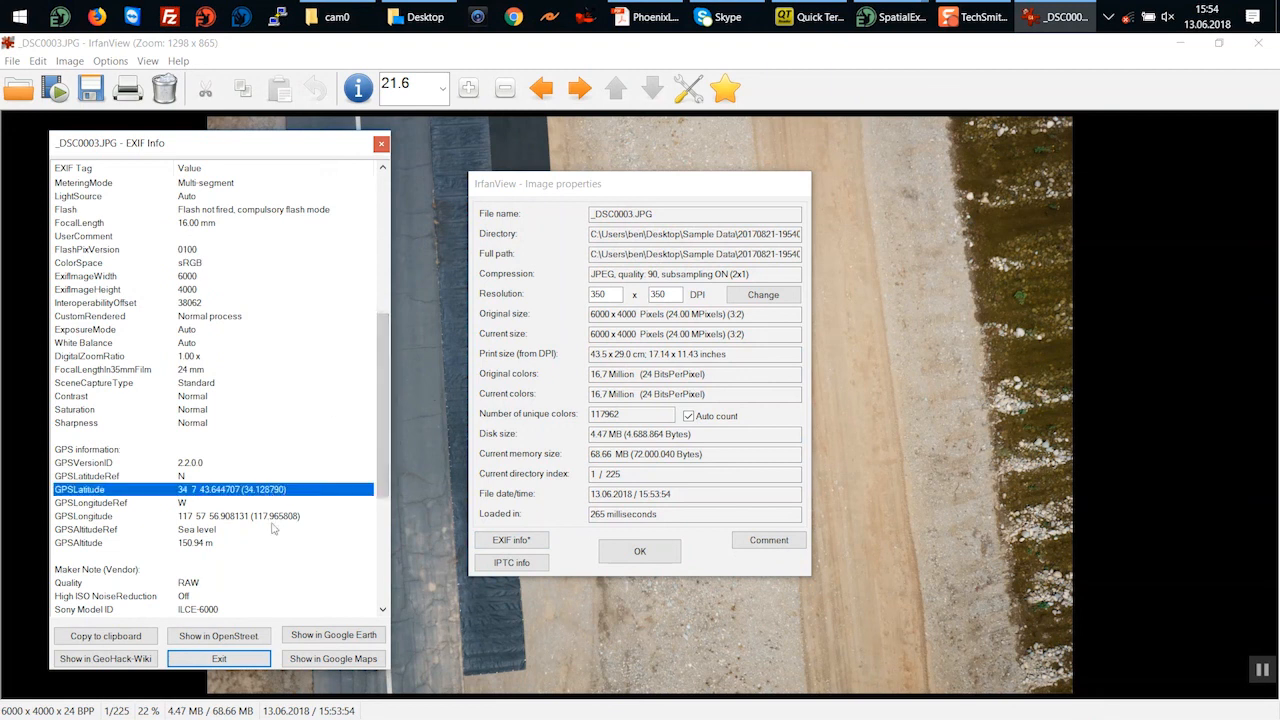
left_click(268, 516)
left_click(258, 545)
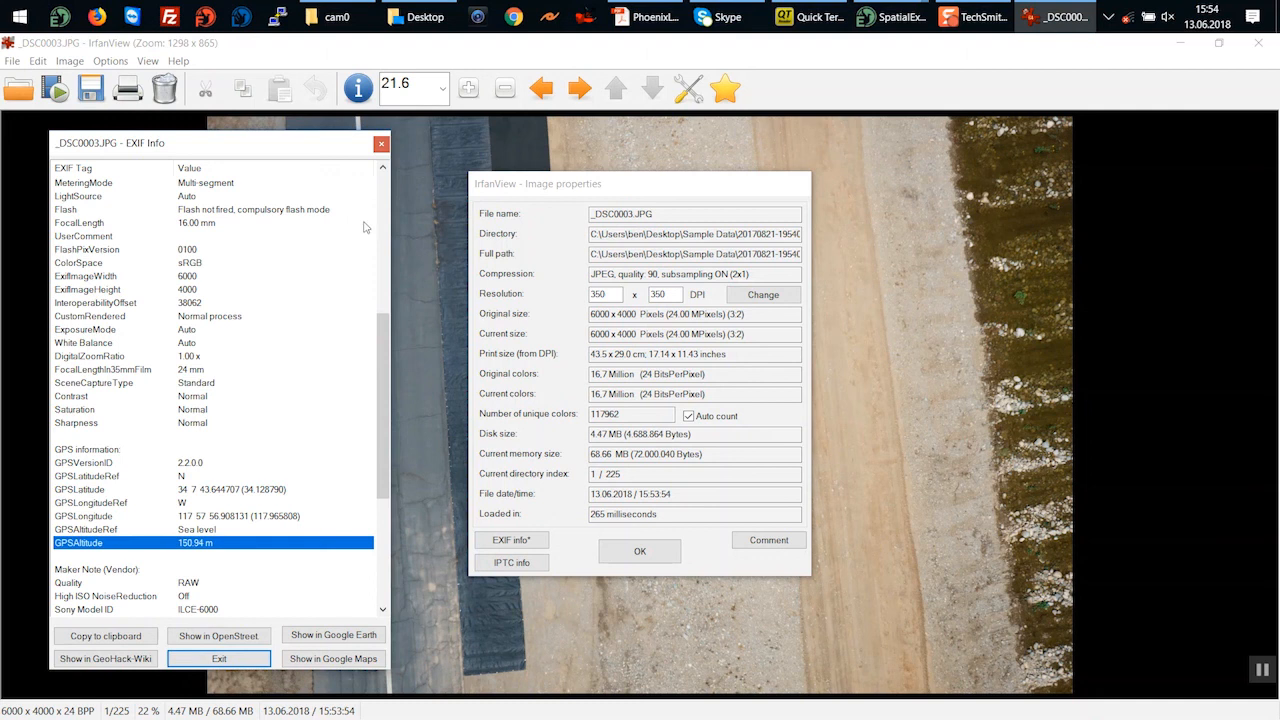
left_click(381, 146)
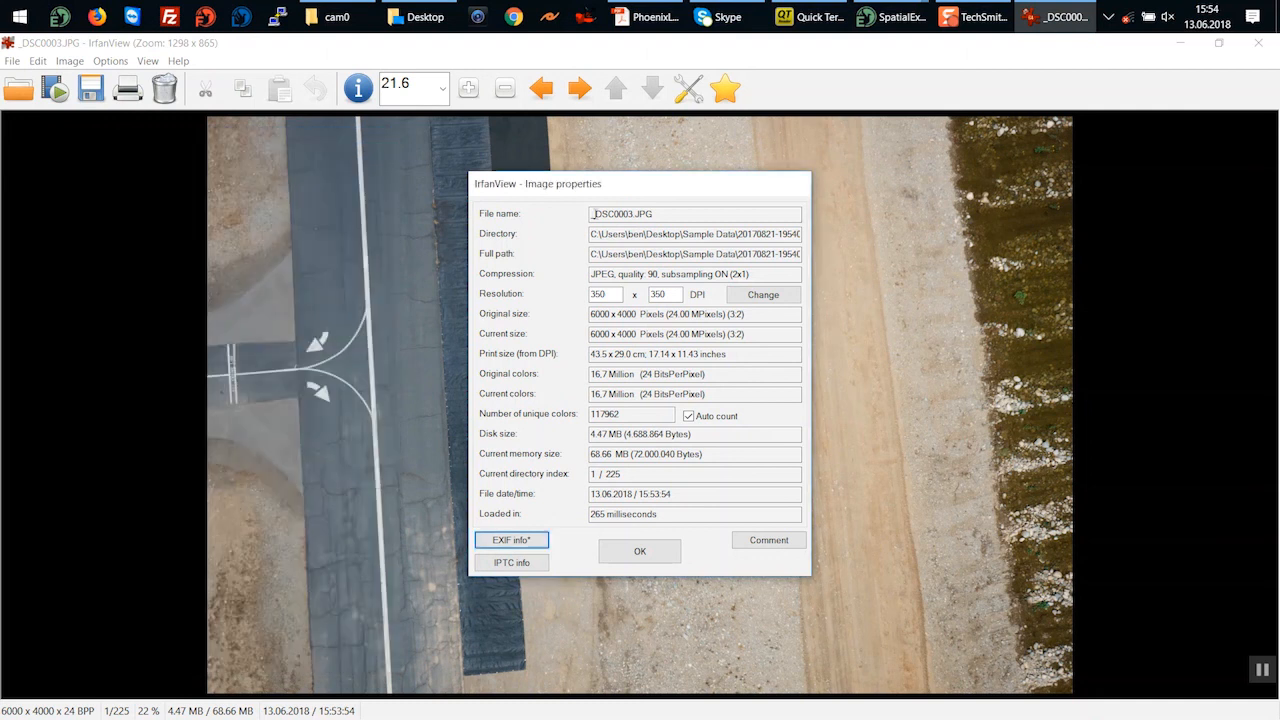
key("Escape")
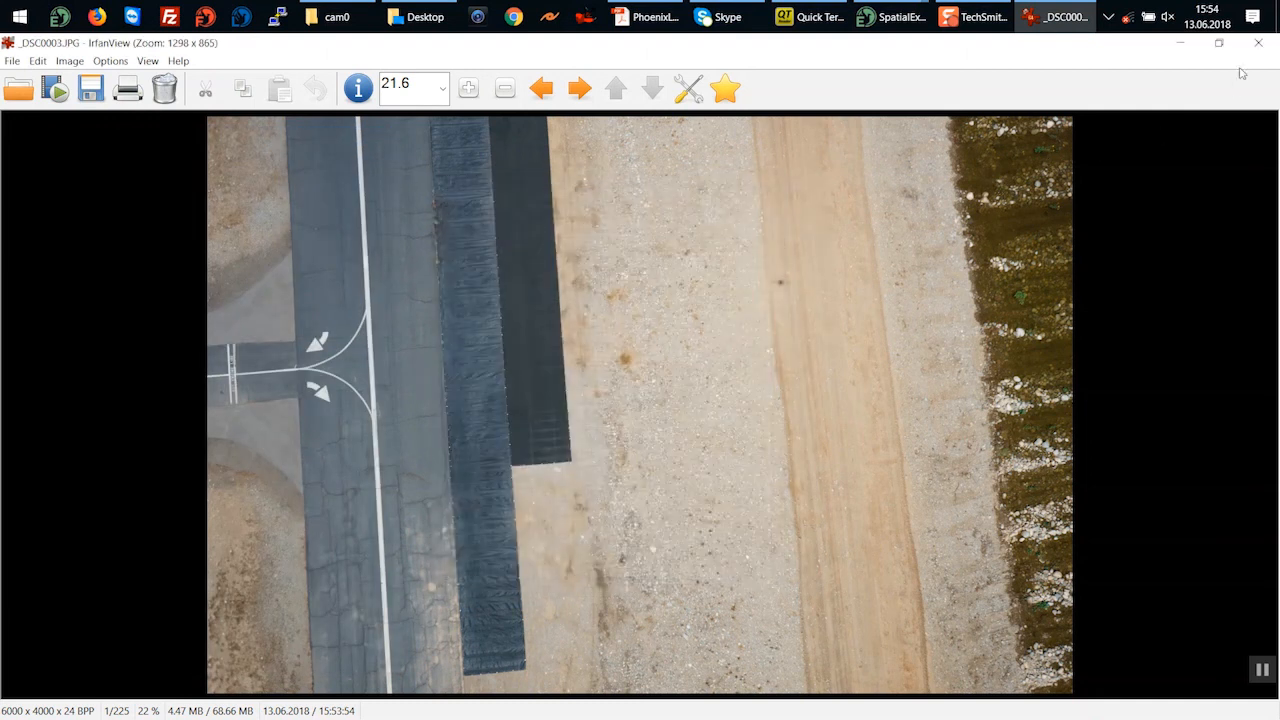
key("Escape")
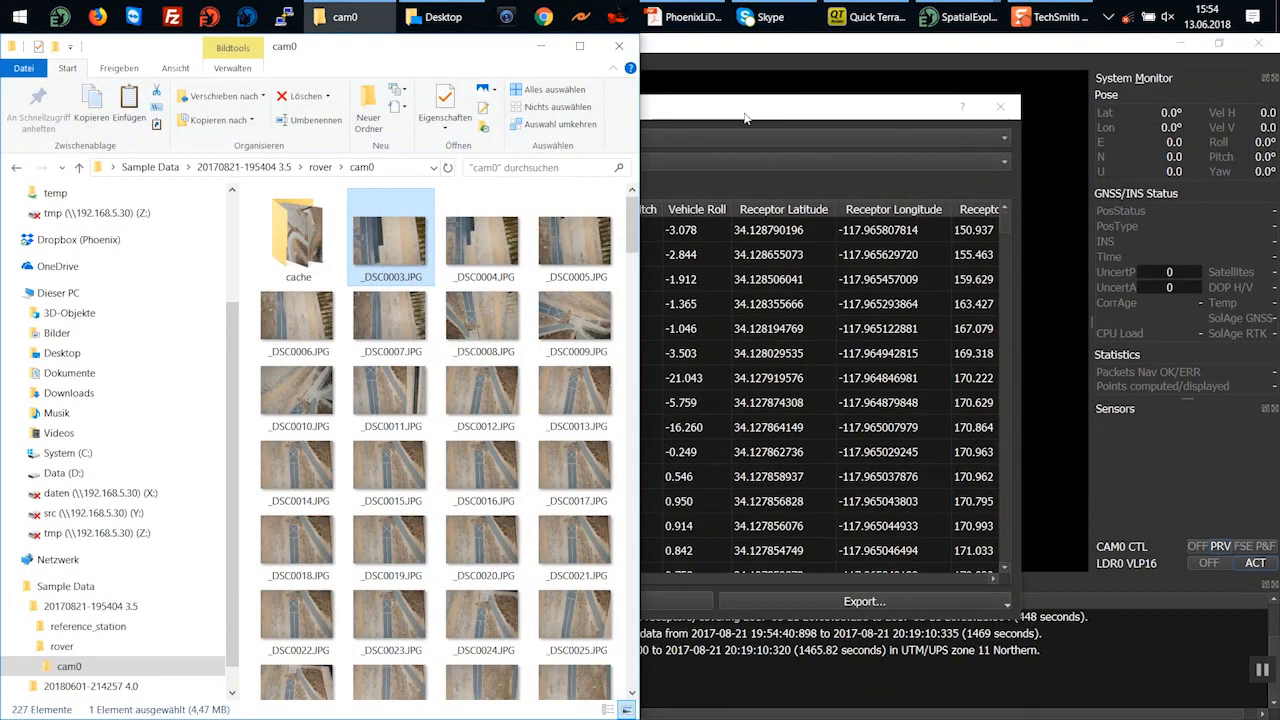
Return to SpatialExplorer, review the export options for the camera events, and close the camera events editor
left_click(745, 111)
left_click(912, 603)
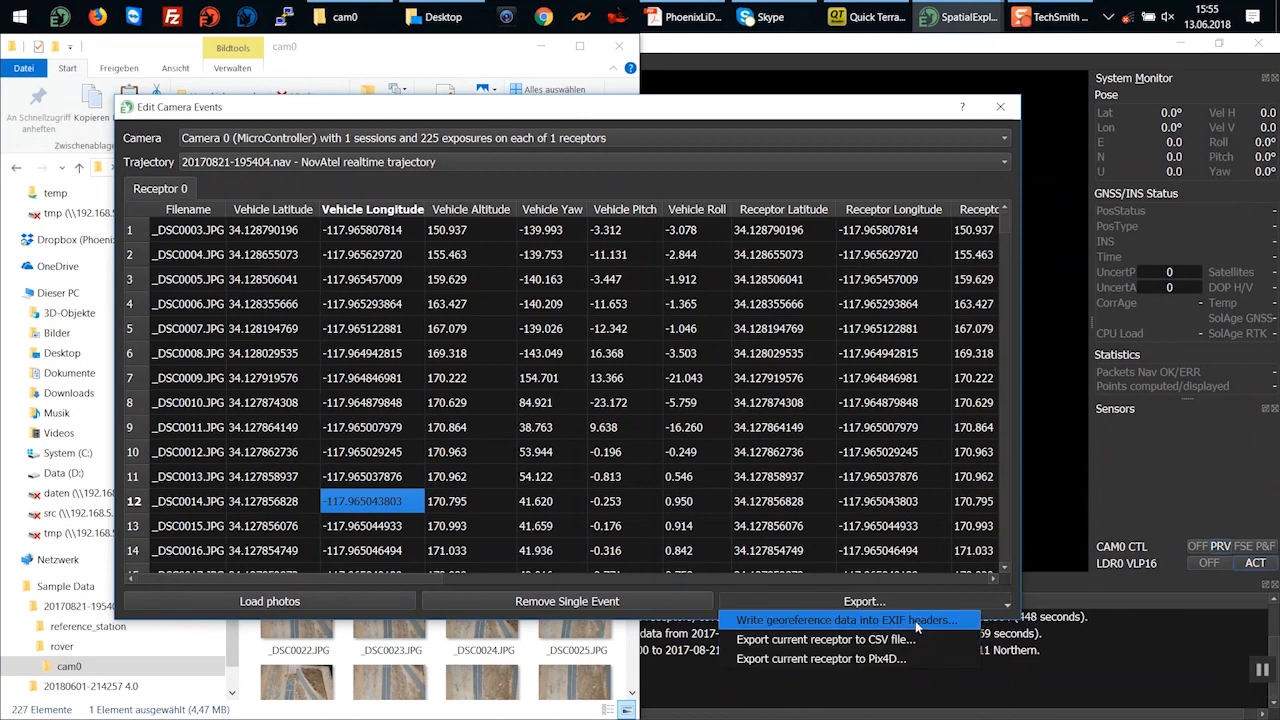
left_click(961, 152)
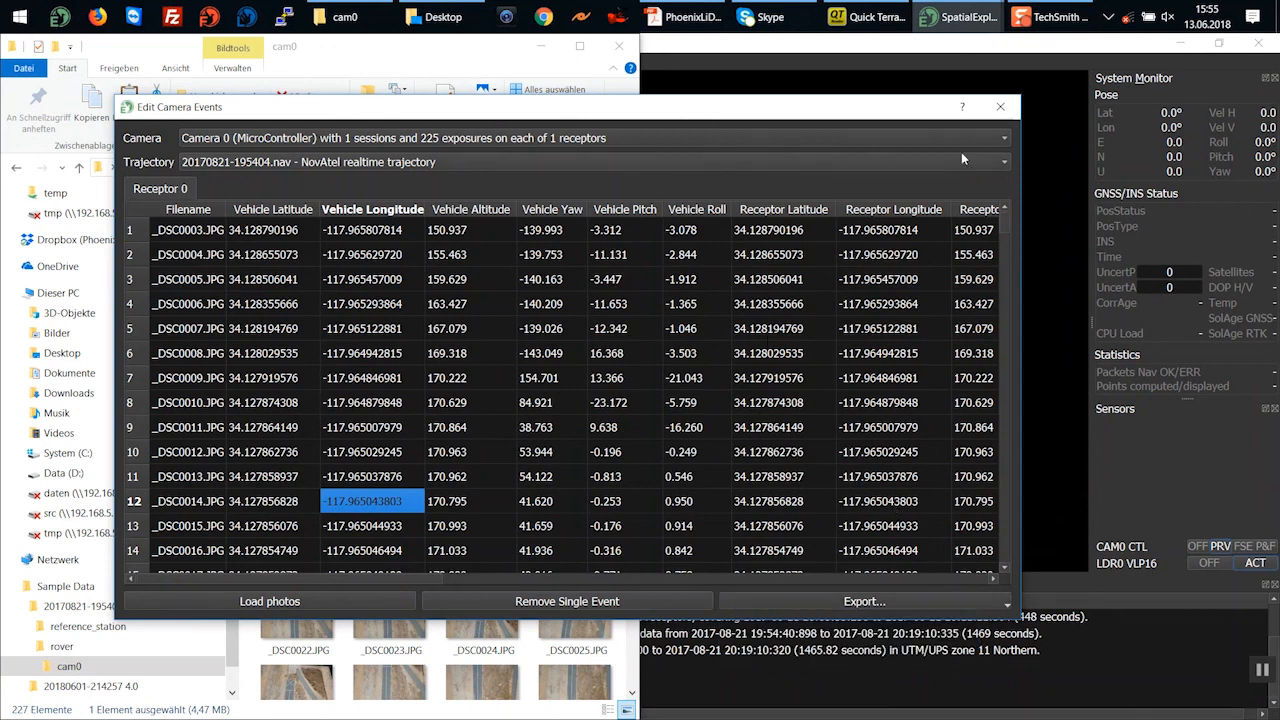
left_click(1000, 106)
left_click(778, 70)
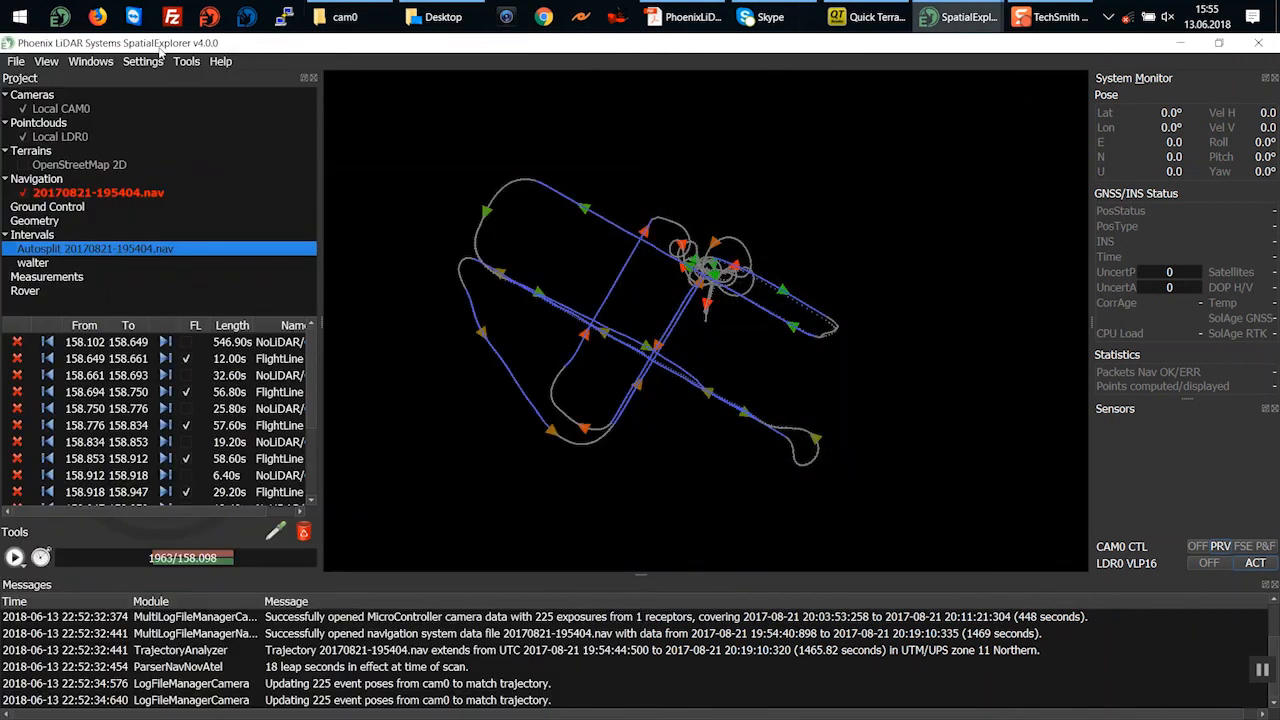
left_click(1262, 677)
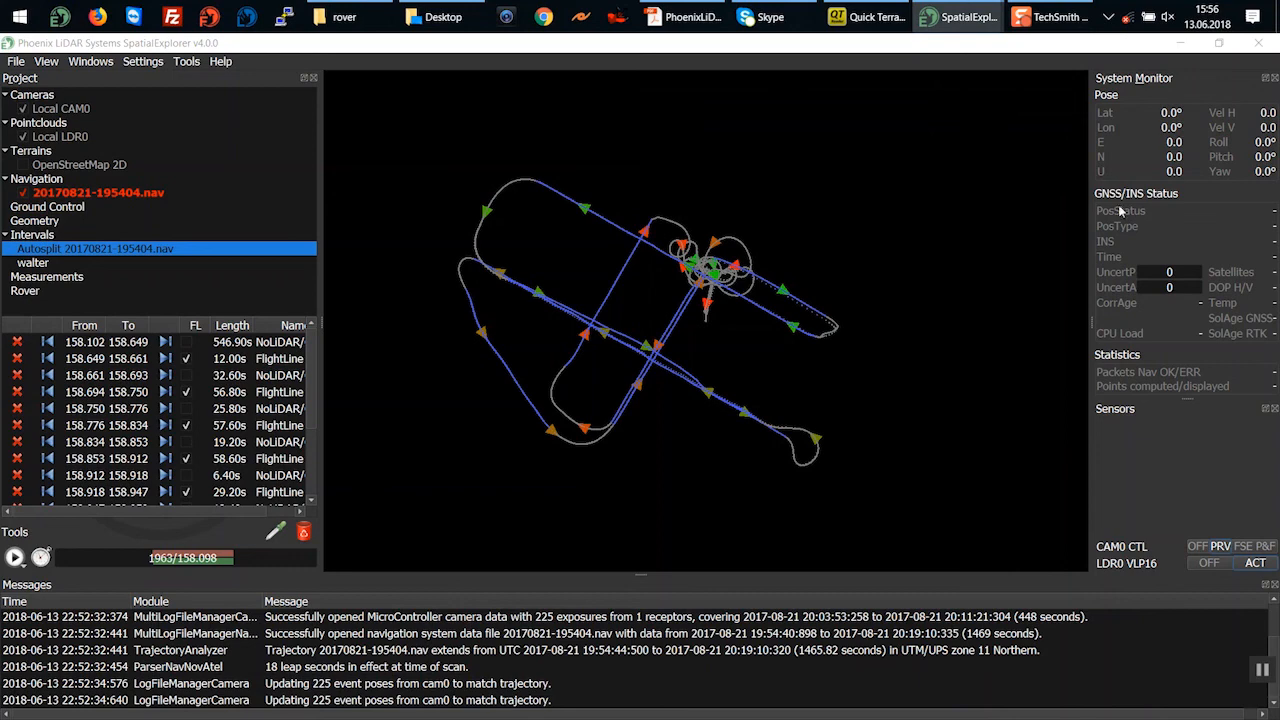
Close both open SpatialExplorer windows and start a fresh SpatialExplorer session
left_click(1257, 44)
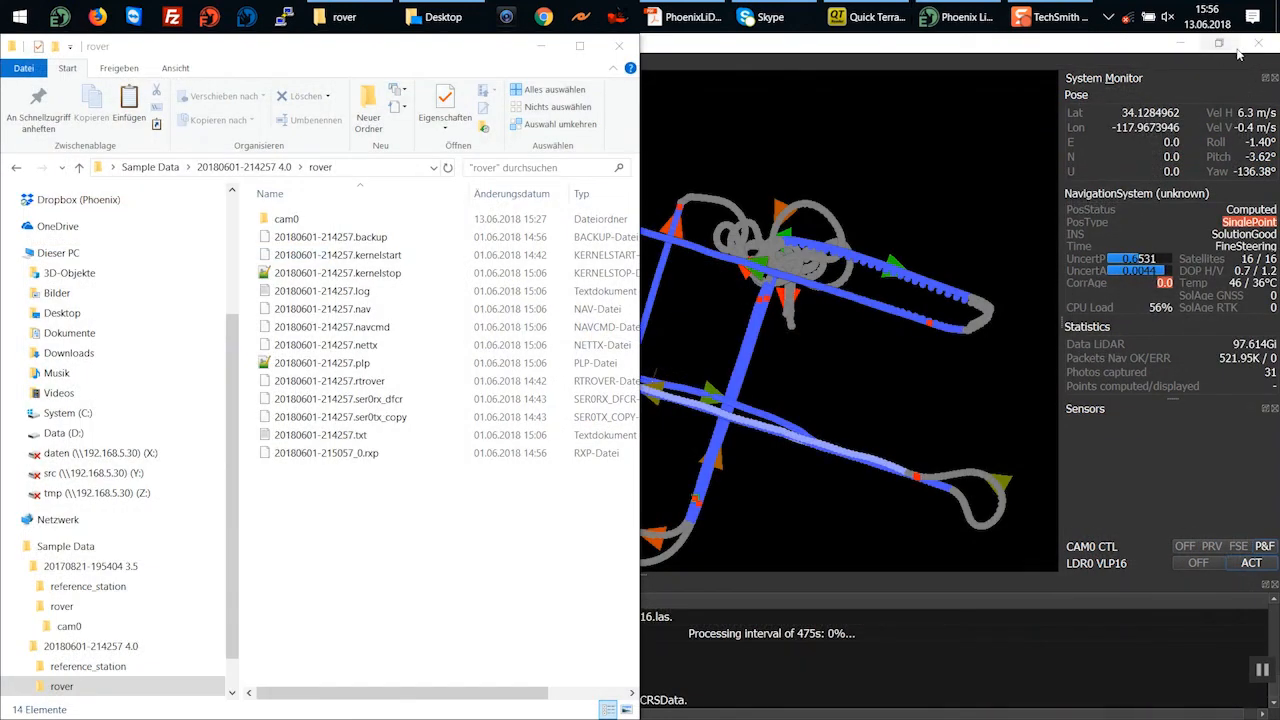
left_click(1257, 44)
right_click(977, 17)
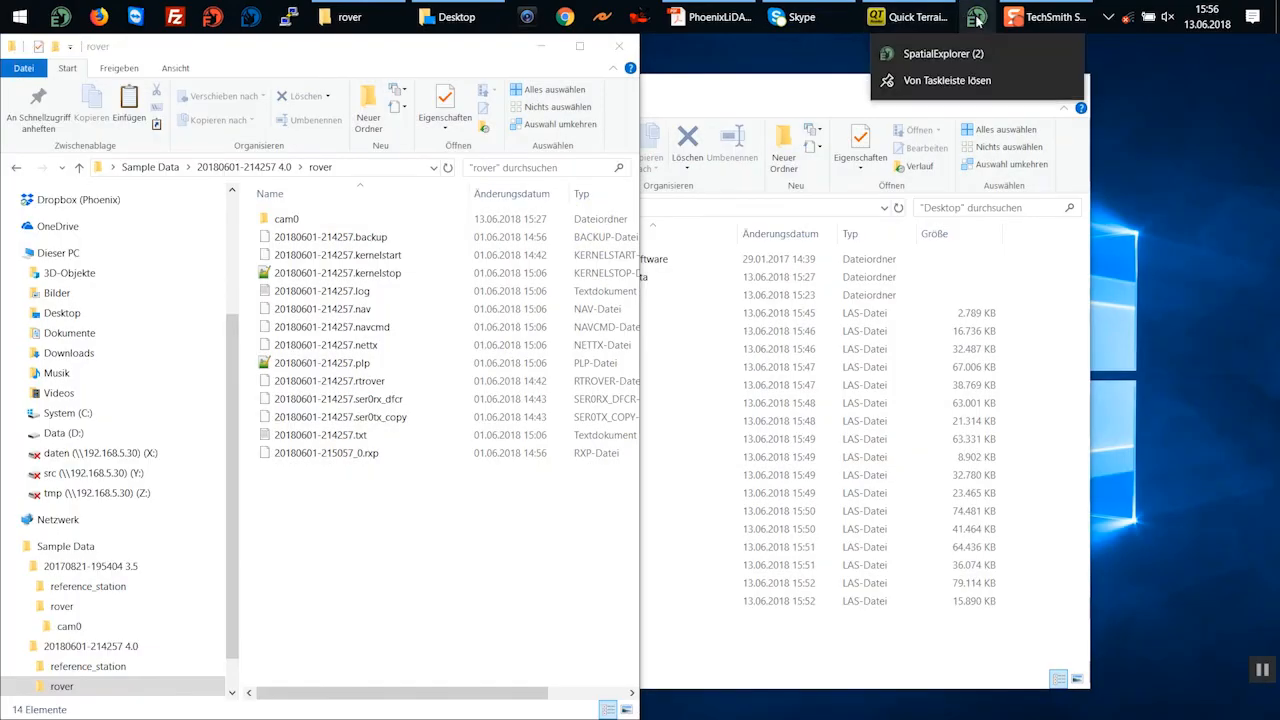
left_click(920, 54)
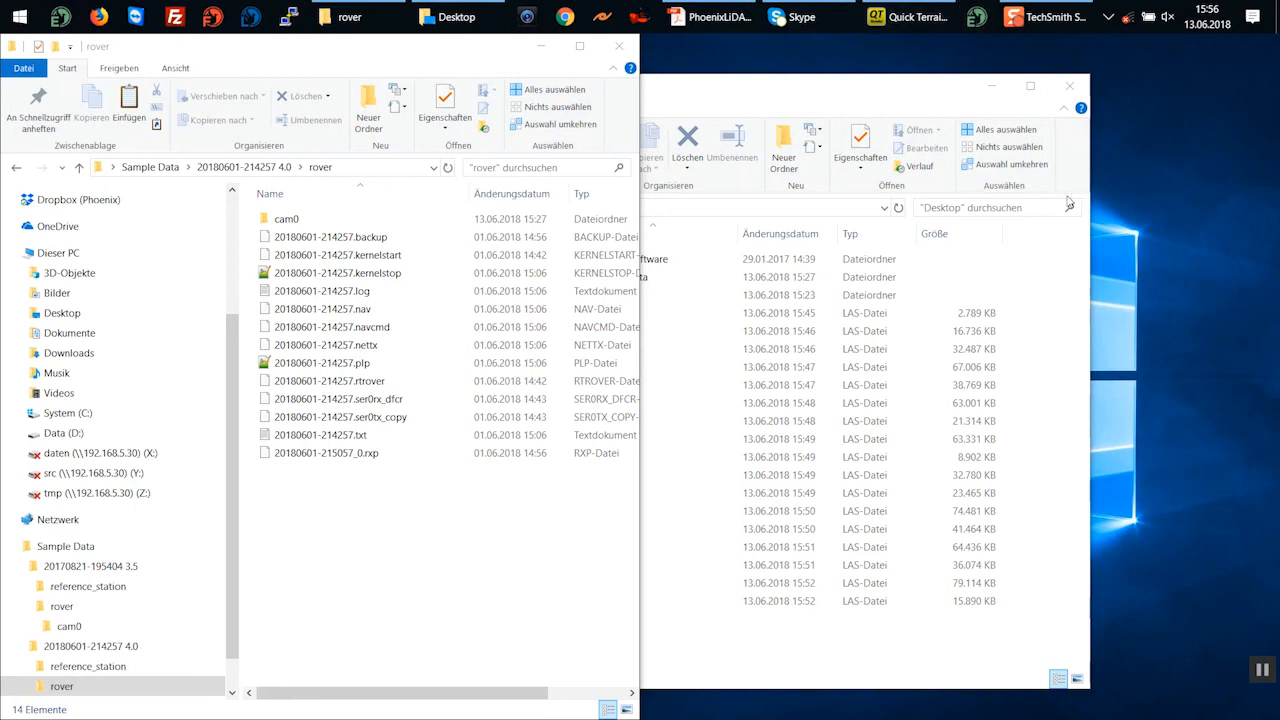
key("Return")
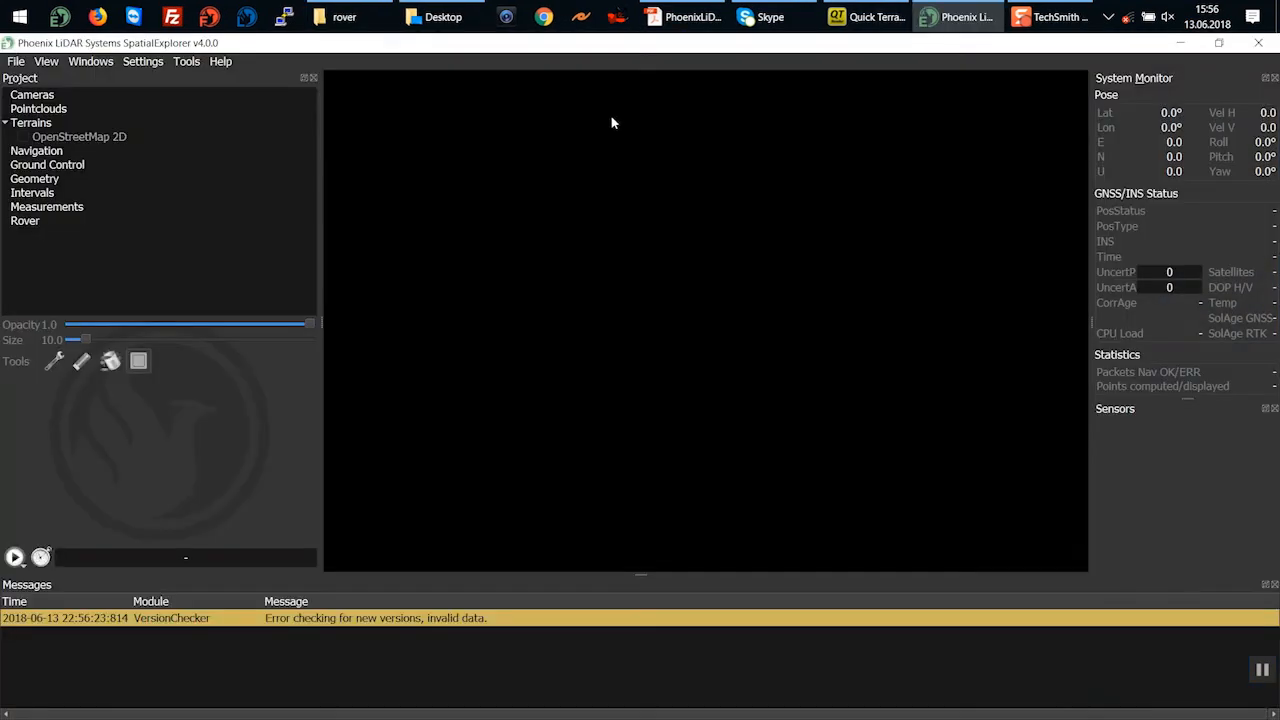
left_click(17, 62)
left_click(60, 157)
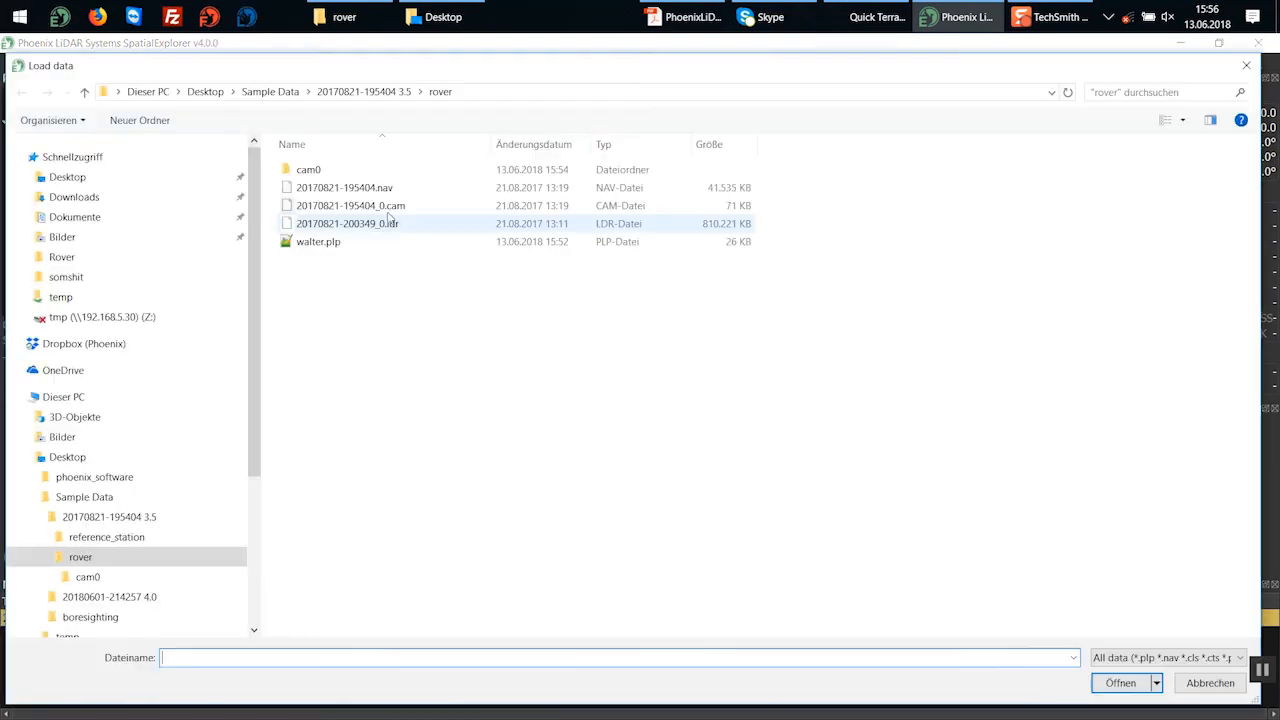
left_click(289, 93)
double_click(340, 187)
double_click(330, 188)
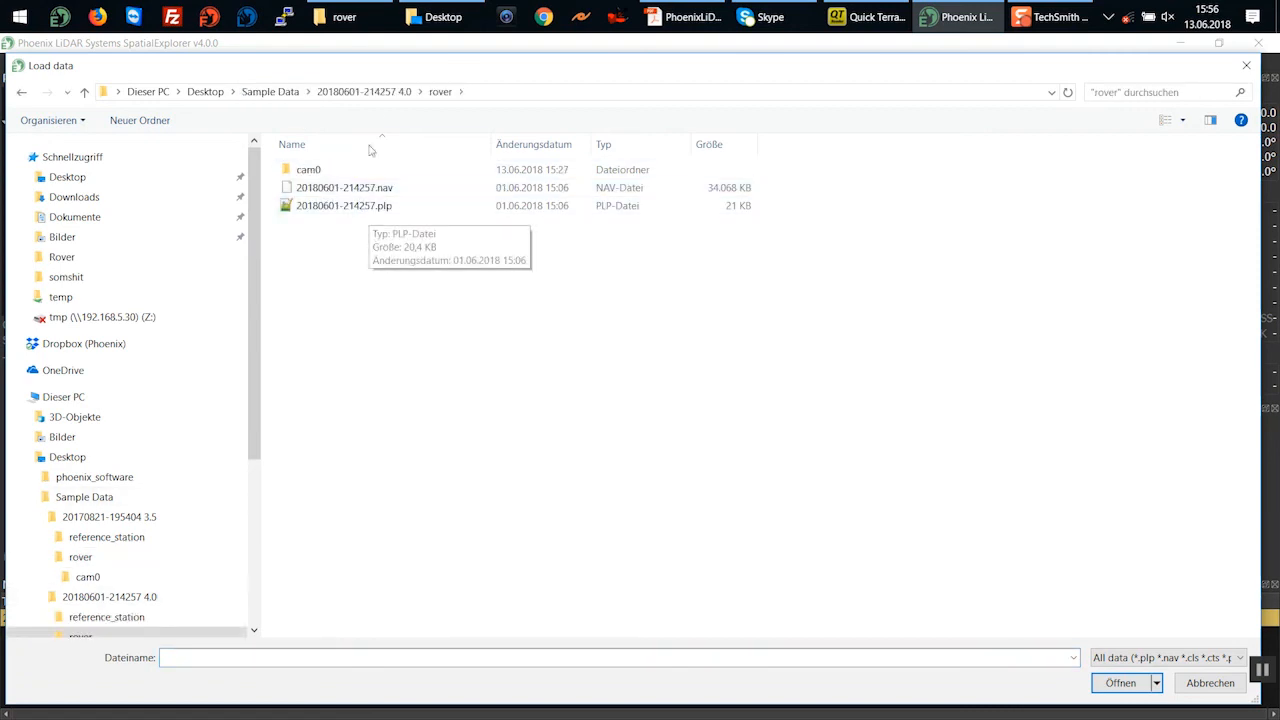
left_click(338, 17)
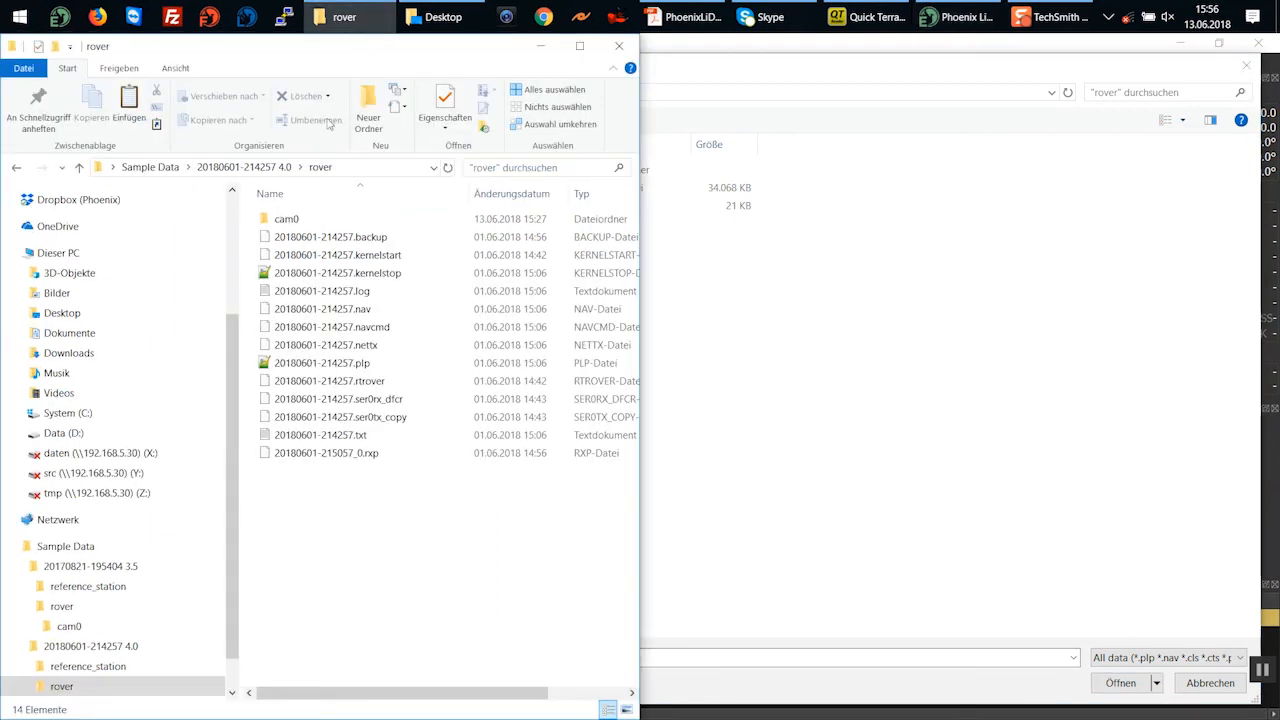
left_click(368, 458)
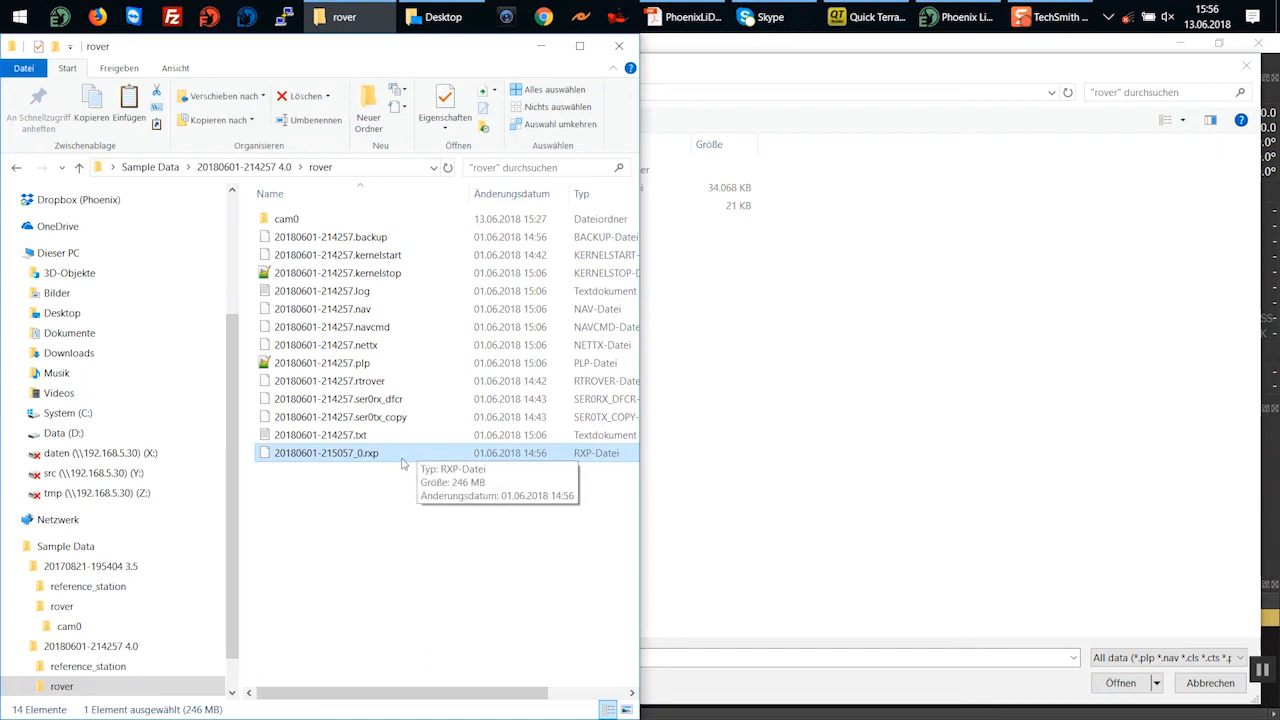
left_click(335, 368)
left_click(369, 540)
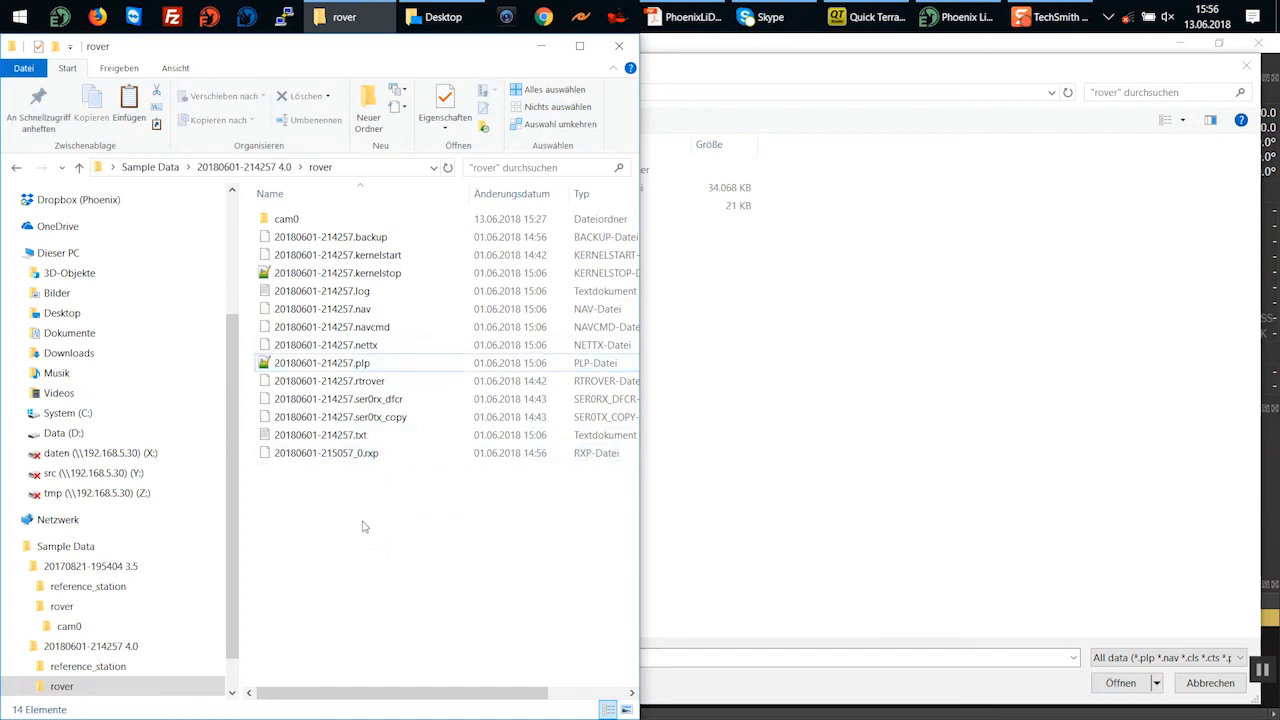
key("ctrl+shift+n")
type("here")
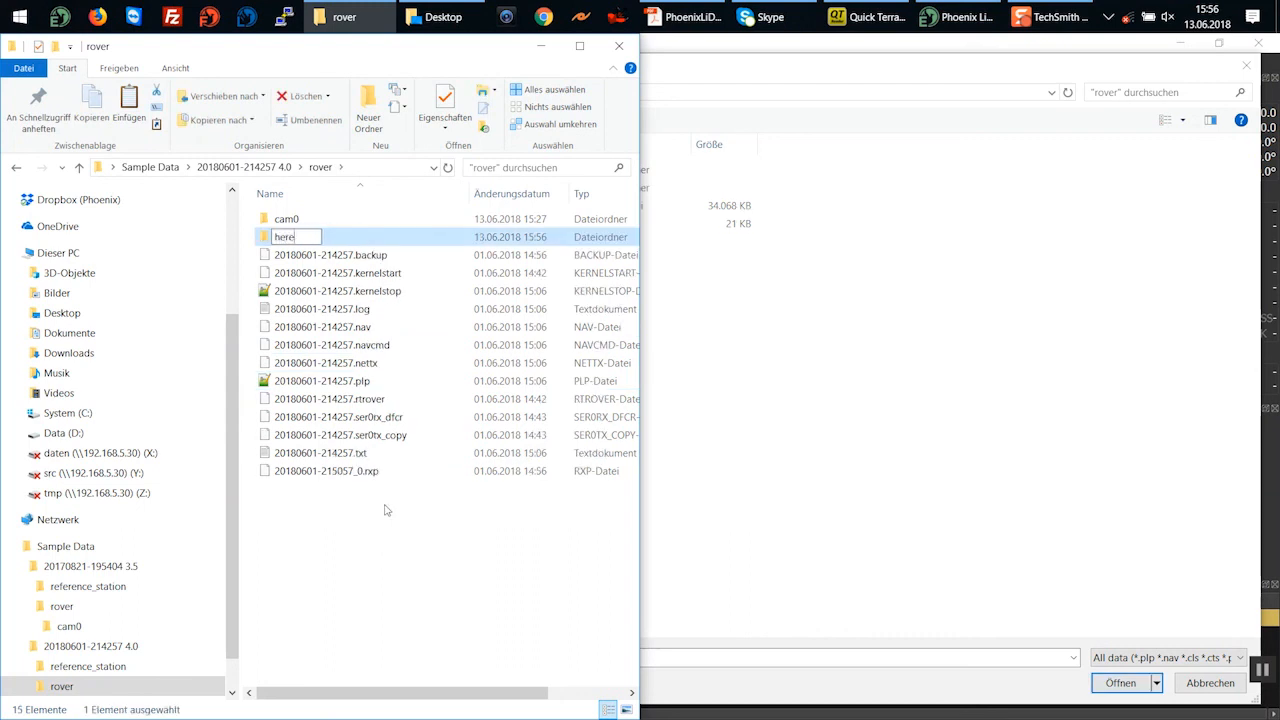
left_click_drag(347, 479, 282, 243)
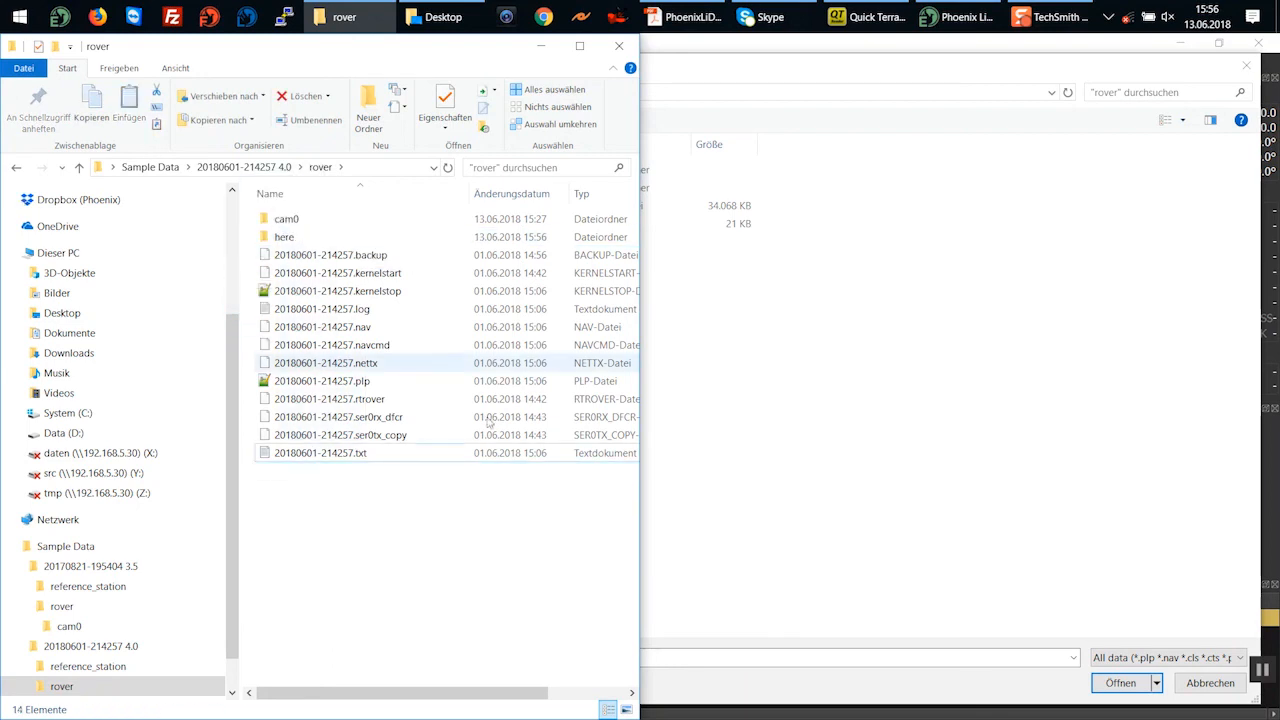
Return to the load dialog in SpatialExplorer and open the project file 20180601-214257.plp
left_click(330, 382)
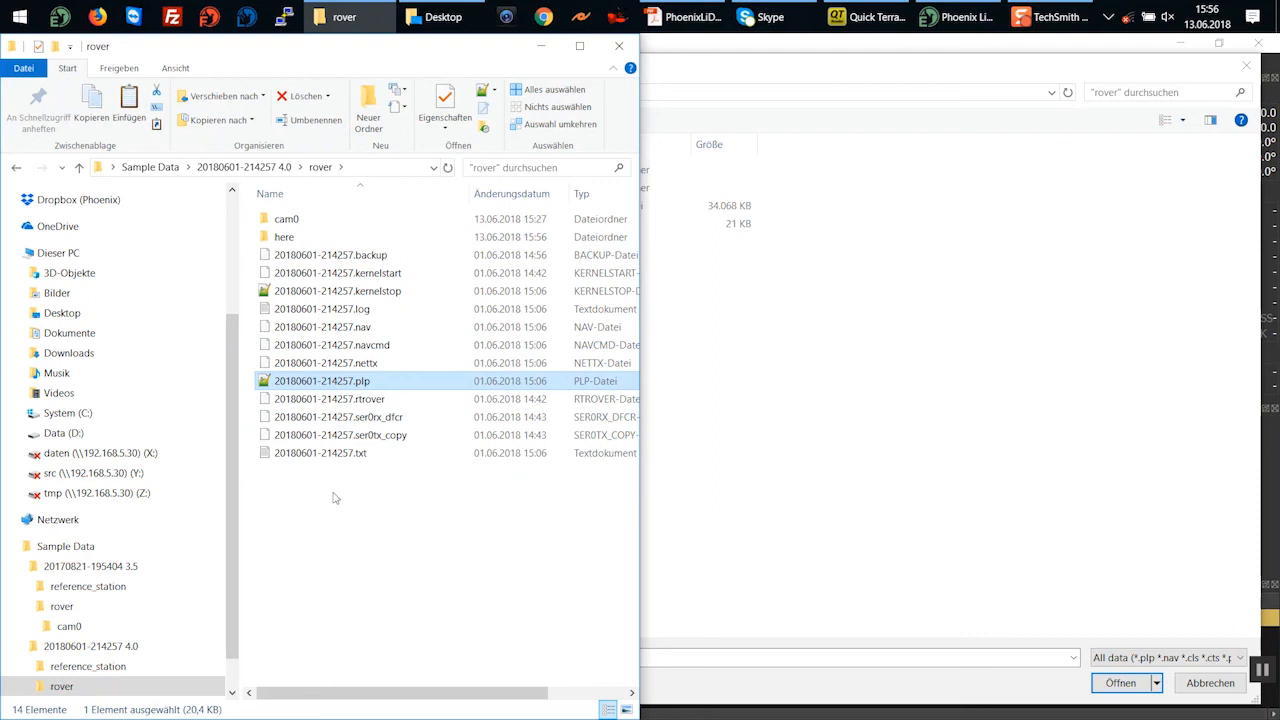
left_click(753, 406)
left_click(340, 226)
double_click(340, 226)
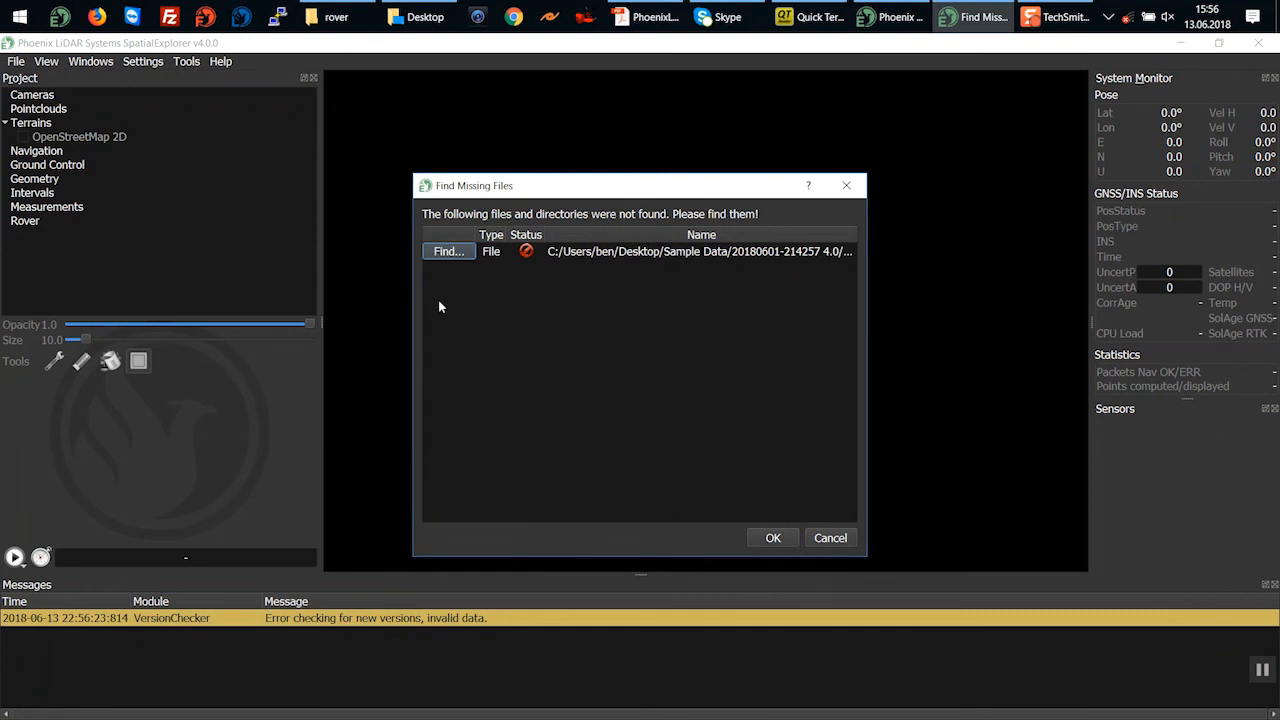
left_click_drag(1110, 301, 1130, 301)
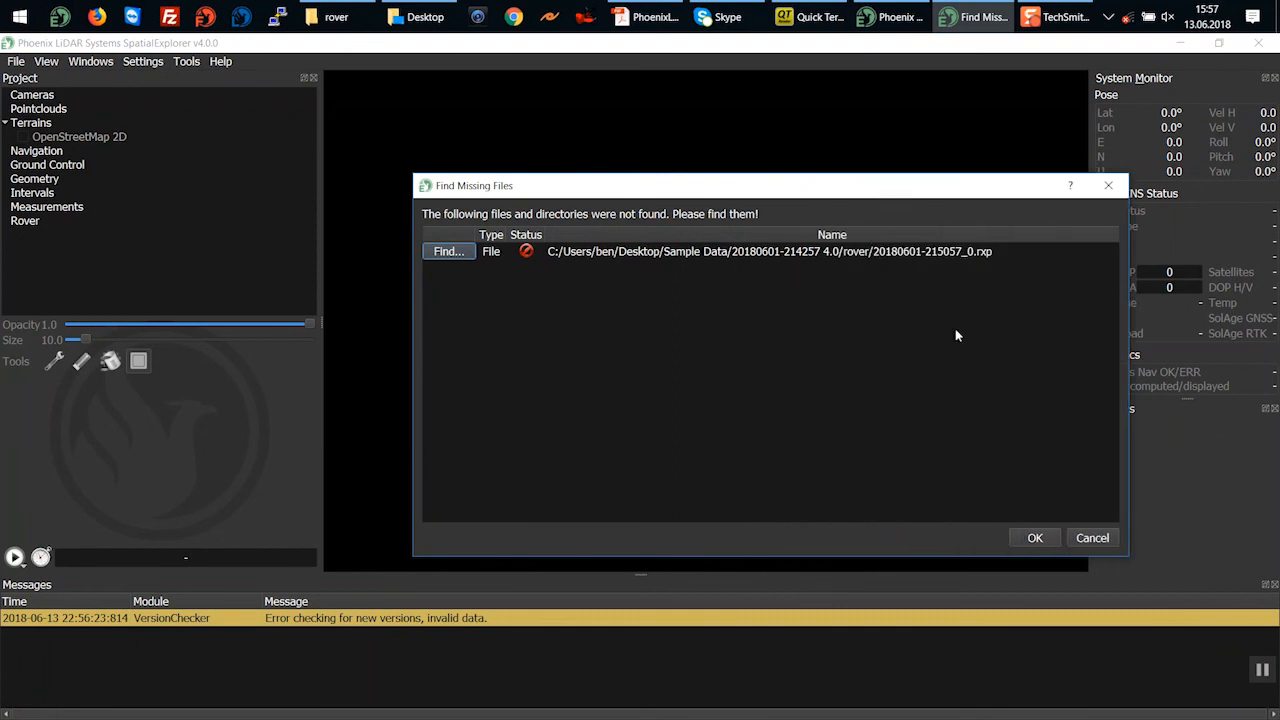
left_click(714, 257)
left_click(449, 252)
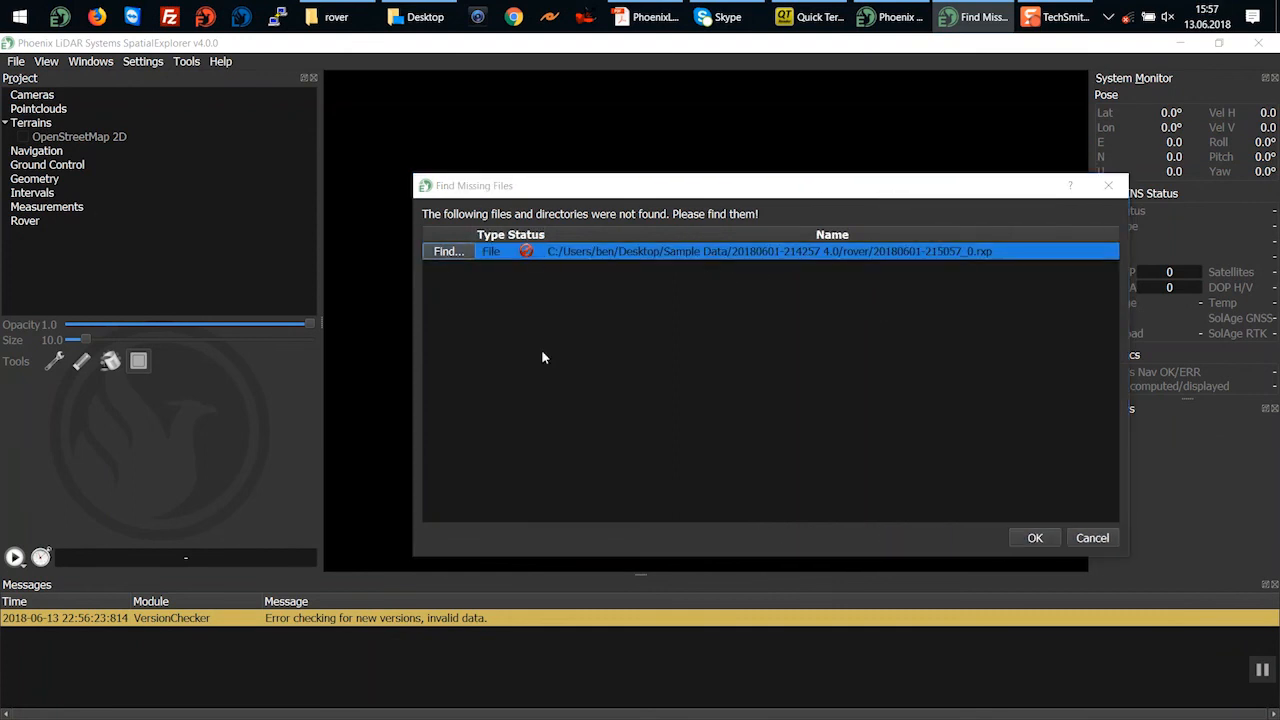
double_click(316, 199)
double_click(340, 180)
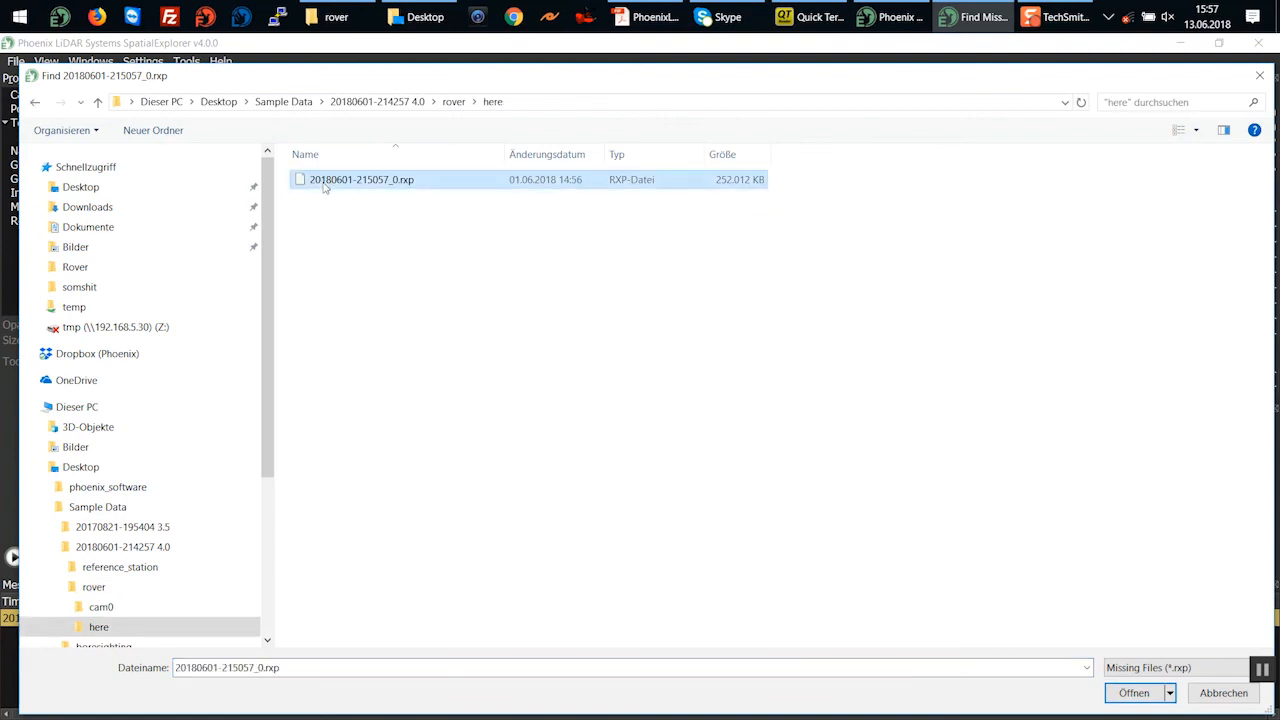
left_click(1036, 538)
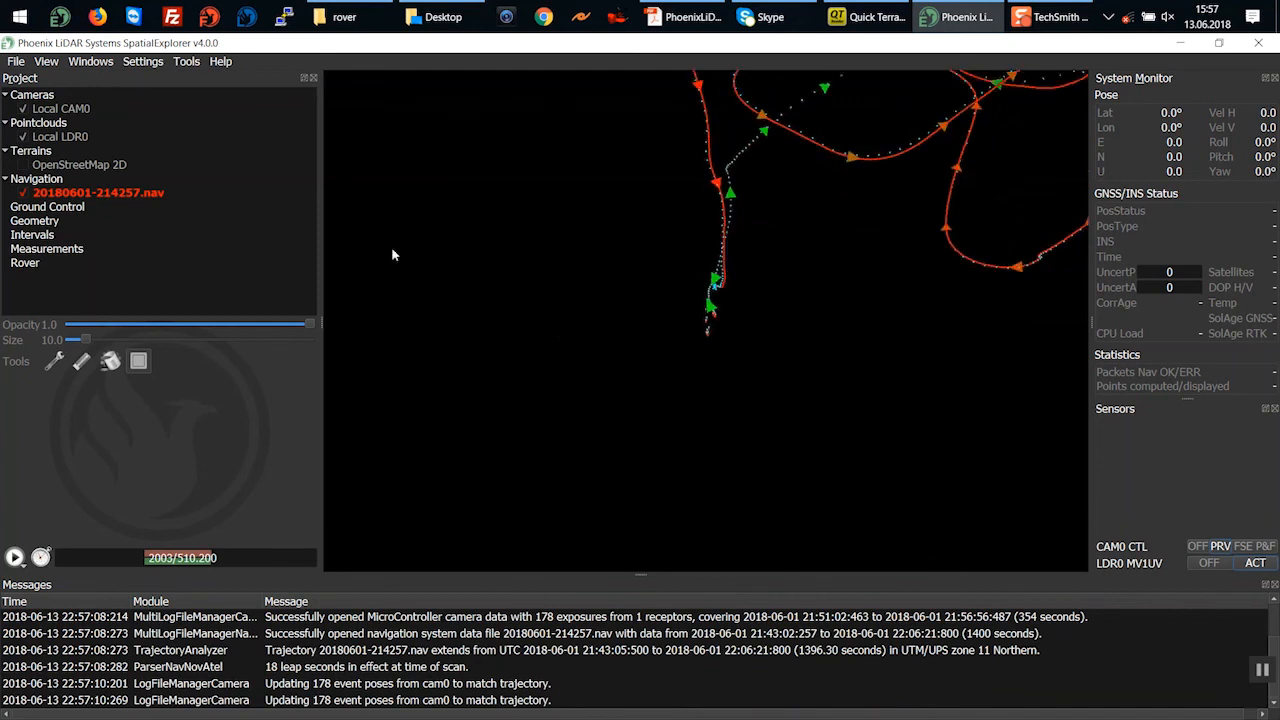
left_click(60, 136)
left_click(80, 457)
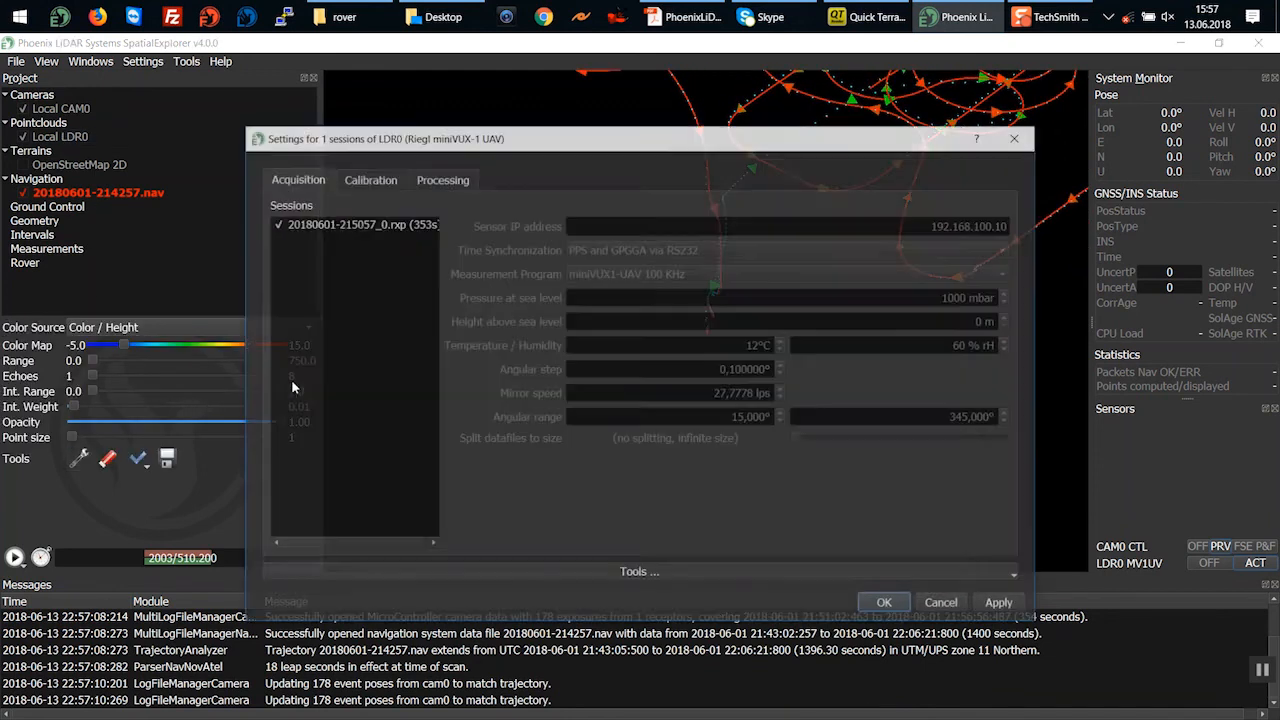
left_click(294, 224)
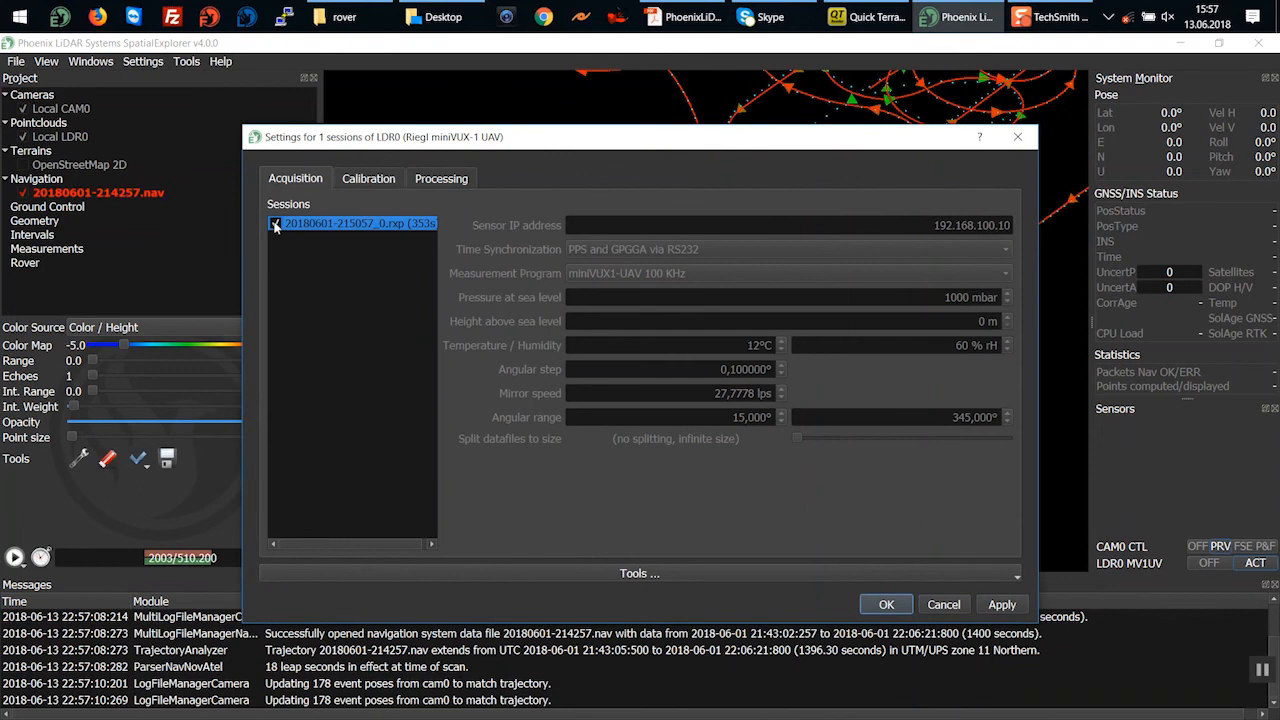
left_click(1015, 140)
scroll(959, 177, "down", 5)
left_click_drag(721, 152, 788, 318)
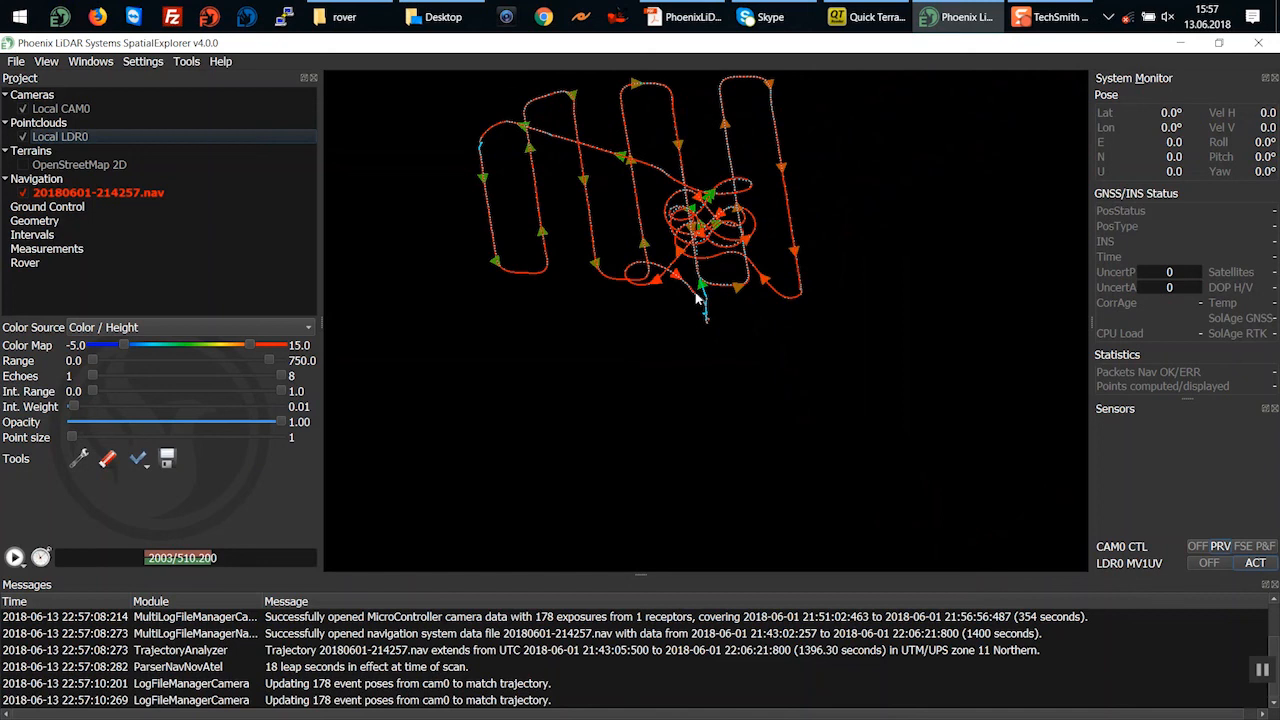
Switch to File Explorer to check the here folder inside rover, and return to SpatialExplorer's trajectory view
left_click(16, 61)
left_click(60, 140)
key("alt+Tab")
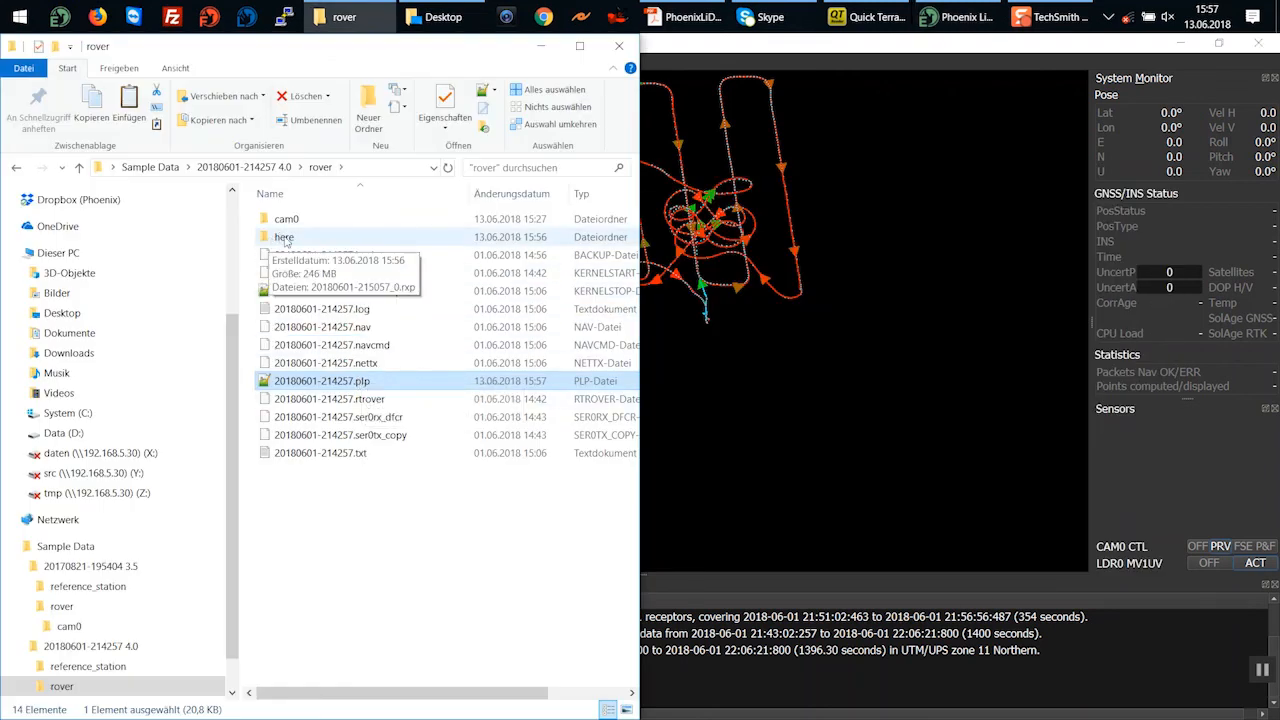
left_click(716, 72)
left_click_drag(680, 230, 981, 404)
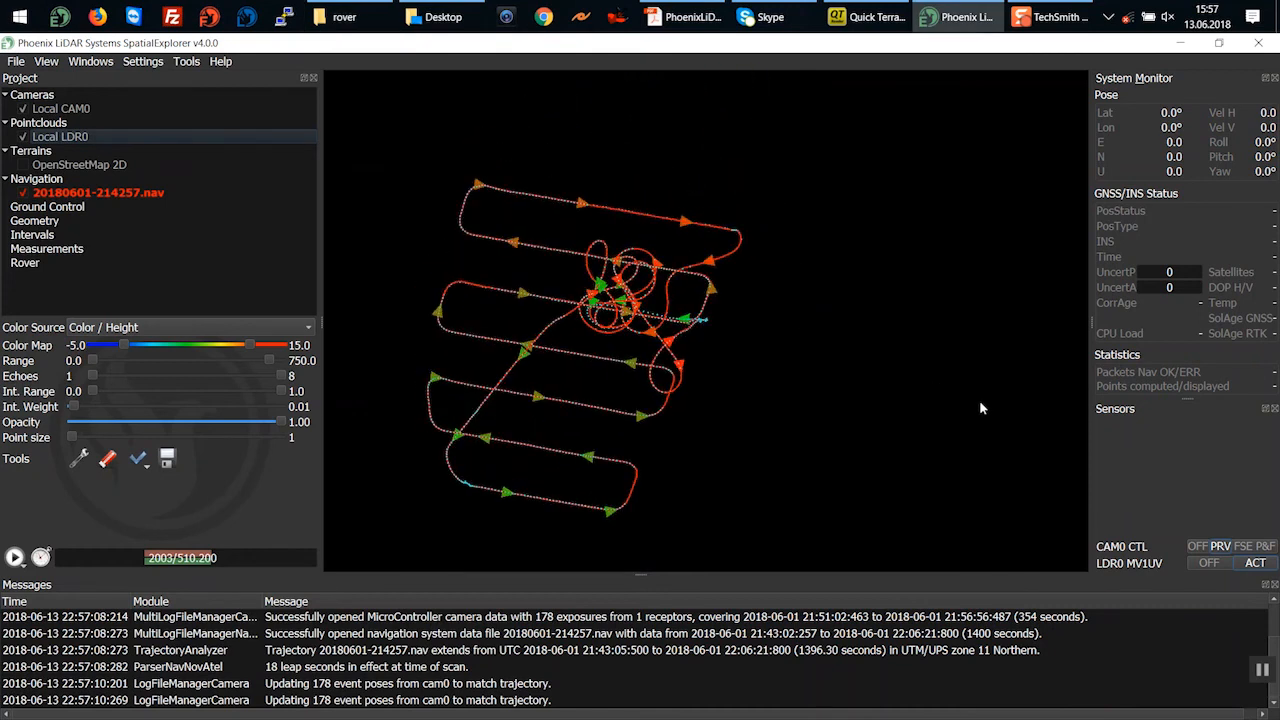
left_click(1264, 672)
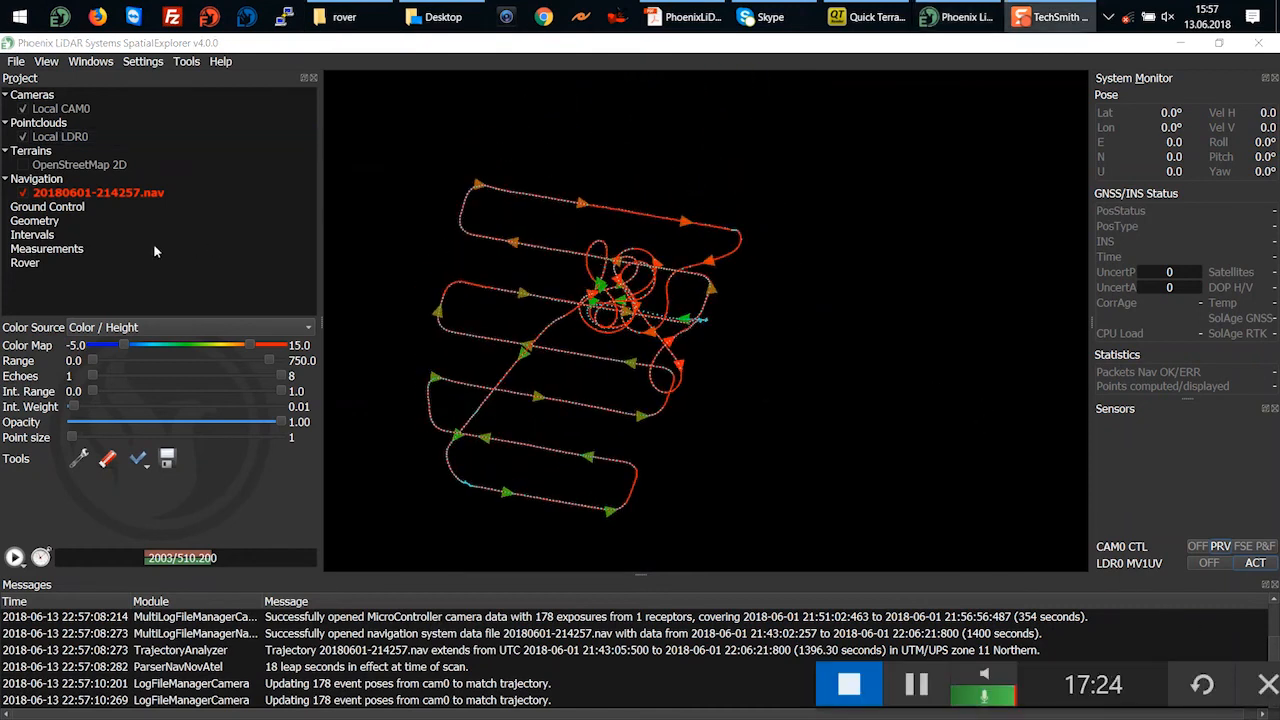
Mark a position measurement on a flight line of the trajectory and seek playback to that point's time
left_click(86, 248)
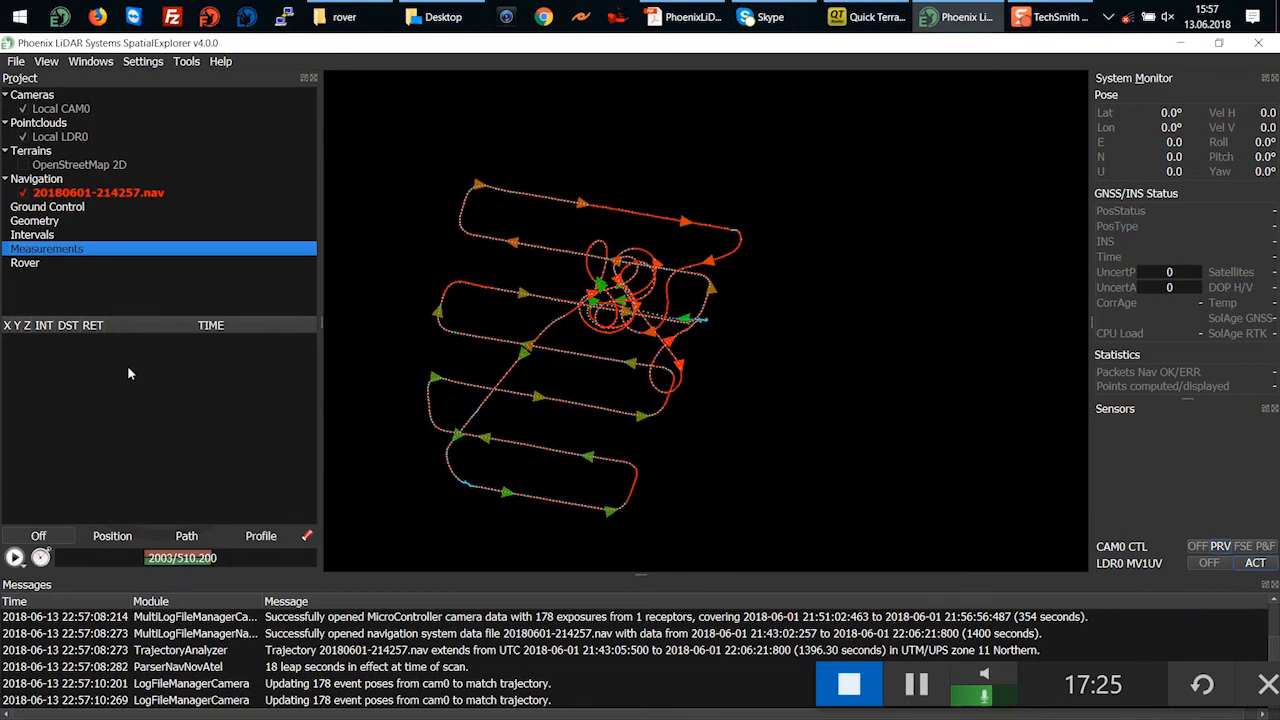
left_click(112, 538)
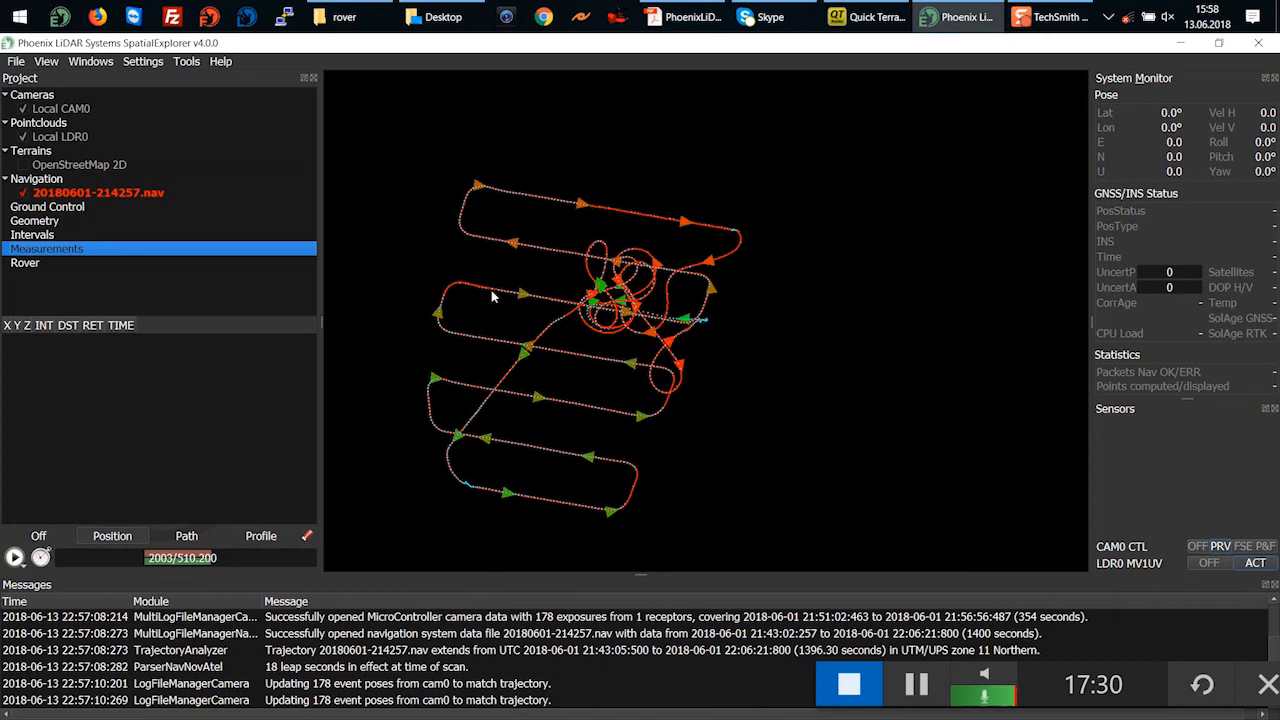
mouse_move(493, 286)
left_mouse_down()
mouse_move(533, 255)
mouse_move(497, 294)
left_mouse_up()
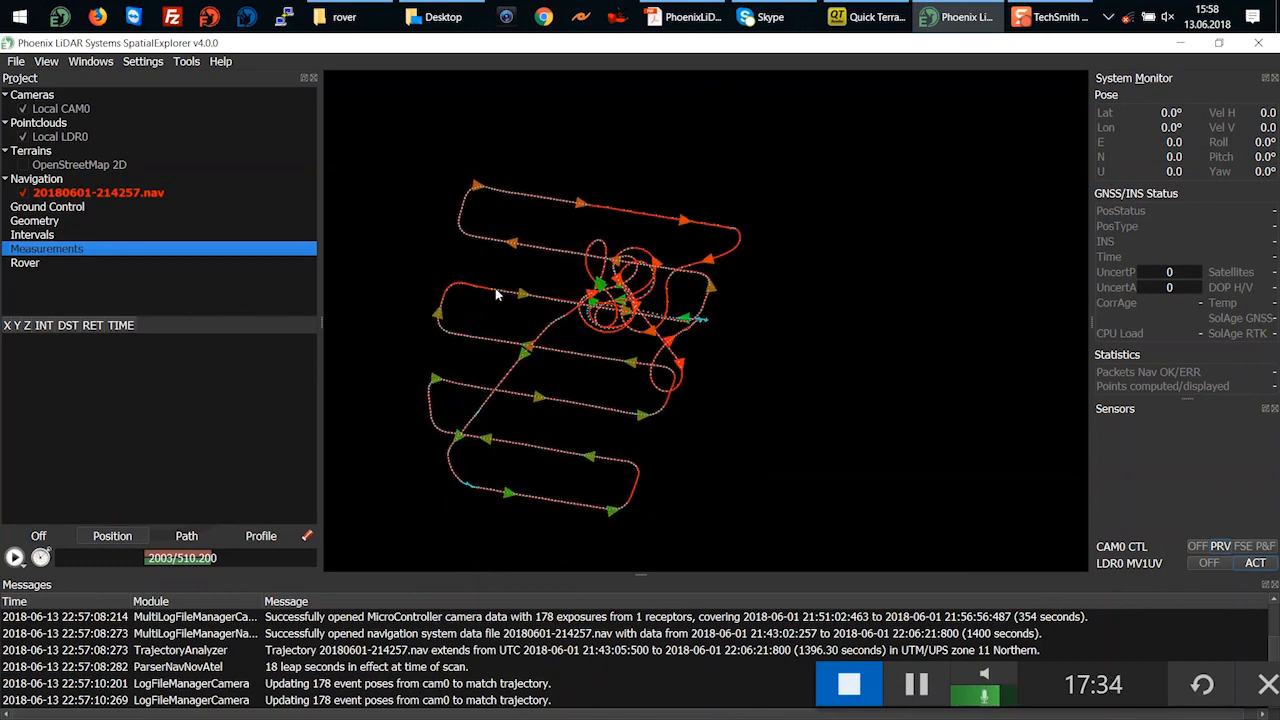
left_click(494, 290)
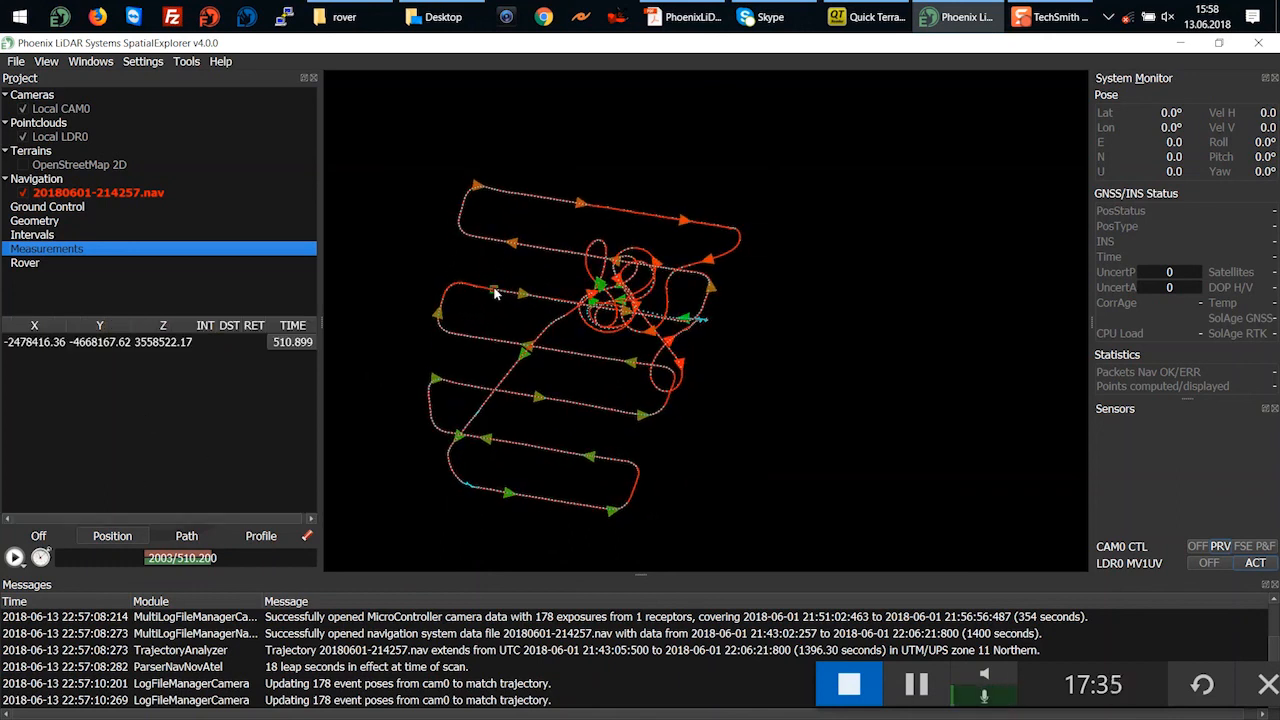
left_click(291, 346)
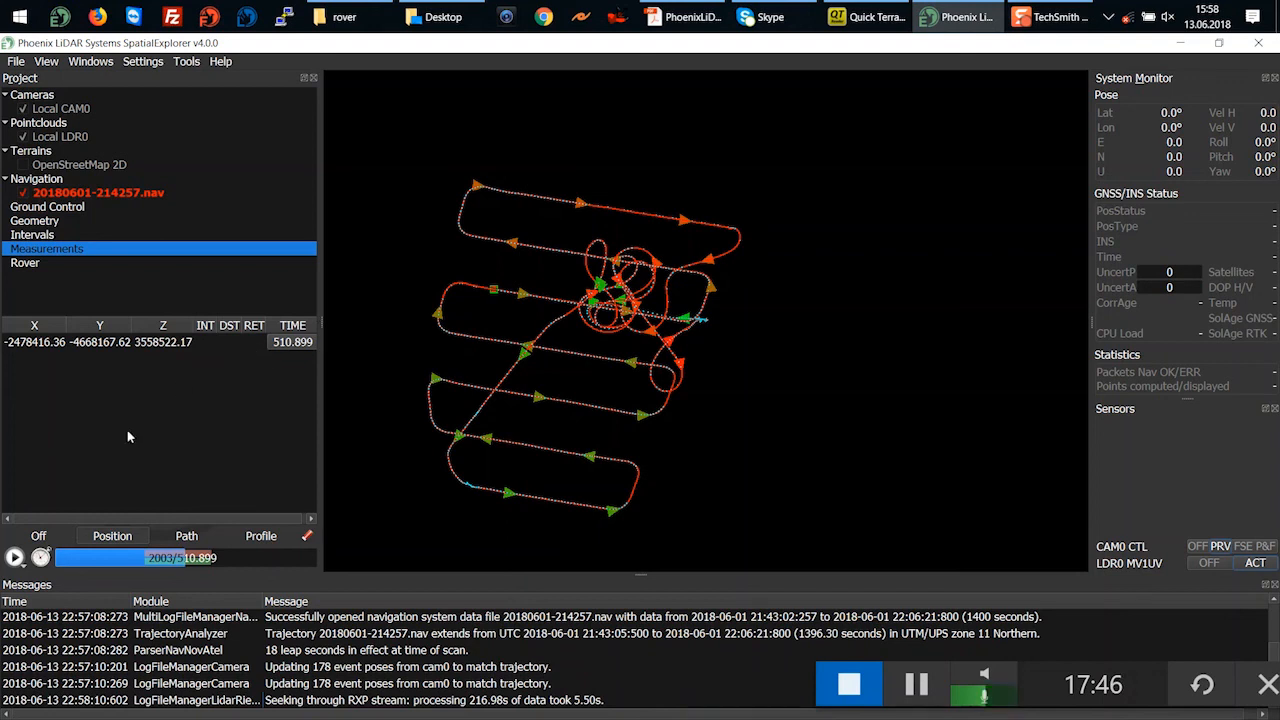
Play back a short stretch of the flight data, pause it, and set the CAM0 control to P&F
left_click(15, 558)
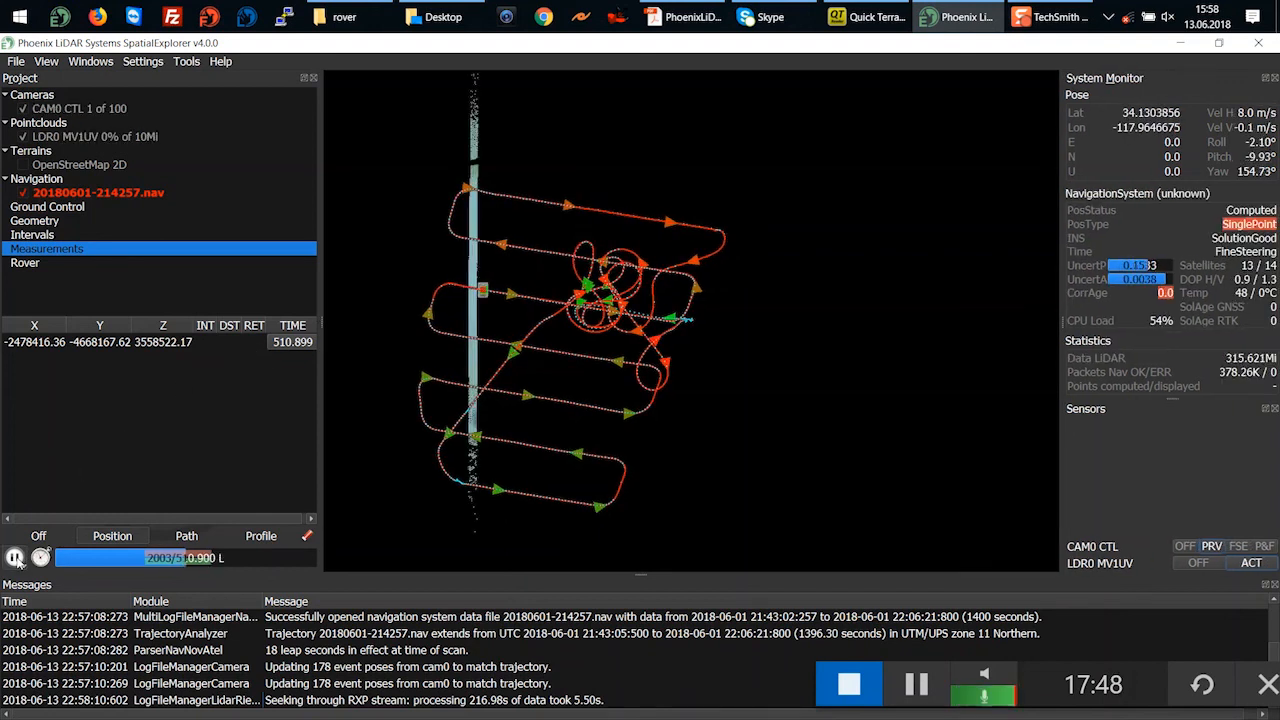
left_click(15, 558)
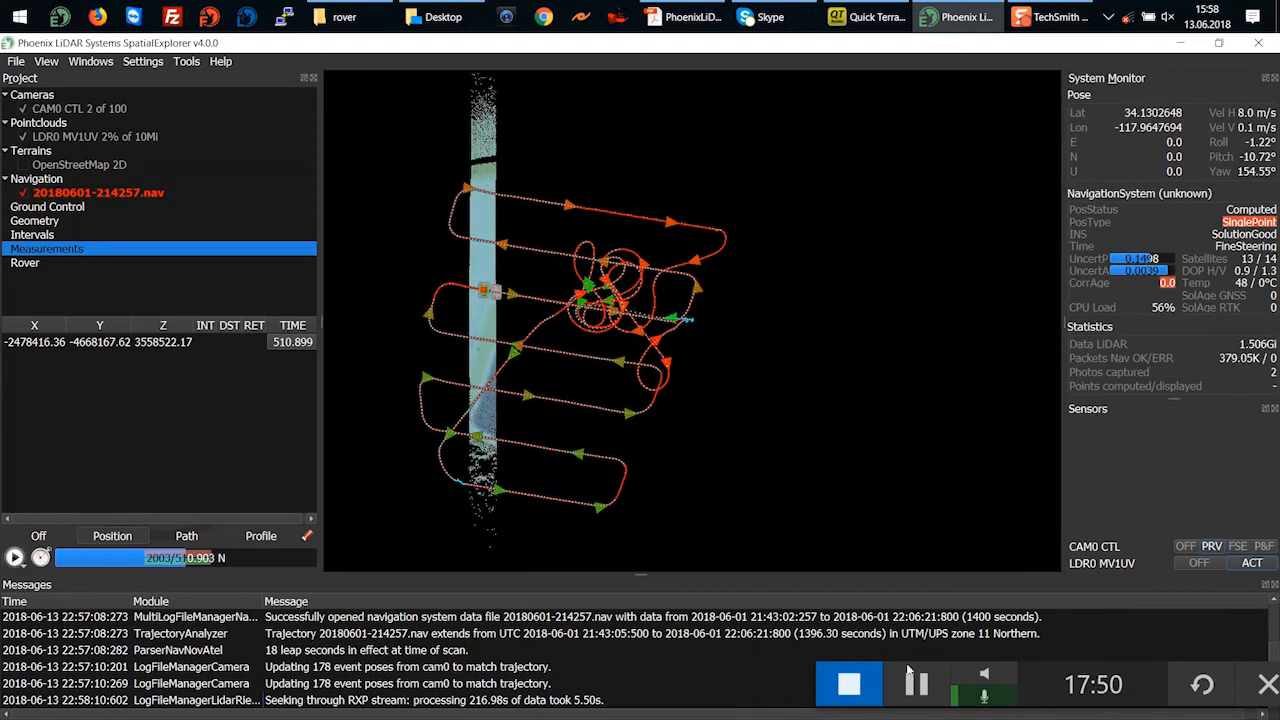
left_click(1263, 546)
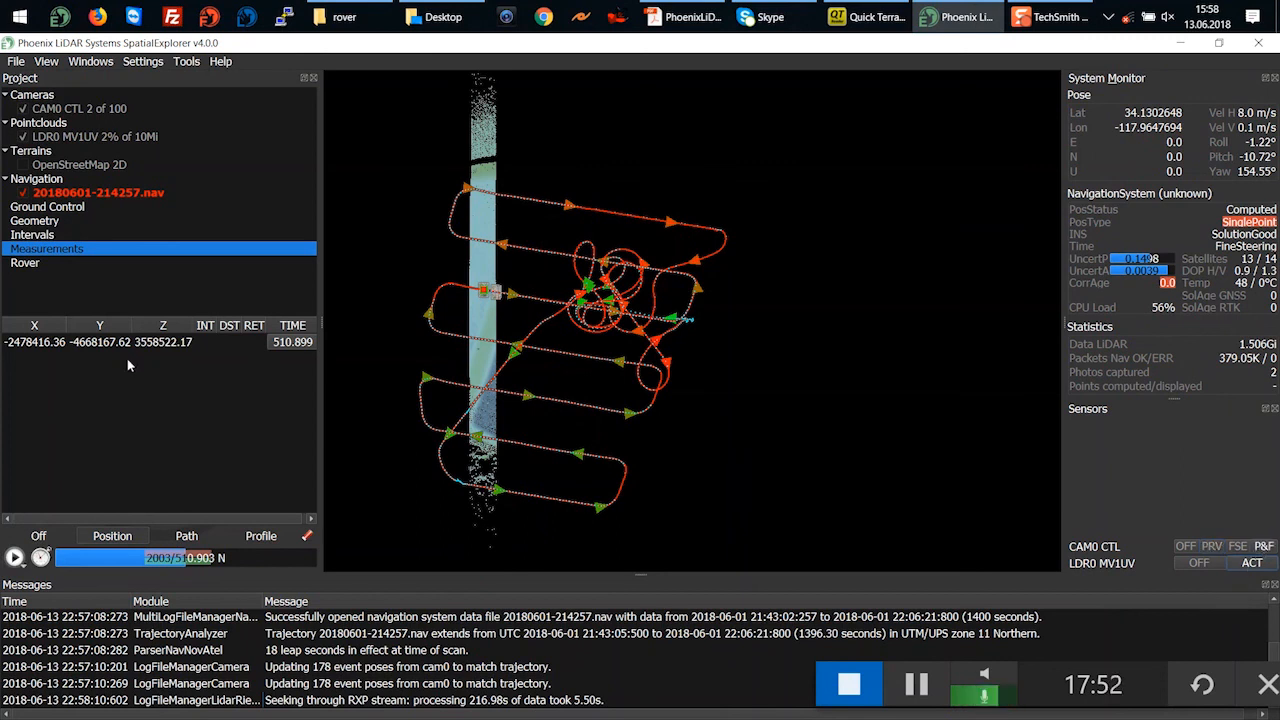
Continue playback with the camera in P&F mode, turn the position measurement off, and pause playback
left_click(15, 558)
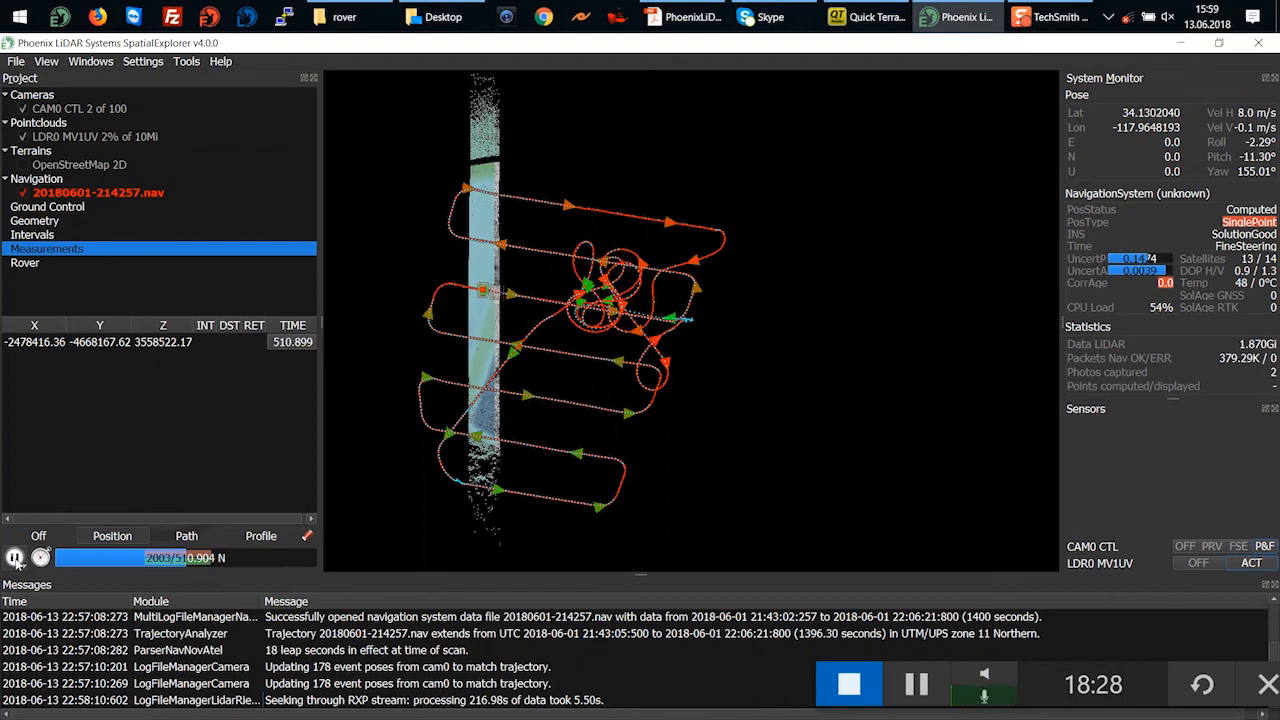
left_click(26, 537)
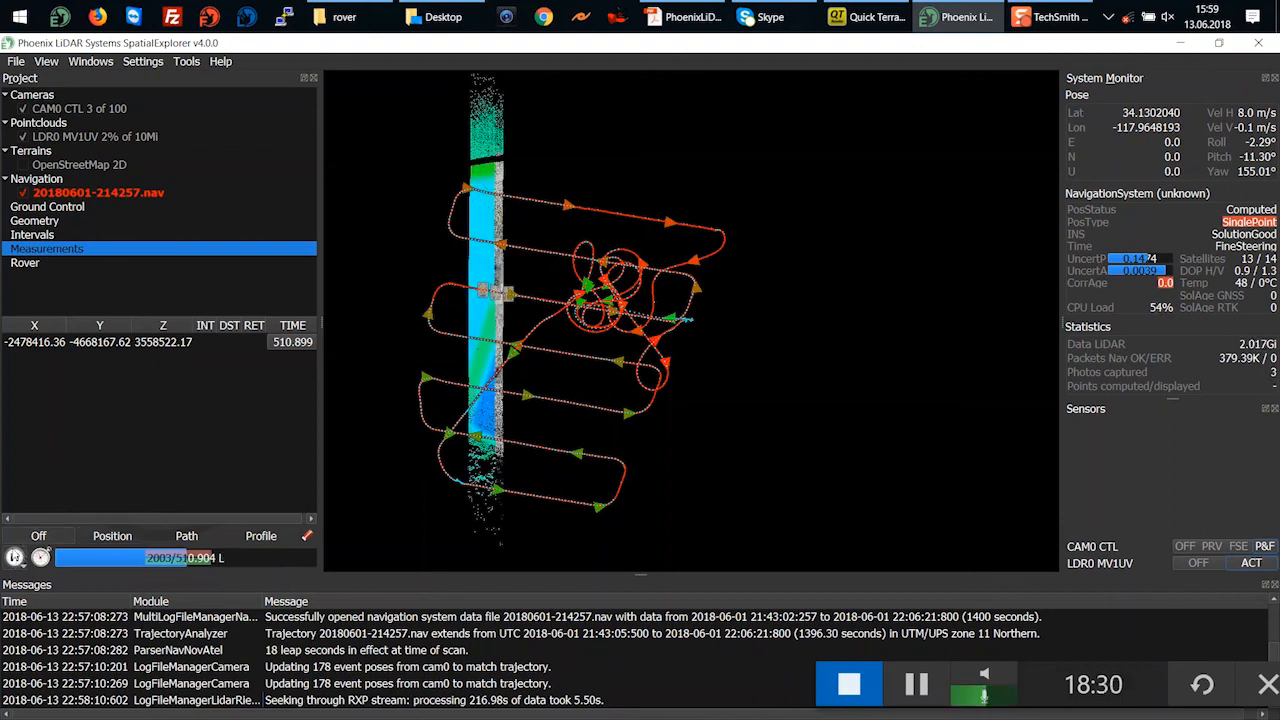
left_click(14, 558)
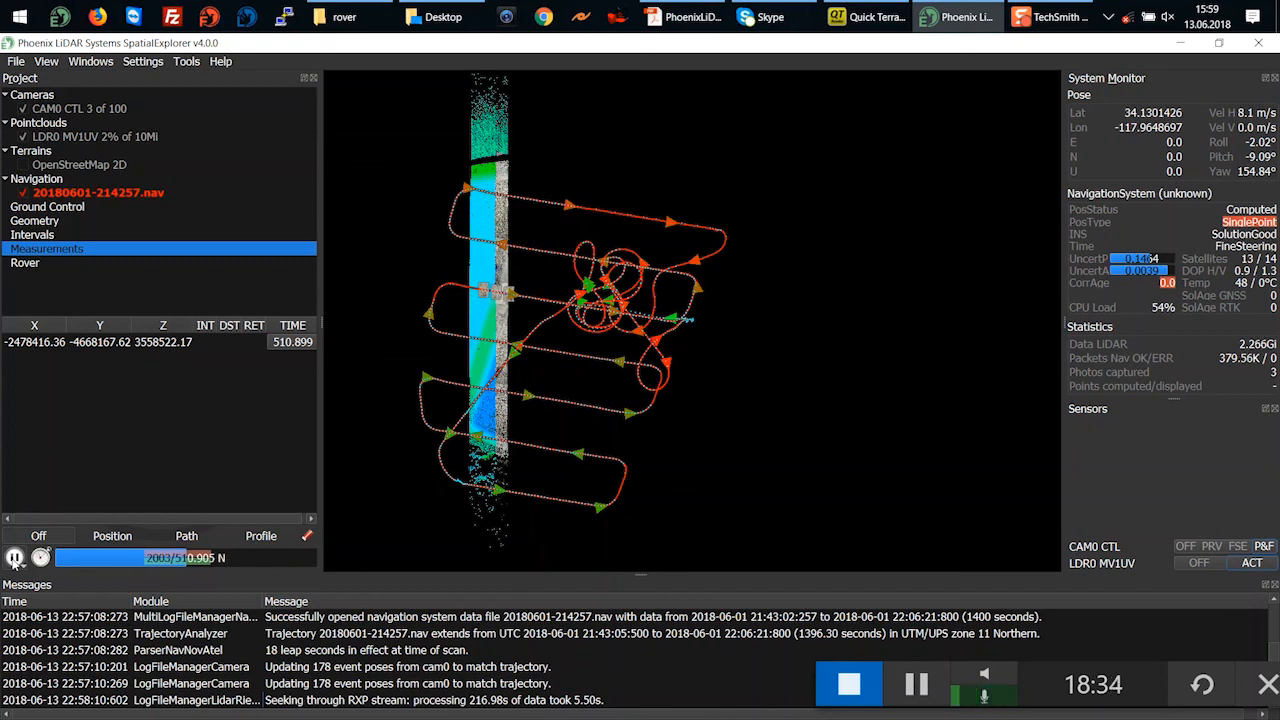
left_click(14, 560)
Set the LDR0 point cloud's point size to 6 while examining the colorized strip up close
left_click_drag(535, 438, 574, 360)
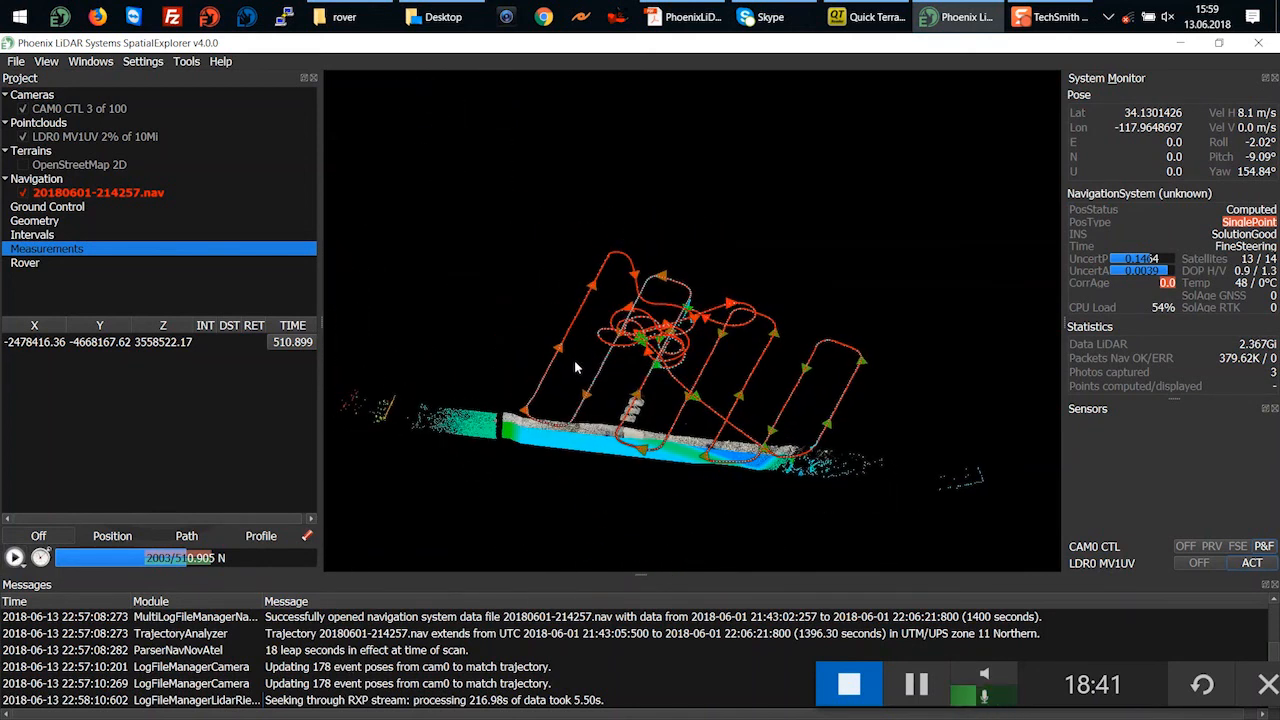
double_click(583, 432)
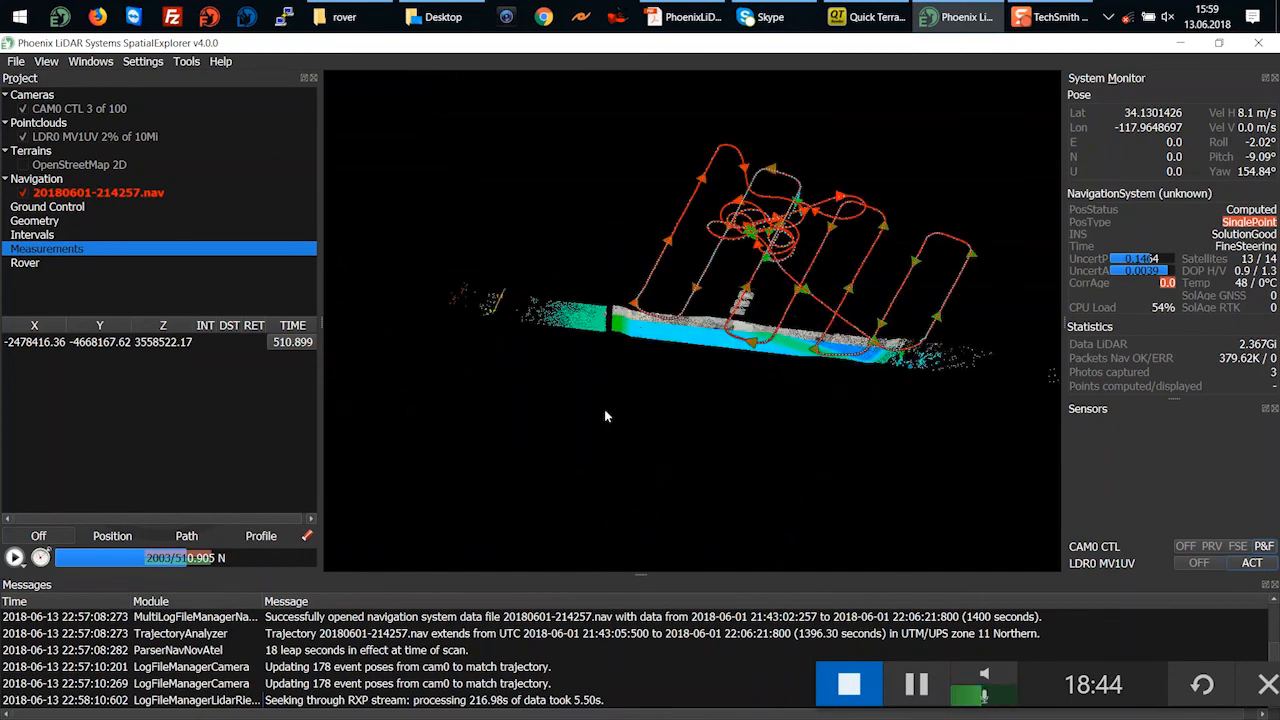
scroll(712, 369, "up", 6)
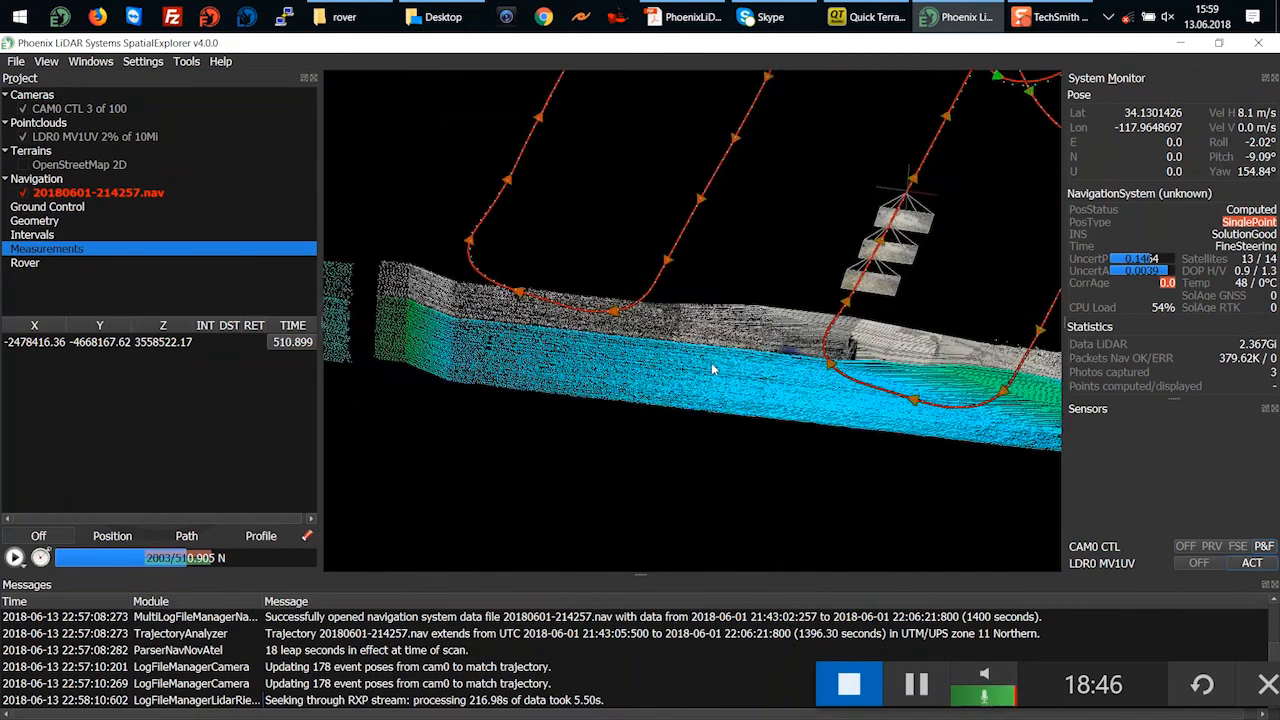
scroll(714, 369, "up", 5)
left_click_drag(671, 363, 569, 337)
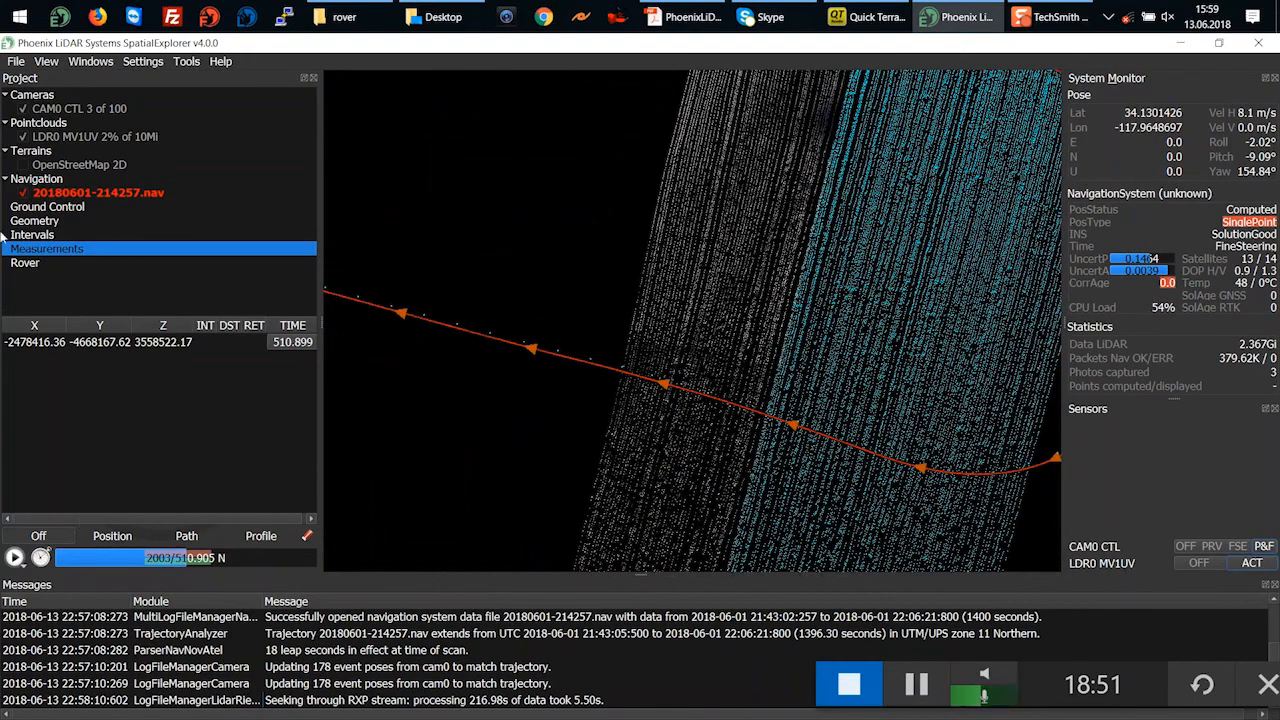
left_click(45, 140)
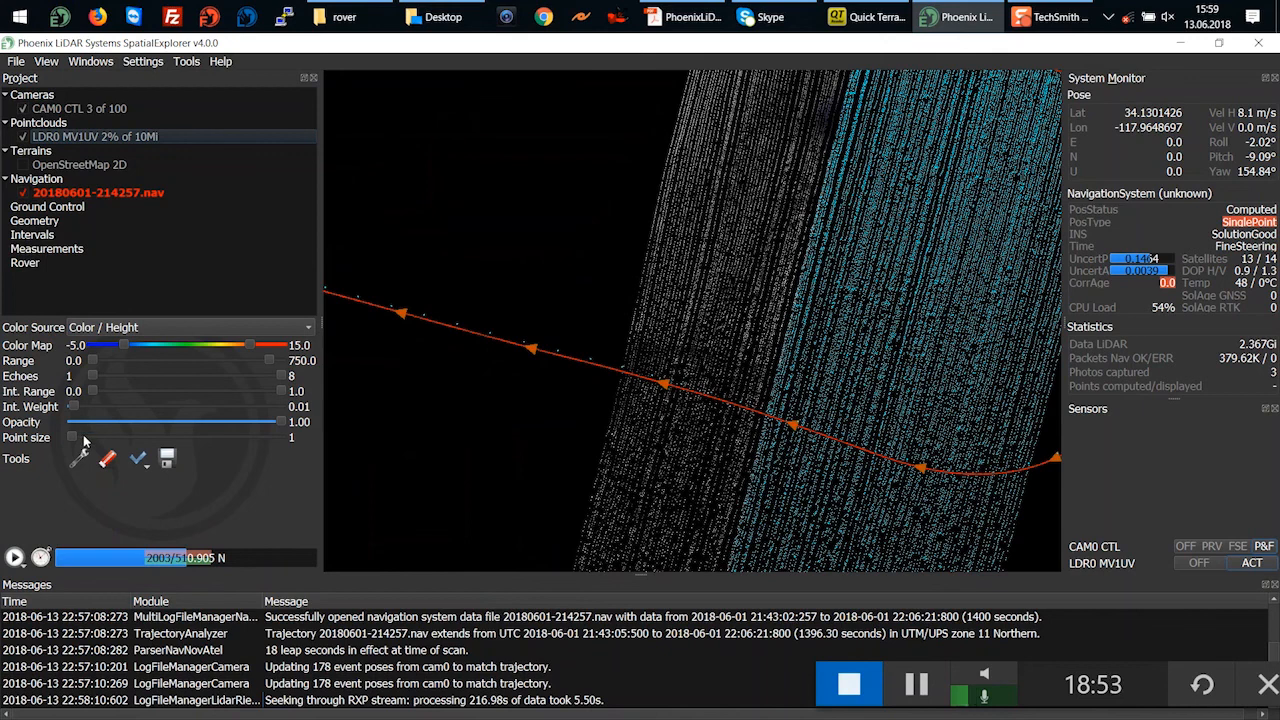
left_click_drag(74, 438, 187, 438)
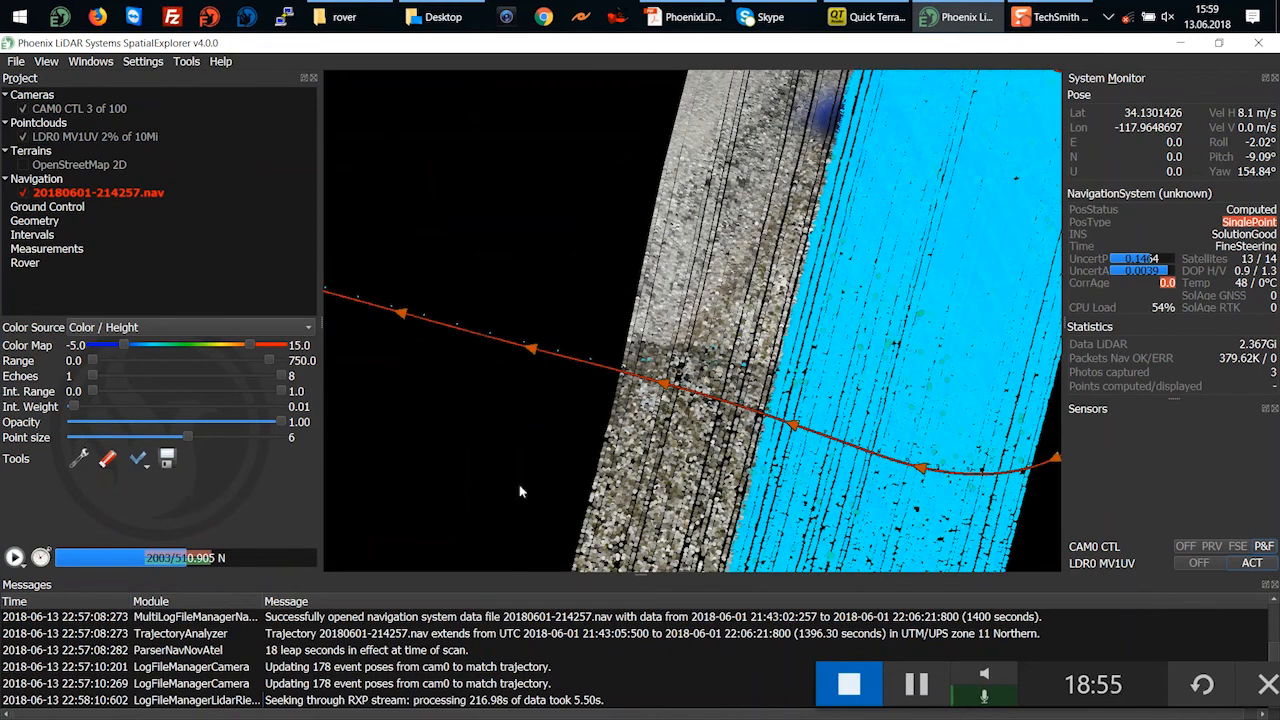
Set the LDR0 point cloud's color source to Height
scroll(848, 436, "down", 5)
left_click_drag(846, 432, 920, 317)
left_click_drag(668, 300, 634, 186)
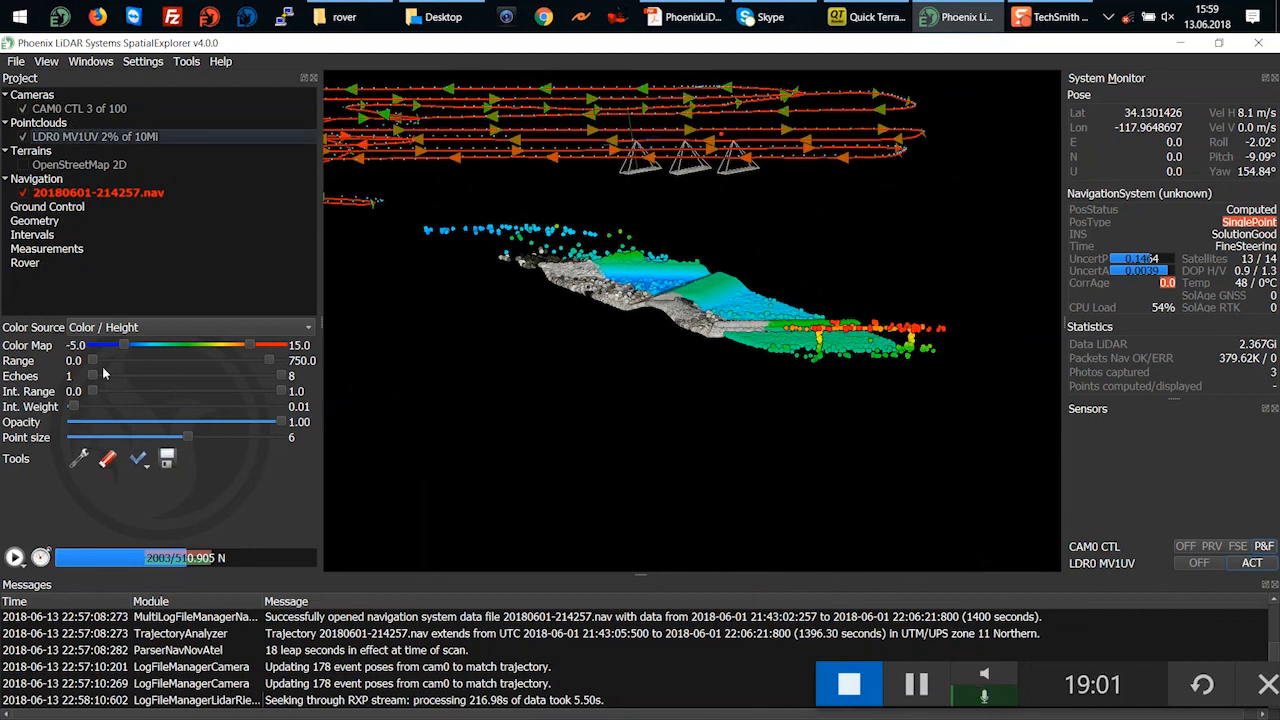
left_click(123, 331)
left_click(112, 366)
Increase the Eye-Dome Lighting strength to emphasize relief in the height-colored point cloud
left_click_drag(845, 514, 768, 397)
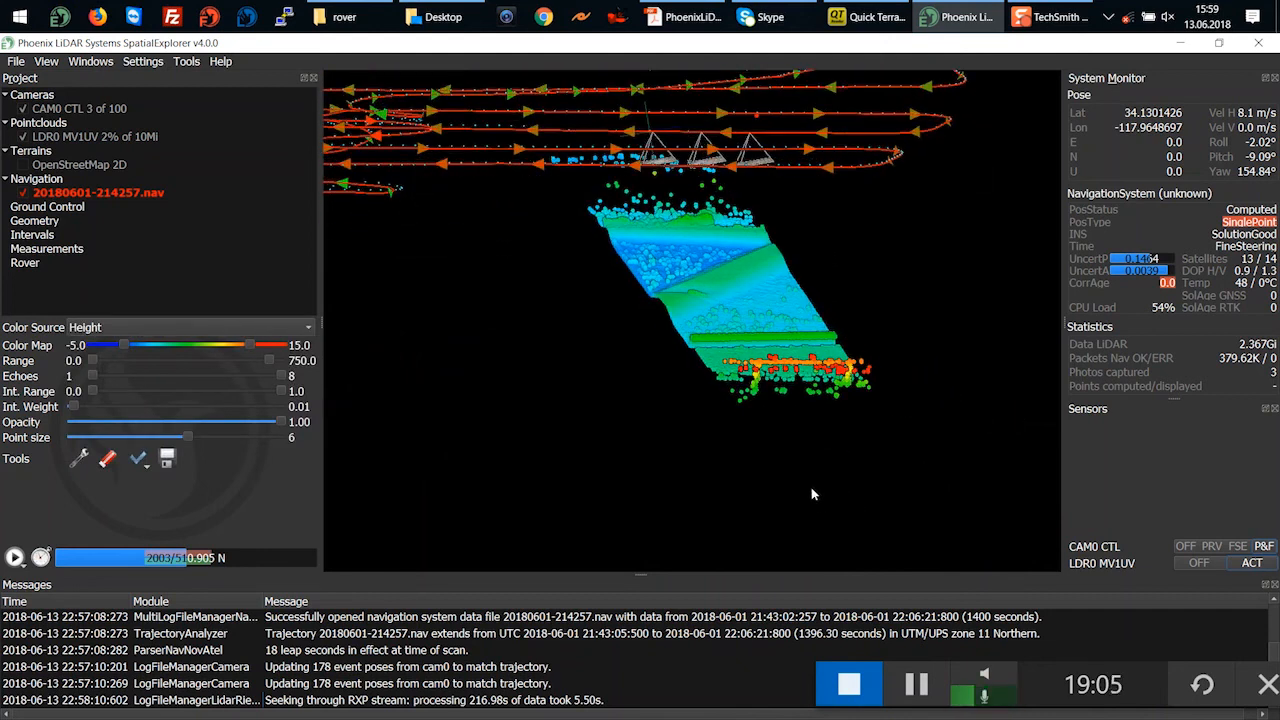
scroll(768, 397, "up", 5)
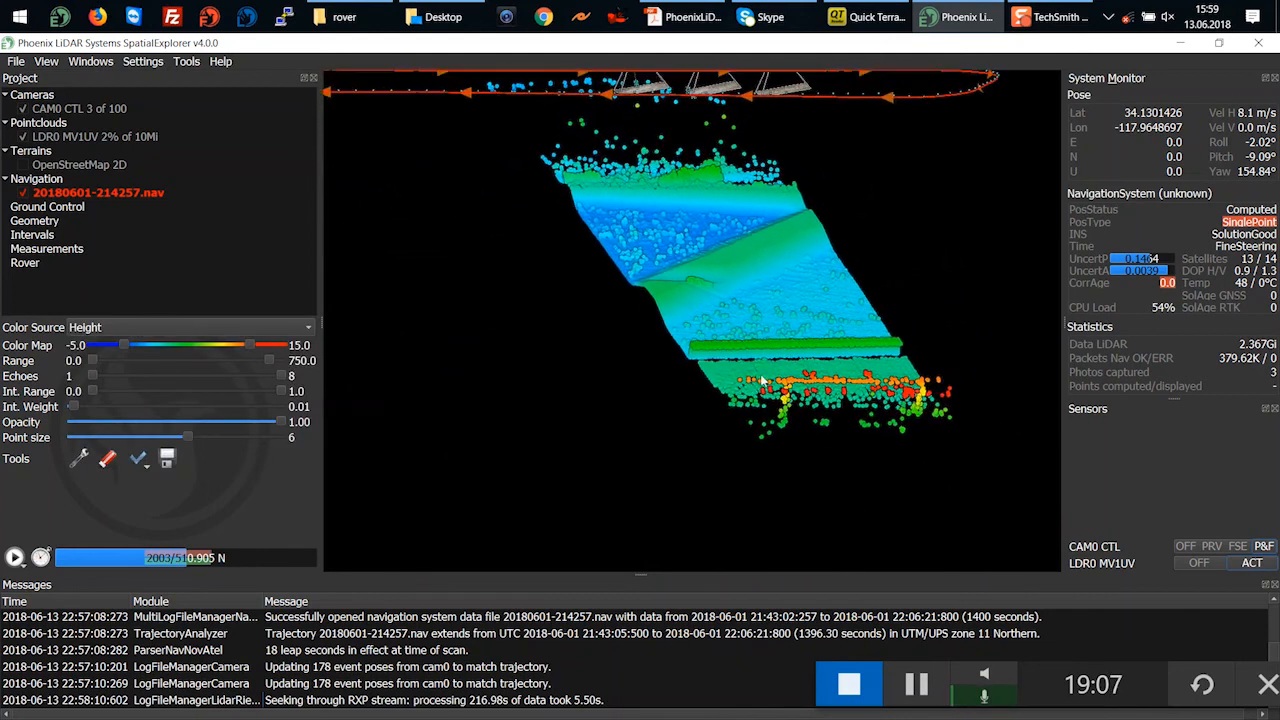
middle_click_drag(729, 380, 656, 433)
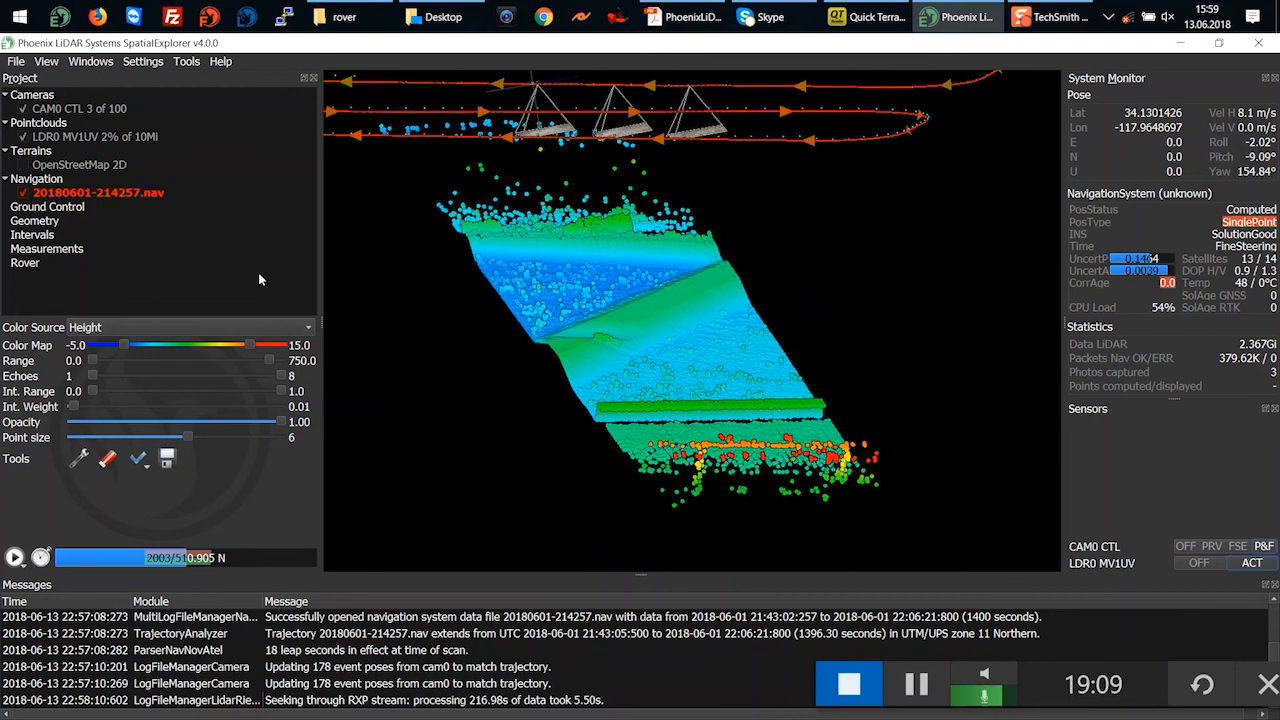
left_click_drag(598, 361, 546, 383)
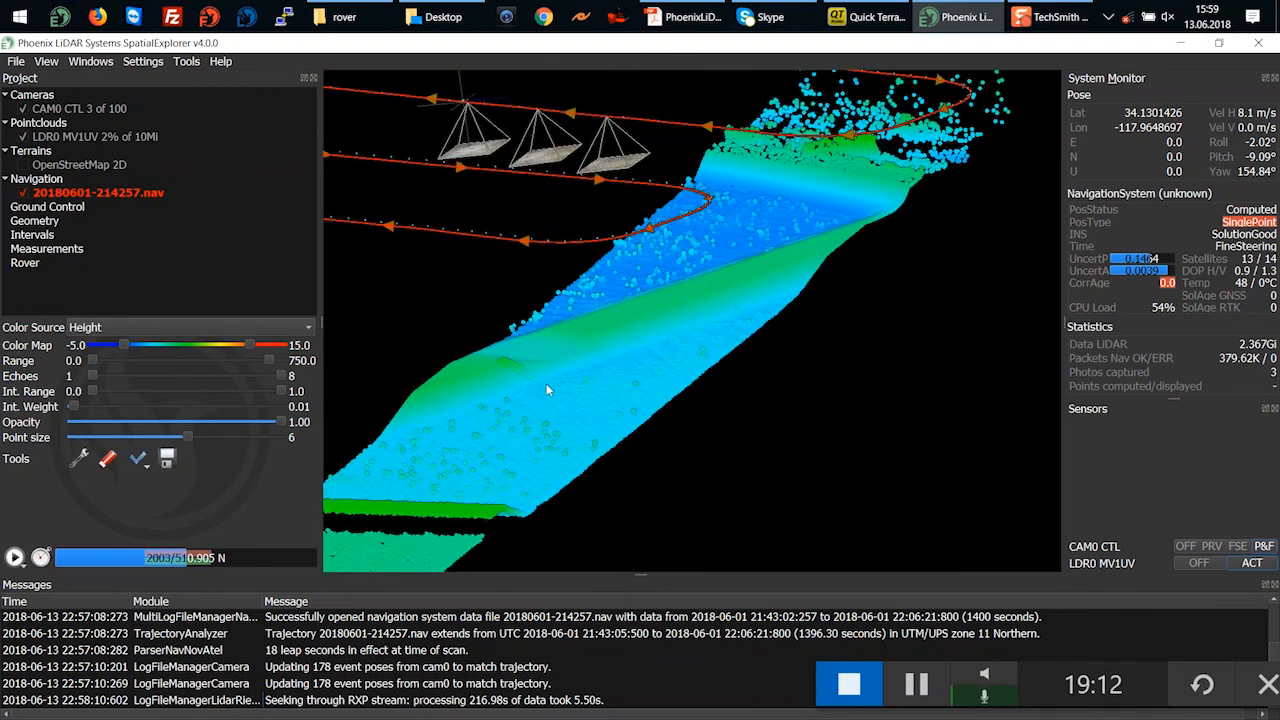
left_click(46, 61)
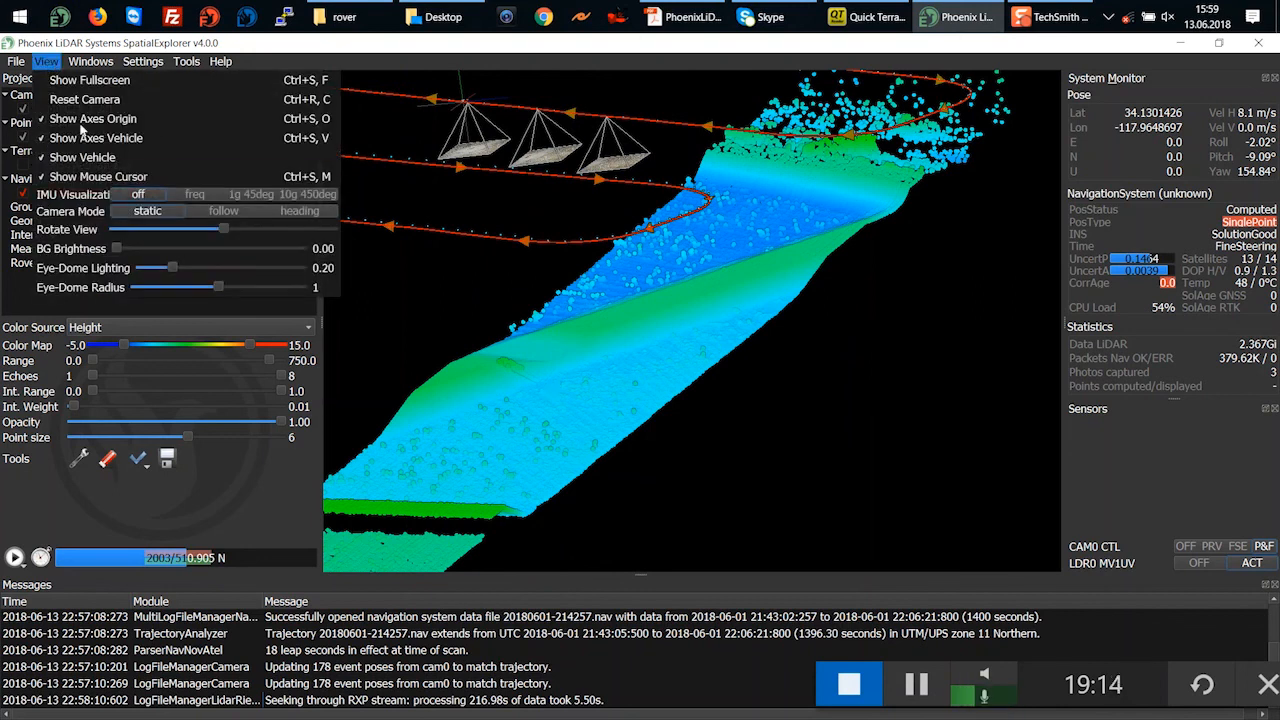
mouse_move(171, 267)
left_mouse_down()
mouse_move(229, 289)
mouse_move(282, 288)
mouse_move(236, 284)
left_mouse_up()
left_click_drag(495, 388, 587, 357)
scroll(587, 357, "up", 5)
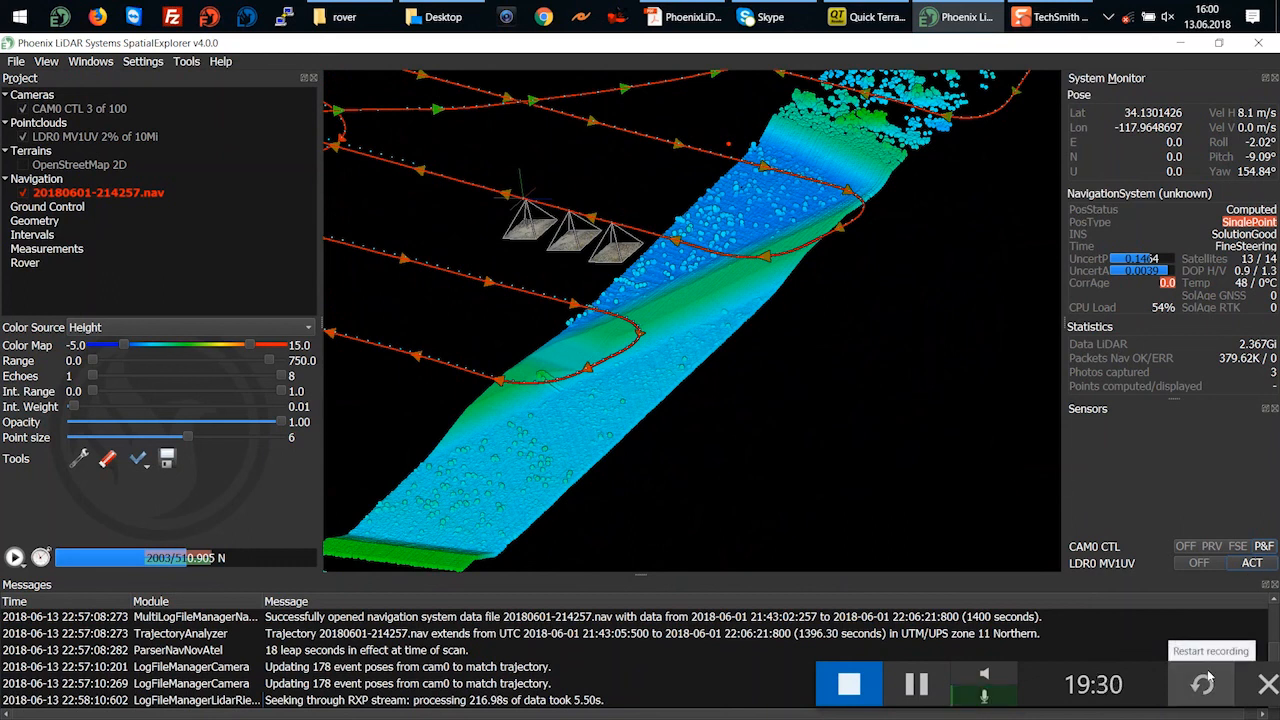
left_click(918, 684)
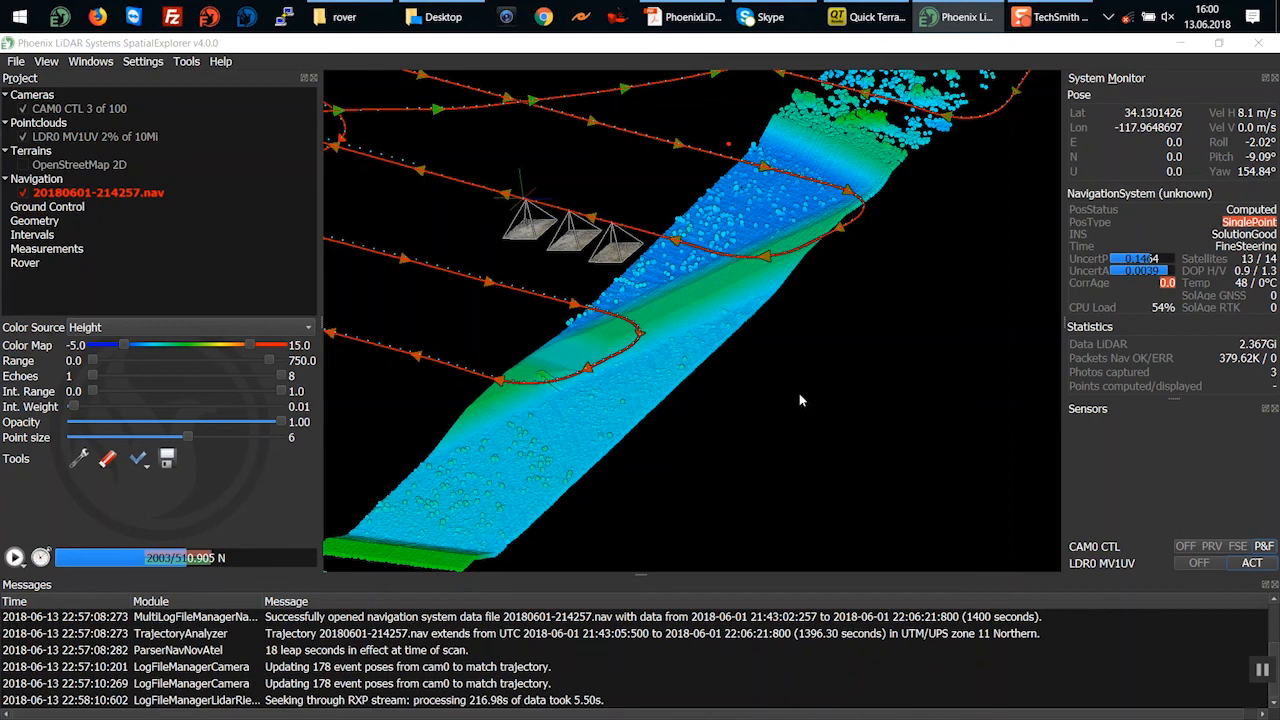
scroll(801, 389, "down", 5)
left_click_drag(803, 363, 486, 419)
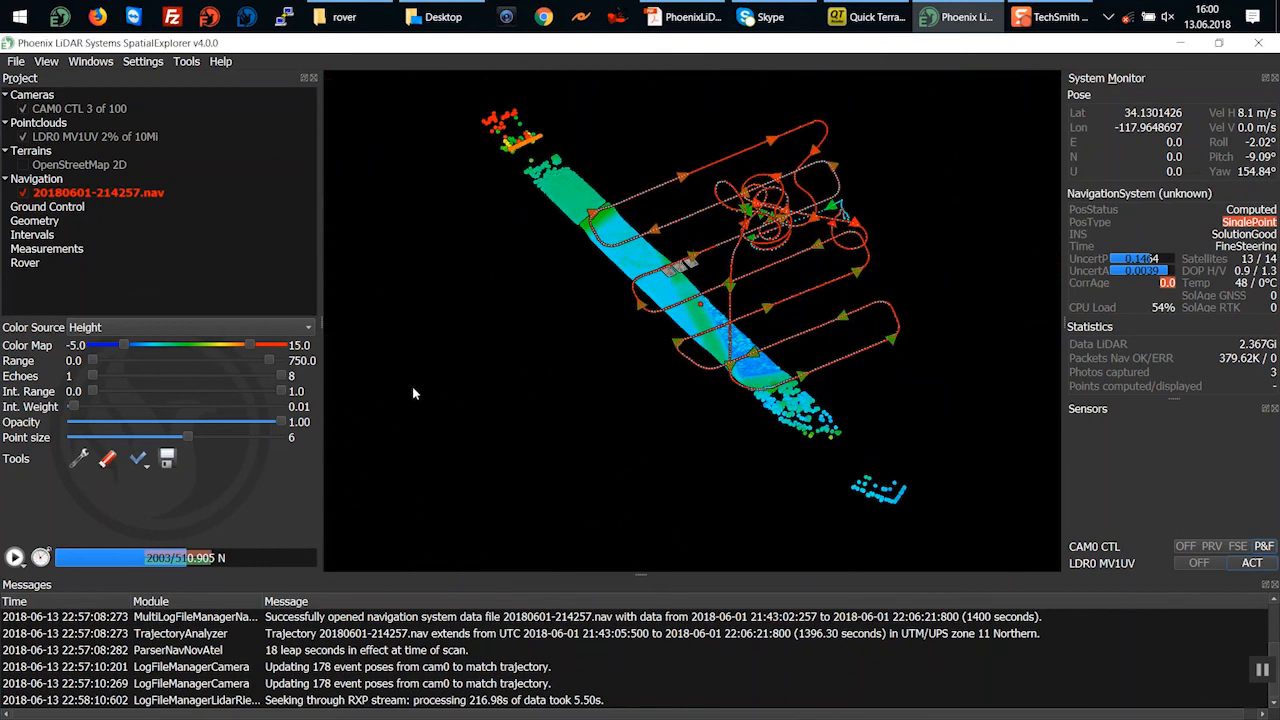